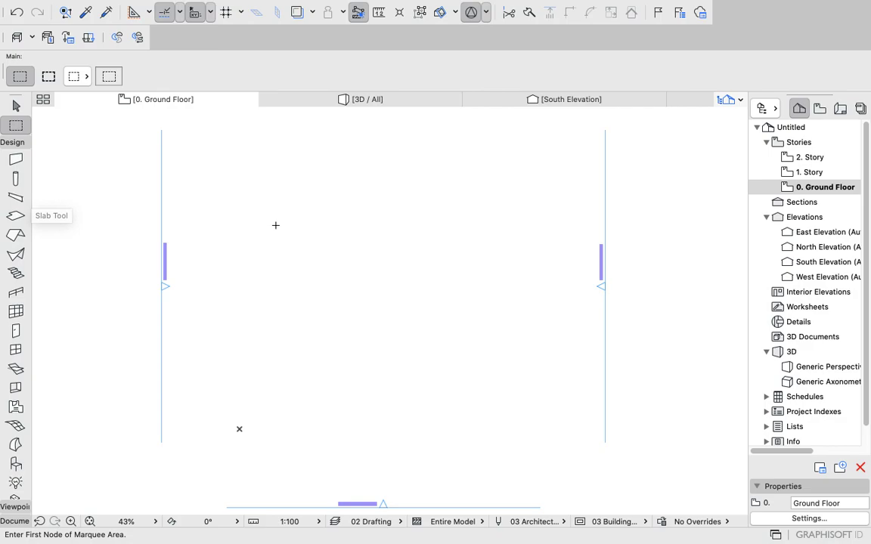
Enable all three surface overrides in the default settings for walls.
{"action": "scroll", "coordinate": [274, 223], "scroll_direction": "down", "scroll_amount": 3}
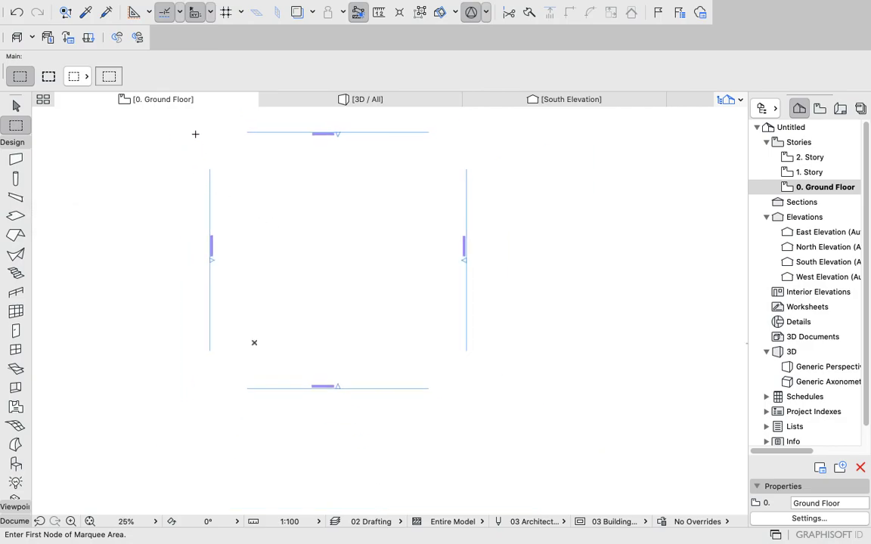
{"action": "scroll", "coordinate": [195, 133], "scroll_direction": "up", "scroll_amount": 1}
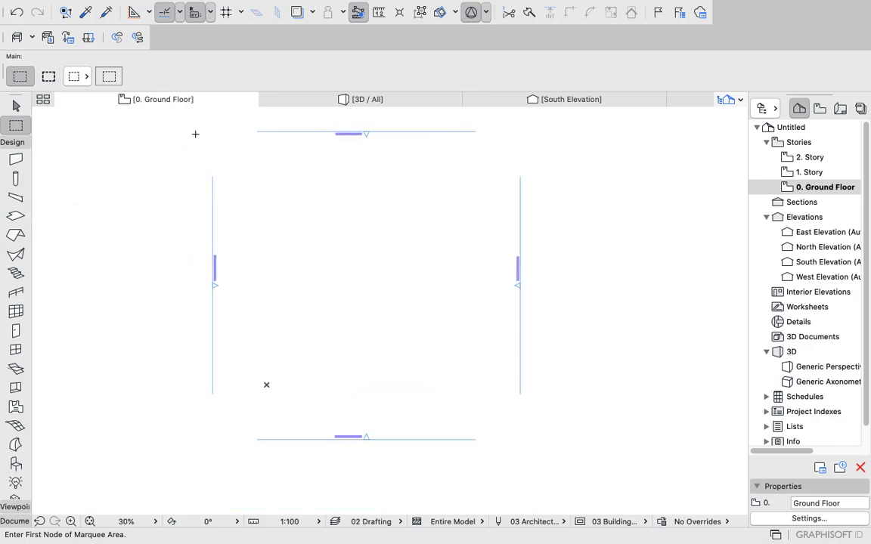
{"action": "double_click", "coordinate": [15, 160]}
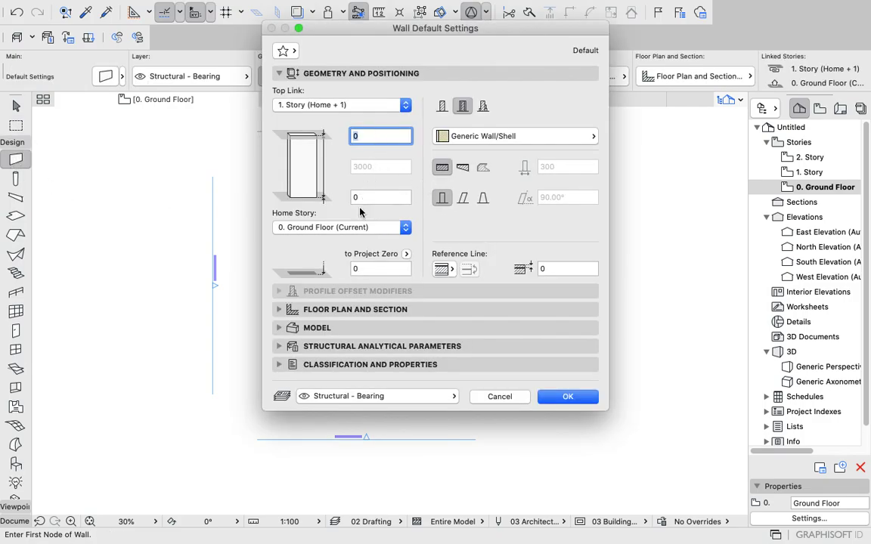
{"action": "left_click", "coordinate": [278, 328]}
{"action": "left_click", "coordinate": [284, 166]}
{"action": "left_click", "coordinate": [284, 182]}
{"action": "left_click", "coordinate": [283, 201]}
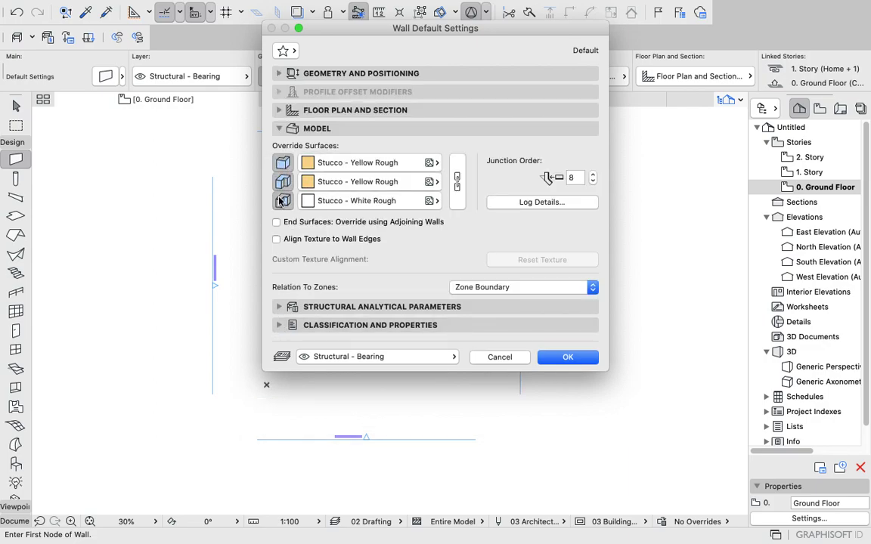
Set all three override surfaces of the default wall to Paint - Titanium White and link them together.
{"action": "left_click", "coordinate": [306, 163]}
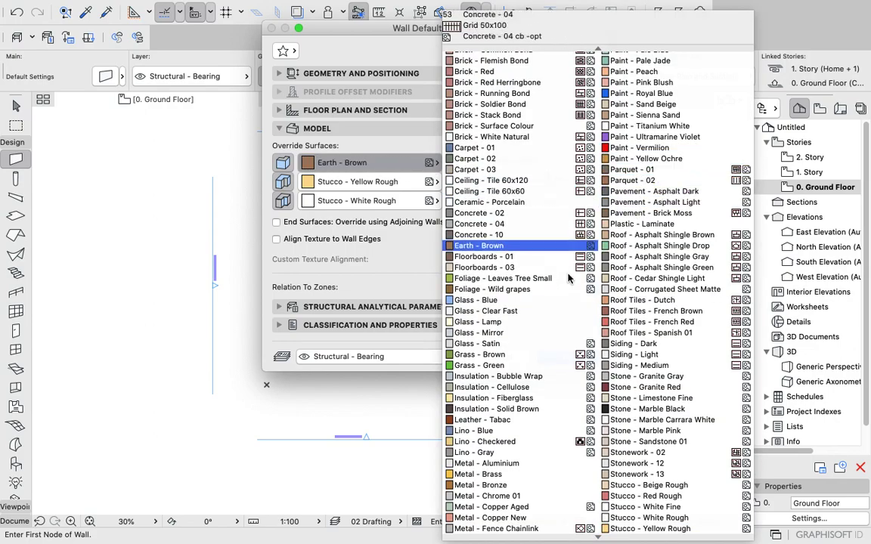
{"action": "left_click", "coordinate": [628, 125]}
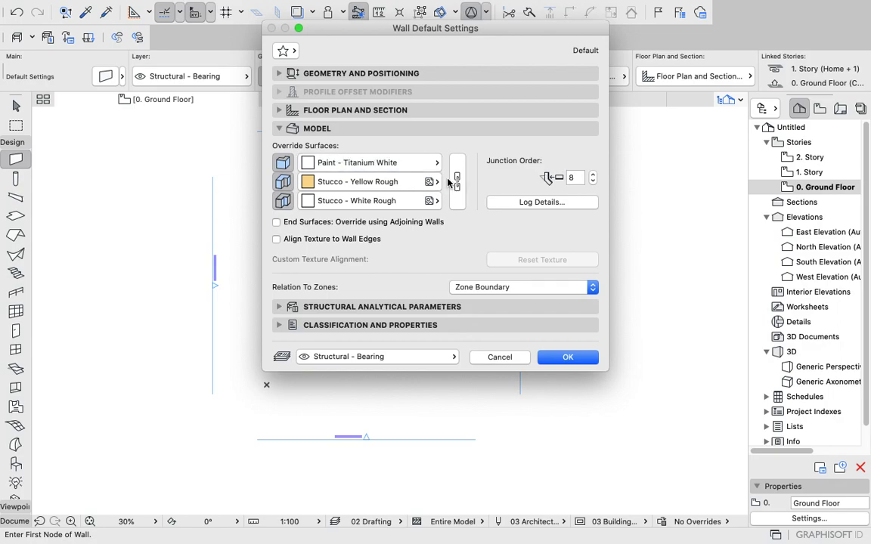
{"action": "left_click", "coordinate": [397, 181]}
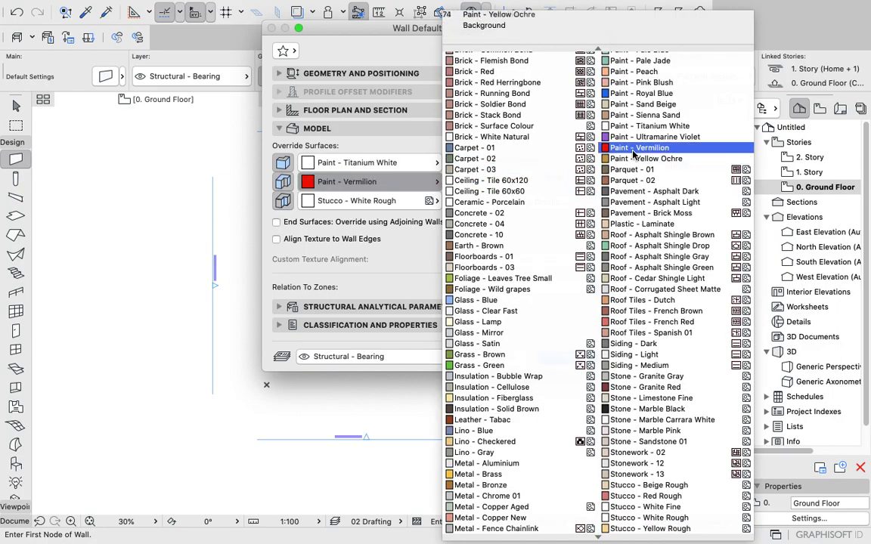
{"action": "left_click", "coordinate": [633, 125]}
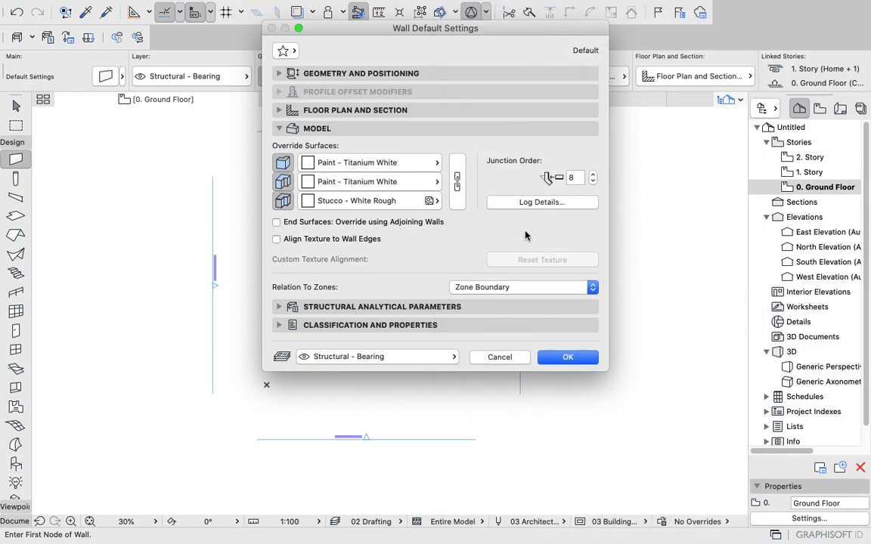
{"action": "left_click", "coordinate": [388, 202]}
{"action": "left_click", "coordinate": [634, 126]}
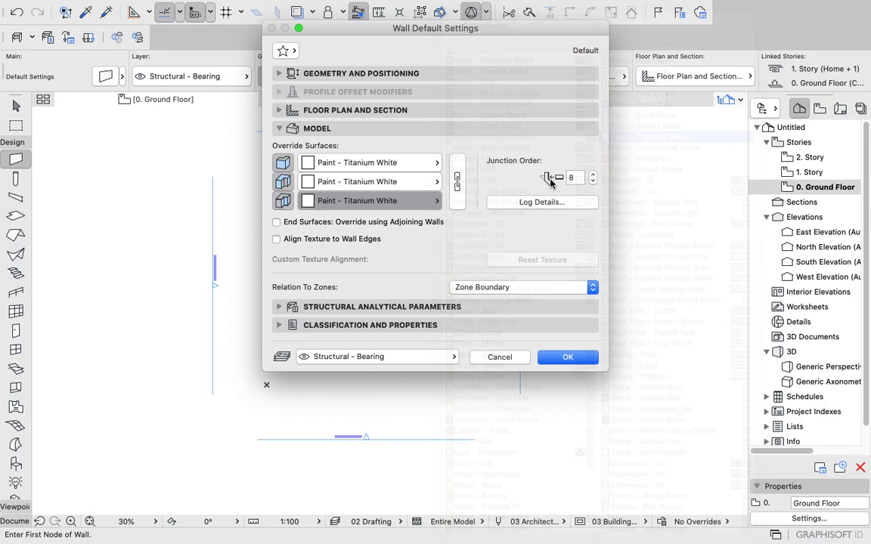
{"action": "left_click", "coordinate": [460, 183]}
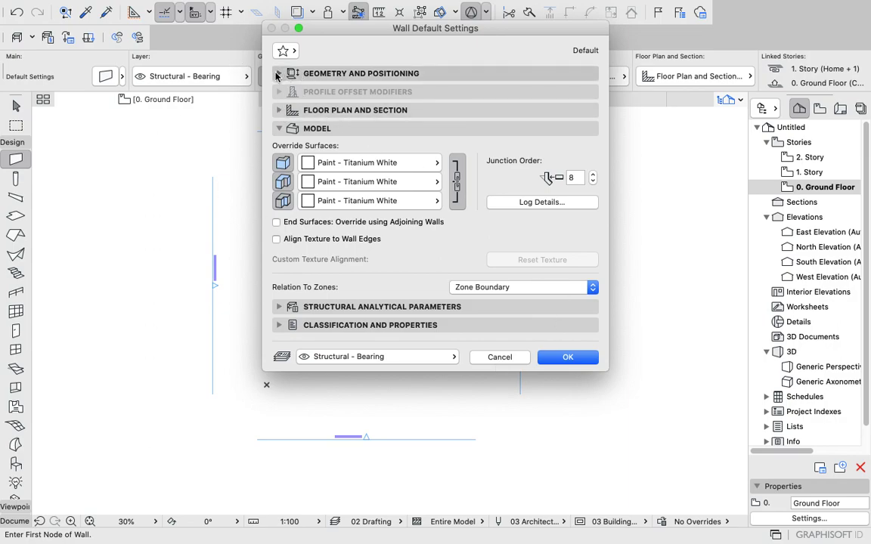
Set the default wall's top link to Not Linked and switch it to the basic structure.
{"action": "left_click", "coordinate": [302, 73]}
{"action": "left_click", "coordinate": [312, 105]}
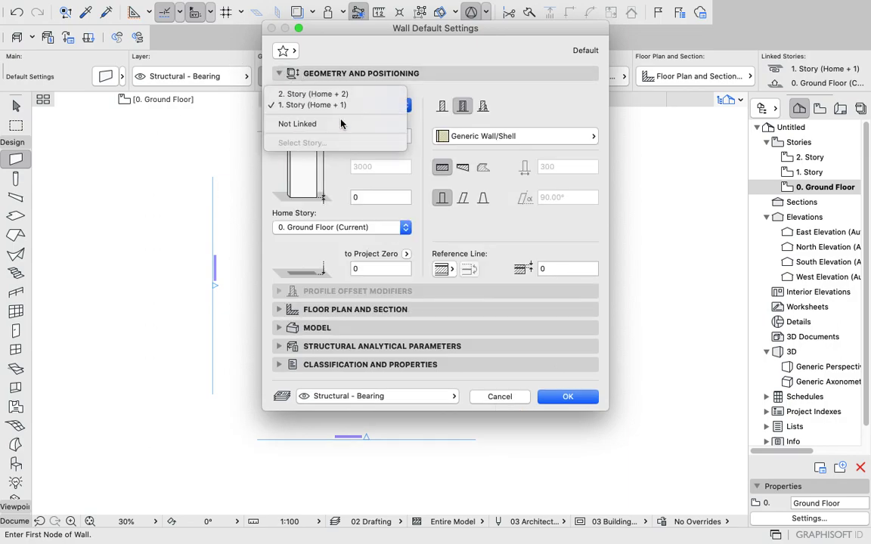
{"action": "left_click", "coordinate": [297, 124]}
{"action": "left_click", "coordinate": [442, 106]}
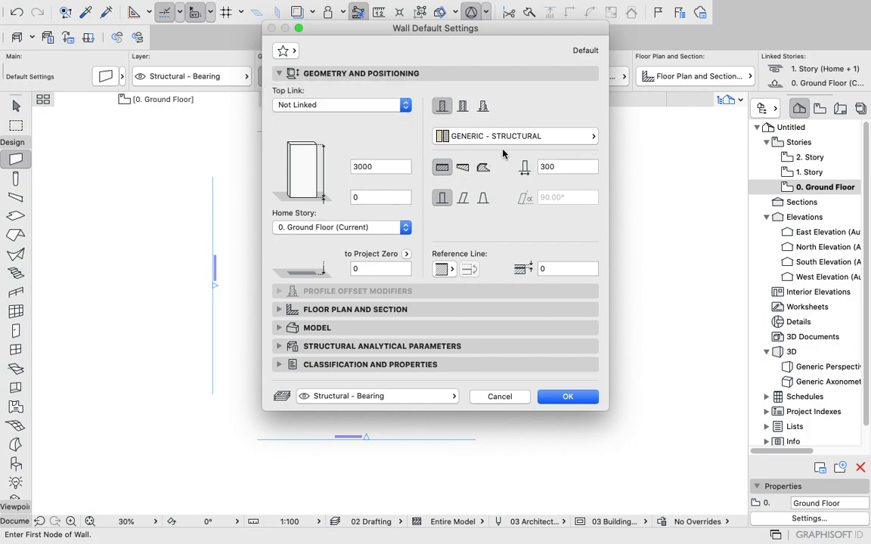
Set the default wall's thickness to 150 mm and height to 2700 mm, and accept the settings.
{"action": "left_click", "coordinate": [584, 165]}
{"action": "key", "text": "BackSpace"}
{"action": "key", "text": "BackSpace"}
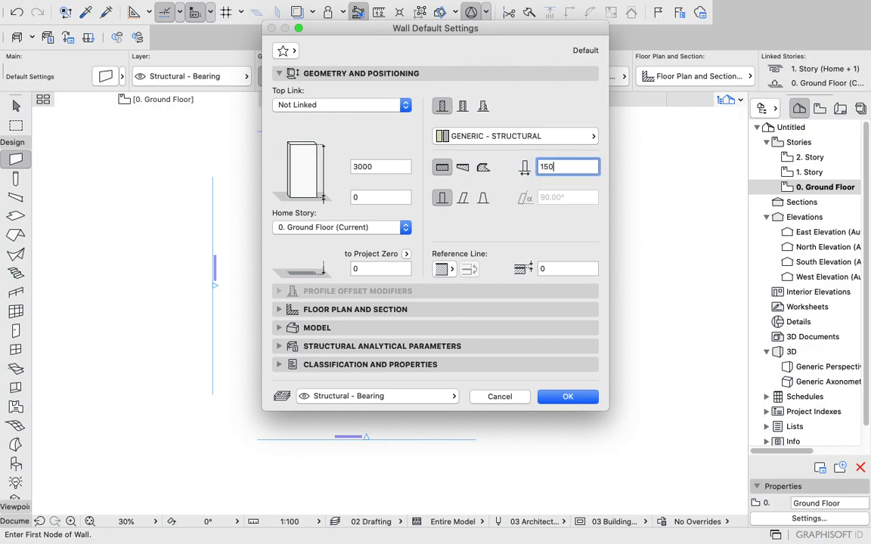
{"action": "left_click", "coordinate": [383, 170]}
{"action": "key", "text": "BackSpace"}
{"action": "key", "text": "BackSpace"}
{"action": "key", "text": "BackSpace"}
{"action": "key", "text": "BackSpace"}
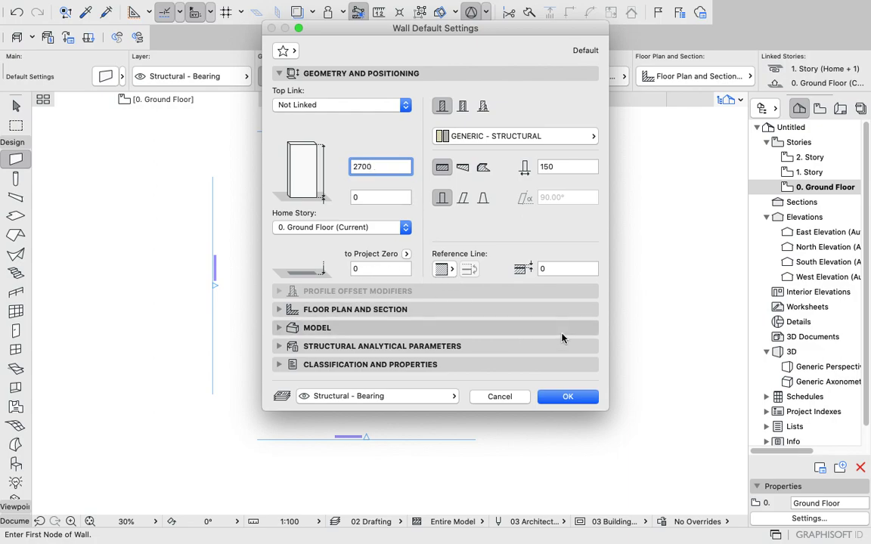
{"action": "left_click", "coordinate": [565, 396]}
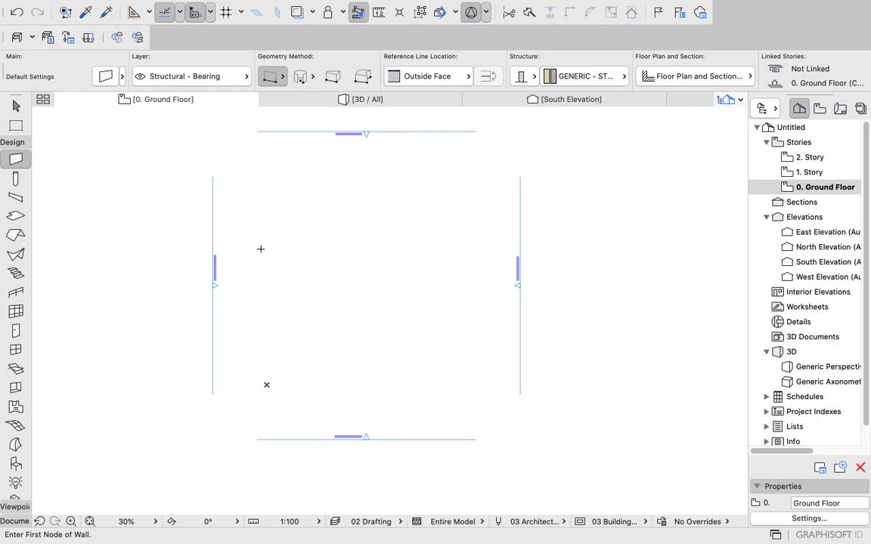
Draw a vertical wall about 8100 mm long near the west elevation line on the ground floor.
{"action": "scroll", "coordinate": [260, 249], "scroll_direction": "up", "scroll_amount": 4}
{"action": "scroll", "coordinate": [269, 253], "scroll_direction": "down", "scroll_amount": 1}
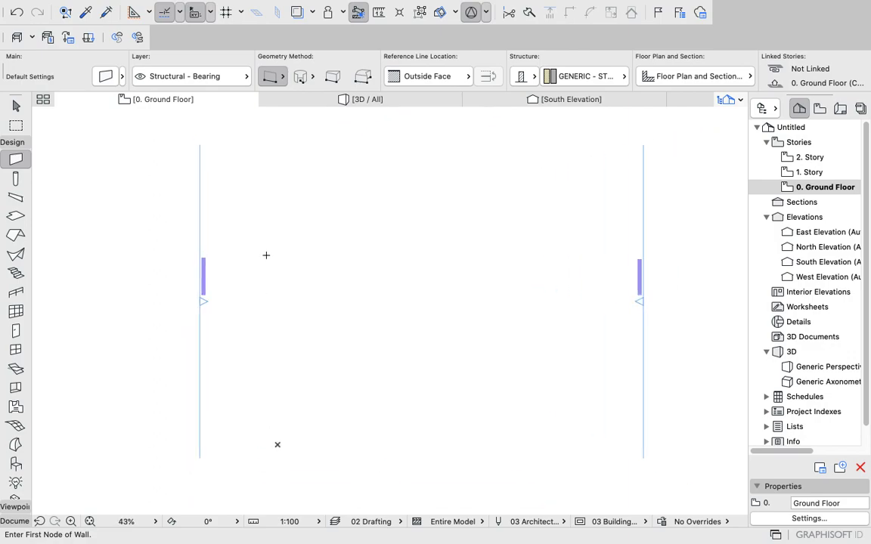
{"action": "left_click", "coordinate": [265, 231]}
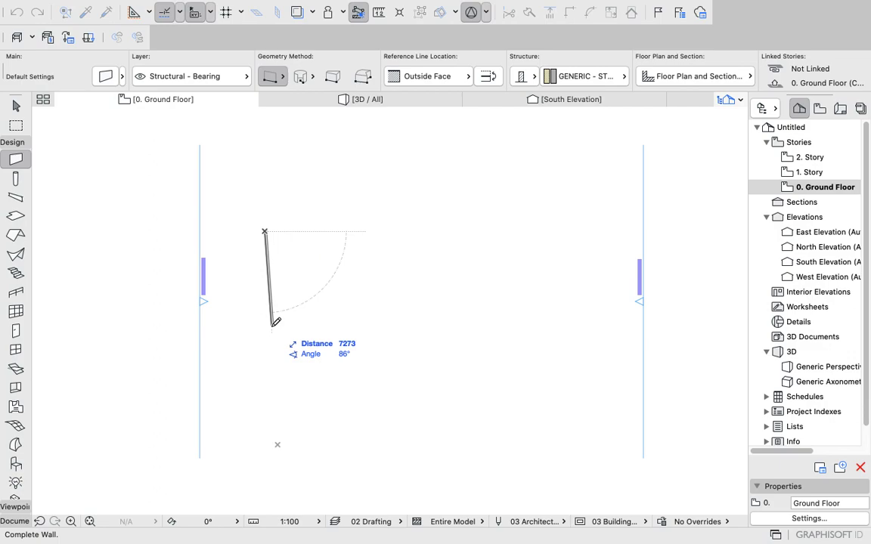
{"action": "scroll", "coordinate": [264, 337], "scroll_direction": "up", "scroll_amount": 2}
{"action": "scroll", "coordinate": [270, 333], "scroll_direction": "up", "scroll_amount": 2}
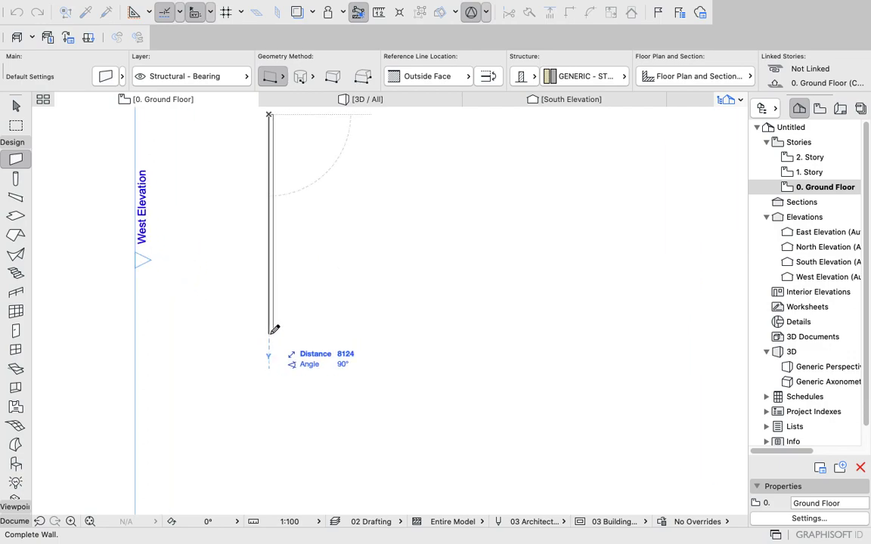
{"action": "scroll", "coordinate": [275, 331], "scroll_direction": "down", "scroll_amount": 3}
{"action": "left_click", "coordinate": [270, 331]}
Continue from the wall's lower end with four alternating horizontal and vertical walls, forming two steps down toward the southeast.
{"action": "left_click", "coordinate": [270, 331]}
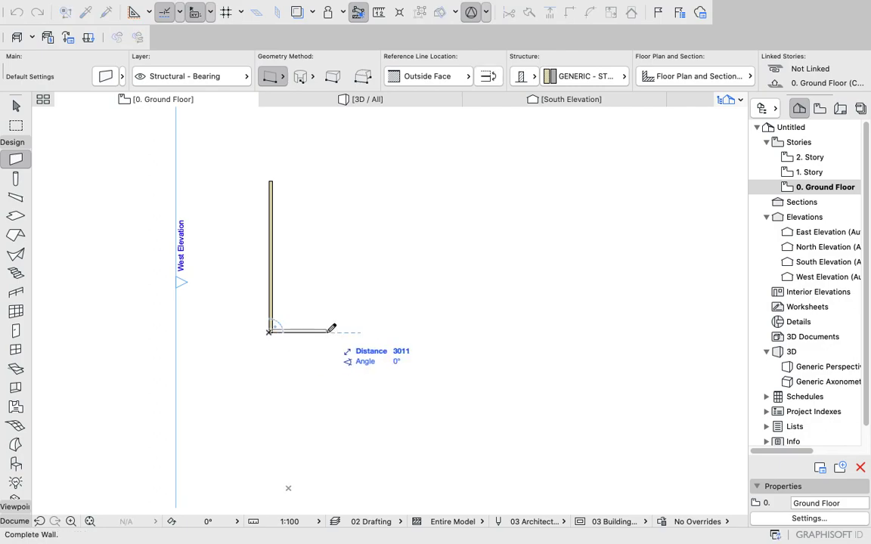
{"action": "left_click", "coordinate": [334, 330]}
{"action": "left_click", "coordinate": [333, 331]}
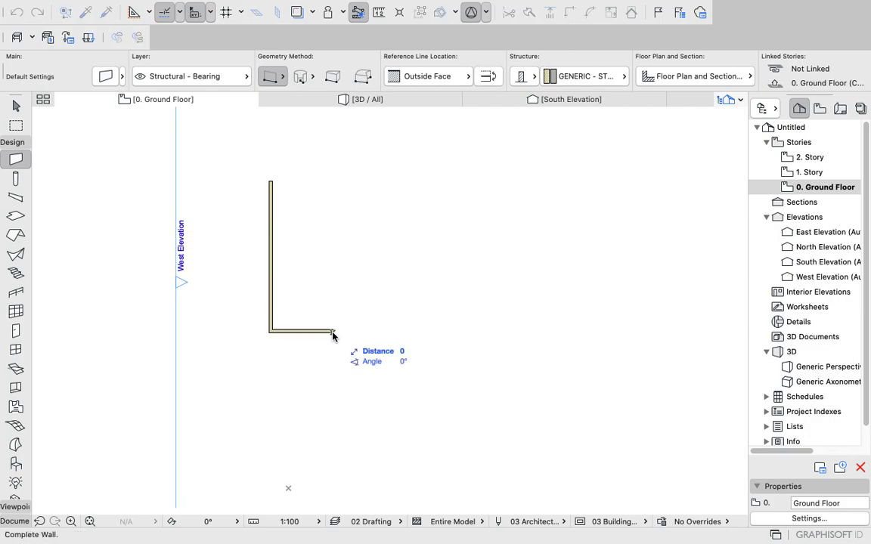
{"action": "left_click", "coordinate": [333, 390]}
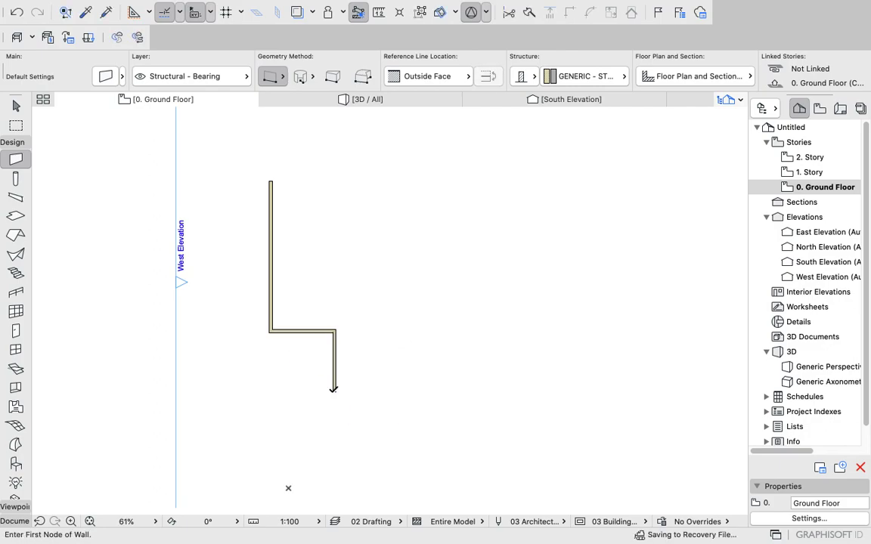
{"action": "left_click", "coordinate": [334, 391]}
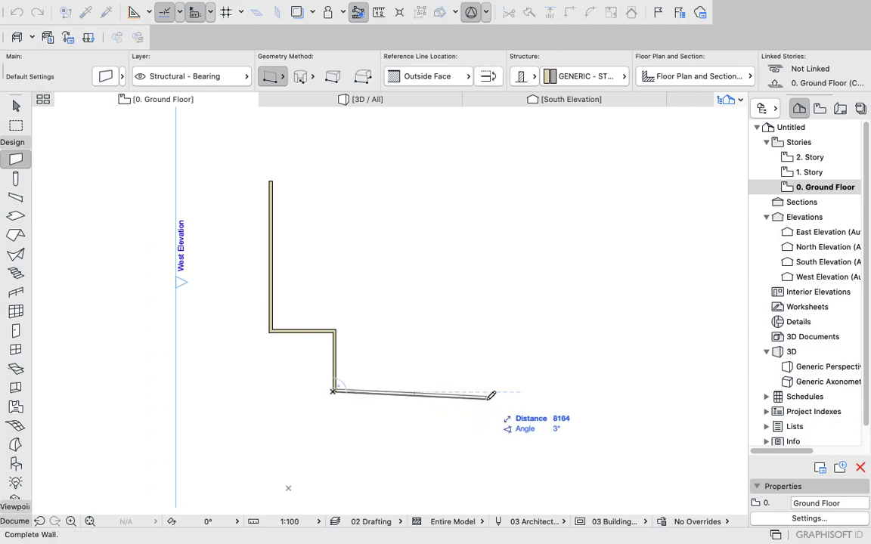
{"action": "left_click", "coordinate": [404, 390]}
{"action": "left_click", "coordinate": [403, 391]}
{"action": "left_click", "coordinate": [403, 454]}
Draw a horizontal wall about 11900 mm long eastward from the end of the stepped walls, ending the chain there.
{"action": "left_click", "coordinate": [404, 453]}
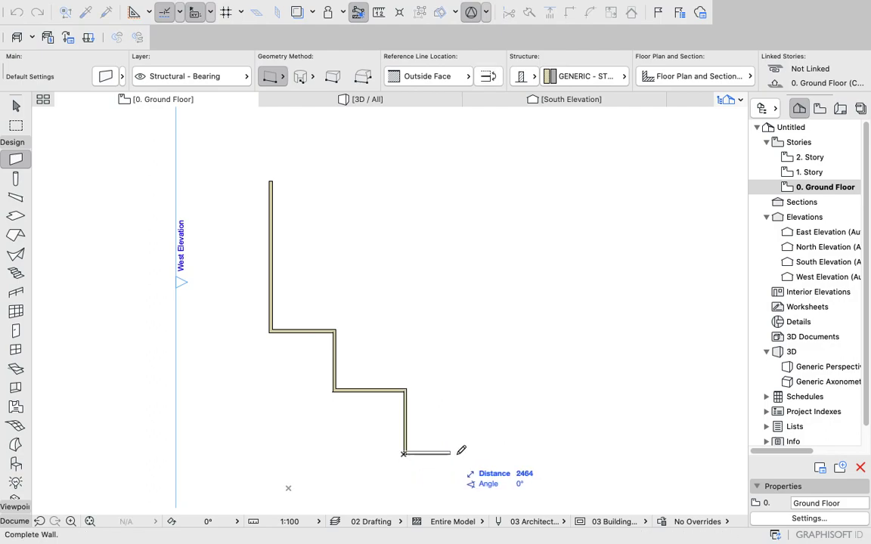
{"action": "double_click", "coordinate": [628, 453]}
{"action": "left_click", "coordinate": [628, 453]}
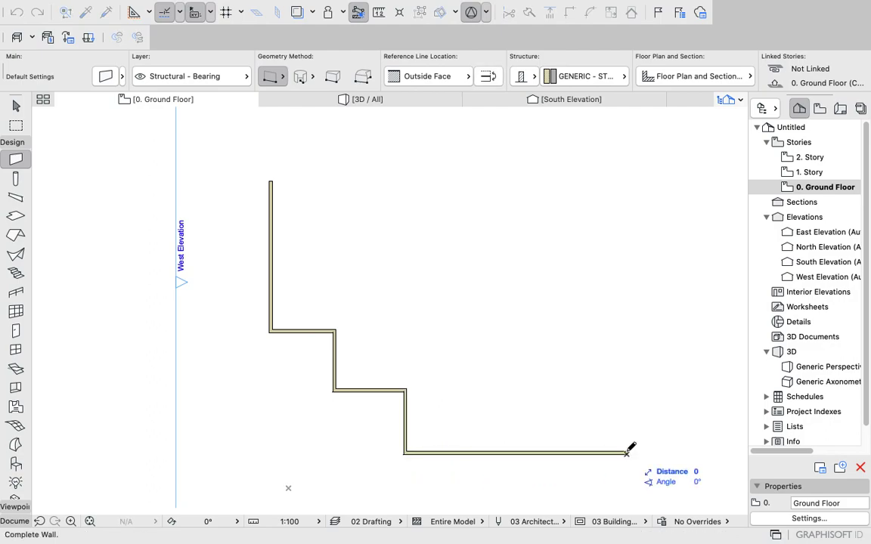
{"action": "right_click", "coordinate": [622, 400]}
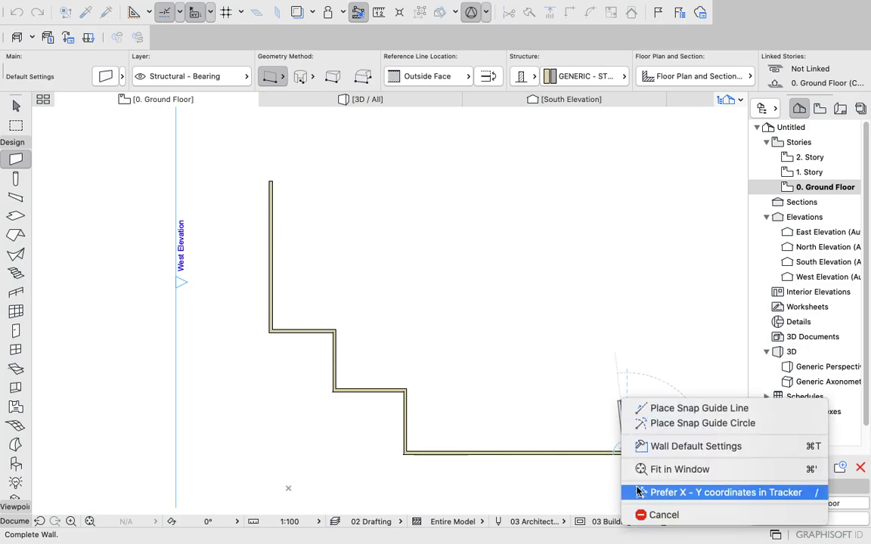
{"action": "left_click", "coordinate": [658, 516]}
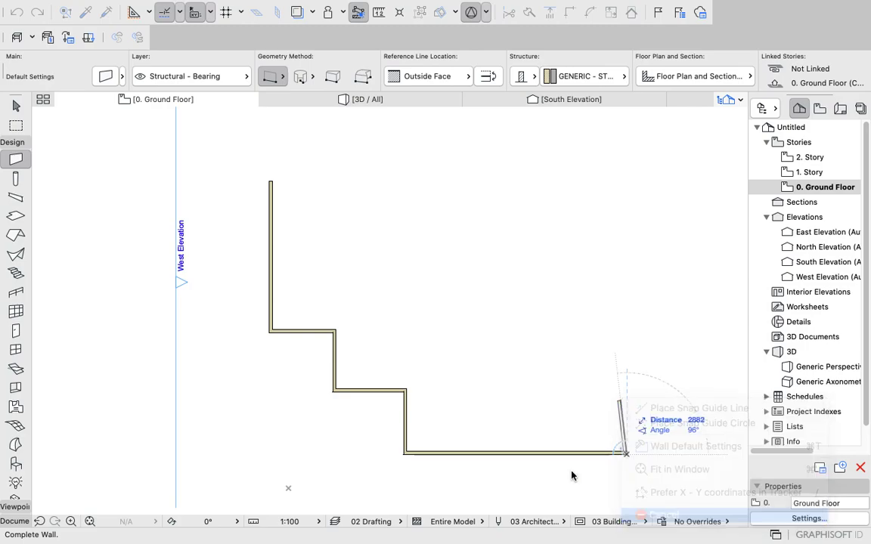
Drag a copy of the lowest short vertical wall about 11887 mm east to the far end of the southern wall.
{"action": "left_click", "coordinate": [407, 420], "text": "shift"}
{"action": "right_click", "coordinate": [409, 421]}
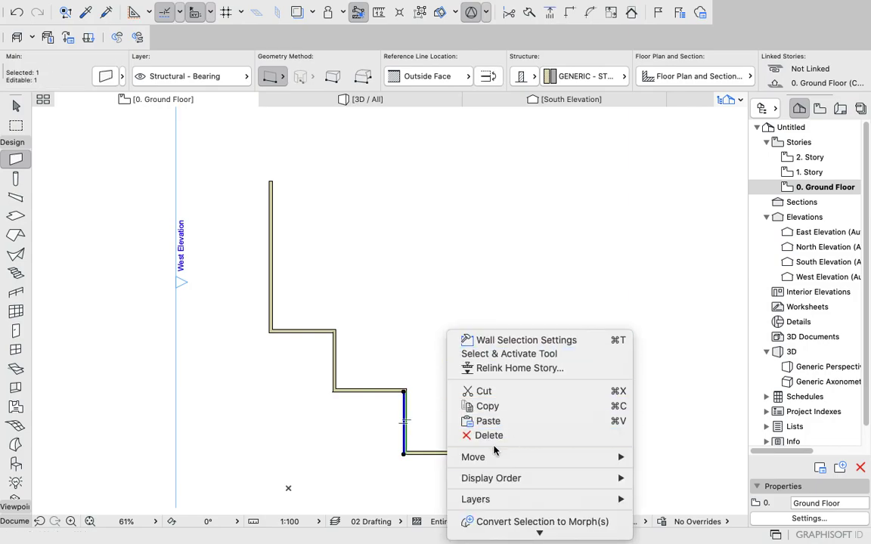
{"action": "mouse_move", "coordinate": [514, 456]}
{"action": "left_click", "coordinate": [683, 447]}
{"action": "left_click", "coordinate": [405, 422]}
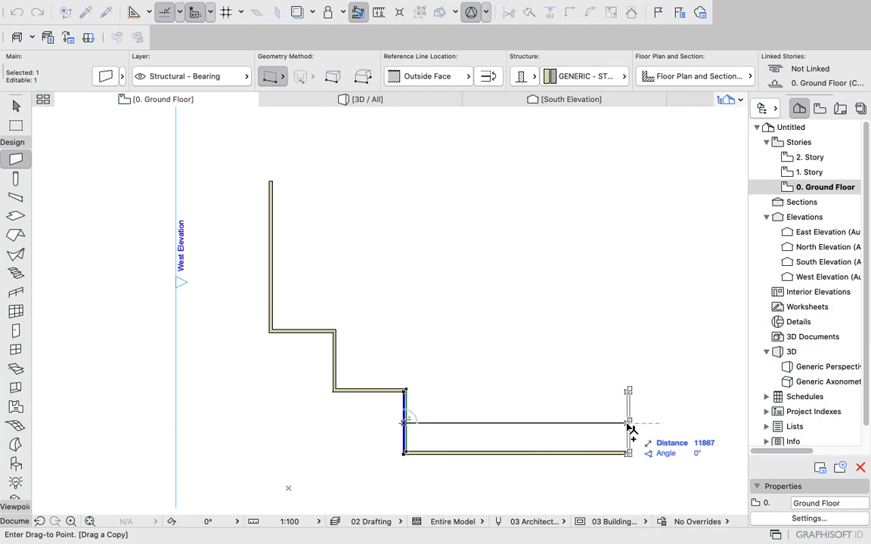
{"action": "left_click", "coordinate": [628, 423]}
{"action": "key", "text": "Escape"}
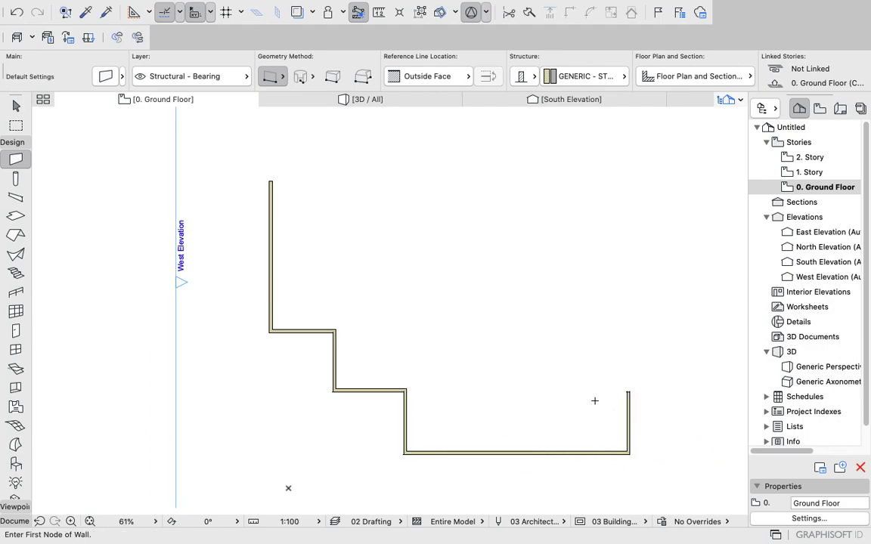
Extend the outline from the copied wall's upper end with a wall east, one about 12000 mm north, and one back west.
{"action": "left_click", "coordinate": [627, 392]}
{"action": "double_click", "coordinate": [722, 390]}
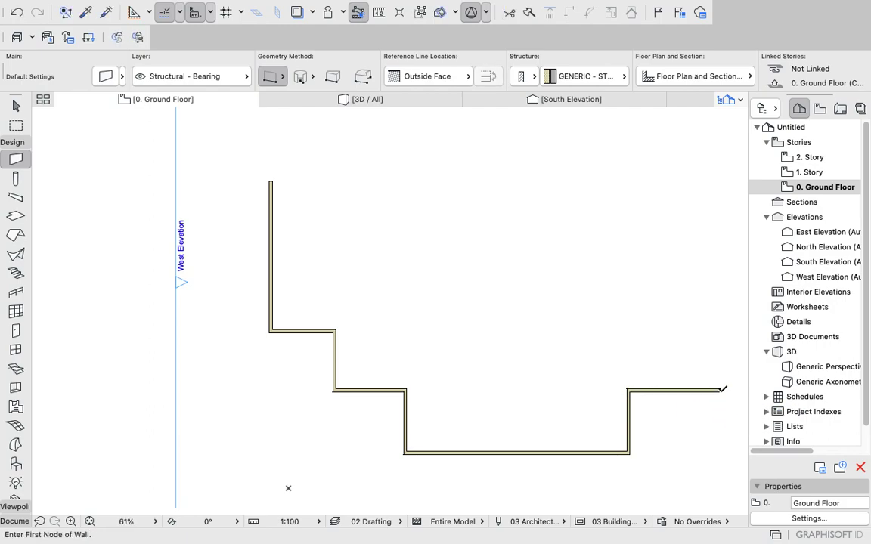
{"action": "left_click", "coordinate": [721, 390]}
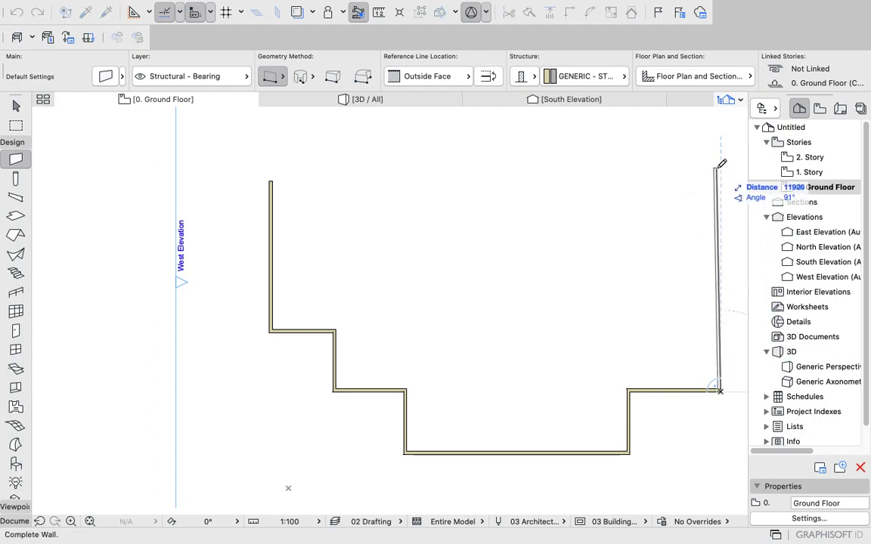
{"action": "left_click", "coordinate": [719, 161]}
{"action": "left_click", "coordinate": [719, 160]}
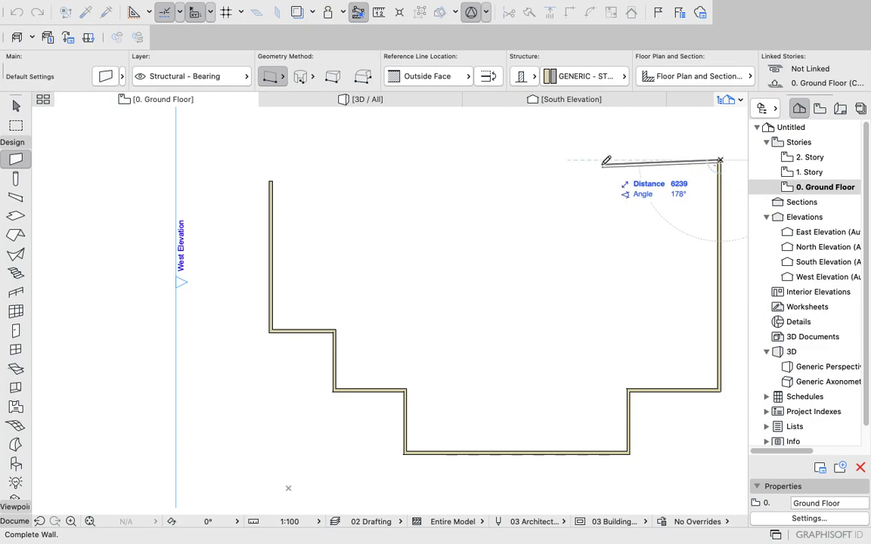
{"action": "double_click", "coordinate": [577, 159]}
Draw a wall north from the open end of the northeast wall, then one west past the west wall, ending the chain.
{"action": "scroll", "coordinate": [576, 160], "scroll_direction": "down", "scroll_amount": 4}
{"action": "scroll", "coordinate": [580, 181], "scroll_direction": "down", "scroll_amount": 2}
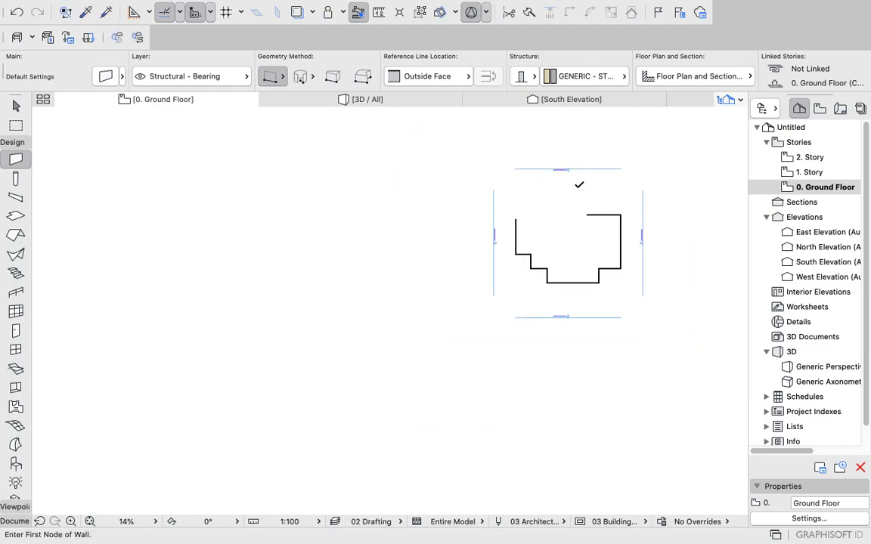
{"action": "scroll", "coordinate": [585, 206], "scroll_direction": "up", "scroll_amount": 5}
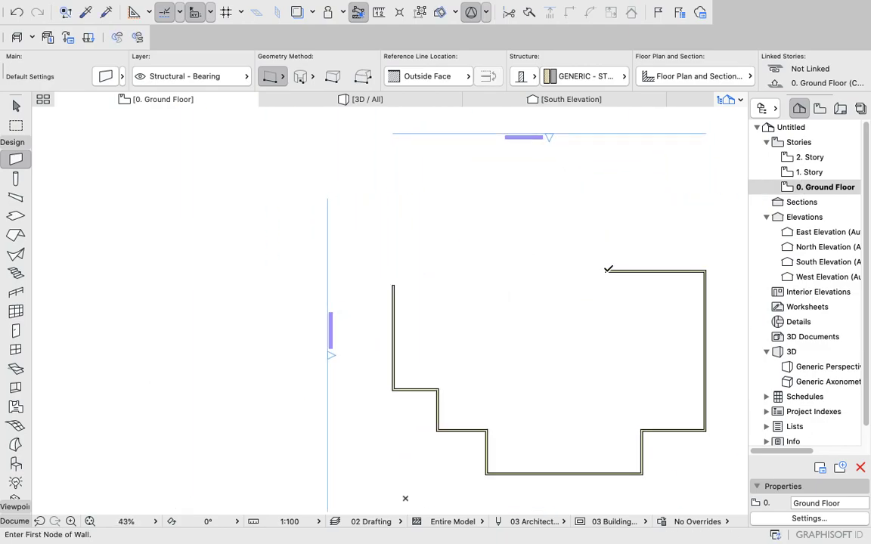
{"action": "left_click", "coordinate": [604, 271]}
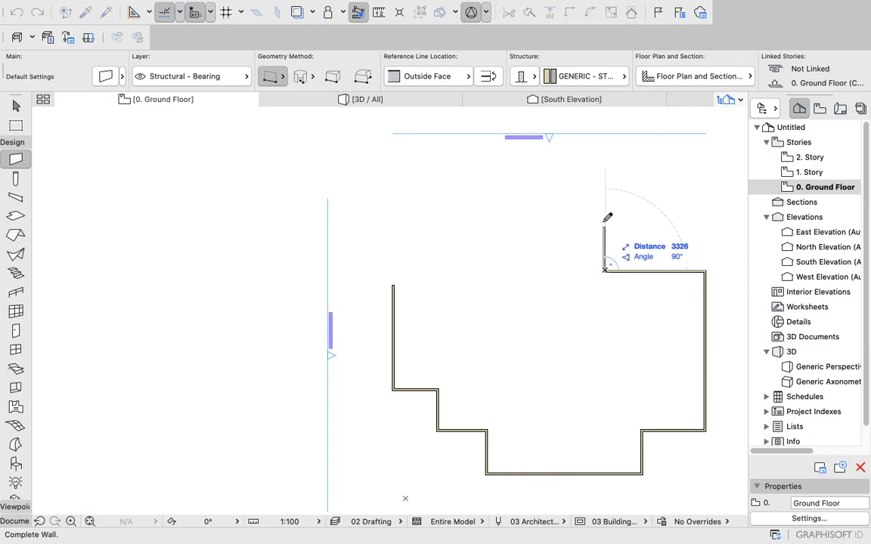
{"action": "left_click", "coordinate": [604, 219]}
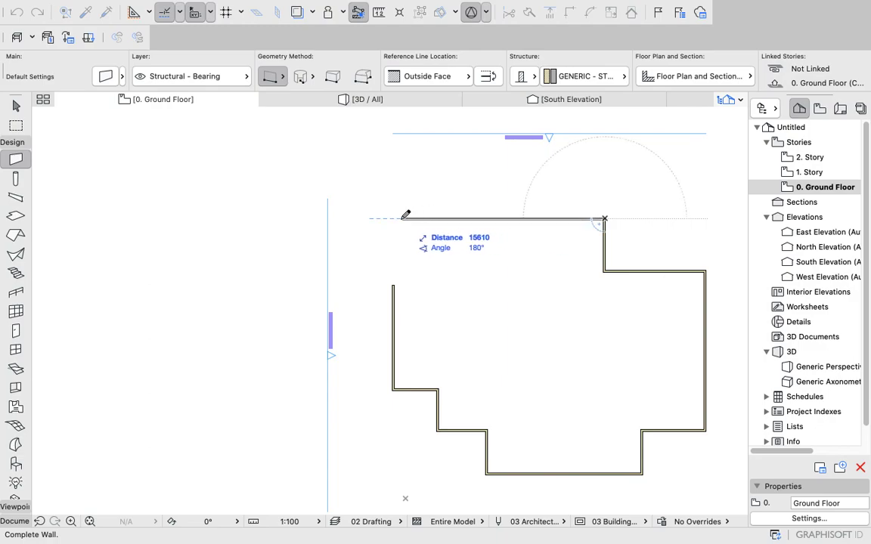
{"action": "double_click", "coordinate": [387, 219]}
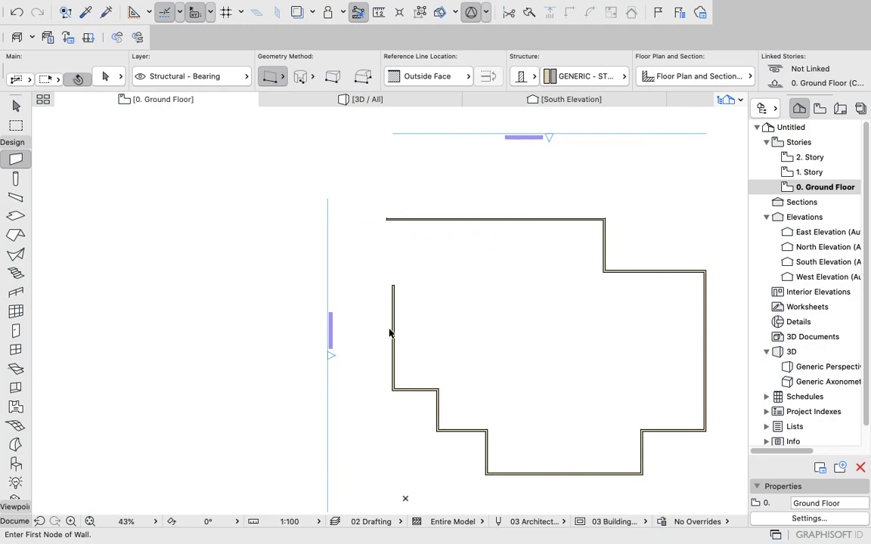
Stretch the west wall's upper end north to the new northern wall and trim off that wall's overhanging stub.
{"action": "left_click", "coordinate": [392, 333], "text": "shift"}
{"action": "scroll", "coordinate": [398, 281], "scroll_direction": "up", "scroll_amount": 5}
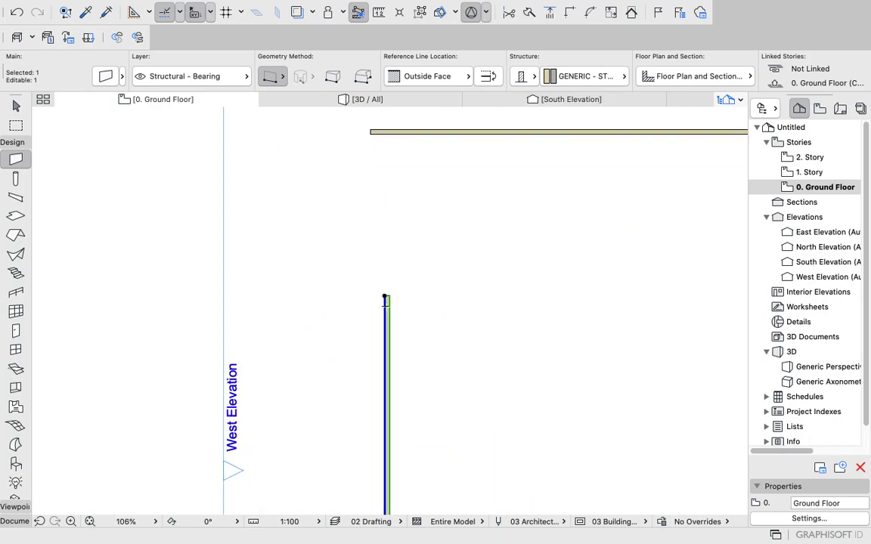
{"action": "left_click", "coordinate": [386, 266]}
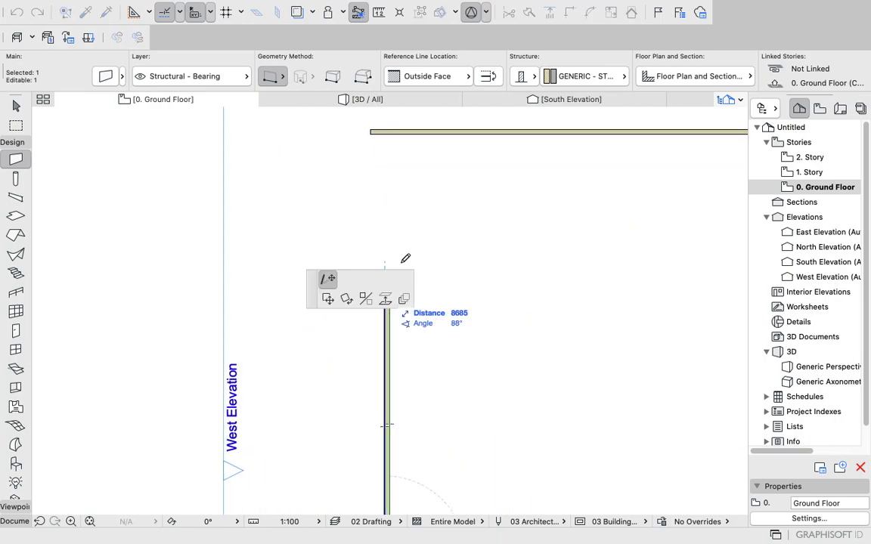
{"action": "left_click", "coordinate": [385, 126]}
{"action": "key", "text": "Escape"}
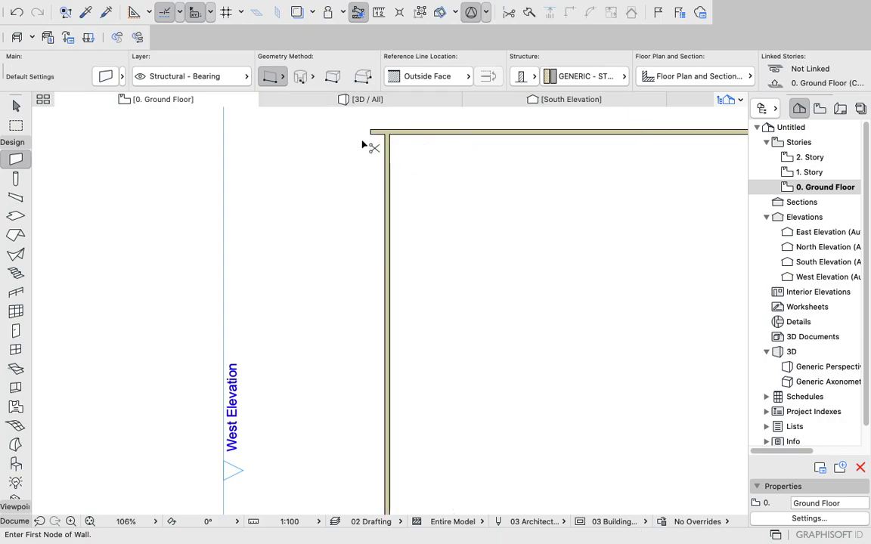
{"action": "scroll", "coordinate": [377, 266], "scroll_direction": "down", "scroll_amount": 5}
{"action": "scroll", "coordinate": [377, 271], "scroll_direction": "down", "scroll_amount": 2}
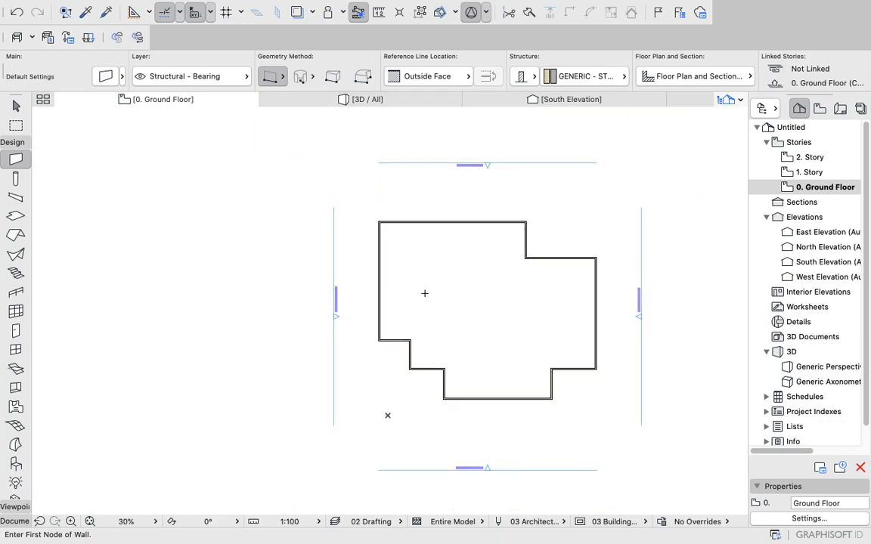
{"action": "scroll", "coordinate": [432, 354], "scroll_direction": "up", "scroll_amount": 1}
{"action": "scroll", "coordinate": [418, 332], "scroll_direction": "down", "scroll_amount": 1}
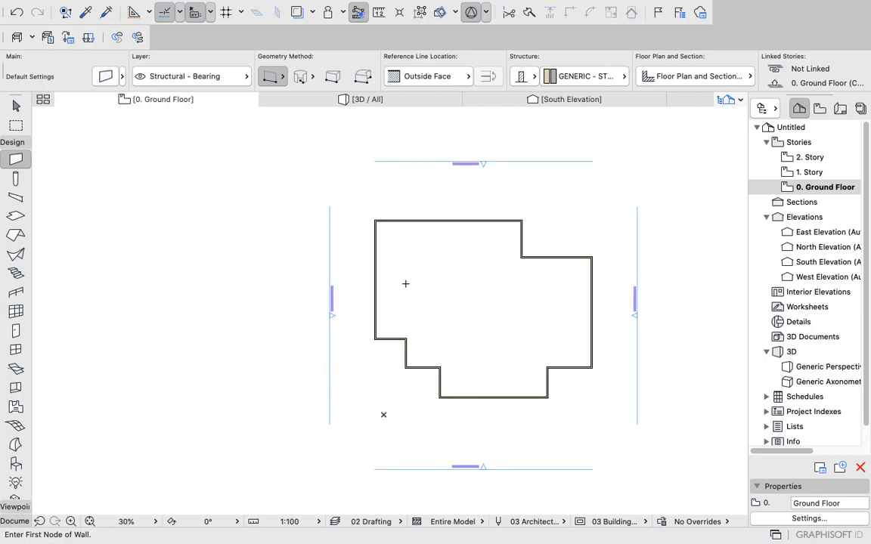
Inspect the model in the 3D view, then return to the ground floor plan.
{"action": "left_click", "coordinate": [361, 101]}
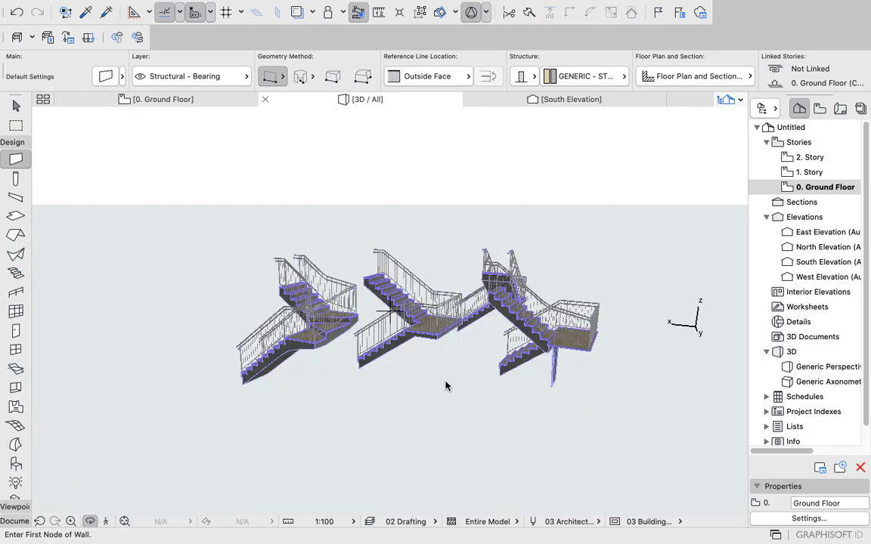
{"action": "scroll", "coordinate": [371, 310], "scroll_direction": "down", "scroll_amount": 3}
{"action": "middle_click_drag", "start_coordinate": [369, 325], "coordinate": [332, 346], "text": "shift"}
{"action": "left_click", "coordinate": [154, 98]}
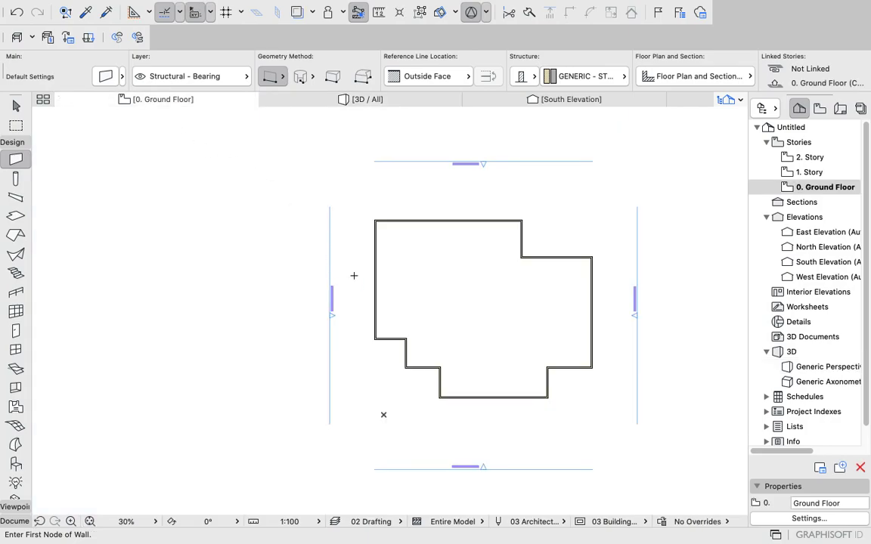
Set the slab defaults to override the top, edge and bottom surfaces with Tiles - Tan 30x30, linking all three.
{"action": "left_click", "coordinate": [14, 217]}
{"action": "double_click", "coordinate": [12, 218]}
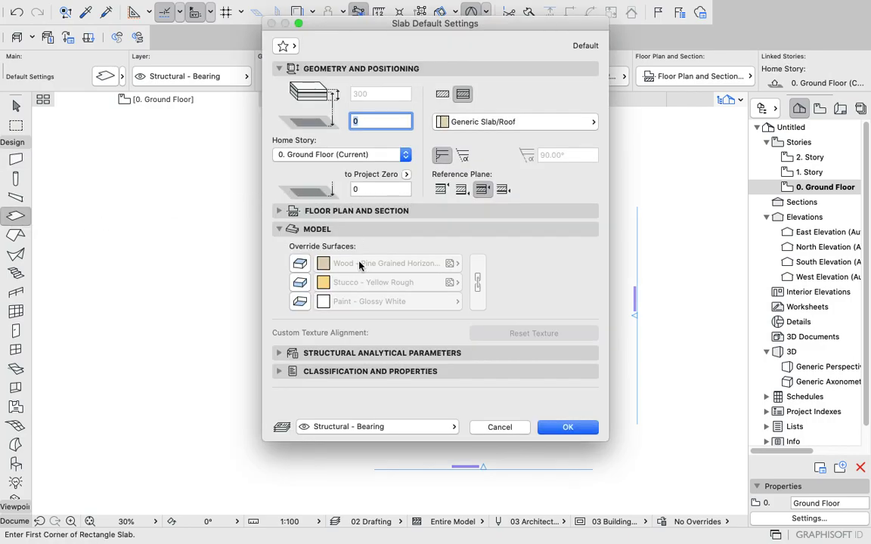
{"action": "left_click", "coordinate": [299, 263]}
{"action": "left_click", "coordinate": [300, 282]}
{"action": "left_click", "coordinate": [300, 301]}
{"action": "left_click", "coordinate": [349, 263]}
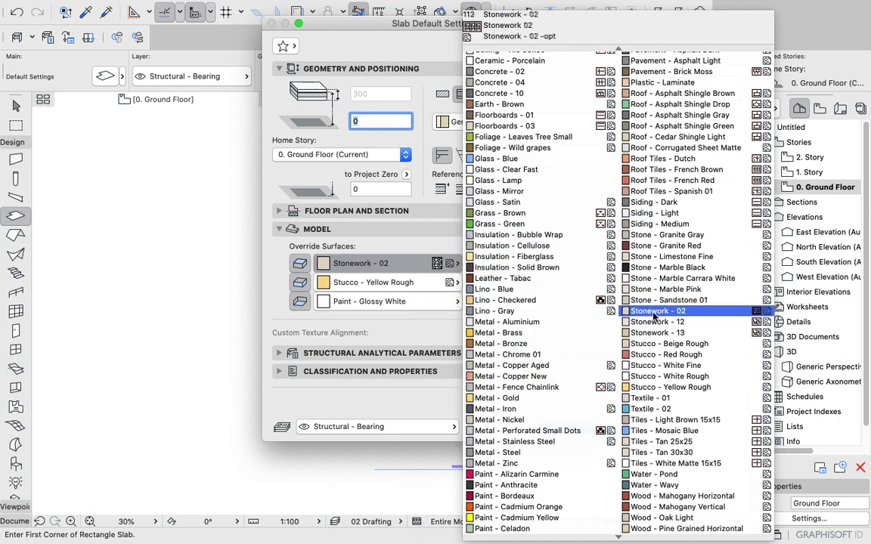
{"action": "scroll", "coordinate": [535, 444], "scroll_direction": "down", "scroll_amount": 2}
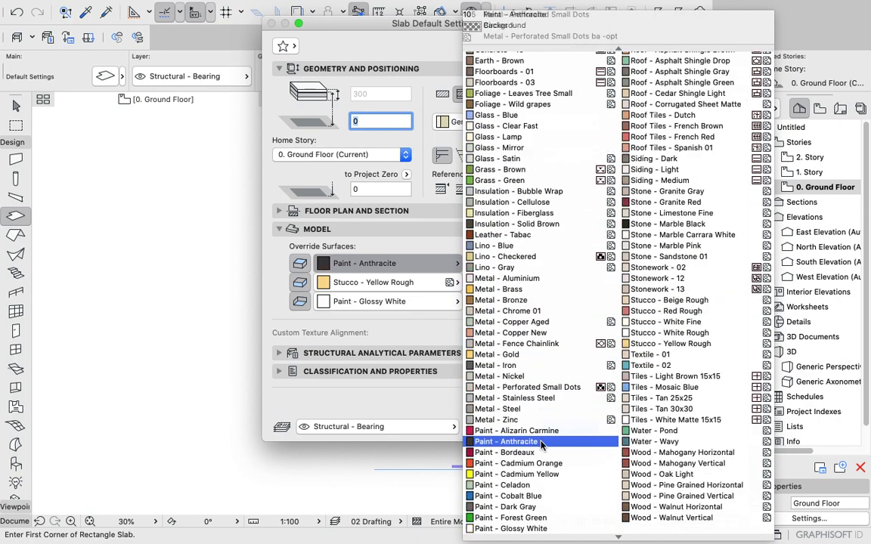
{"action": "left_click", "coordinate": [661, 409]}
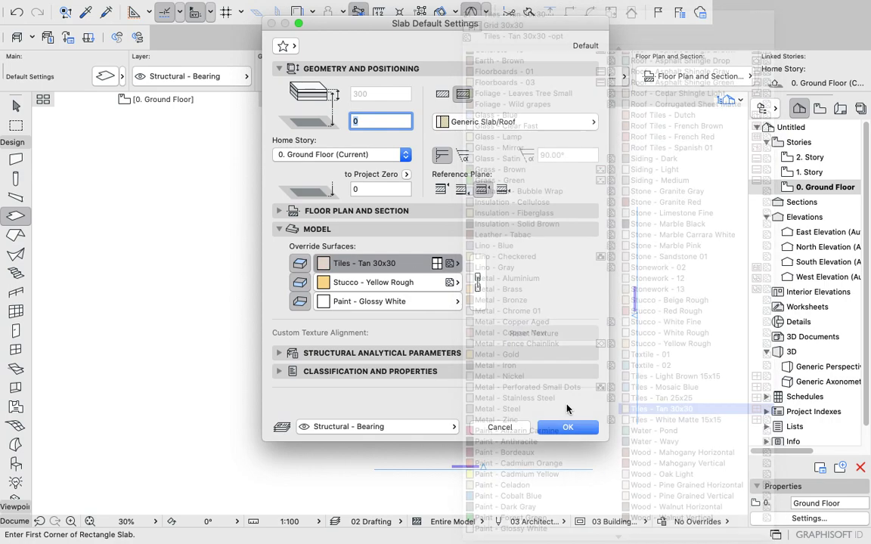
{"action": "left_click", "coordinate": [477, 282]}
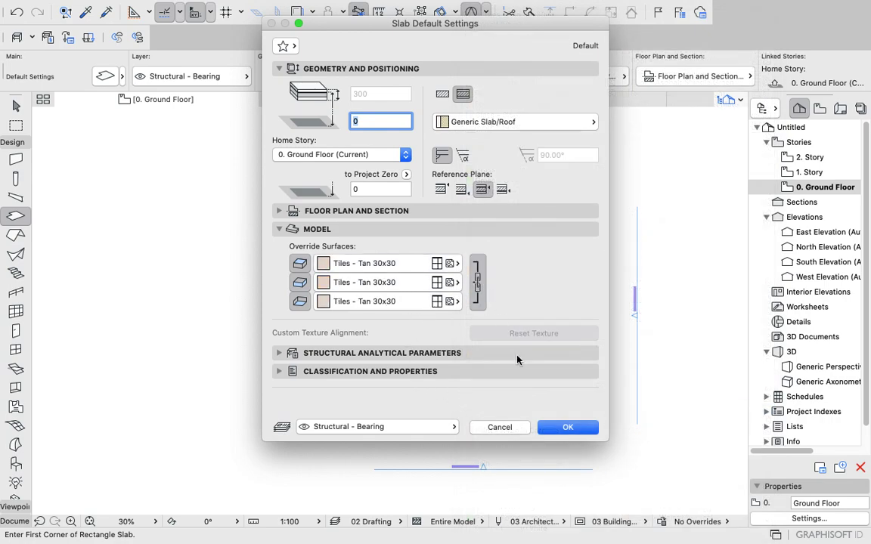
{"action": "left_click", "coordinate": [567, 427]}
{"action": "scroll", "coordinate": [375, 219], "scroll_direction": "up", "scroll_amount": 5}
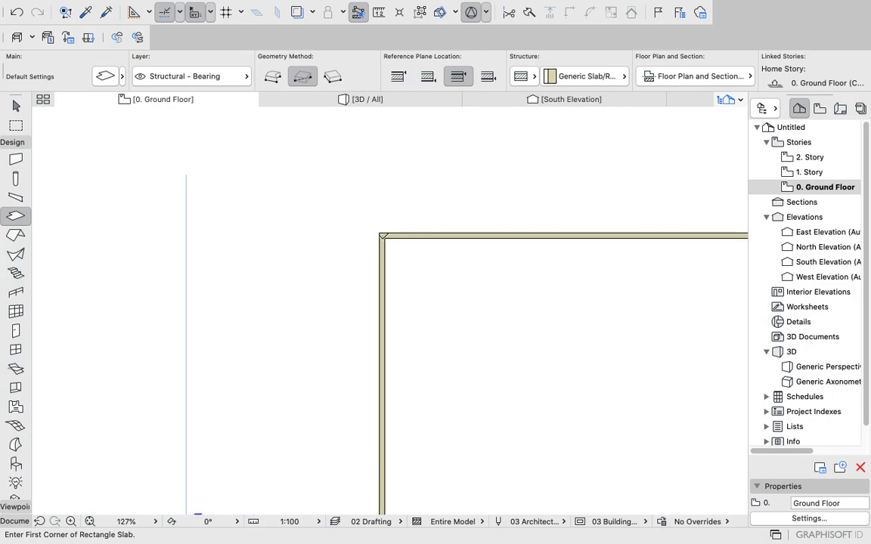
{"action": "left_click", "coordinate": [380, 233]}
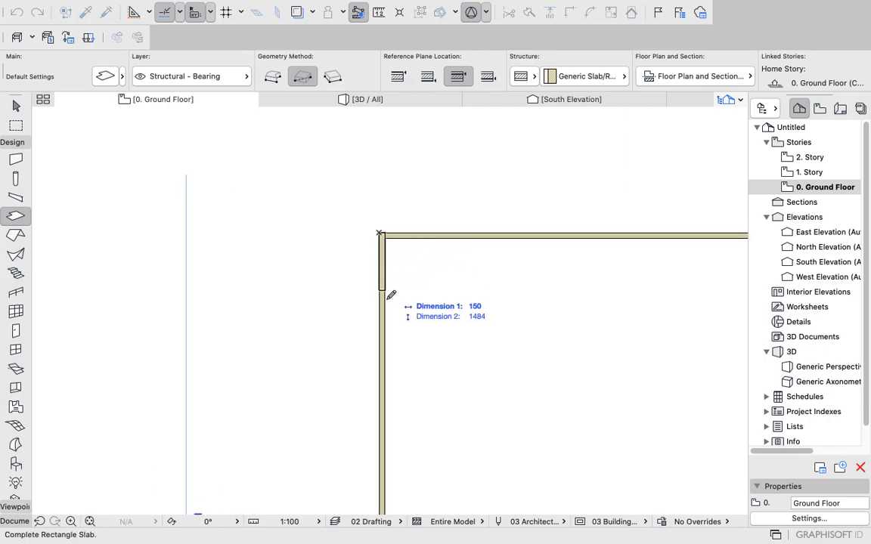
{"action": "right_click", "coordinate": [385, 332]}
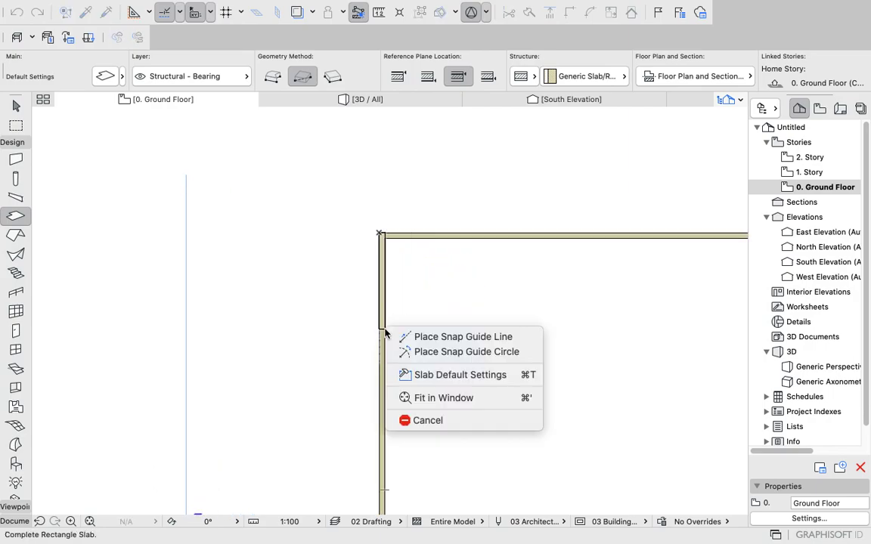
{"action": "left_click", "coordinate": [421, 420]}
Start a polygonal slab at the outer northwest corner and trace its edge down the west wall and east to the first step.
{"action": "left_click", "coordinate": [273, 77]}
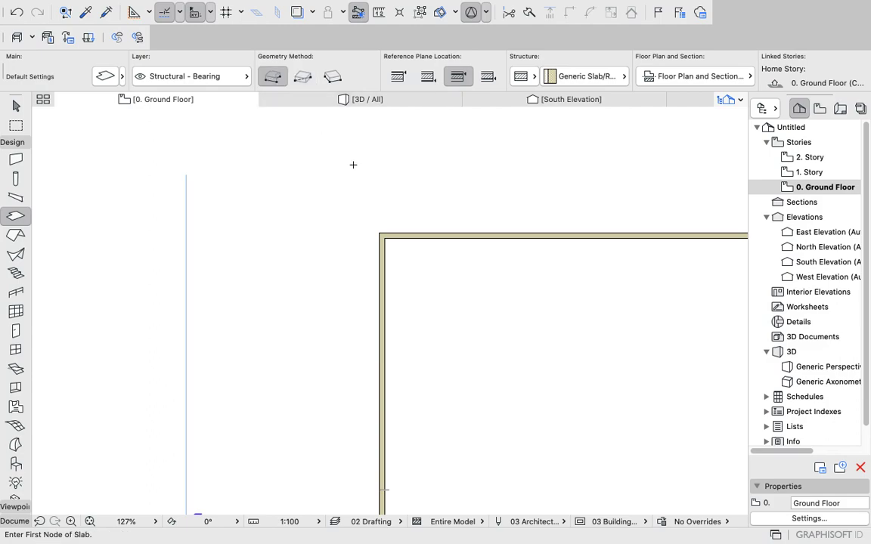
{"action": "left_click", "coordinate": [380, 232]}
{"action": "scroll", "coordinate": [361, 247], "scroll_direction": "down", "scroll_amount": 5}
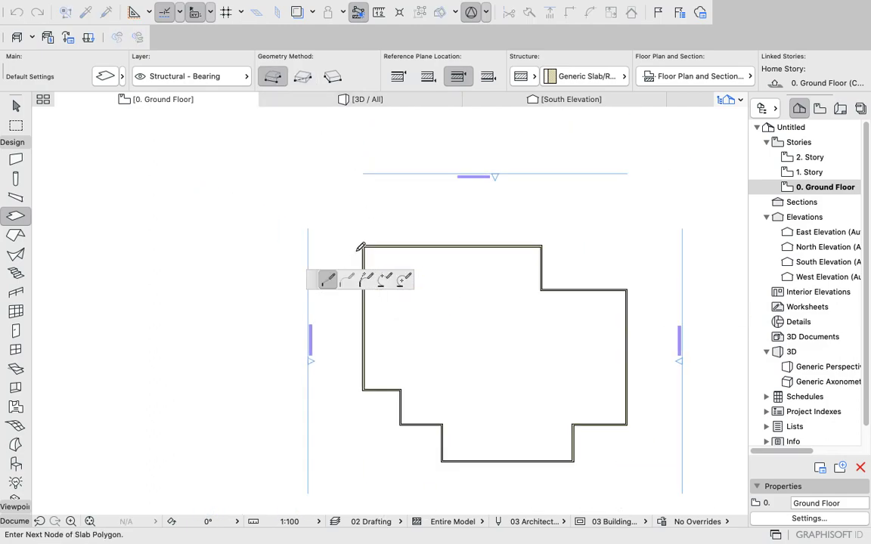
{"action": "scroll", "coordinate": [362, 355], "scroll_direction": "up", "scroll_amount": 3}
{"action": "scroll", "coordinate": [360, 355], "scroll_direction": "up", "scroll_amount": 3}
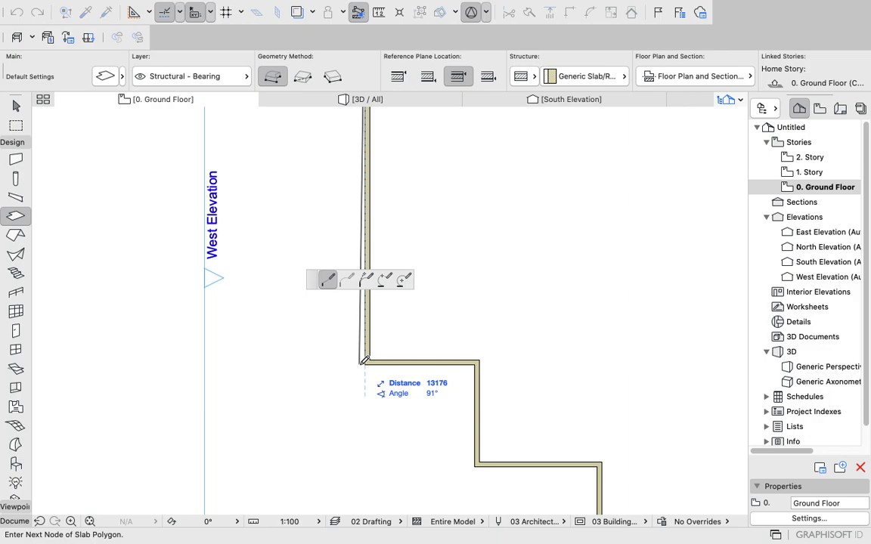
{"action": "left_click", "coordinate": [364, 363]}
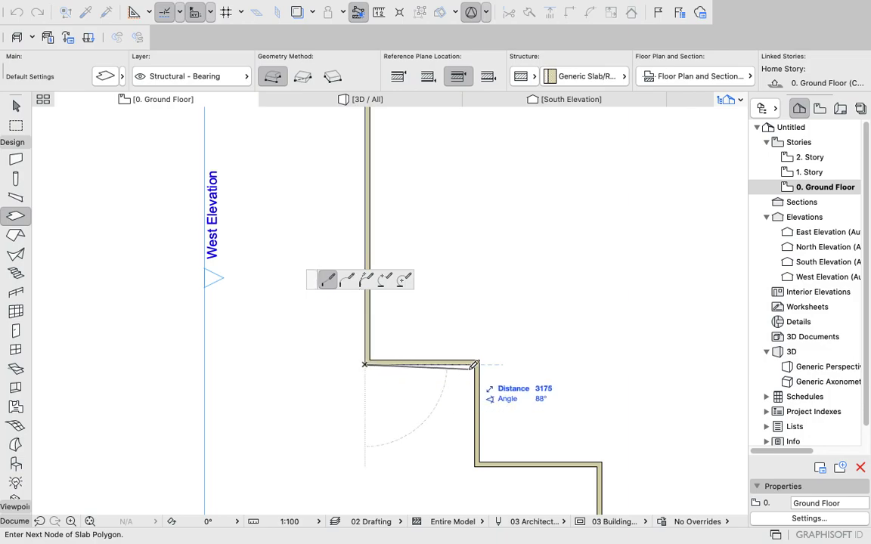
{"action": "left_click", "coordinate": [475, 365]}
Continue the slab outline along the outer corners of the second step down to the southern wall's west end.
{"action": "scroll", "coordinate": [466, 365], "scroll_direction": "down", "scroll_amount": 3}
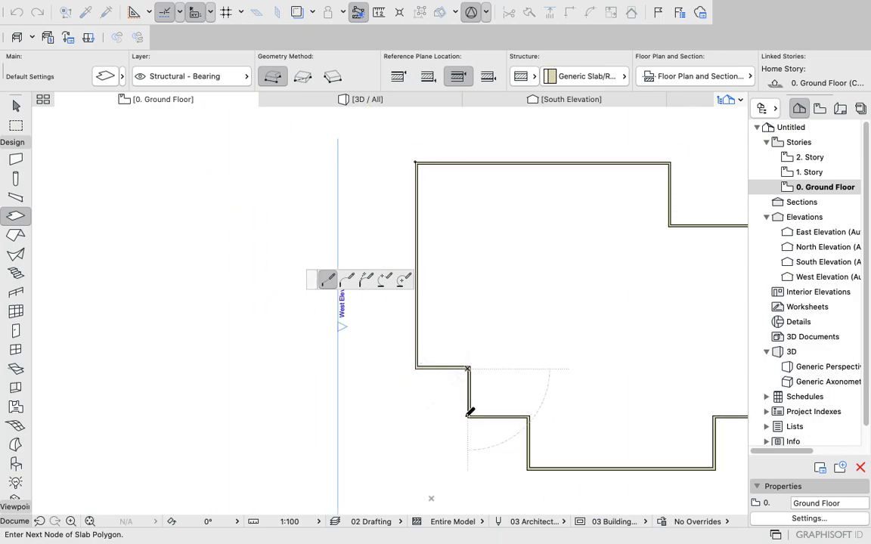
{"action": "scroll", "coordinate": [468, 414], "scroll_direction": "up", "scroll_amount": 3}
{"action": "left_click", "coordinate": [468, 414]}
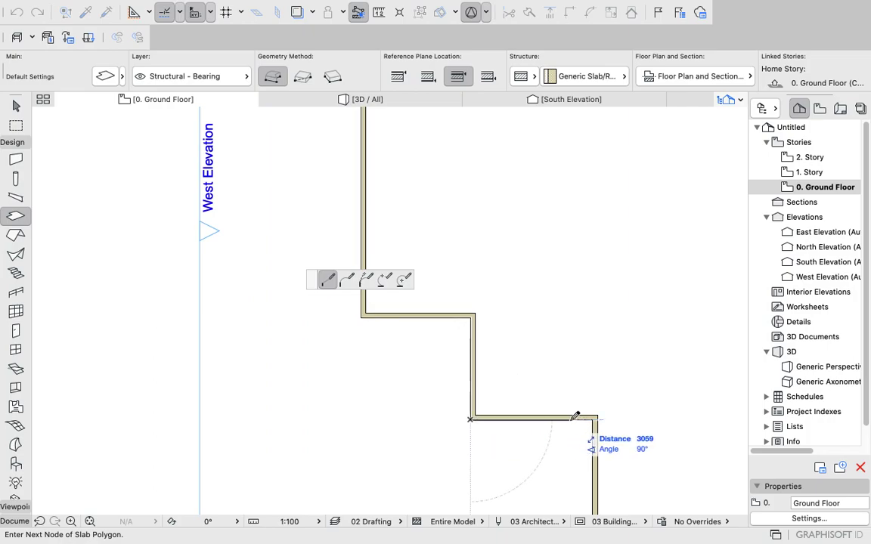
{"action": "scroll", "coordinate": [514, 401], "scroll_direction": "down", "scroll_amount": 5}
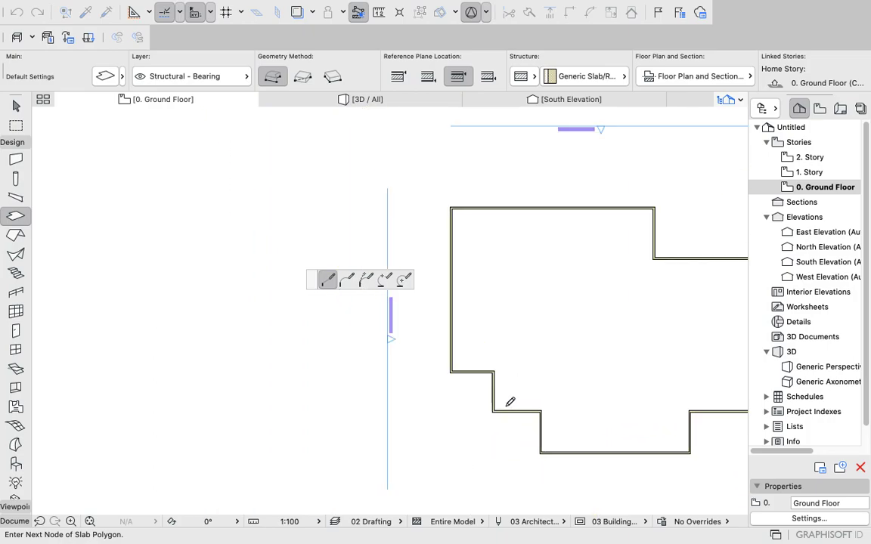
{"action": "scroll", "coordinate": [501, 409], "scroll_direction": "up", "scroll_amount": 4}
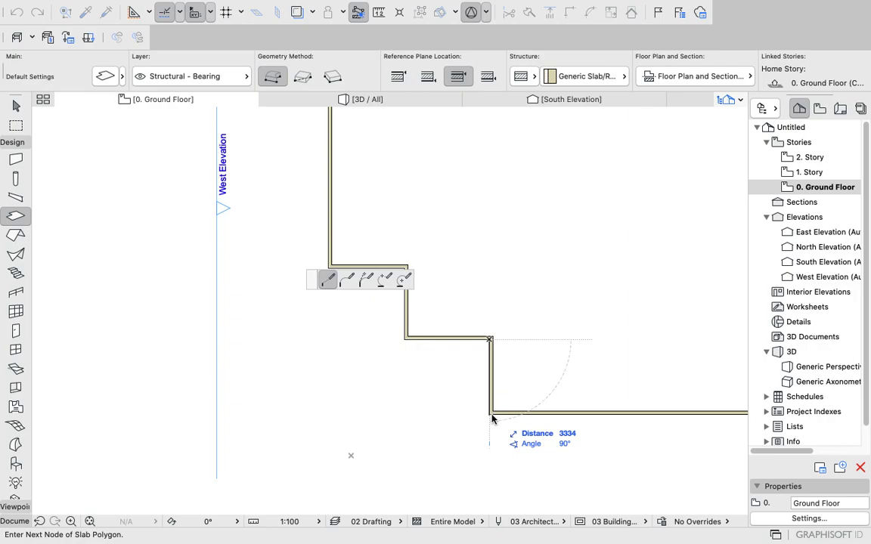
{"action": "left_click", "coordinate": [491, 416]}
Trace the slab outline along the southern wall to its east end and up the short wall to the inner corner.
{"action": "scroll", "coordinate": [477, 412], "scroll_direction": "down", "scroll_amount": 5}
{"action": "scroll", "coordinate": [583, 406], "scroll_direction": "up", "scroll_amount": 5}
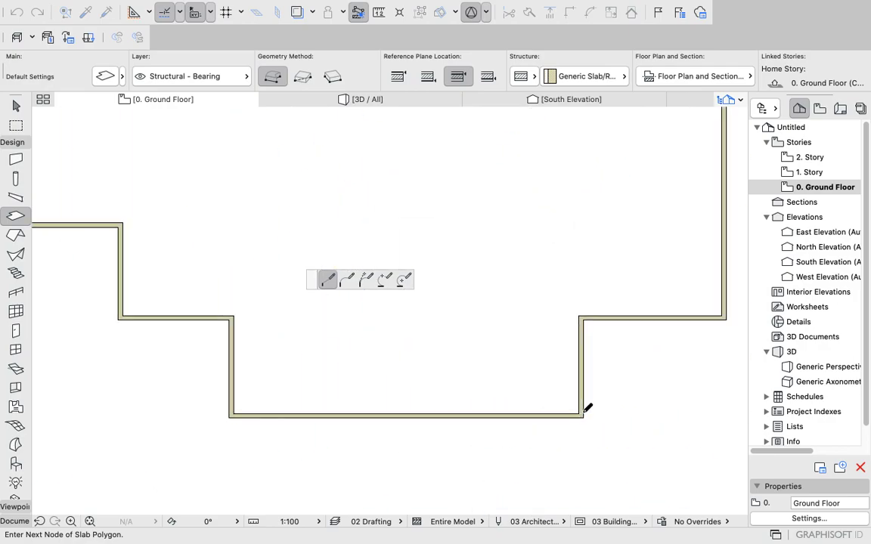
{"action": "left_click", "coordinate": [582, 414]}
{"action": "scroll", "coordinate": [587, 410], "scroll_direction": "up", "scroll_amount": 3}
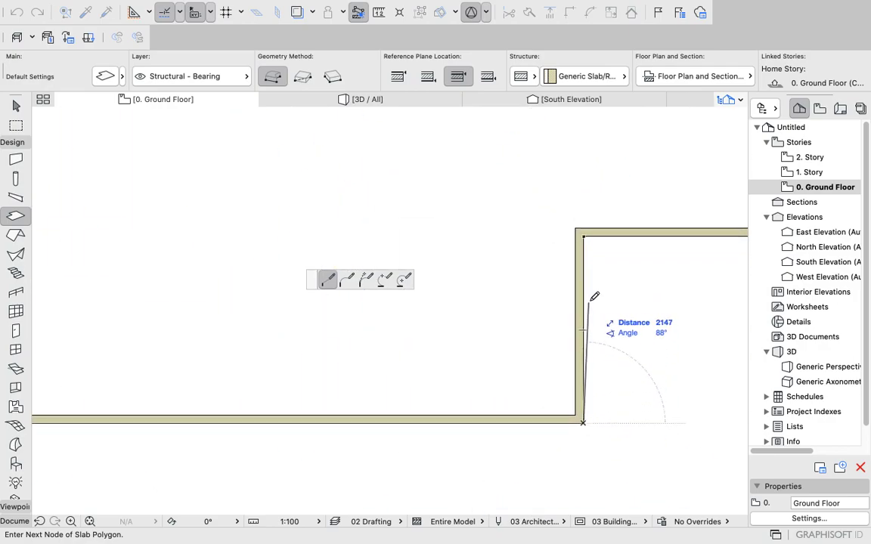
{"action": "left_click", "coordinate": [584, 234]}
Extend the slab outline east to the outer southeast corner and north along the east wall to its upper outer corner.
{"action": "scroll", "coordinate": [542, 279], "scroll_direction": "down", "scroll_amount": 5}
{"action": "scroll", "coordinate": [586, 292], "scroll_direction": "up", "scroll_amount": 2}
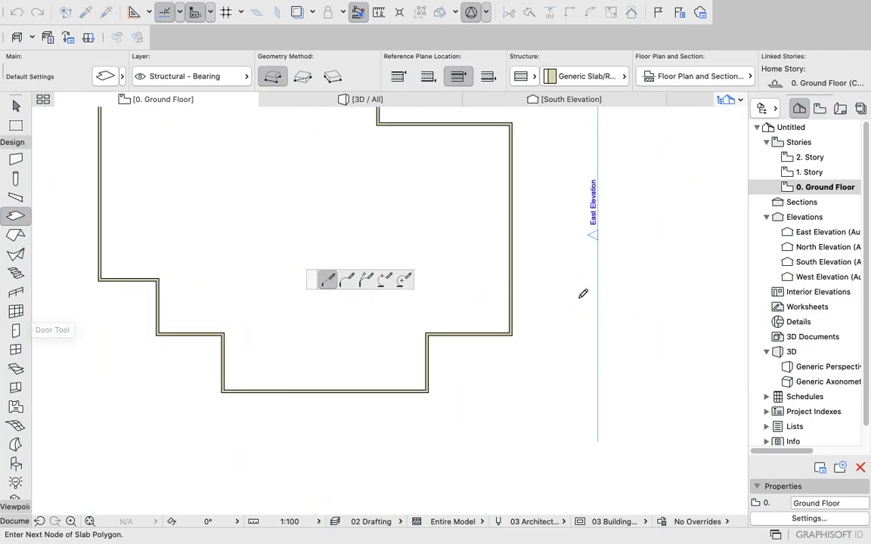
{"action": "scroll", "coordinate": [451, 364], "scroll_direction": "up", "scroll_amount": 5}
{"action": "left_click", "coordinate": [383, 407]}
{"action": "scroll", "coordinate": [388, 373], "scroll_direction": "down", "scroll_amount": 4}
{"action": "scroll", "coordinate": [388, 374], "scroll_direction": "down", "scroll_amount": 8}
{"action": "scroll", "coordinate": [387, 336], "scroll_direction": "up", "scroll_amount": 8}
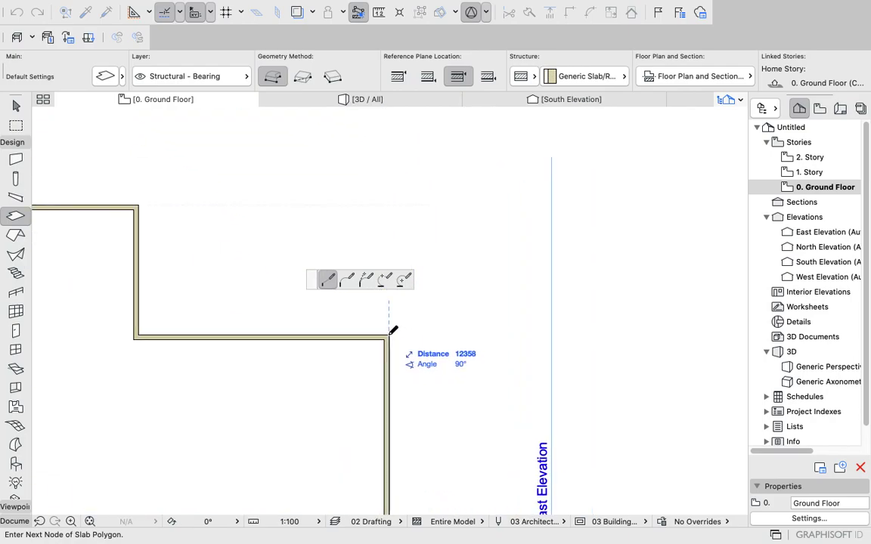
Trace the slab outline along the northeast step's outer edges and close it at the outer northwest corner.
{"action": "left_click", "coordinate": [139, 332]}
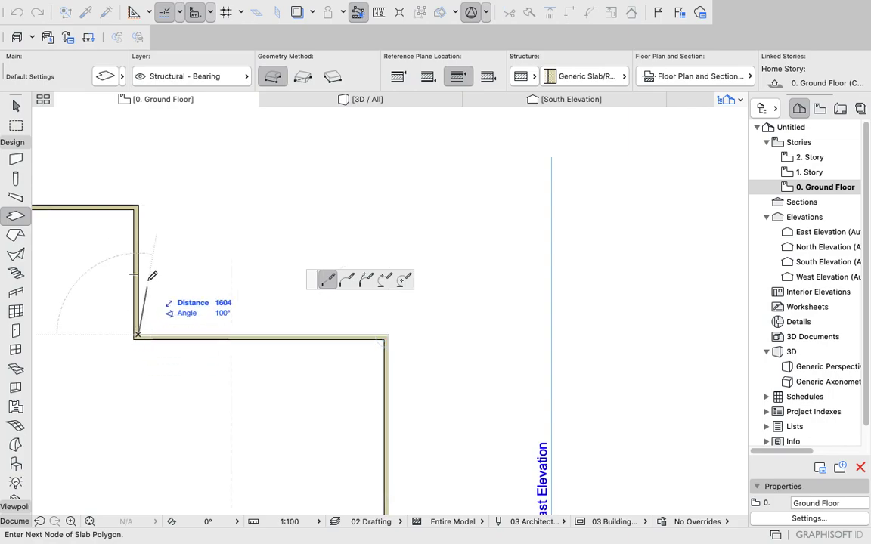
{"action": "left_click", "coordinate": [139, 204]}
{"action": "scroll", "coordinate": [197, 235], "scroll_direction": "down", "scroll_amount": 5}
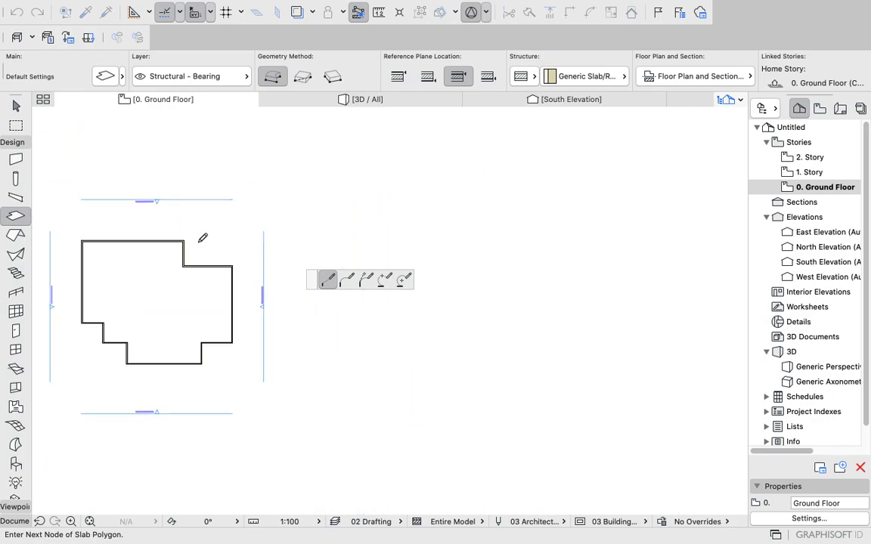
{"action": "scroll", "coordinate": [130, 237], "scroll_direction": "up", "scroll_amount": 3}
{"action": "scroll", "coordinate": [128, 238], "scroll_direction": "up", "scroll_amount": 4}
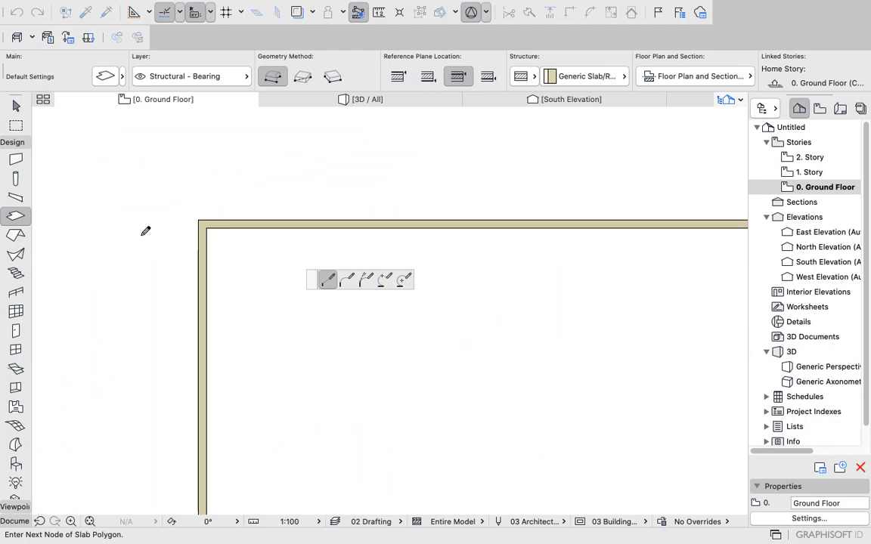
{"action": "left_click", "coordinate": [202, 217]}
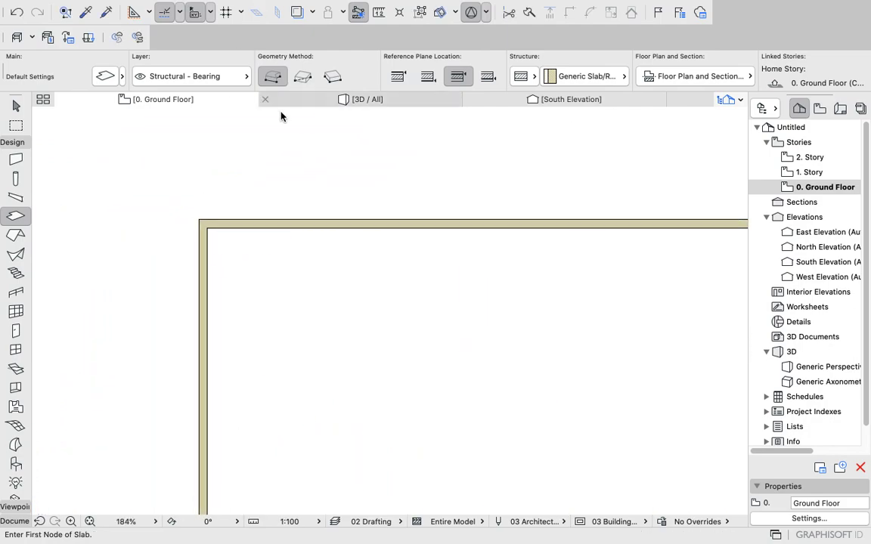
Inspect the new slab beneath the walls in the 3D view and return to the ground floor plan.
{"action": "left_click", "coordinate": [370, 99]}
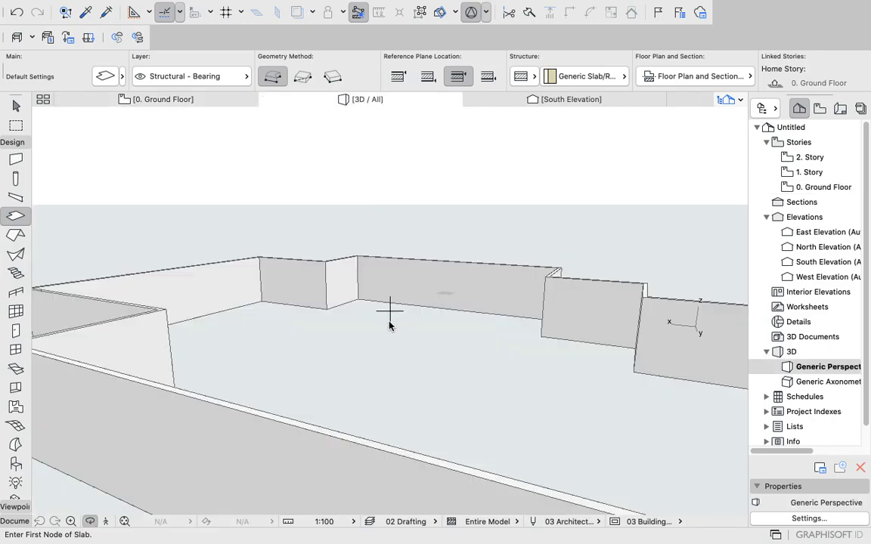
{"action": "scroll", "coordinate": [387, 326], "scroll_direction": "down", "scroll_amount": 5}
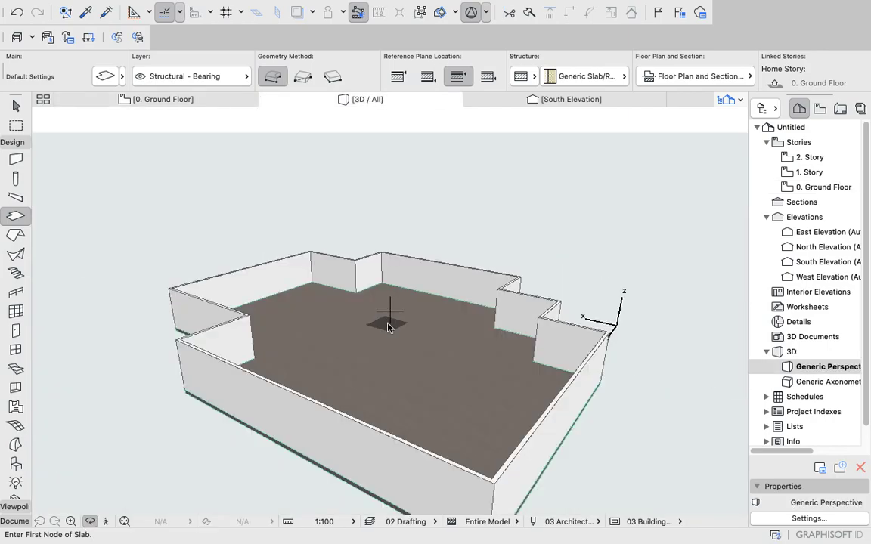
{"action": "middle_click_drag", "start_coordinate": [415, 323], "coordinate": [420, 287], "text": "shift"}
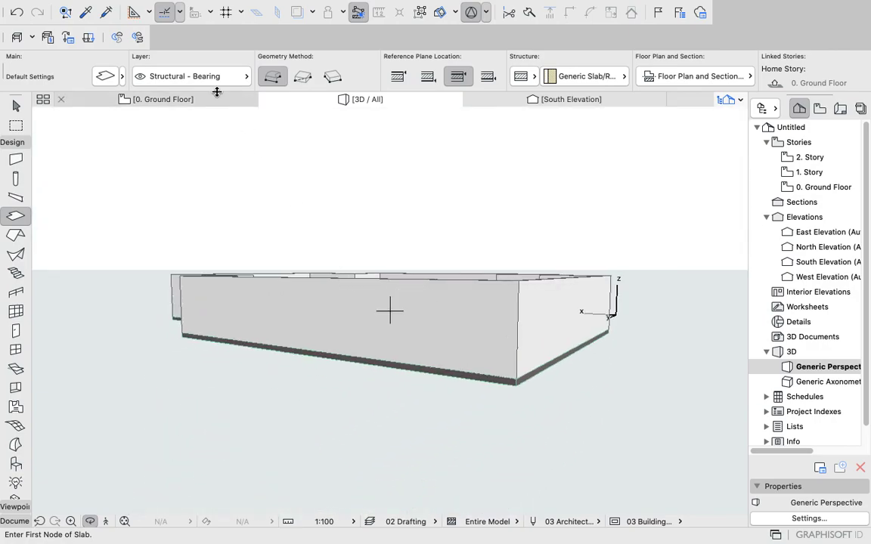
{"action": "left_click", "coordinate": [180, 99]}
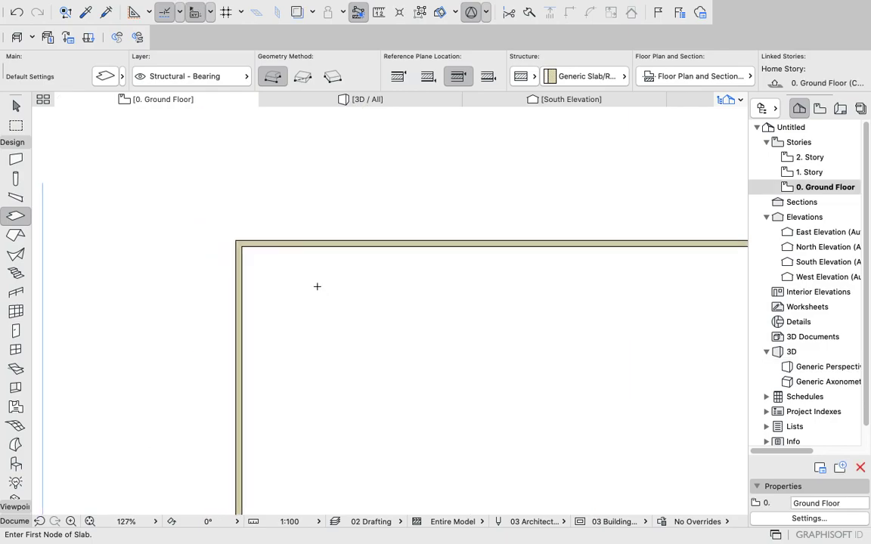
{"action": "scroll", "coordinate": [328, 380], "scroll_direction": "up", "scroll_amount": 5}
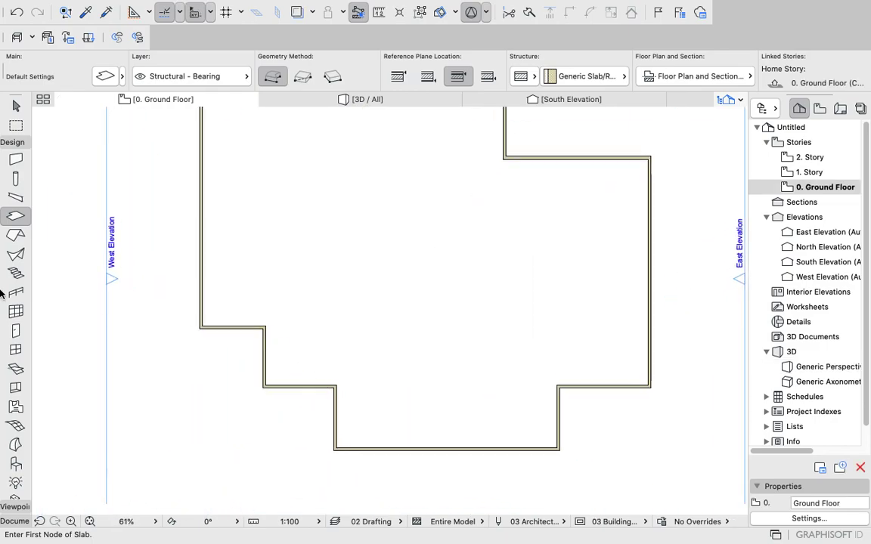
Set the roof defaults to a basic Timber - Roof structure, 150 mm thick, with a 26° pitch.
{"action": "double_click", "coordinate": [16, 236]}
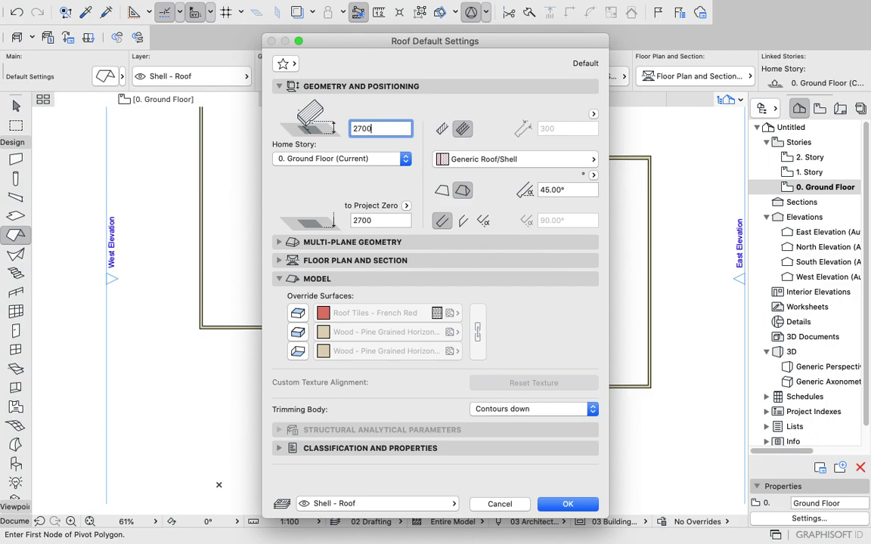
{"action": "left_click", "coordinate": [441, 130]}
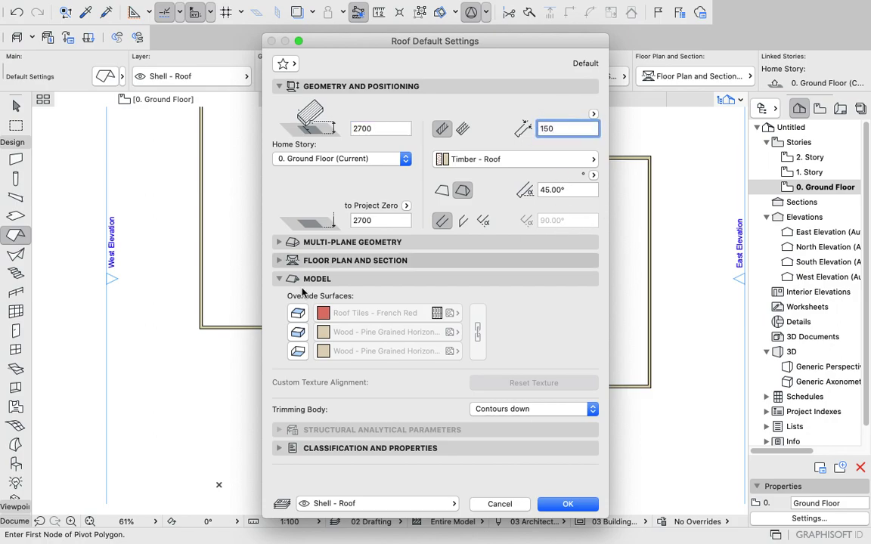
{"action": "left_click", "coordinate": [579, 192]}
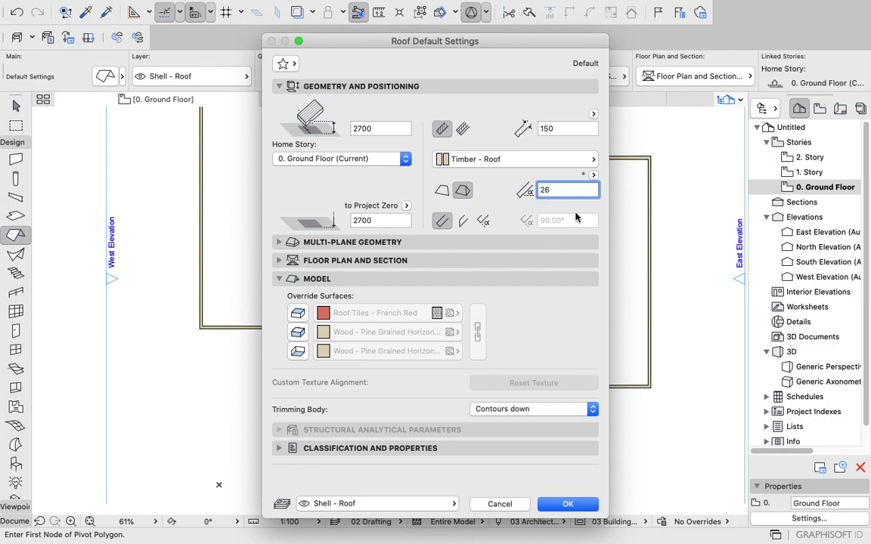
Override all three default roof surfaces and set the top surface to Roof Tiles - Dutch.
{"action": "left_click", "coordinate": [298, 333]}
{"action": "left_click", "coordinate": [299, 350]}
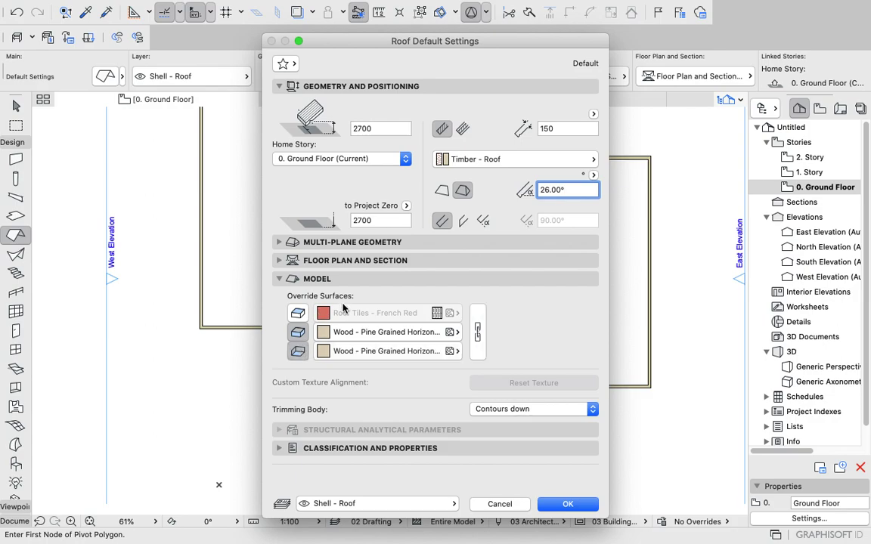
{"action": "left_click", "coordinate": [296, 315]}
{"action": "left_click", "coordinate": [378, 313]}
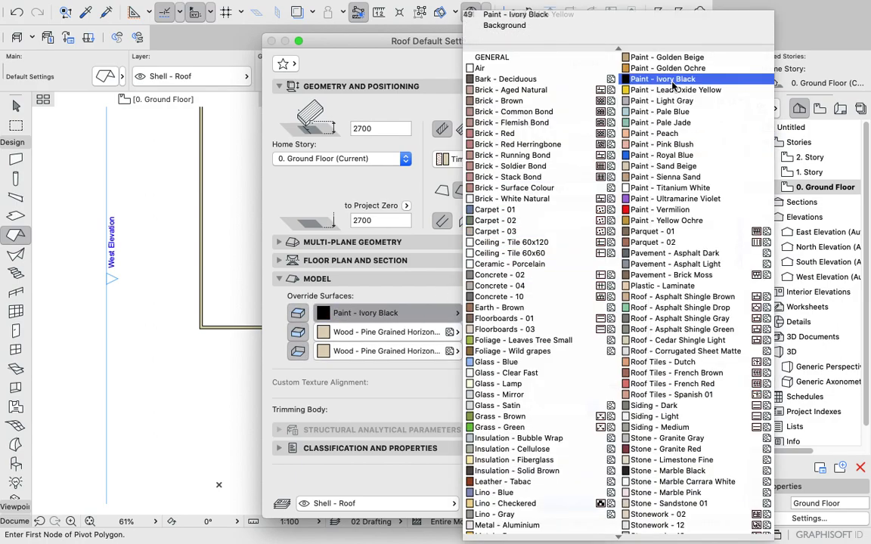
{"action": "scroll", "coordinate": [673, 151], "scroll_direction": "down", "scroll_amount": 5}
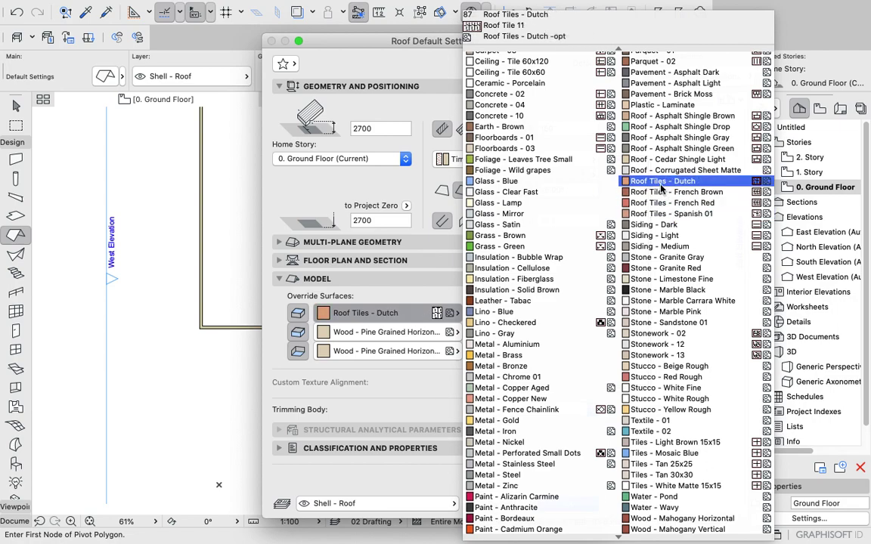
{"action": "left_click", "coordinate": [661, 181]}
Set the roof's edge surface to Paint - Titanium White and its bottom surface to Roof Tiles - Dutch, and accept the defaults.
{"action": "left_click", "coordinate": [382, 333]}
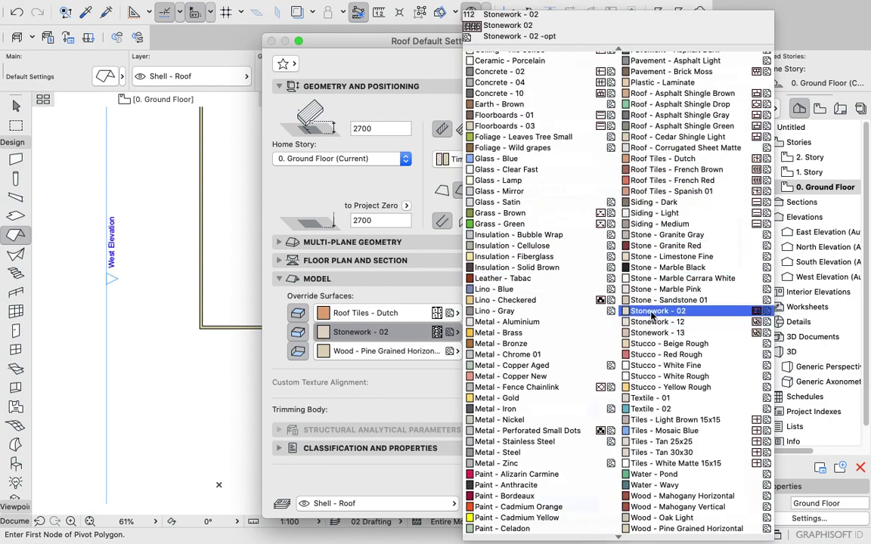
{"action": "scroll", "coordinate": [657, 249], "scroll_direction": "up", "scroll_amount": 6}
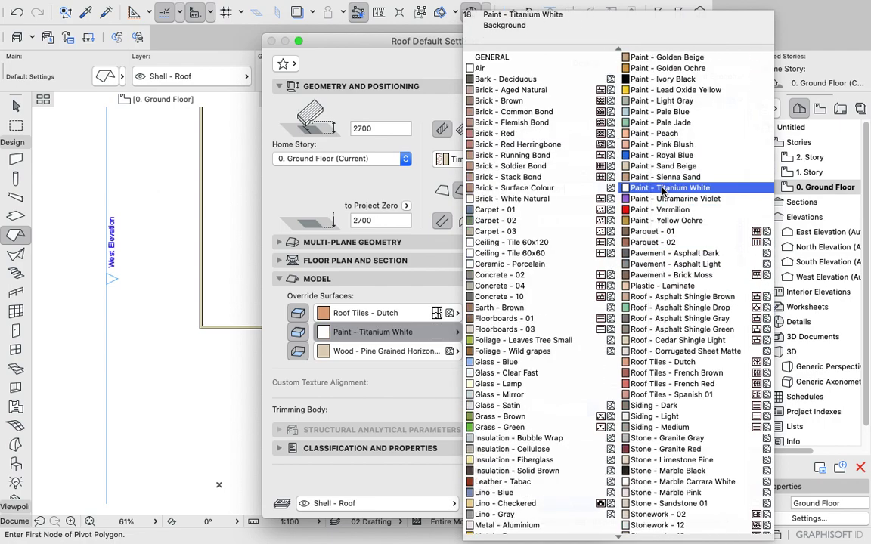
{"action": "left_click", "coordinate": [665, 188]}
{"action": "left_click", "coordinate": [393, 350]}
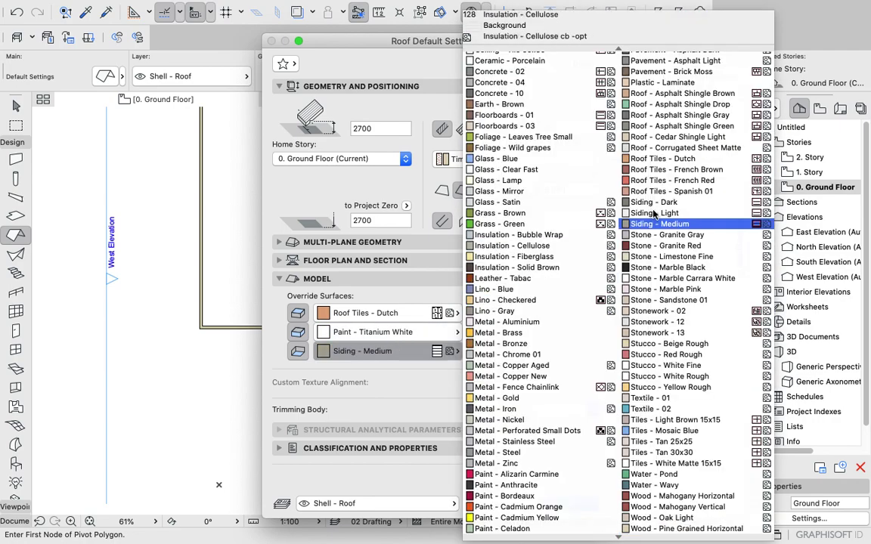
{"action": "scroll", "coordinate": [672, 189], "scroll_direction": "up", "scroll_amount": 4}
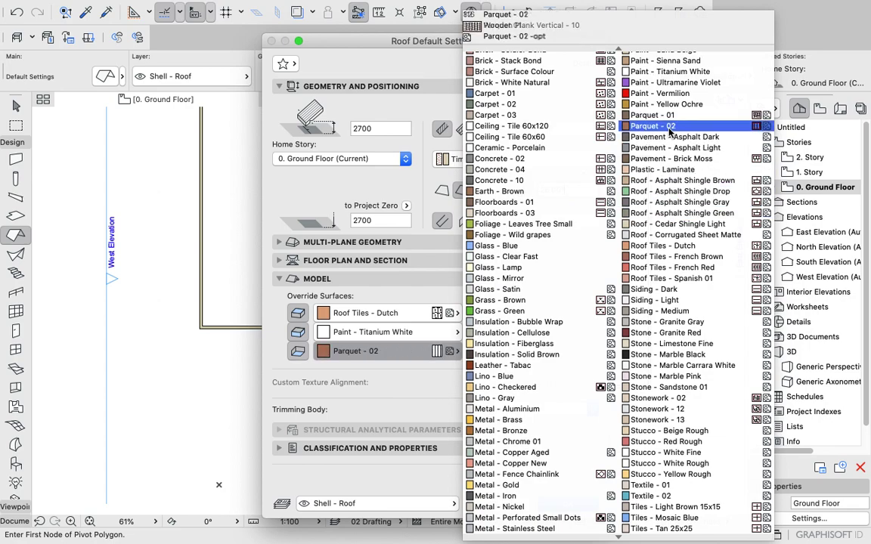
{"action": "scroll", "coordinate": [669, 152], "scroll_direction": "up", "scroll_amount": 3}
{"action": "scroll", "coordinate": [667, 152], "scroll_direction": "down", "scroll_amount": 5}
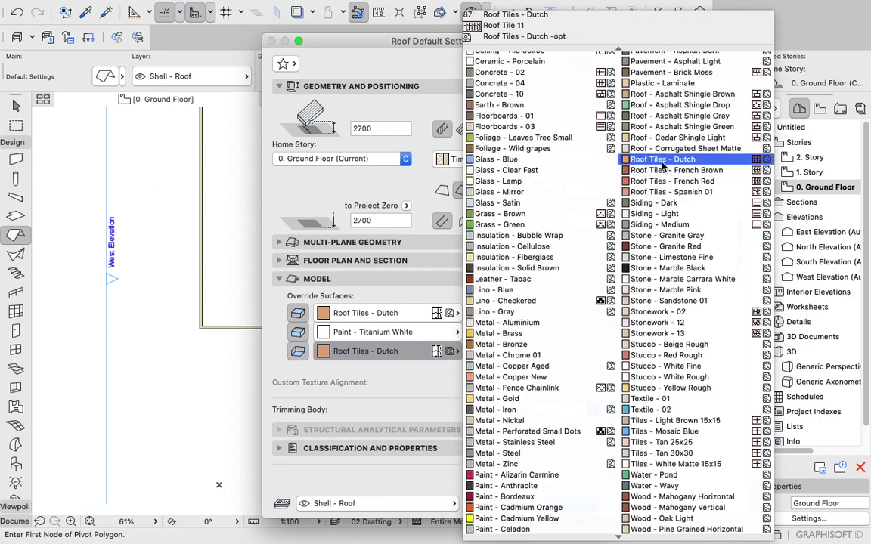
{"action": "left_click", "coordinate": [662, 162]}
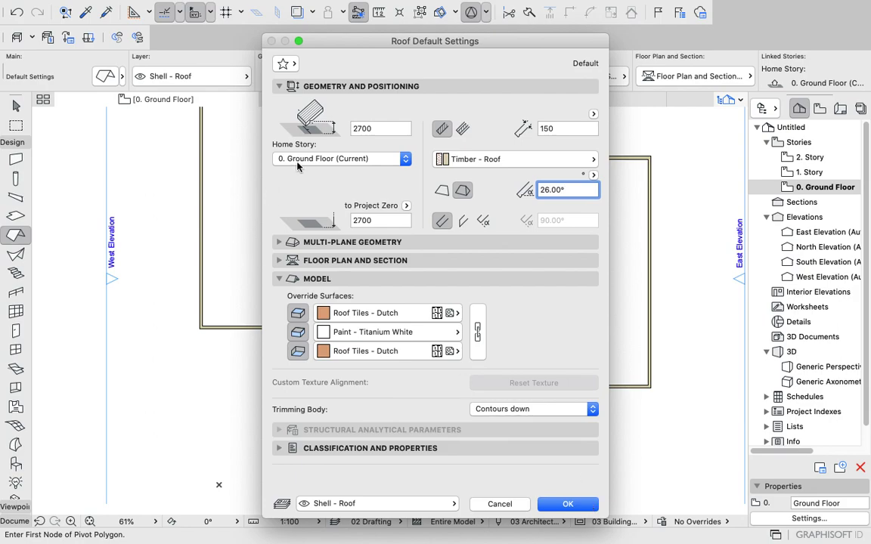
{"action": "left_click", "coordinate": [567, 503]}
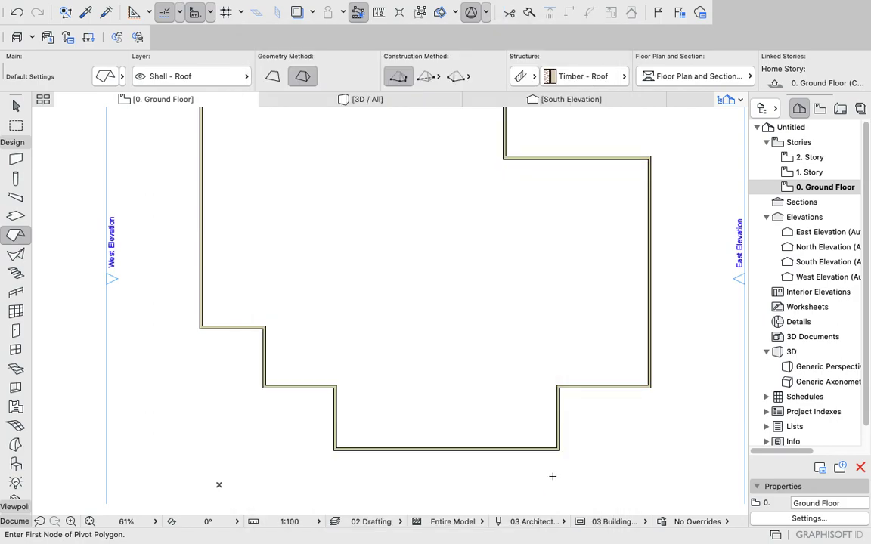
Start the roof's pivot polygon at the outer northwest corner and trace it down the west wall to its lower outer corner.
{"action": "scroll", "coordinate": [381, 360], "scroll_direction": "down", "scroll_amount": 5}
{"action": "scroll", "coordinate": [340, 299], "scroll_direction": "up", "scroll_amount": 2}
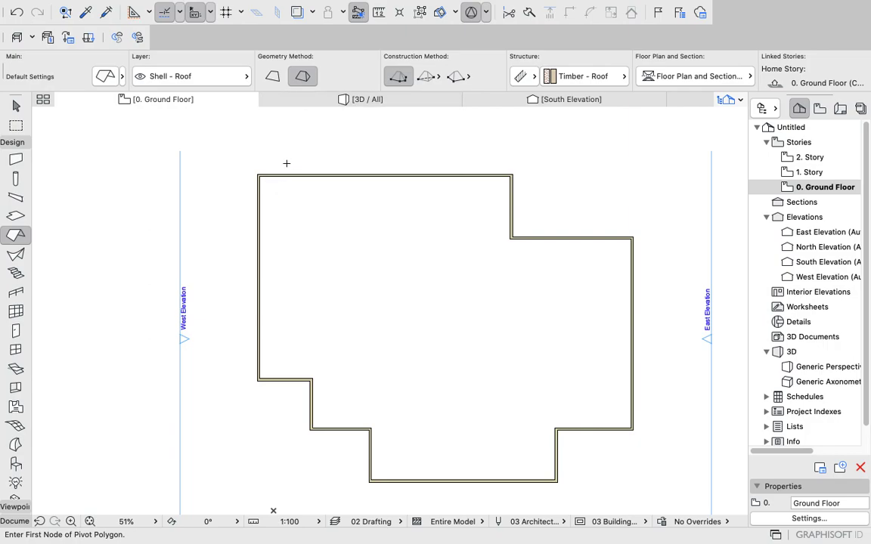
{"action": "scroll", "coordinate": [258, 176], "scroll_direction": "up", "scroll_amount": 5}
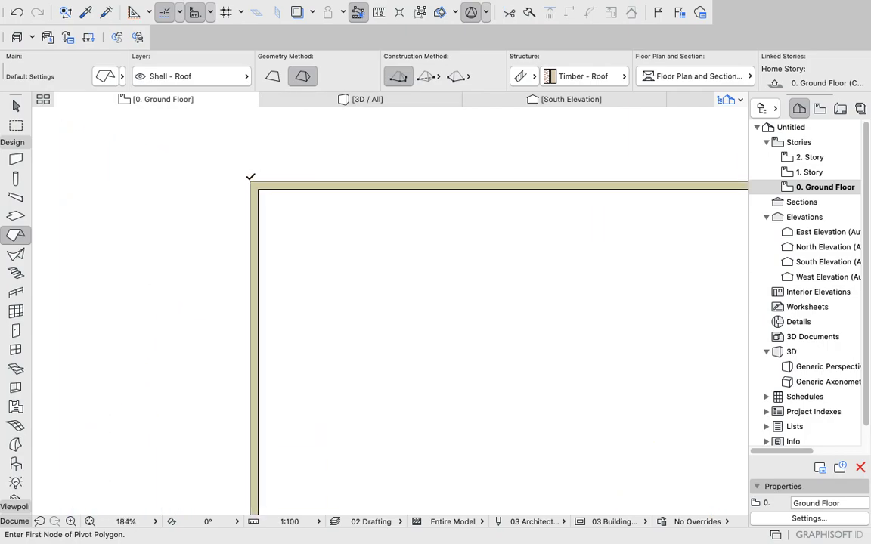
{"action": "left_click", "coordinate": [250, 183]}
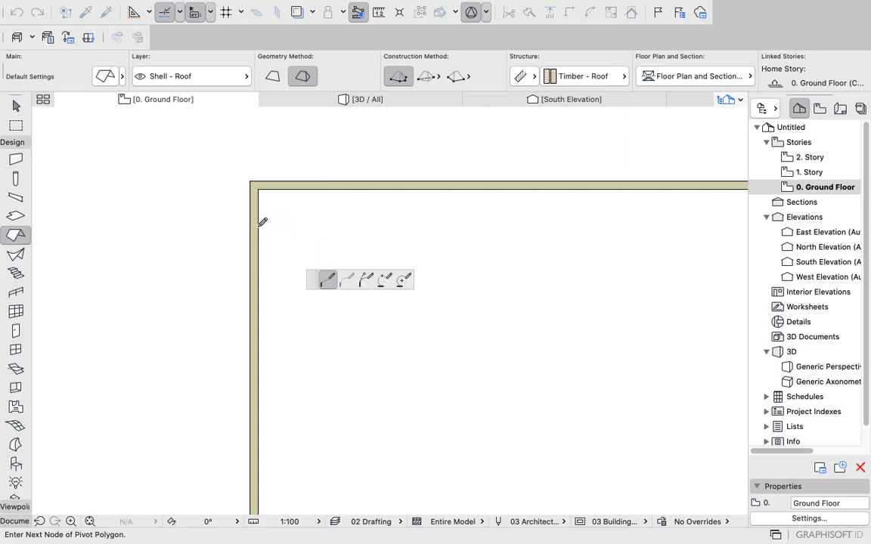
{"action": "scroll", "coordinate": [259, 220], "scroll_direction": "down", "scroll_amount": 4}
{"action": "scroll", "coordinate": [249, 387], "scroll_direction": "up", "scroll_amount": 5}
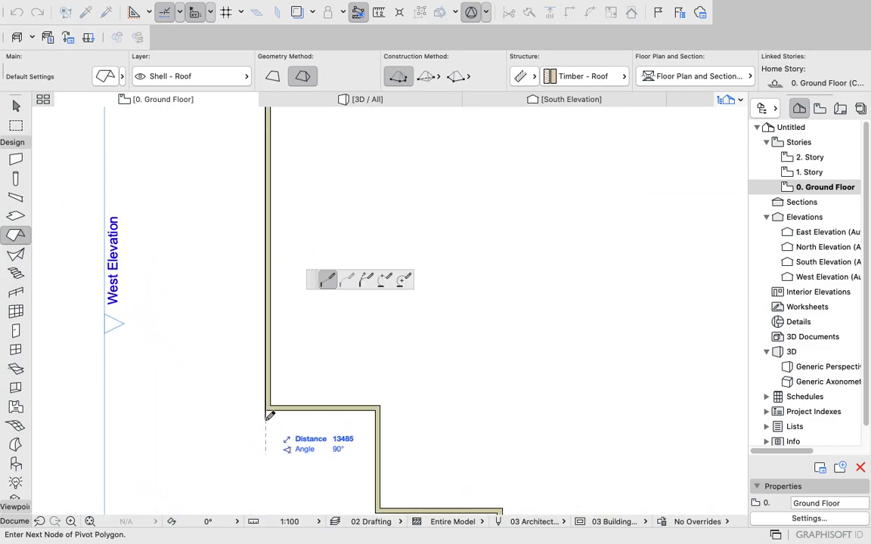
{"action": "left_click", "coordinate": [265, 410]}
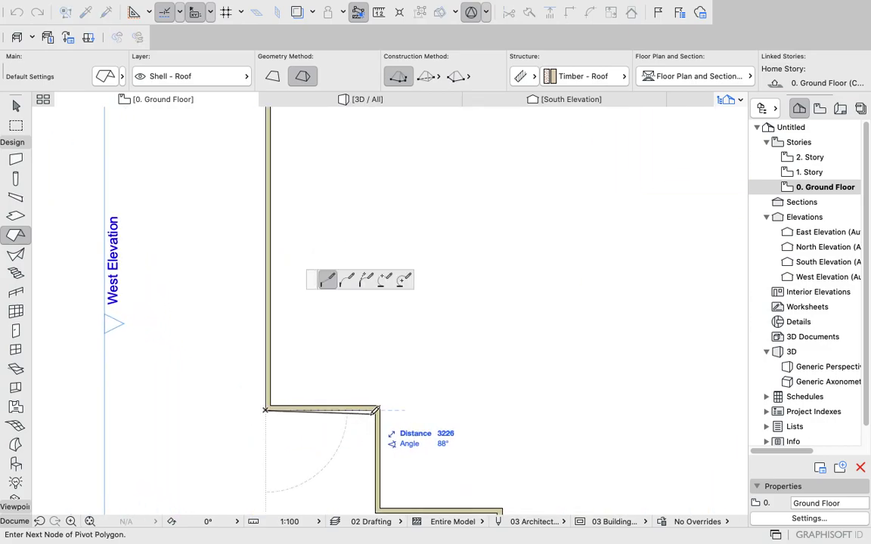
Trace the roof outline along the outer corners of both southwest steps down to the southern wall's west end.
{"action": "scroll", "coordinate": [371, 413], "scroll_direction": "down", "scroll_amount": 5}
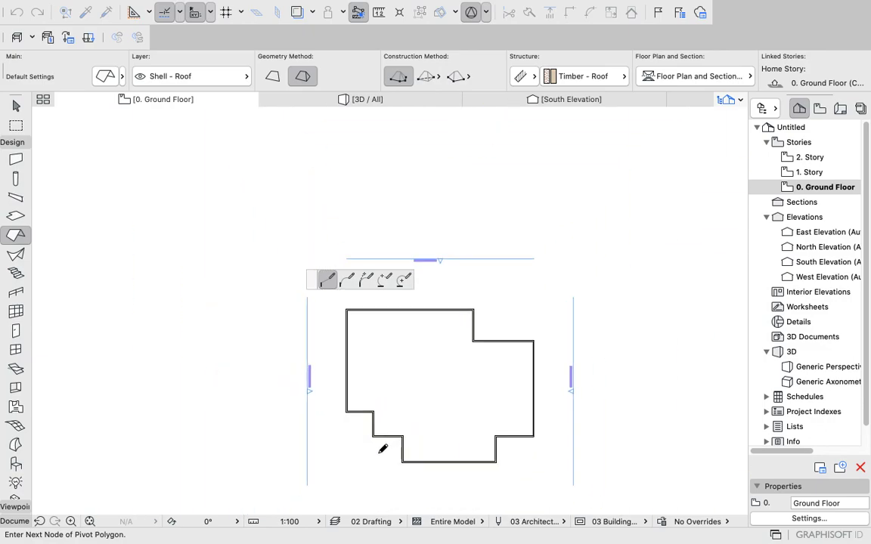
{"action": "scroll", "coordinate": [381, 445], "scroll_direction": "up", "scroll_amount": 5}
{"action": "left_click", "coordinate": [366, 394]}
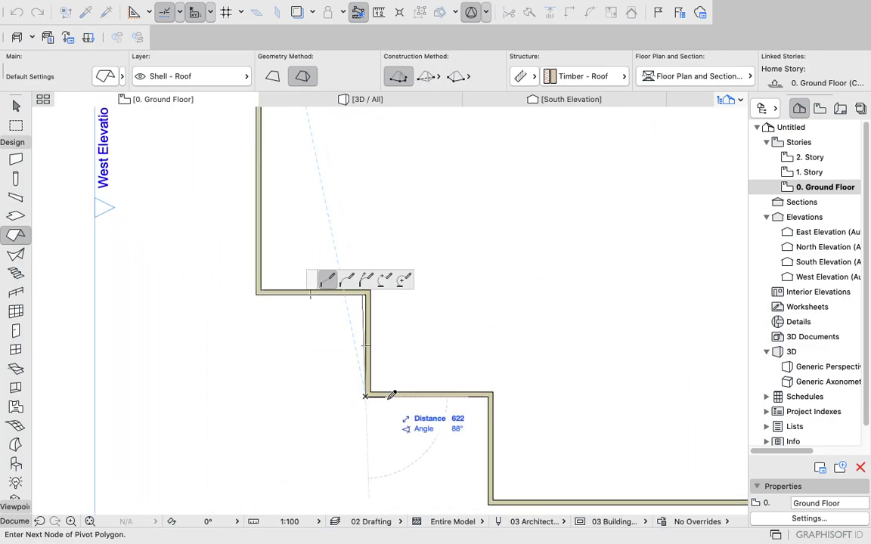
{"action": "left_click", "coordinate": [492, 394]}
{"action": "scroll", "coordinate": [490, 401], "scroll_direction": "down", "scroll_amount": 5}
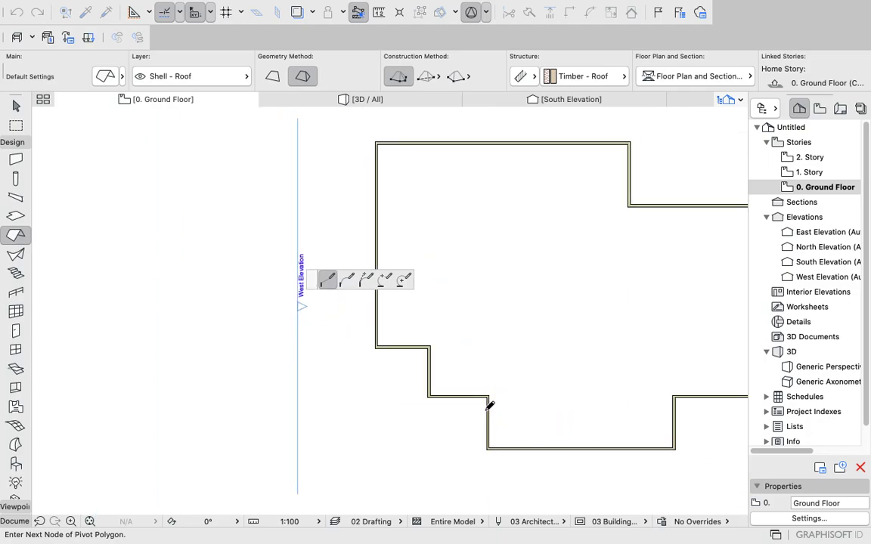
{"action": "scroll", "coordinate": [484, 446], "scroll_direction": "up", "scroll_amount": 6}
{"action": "scroll", "coordinate": [471, 443], "scroll_direction": "up", "scroll_amount": 2}
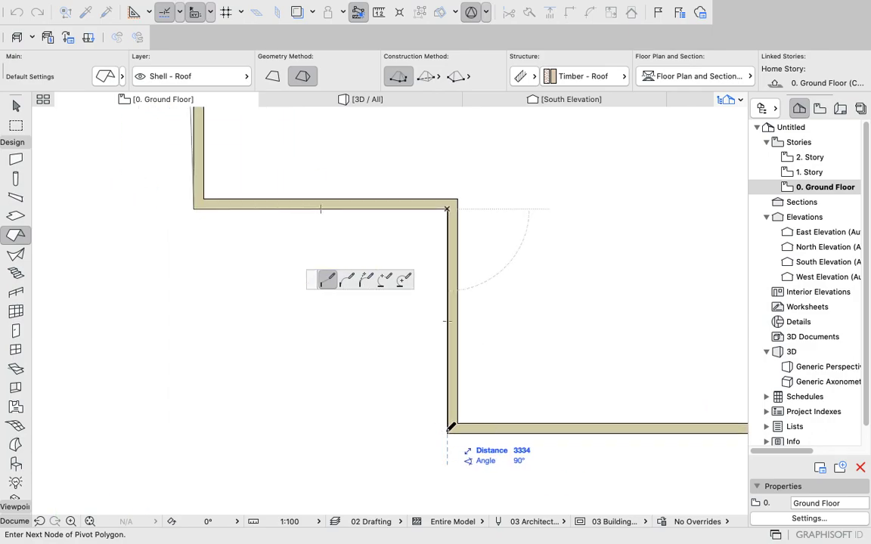
{"action": "left_click", "coordinate": [451, 428]}
Trace the roof outline along the southern wall, up the short wall and east to the outer southeast corner.
{"action": "scroll", "coordinate": [468, 424], "scroll_direction": "down", "scroll_amount": 5}
{"action": "scroll", "coordinate": [617, 421], "scroll_direction": "up", "scroll_amount": 3}
{"action": "scroll", "coordinate": [616, 421], "scroll_direction": "up", "scroll_amount": 3}
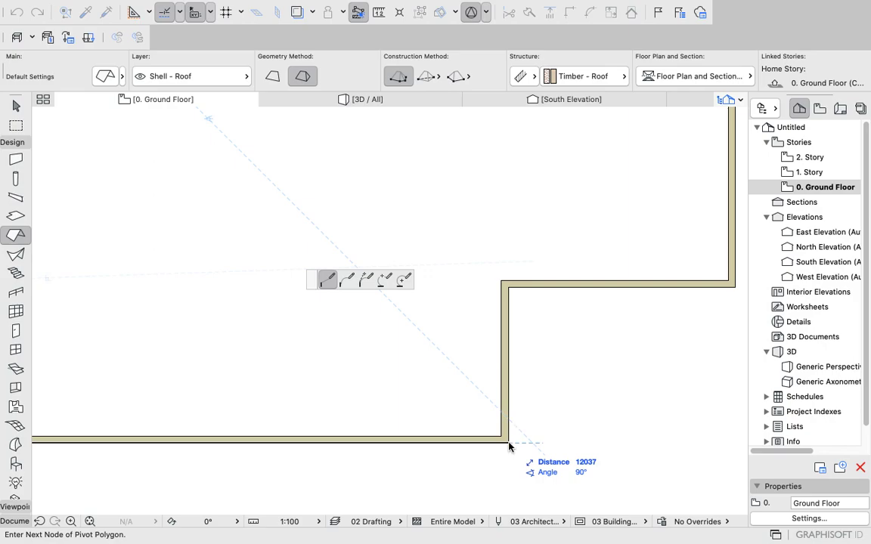
{"action": "left_click", "coordinate": [508, 286]}
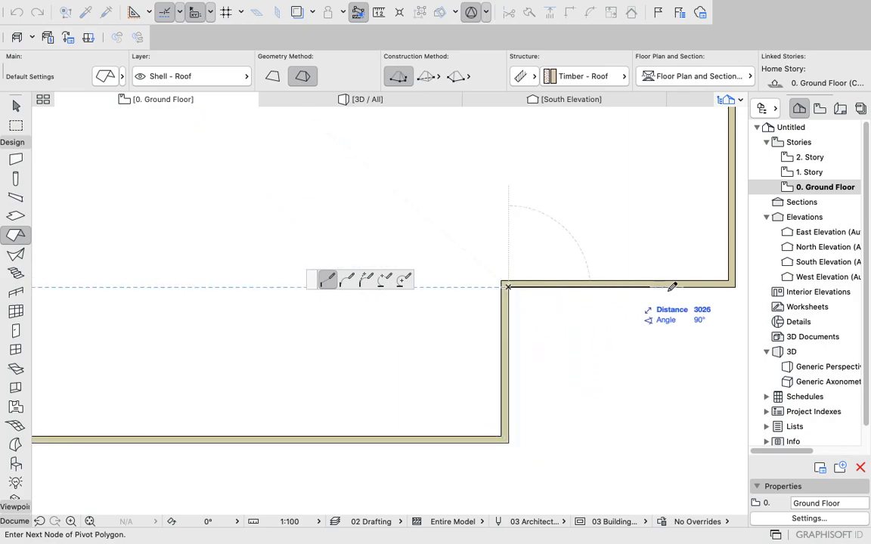
{"action": "left_click", "coordinate": [732, 287]}
Trace the roof outline up the east wall and west along the northeast step to its inner corner.
{"action": "scroll", "coordinate": [735, 291], "scroll_direction": "down", "scroll_amount": 5}
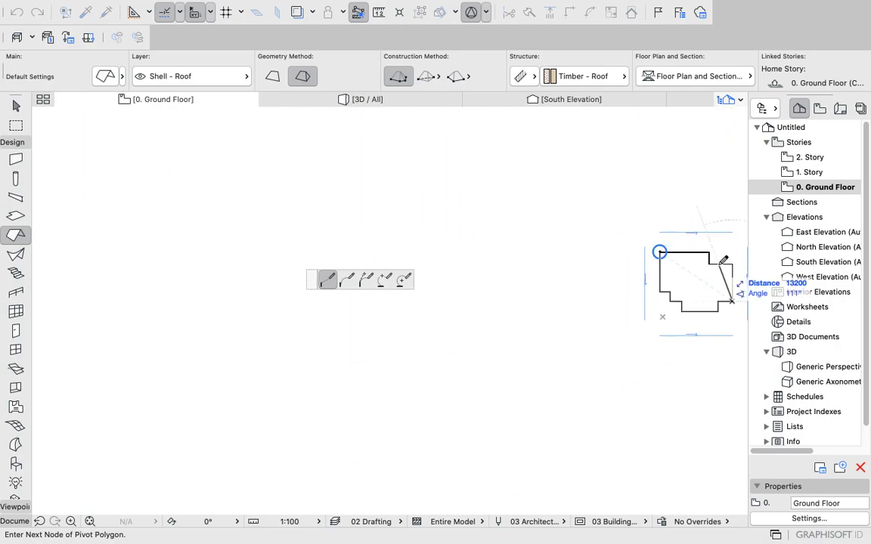
{"action": "scroll", "coordinate": [738, 265], "scroll_direction": "up", "scroll_amount": 8}
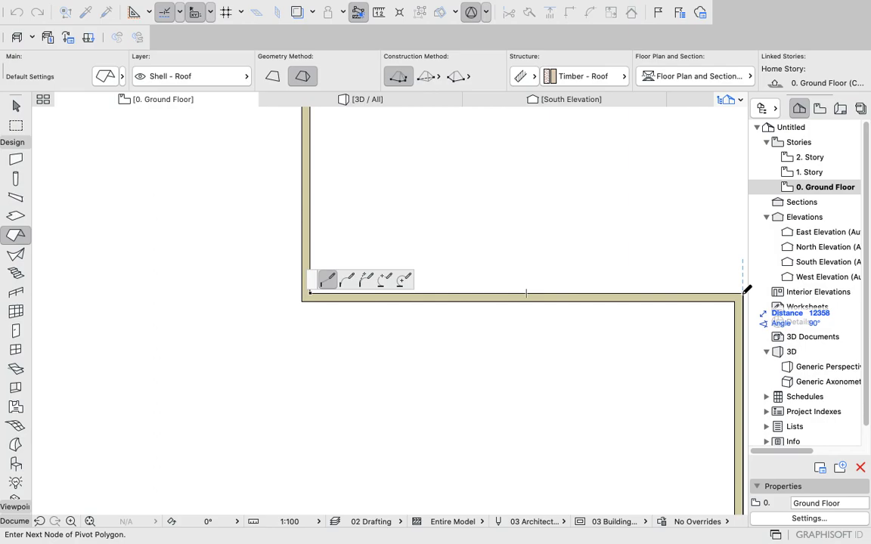
{"action": "left_click", "coordinate": [304, 295]}
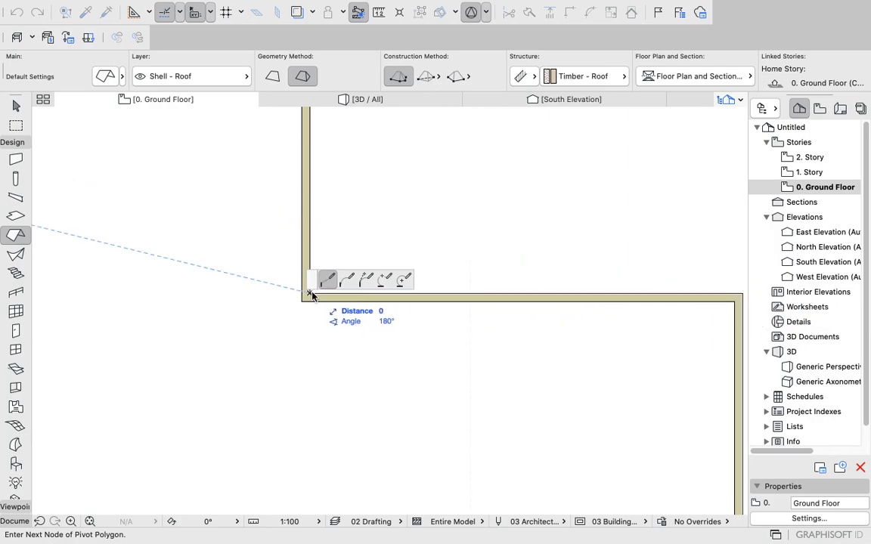
{"action": "scroll", "coordinate": [282, 324], "scroll_direction": "down", "scroll_amount": 2}
{"action": "scroll", "coordinate": [283, 324], "scroll_direction": "down", "scroll_amount": 3}
Trace the roof outline up to the northern wall's east end and close the polygon at the starting northwest corner.
{"action": "scroll", "coordinate": [286, 288], "scroll_direction": "up", "scroll_amount": 5}
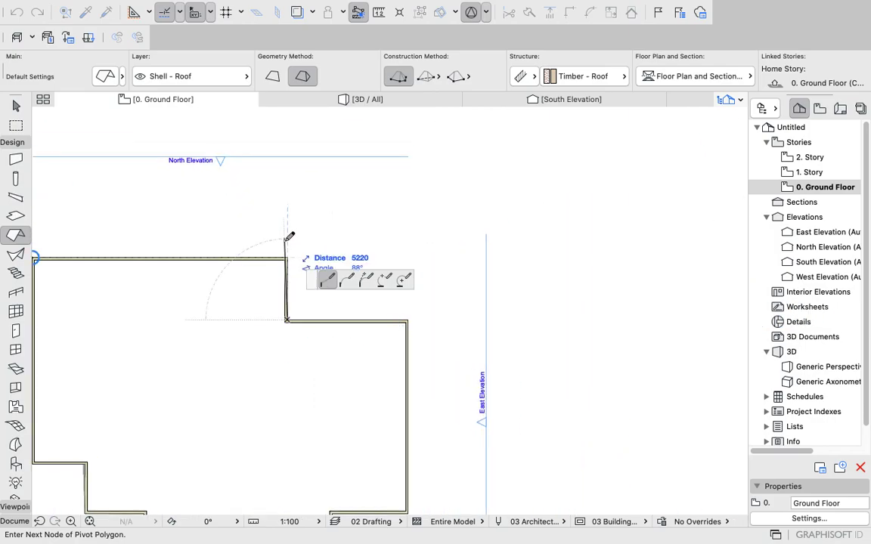
{"action": "scroll", "coordinate": [292, 254], "scroll_direction": "down", "scroll_amount": 3}
{"action": "scroll", "coordinate": [239, 247], "scroll_direction": "up", "scroll_amount": 6}
{"action": "left_click", "coordinate": [185, 179]}
{"action": "scroll", "coordinate": [361, 248], "scroll_direction": "down", "scroll_amount": 4}
Examine the new tiled hip roof over the walls from several sides in the 3D view.
{"action": "left_click", "coordinate": [367, 99]}
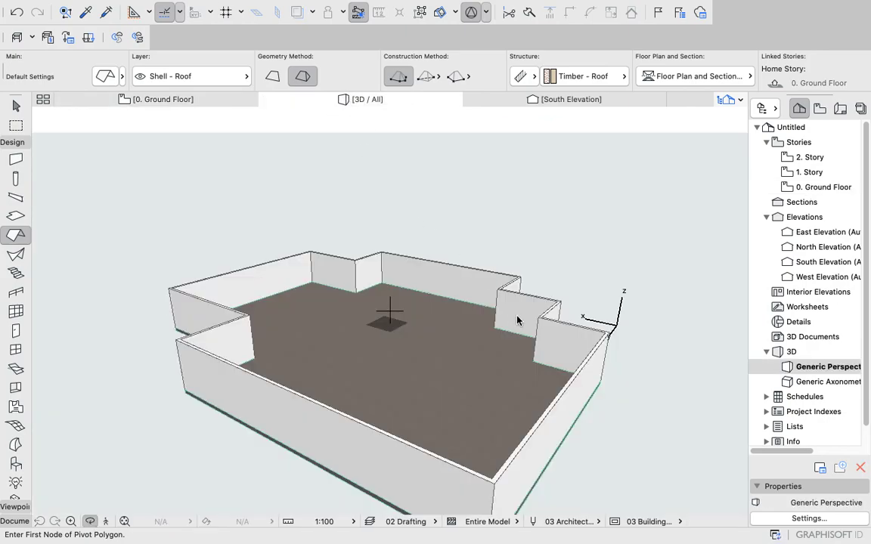
{"action": "scroll", "coordinate": [317, 358], "scroll_direction": "up", "scroll_amount": 3}
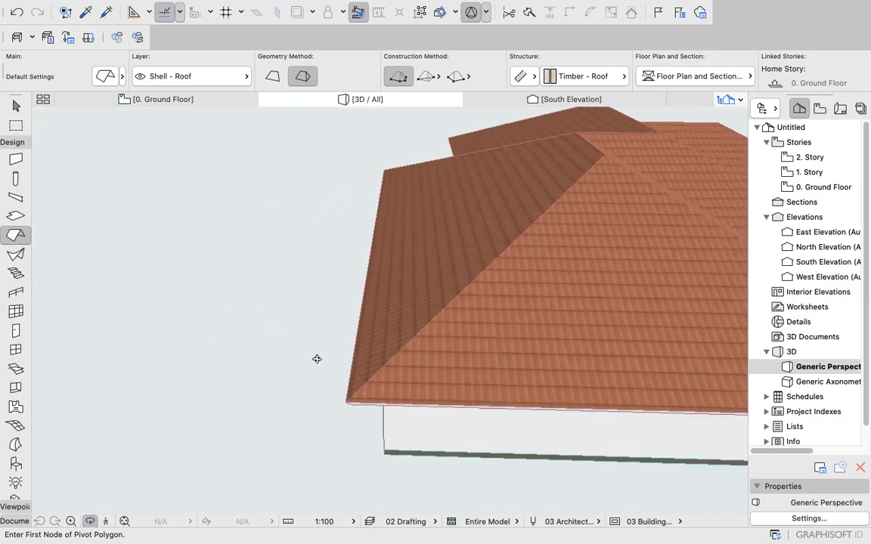
{"action": "scroll", "coordinate": [327, 310], "scroll_direction": "down", "scroll_amount": 6}
{"action": "middle_click_drag", "start_coordinate": [344, 405], "coordinate": [298, 355], "text": "shift"}
{"action": "scroll", "coordinate": [264, 355], "scroll_direction": "up", "scroll_amount": 5}
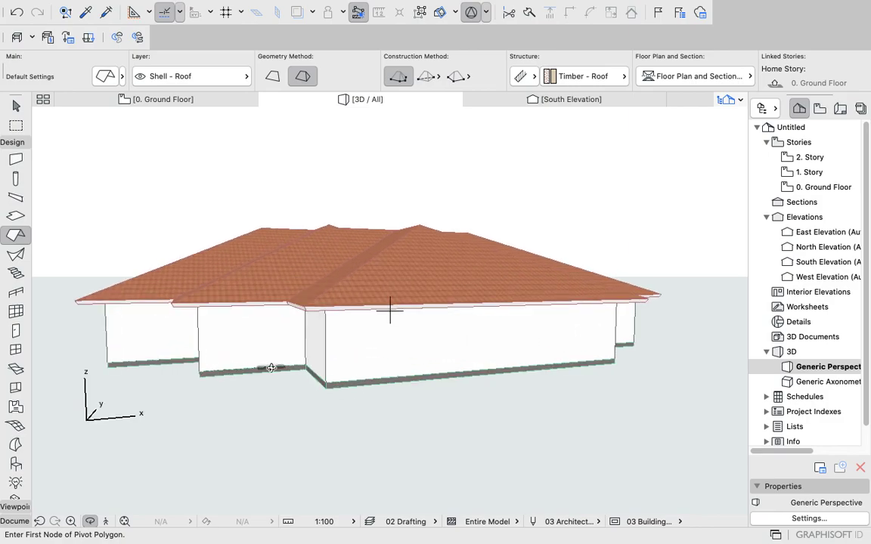
{"action": "left_click_drag", "start_coordinate": [272, 368], "coordinate": [218, 178]}
Return to the ground floor plan and split the multi-plane roof into single-plane roofs.
{"action": "left_click", "coordinate": [168, 100]}
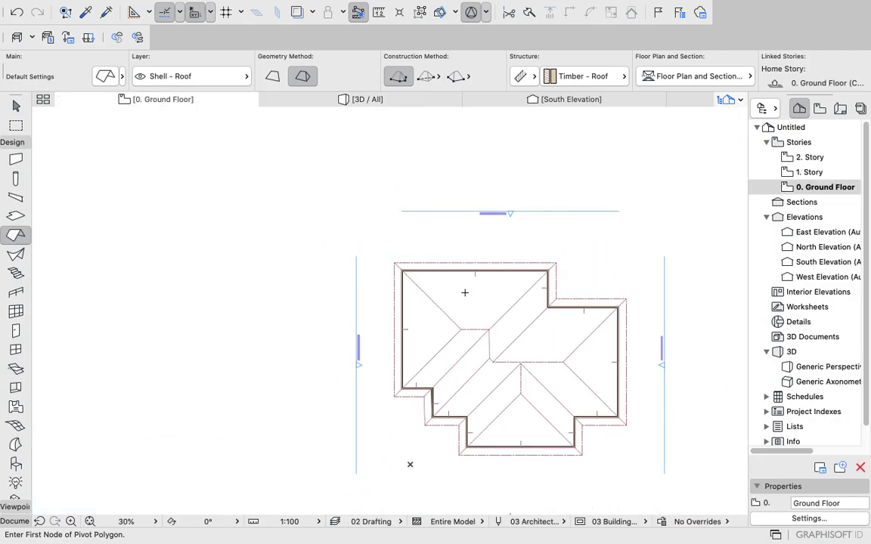
{"action": "scroll", "coordinate": [464, 293], "scroll_direction": "up", "scroll_amount": 2}
{"action": "scroll", "coordinate": [464, 293], "scroll_direction": "down", "scroll_amount": 2}
{"action": "scroll", "coordinate": [444, 350], "scroll_direction": "down", "scroll_amount": 2}
{"action": "scroll", "coordinate": [616, 366], "scroll_direction": "up", "scroll_amount": 2}
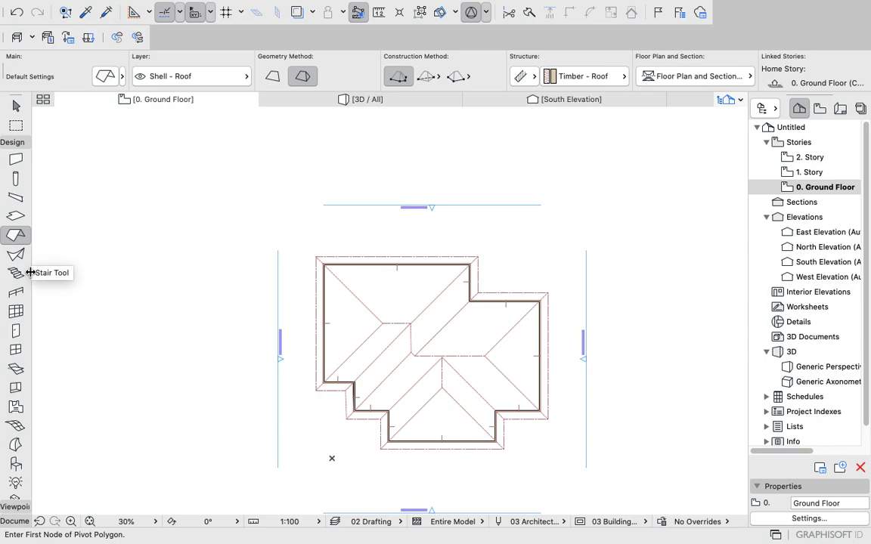
{"action": "key", "text": "super+a"}
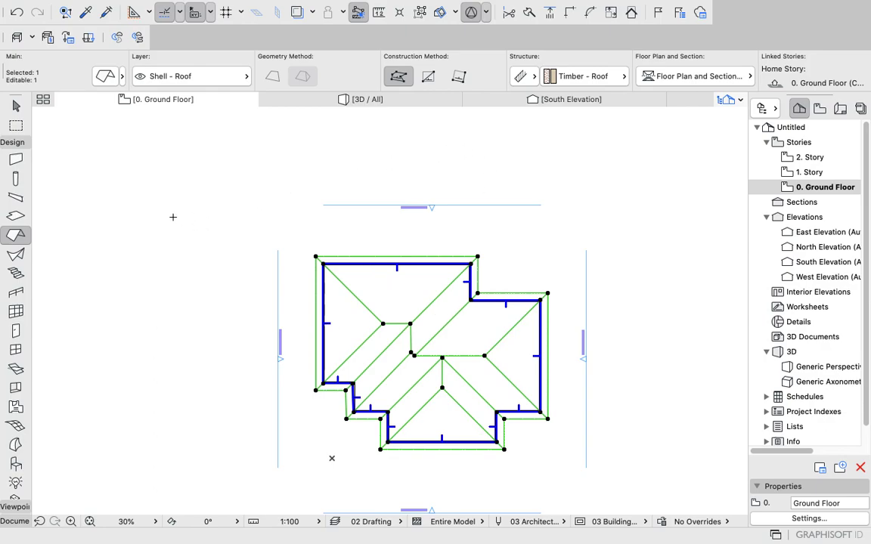
{"action": "right_click", "coordinate": [125, 223]}
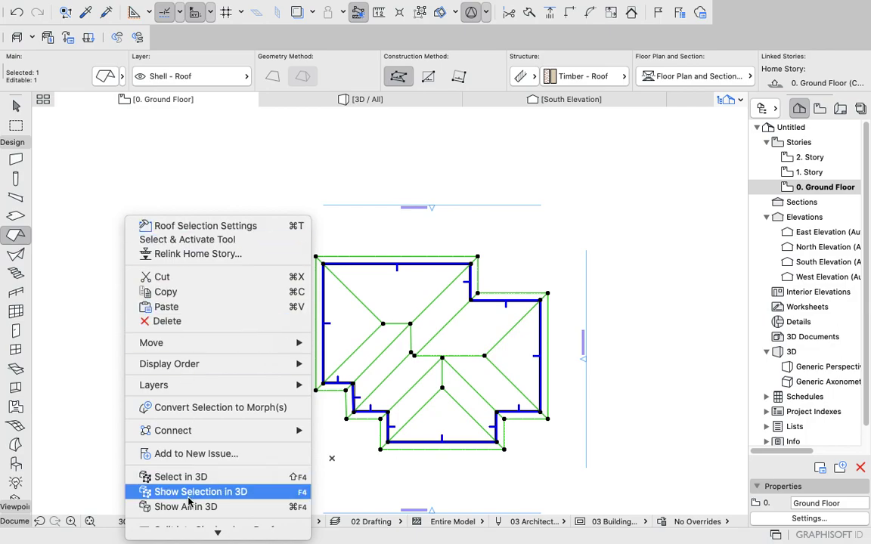
{"action": "scroll", "coordinate": [189, 503], "scroll_direction": "down", "scroll_amount": 3}
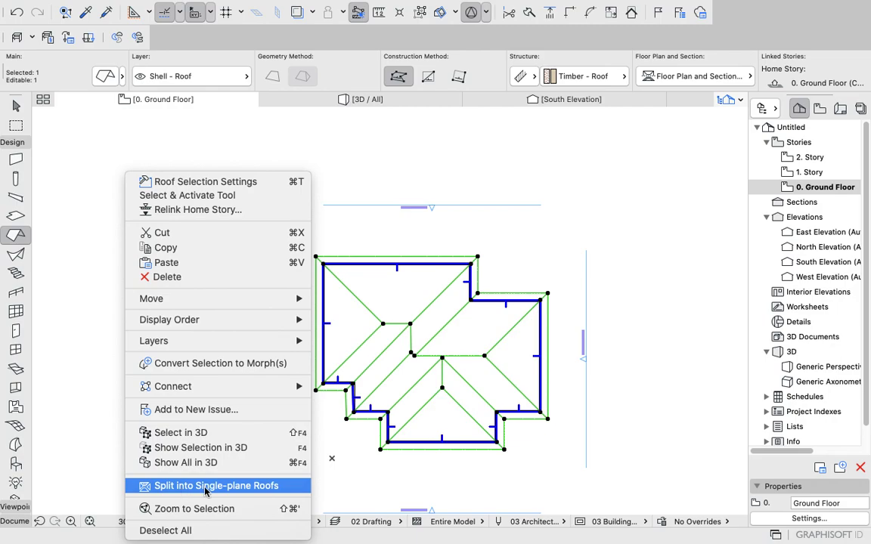
{"action": "left_click", "coordinate": [206, 487]}
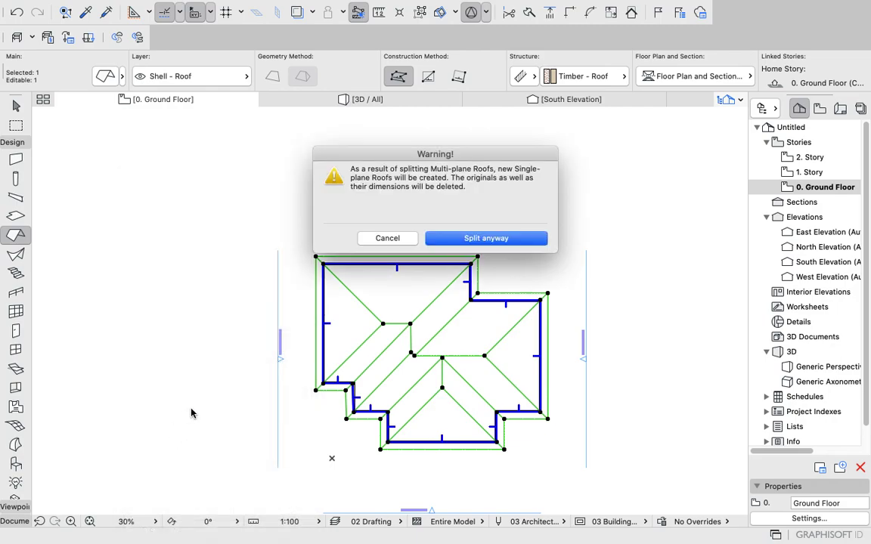
{"action": "left_click", "coordinate": [500, 239]}
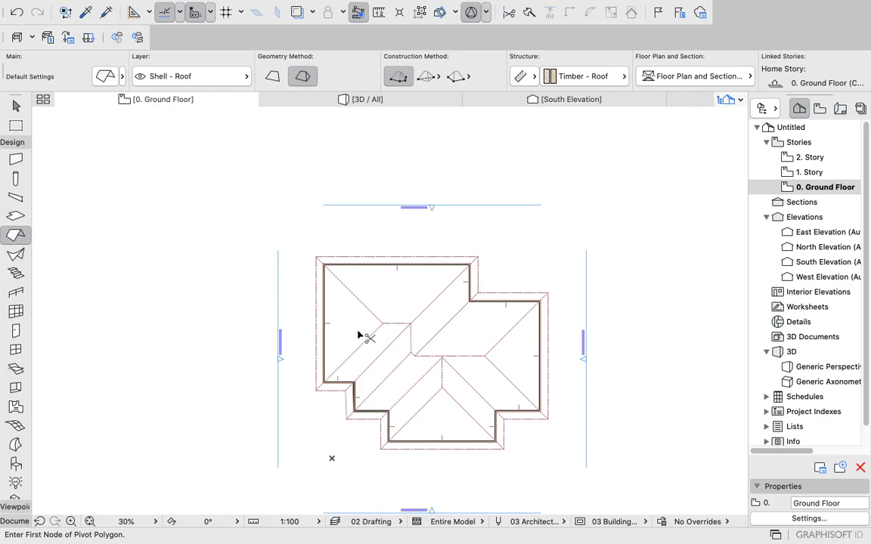
Select all the single-plane roofs and ungroup them.
{"action": "key", "text": "super+a"}
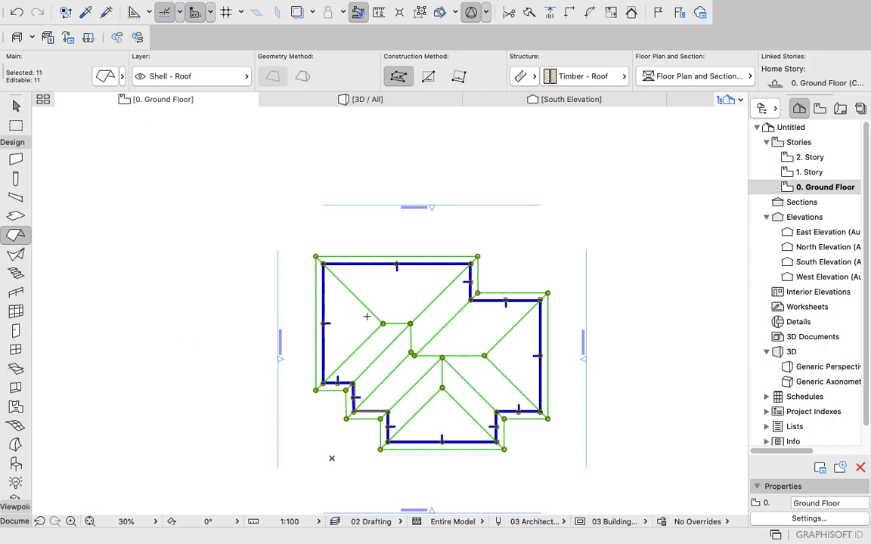
{"action": "mouse_move", "coordinate": [44, 2]}
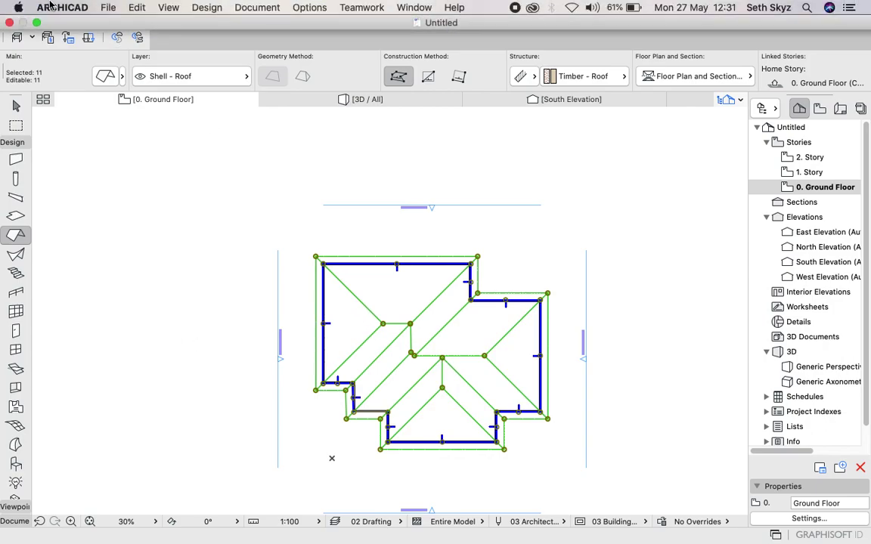
{"action": "left_click", "coordinate": [139, 8]}
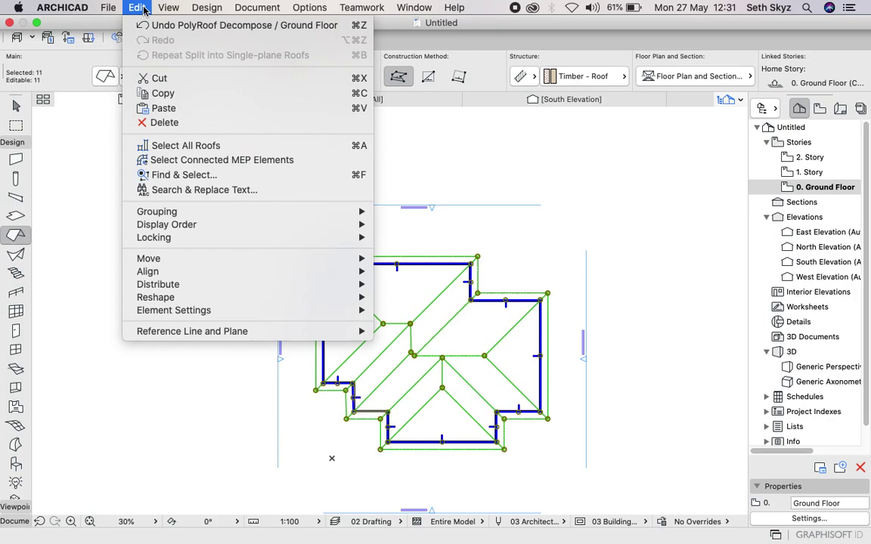
{"action": "mouse_move", "coordinate": [161, 218]}
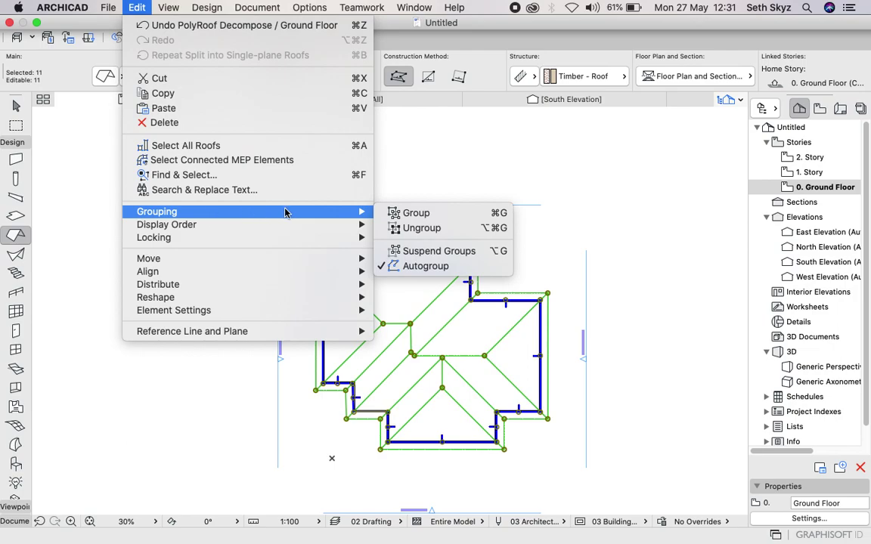
{"action": "left_click", "coordinate": [428, 229]}
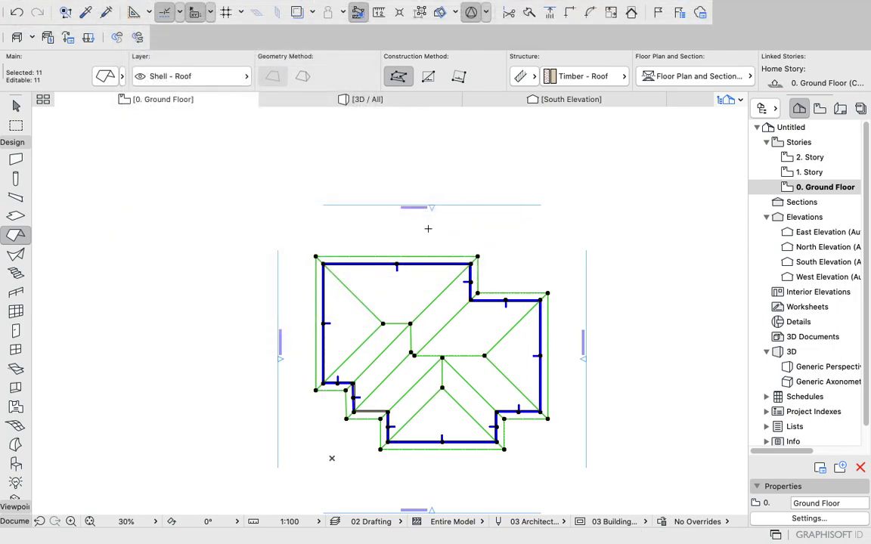
Examine the ridge and hip lines over the building's southern projection in the floor plan.
{"action": "scroll", "coordinate": [416, 284], "scroll_direction": "down", "scroll_amount": 3}
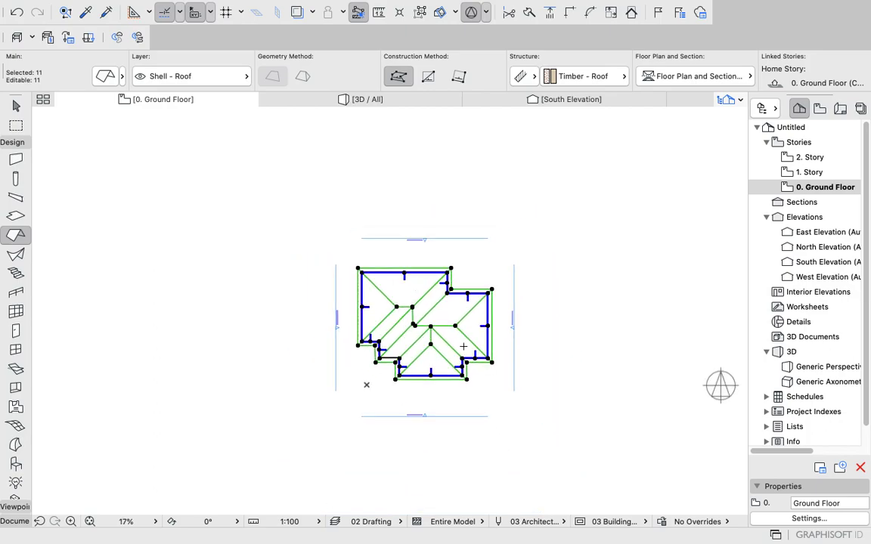
{"action": "scroll", "coordinate": [463, 348], "scroll_direction": "up", "scroll_amount": 3}
{"action": "scroll", "coordinate": [425, 374], "scroll_direction": "down", "scroll_amount": 3}
{"action": "scroll", "coordinate": [424, 374], "scroll_direction": "up", "scroll_amount": 5}
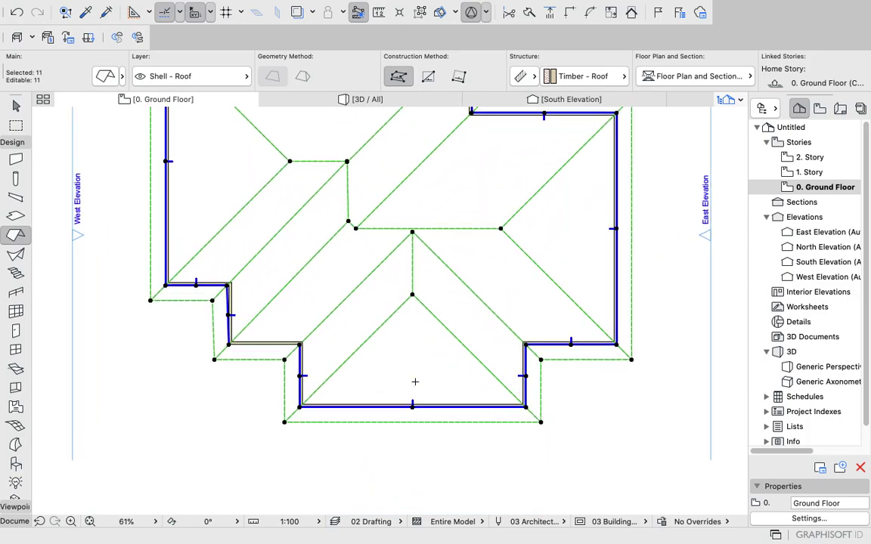
{"action": "scroll", "coordinate": [370, 350], "scroll_direction": "up", "scroll_amount": 1}
{"action": "scroll", "coordinate": [389, 324], "scroll_direction": "up", "scroll_amount": 1}
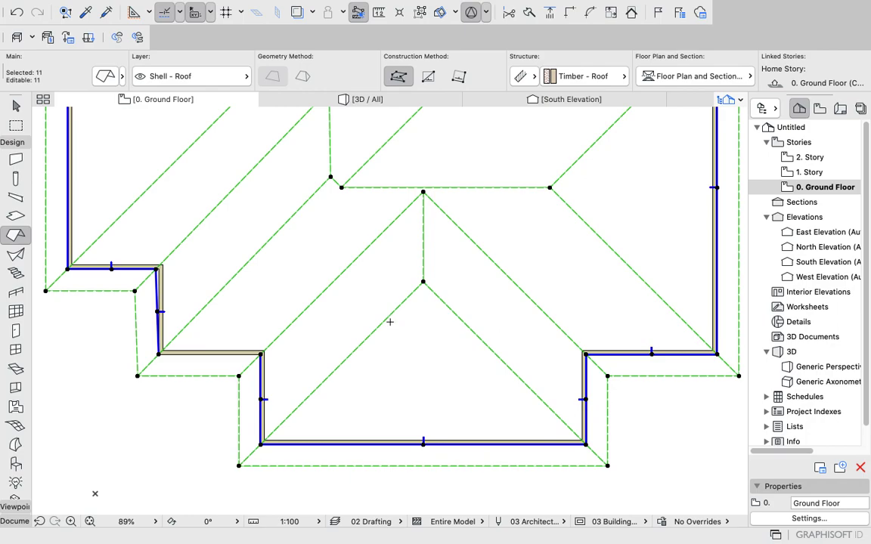
{"action": "scroll", "coordinate": [400, 326], "scroll_direction": "down", "scroll_amount": 2}
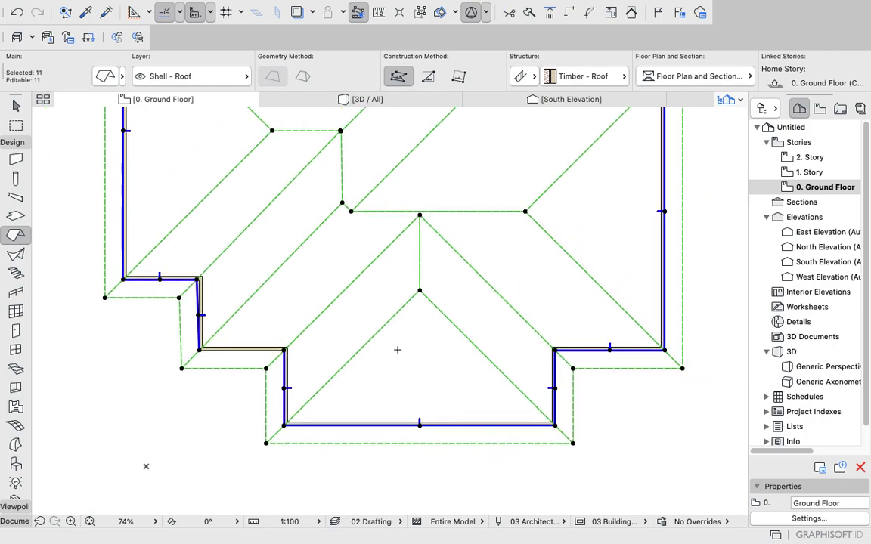
{"action": "scroll", "coordinate": [397, 349], "scroll_direction": "down", "scroll_amount": 3}
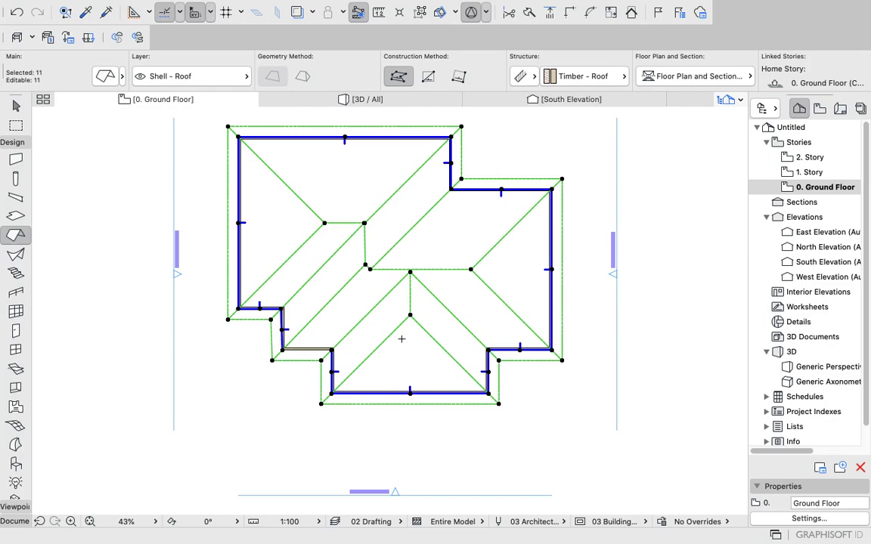
{"action": "scroll", "coordinate": [401, 338], "scroll_direction": "up", "scroll_amount": 3}
{"action": "scroll", "coordinate": [403, 338], "scroll_direction": "down", "scroll_amount": 3}
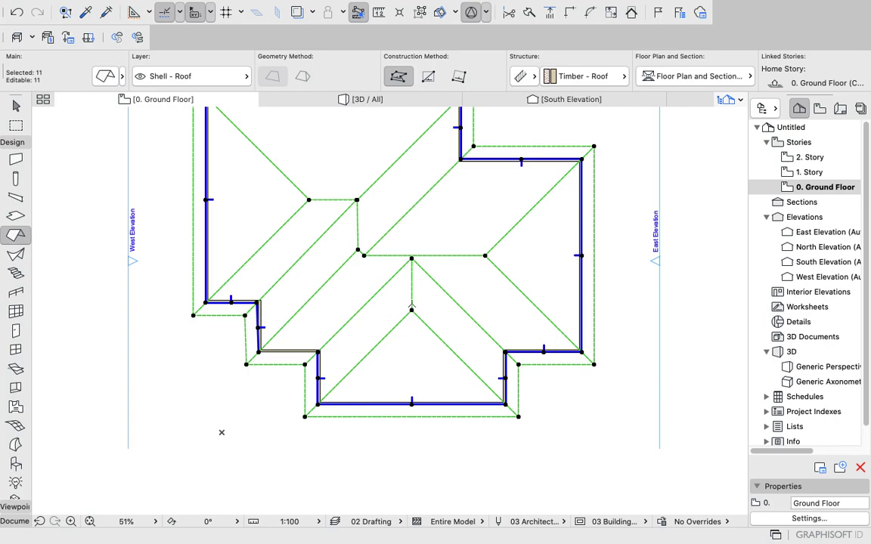
{"action": "scroll", "coordinate": [411, 310], "scroll_direction": "up", "scroll_amount": 2}
{"action": "scroll", "coordinate": [397, 330], "scroll_direction": "up", "scroll_amount": 2}
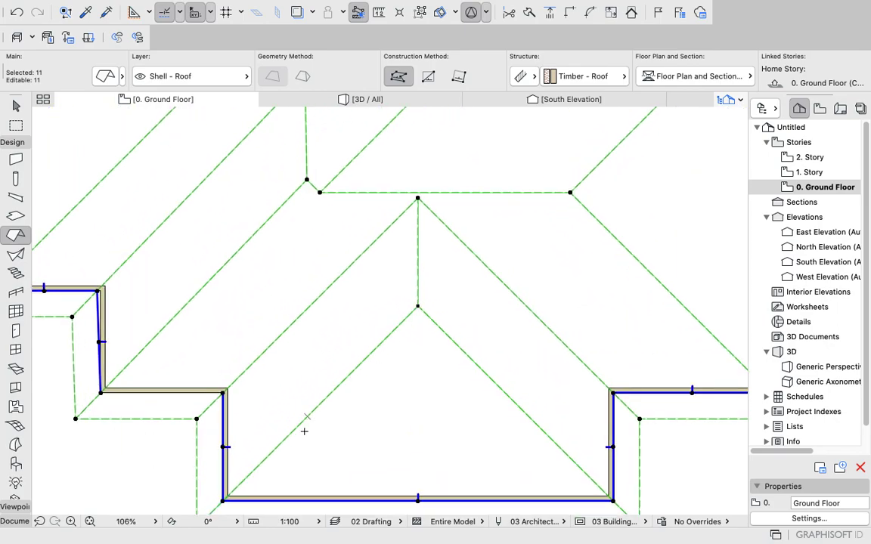
{"action": "scroll", "coordinate": [302, 411], "scroll_direction": "down", "scroll_amount": 1}
{"action": "scroll", "coordinate": [300, 409], "scroll_direction": "up", "scroll_amount": 4}
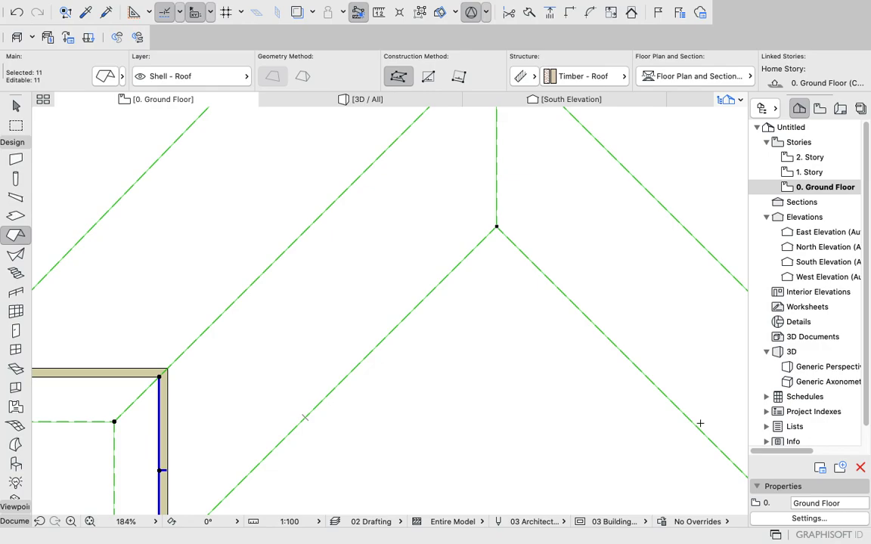
{"action": "scroll", "coordinate": [644, 424], "scroll_direction": "down", "scroll_amount": 4}
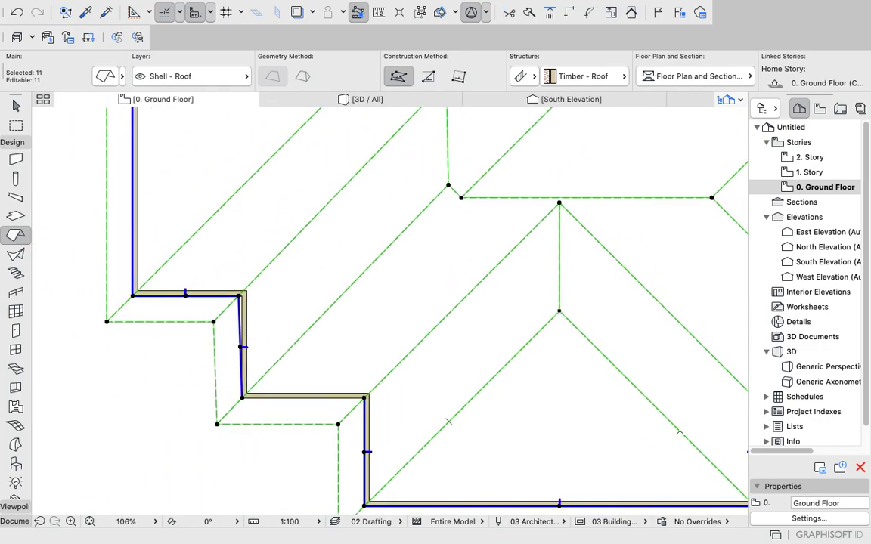
{"action": "scroll", "coordinate": [680, 431], "scroll_direction": "up", "scroll_amount": 1}
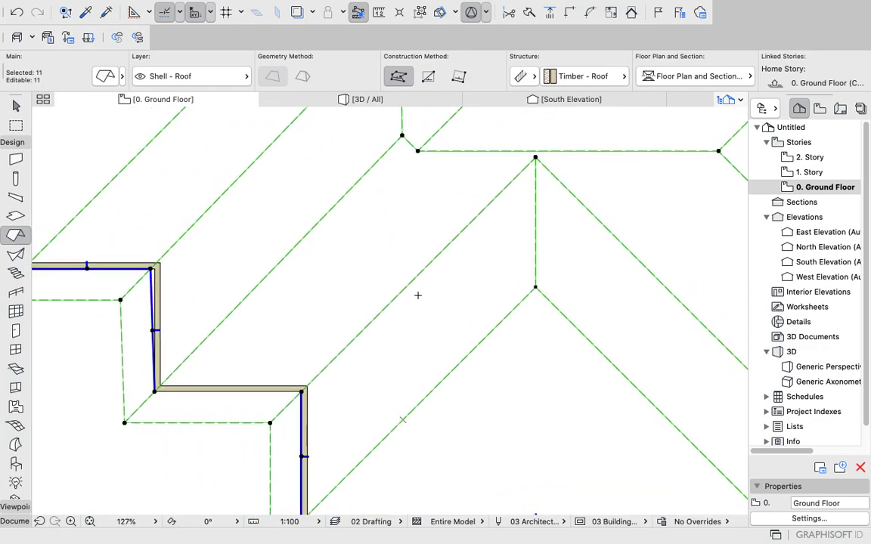
Insert a new polygon node partway down the west hip line of the roof's southern projection.
{"action": "left_click", "coordinate": [523, 300]}
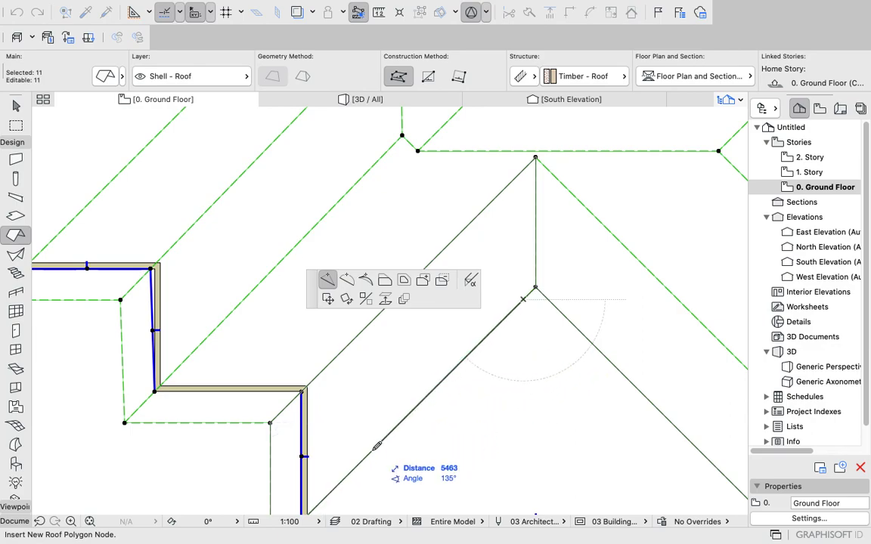
{"action": "scroll", "coordinate": [378, 446], "scroll_direction": "down", "scroll_amount": 5}
{"action": "scroll", "coordinate": [385, 431], "scroll_direction": "up", "scroll_amount": 7}
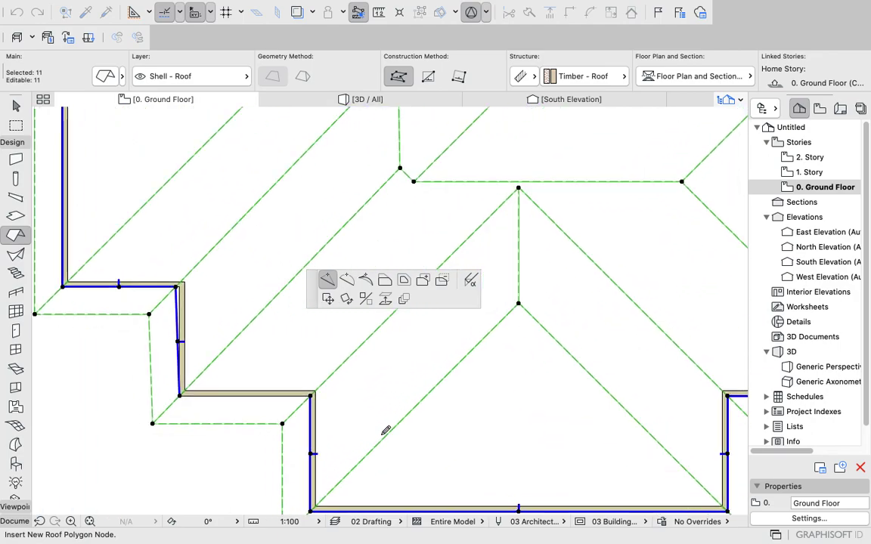
{"action": "left_click", "coordinate": [435, 399]}
{"action": "scroll", "coordinate": [435, 399], "scroll_direction": "down", "scroll_amount": 6}
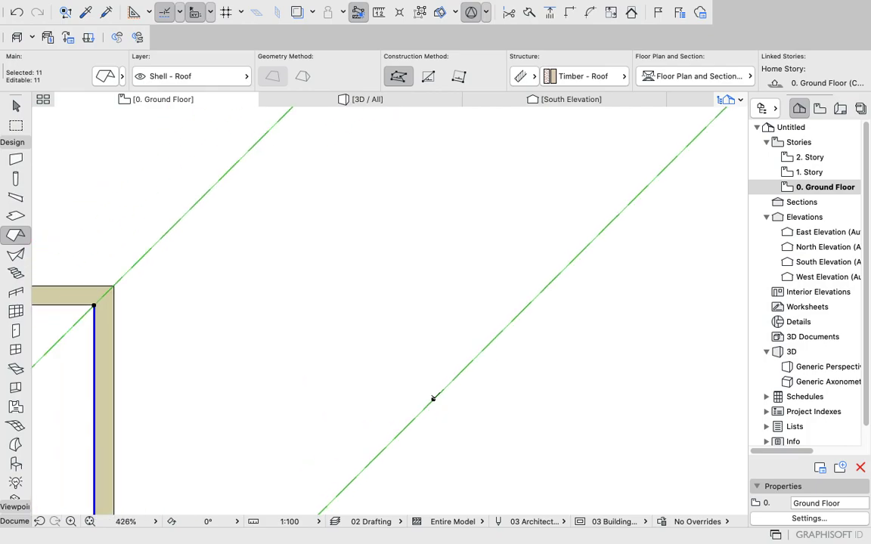
Insert a new polygon node partway down the east hip line of the roof's southern projection, level with the west node.
{"action": "scroll", "coordinate": [534, 332], "scroll_direction": "up", "scroll_amount": 3}
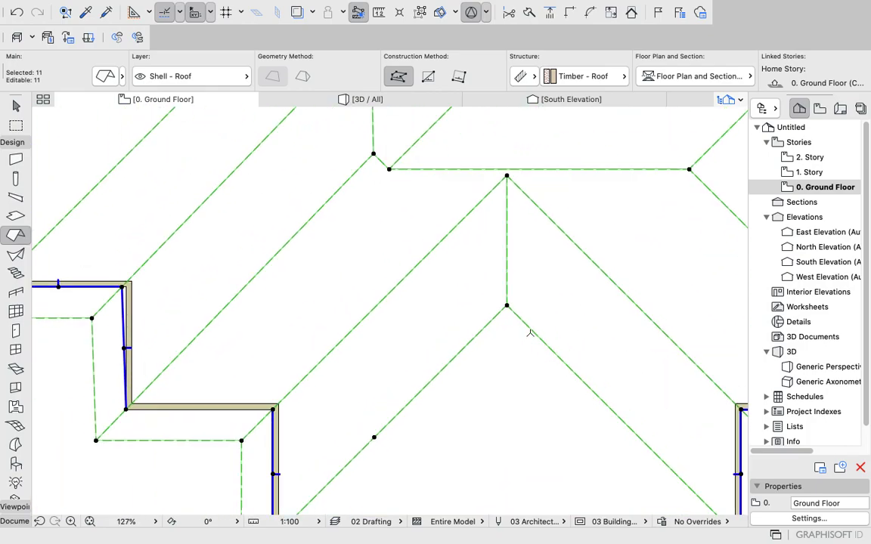
{"action": "left_click", "coordinate": [517, 317]}
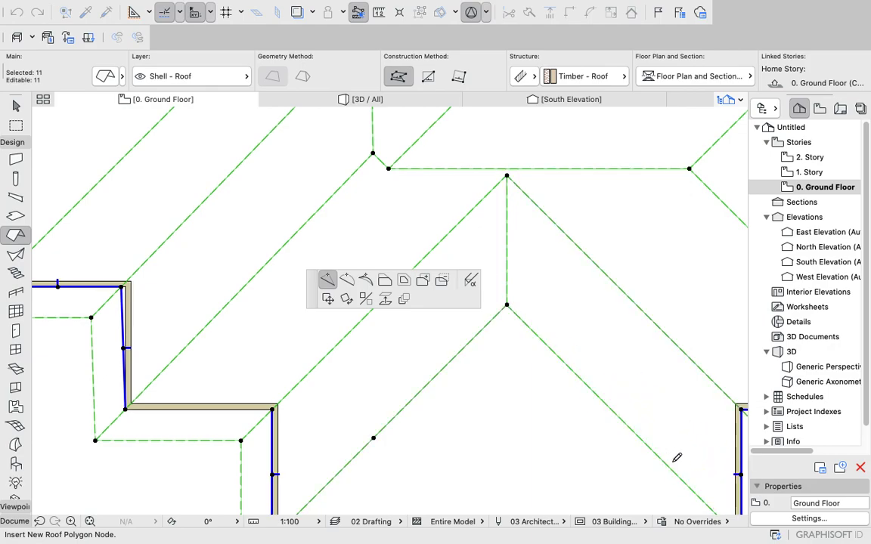
{"action": "scroll", "coordinate": [672, 459], "scroll_direction": "up", "scroll_amount": 2}
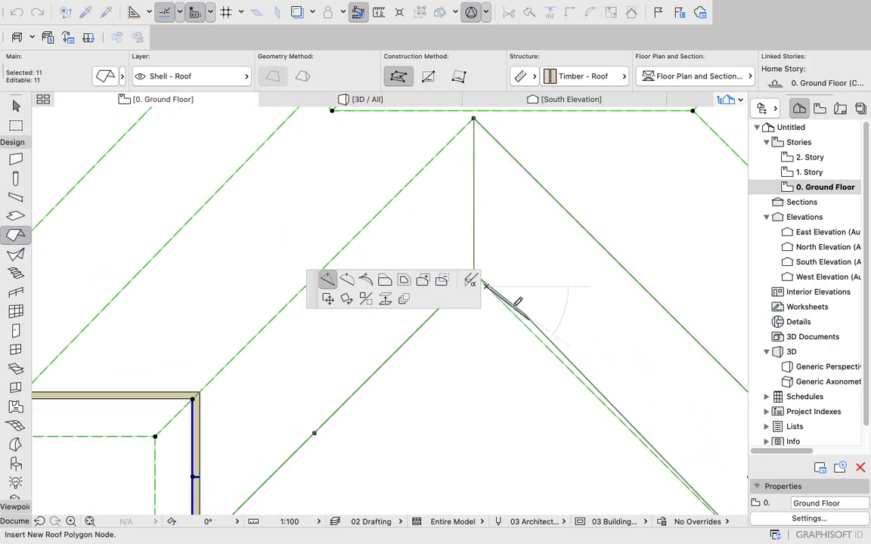
{"action": "left_click", "coordinate": [632, 433]}
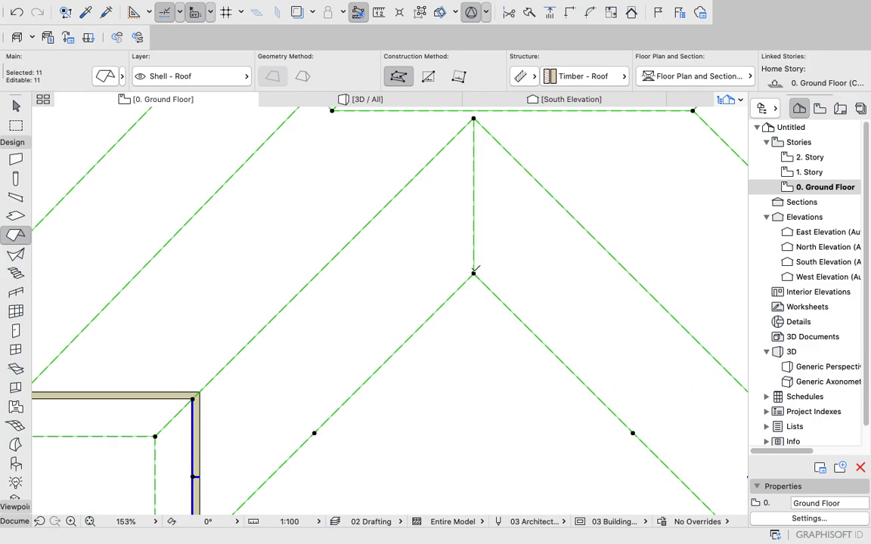
Move the southern ridge's end node about 3416 mm straight south, in line with the two new hip nodes.
{"action": "left_click", "coordinate": [473, 274]}
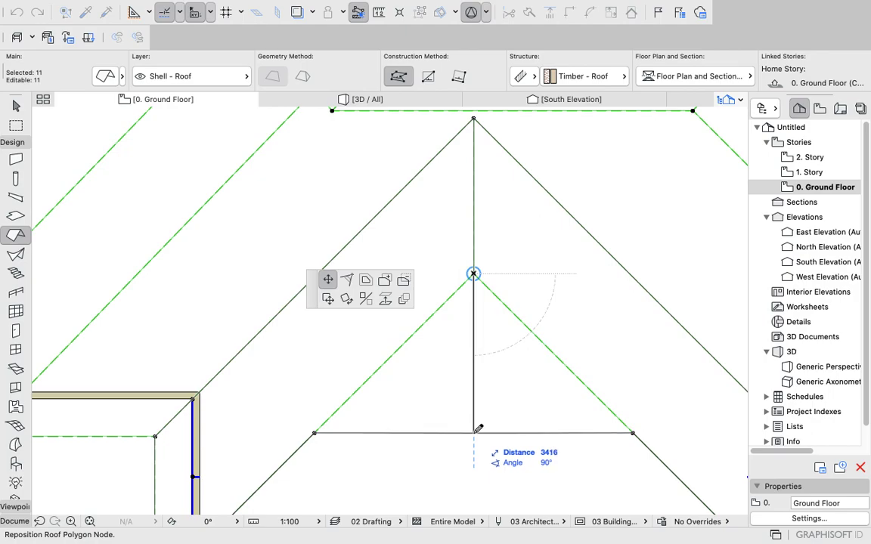
{"action": "scroll", "coordinate": [477, 429], "scroll_direction": "up", "scroll_amount": 2}
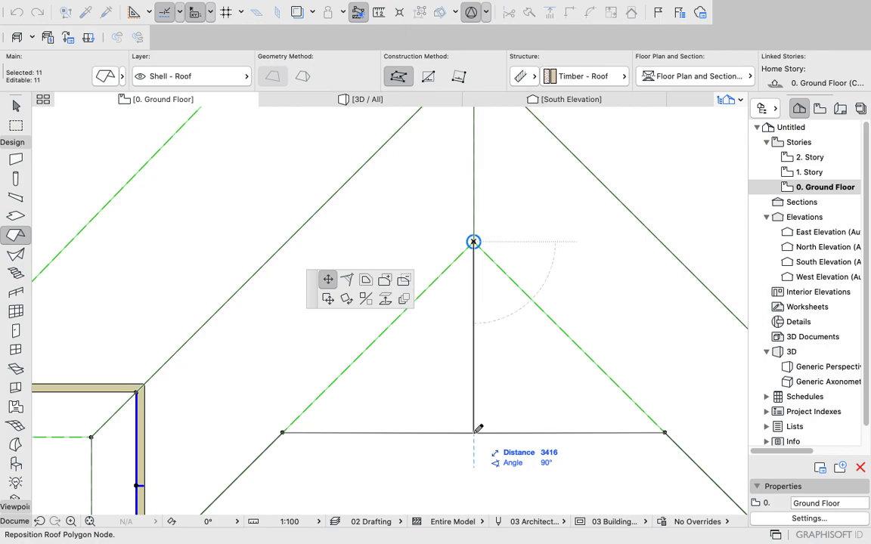
{"action": "left_click", "coordinate": [477, 431]}
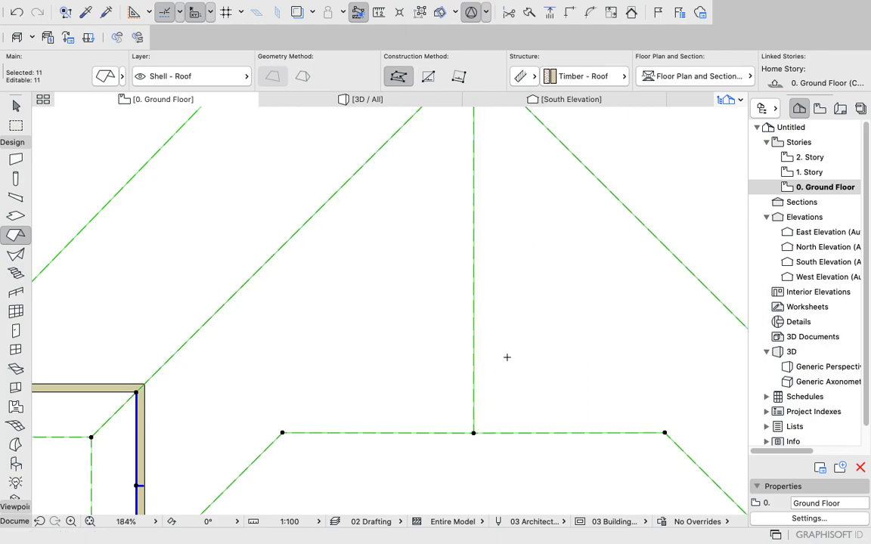
{"action": "scroll", "coordinate": [507, 356], "scroll_direction": "down", "scroll_amount": 5}
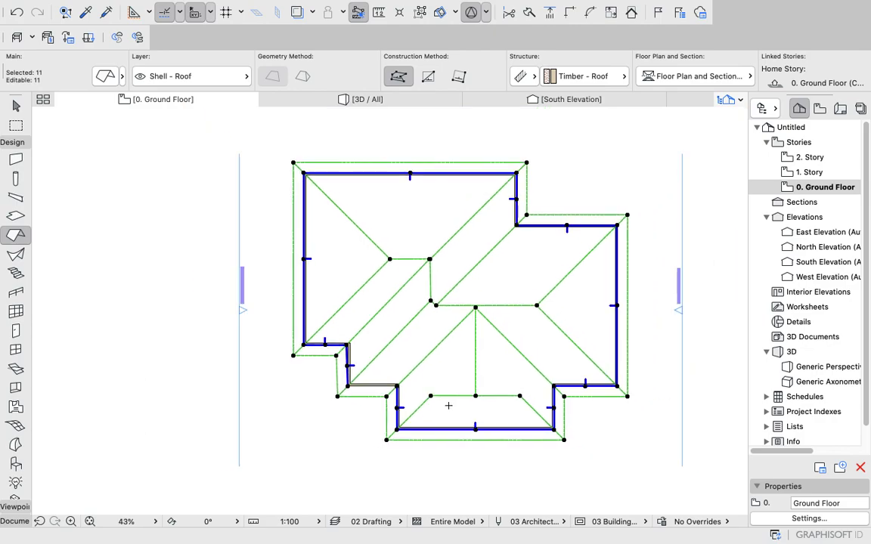
Insert a new polygon node partway along each of the two hip lines at the roof's east end.
{"action": "scroll", "coordinate": [595, 233], "scroll_direction": "up", "scroll_amount": 2}
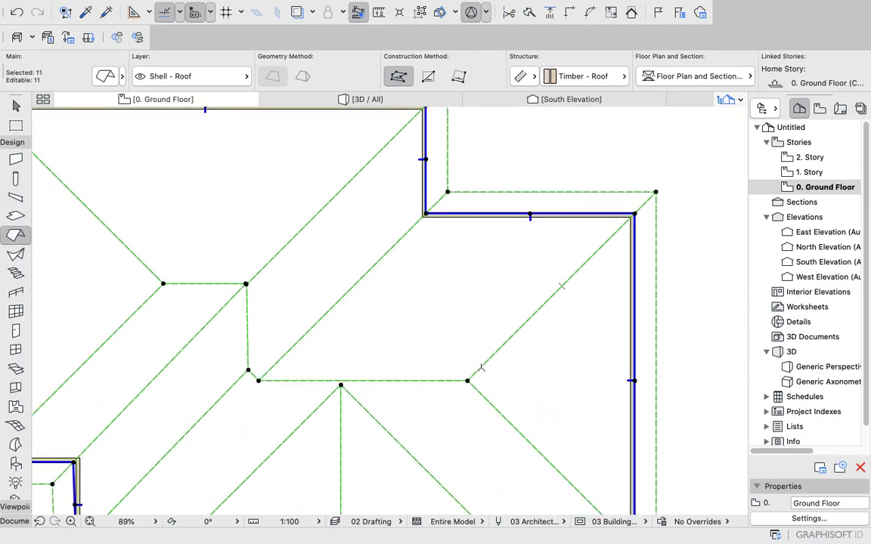
{"action": "left_click", "coordinate": [481, 368]}
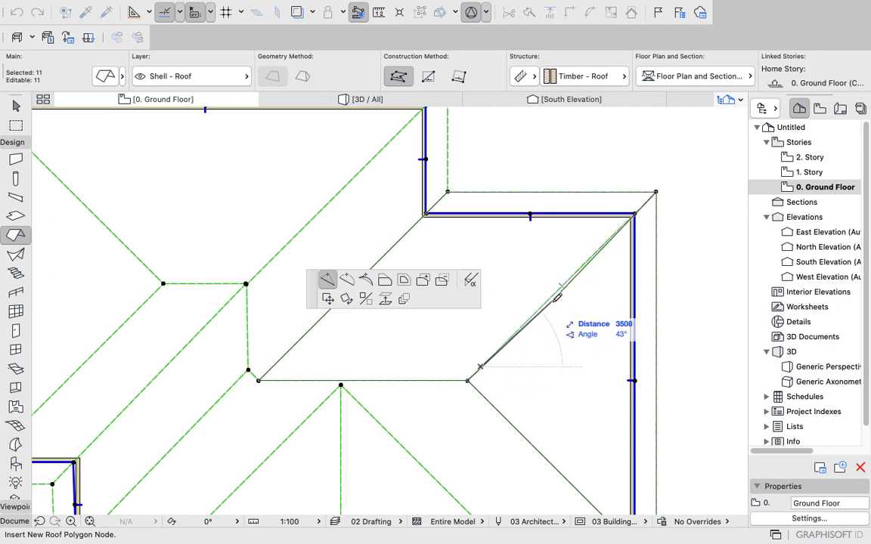
{"action": "left_click", "coordinate": [563, 285]}
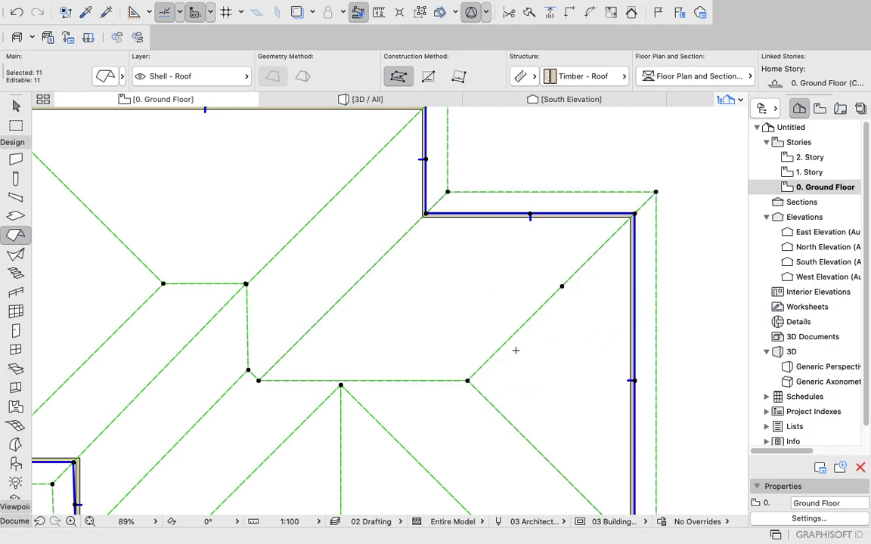
{"action": "left_click", "coordinate": [479, 393]}
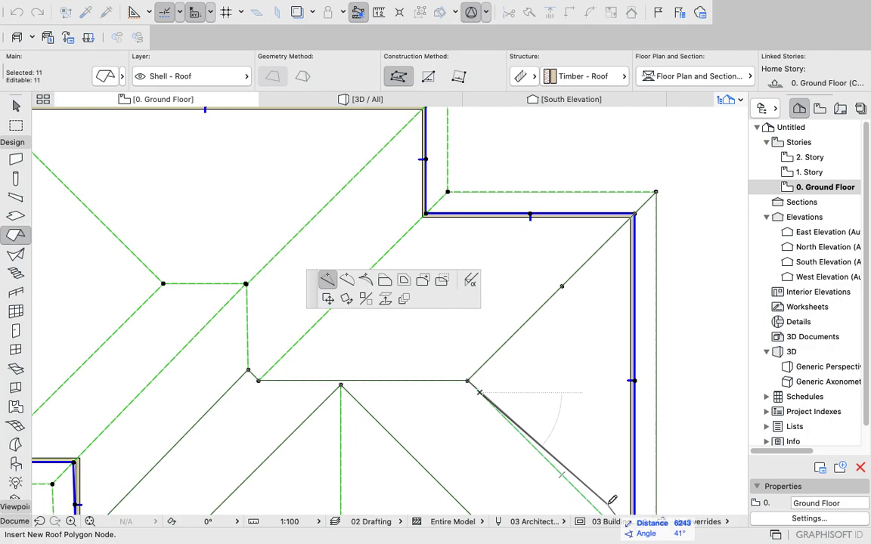
{"action": "left_click", "coordinate": [561, 475]}
Move the eastern ridge's end node about 3489 mm straight east, in line with the two new hip nodes.
{"action": "left_click", "coordinate": [467, 381]}
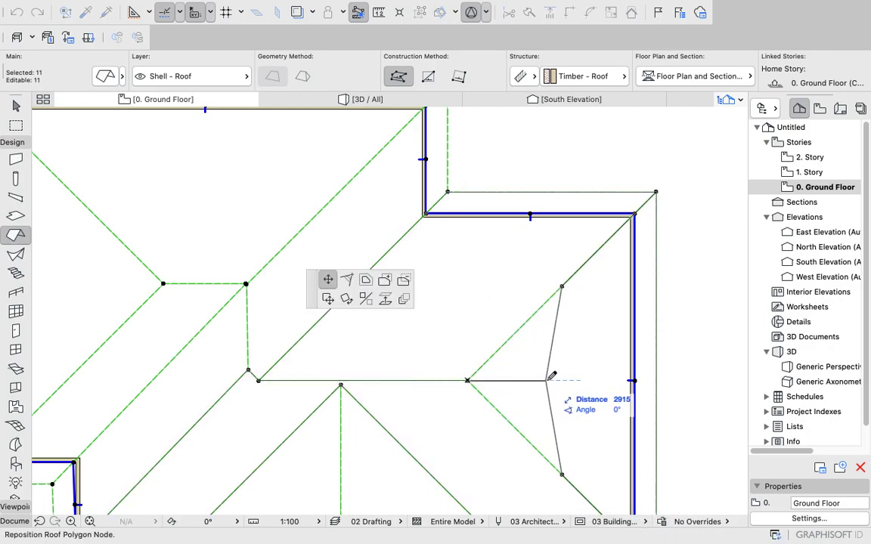
{"action": "scroll", "coordinate": [567, 374], "scroll_direction": "up", "scroll_amount": 5}
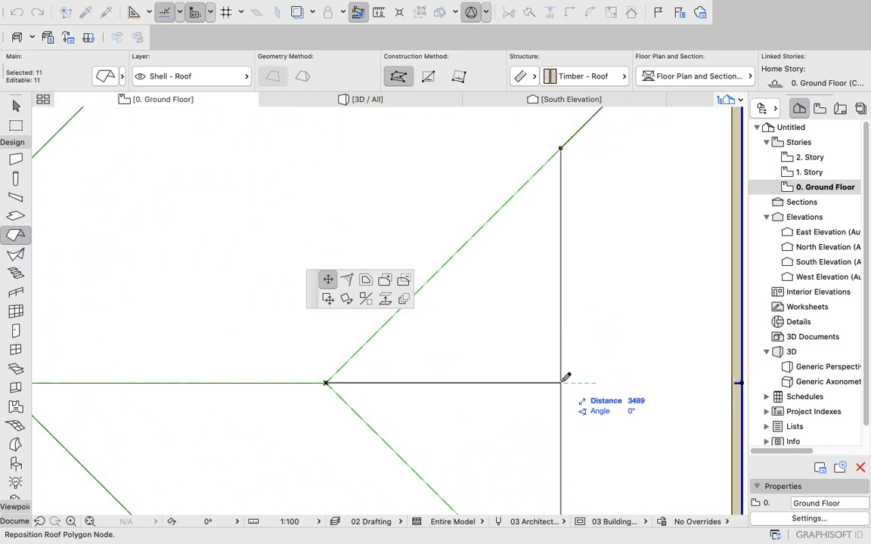
{"action": "left_click", "coordinate": [562, 381]}
{"action": "scroll", "coordinate": [558, 344], "scroll_direction": "down", "scroll_amount": 10}
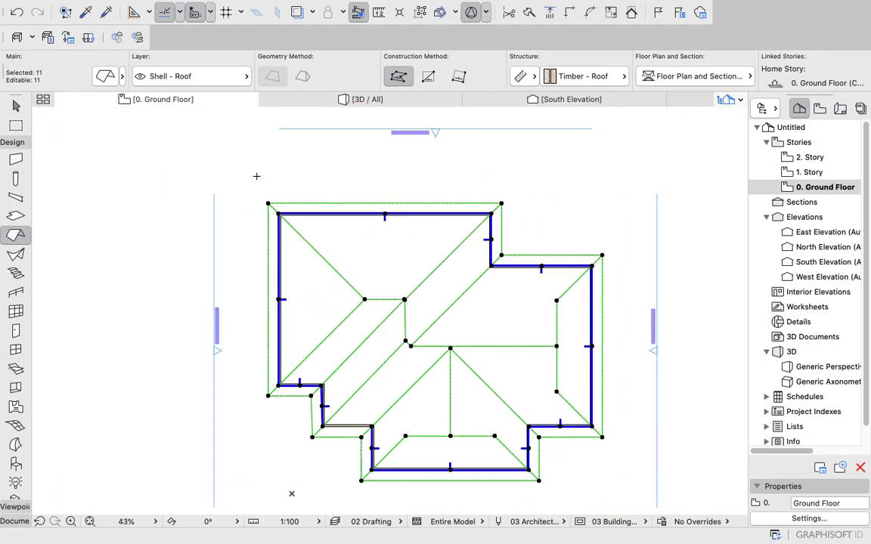
Insert a new polygon node partway along each of the two hip lines at the roof's west end.
{"action": "scroll", "coordinate": [332, 261], "scroll_direction": "up", "scroll_amount": 5}
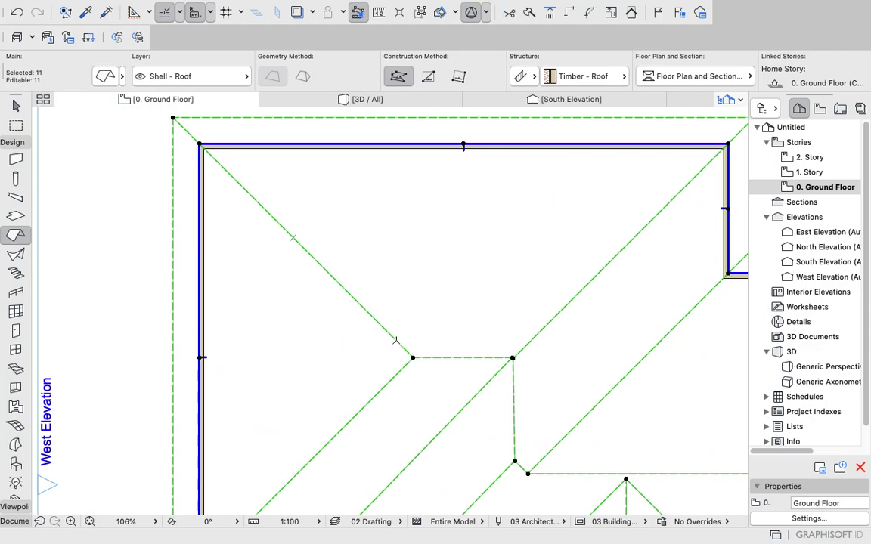
{"action": "left_click", "coordinate": [394, 341]}
{"action": "left_click", "coordinate": [295, 237]}
{"action": "left_click", "coordinate": [398, 376]}
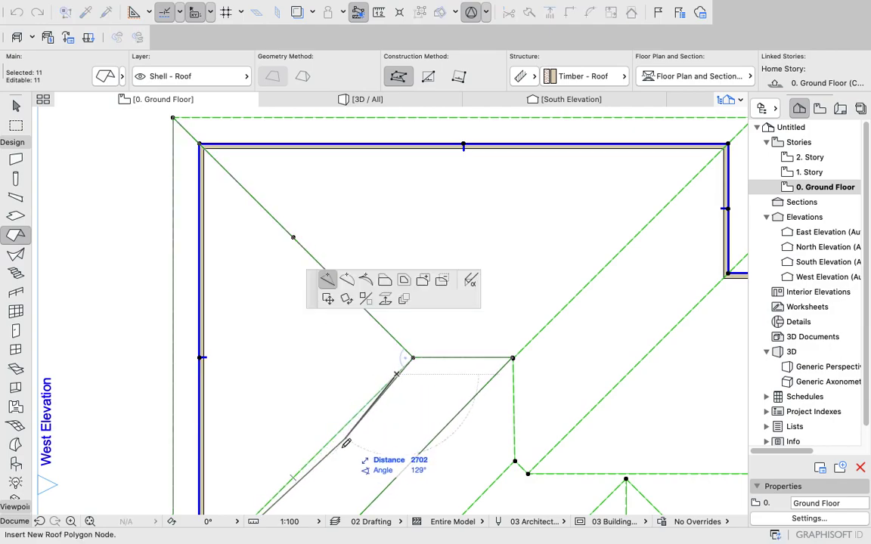
{"action": "left_click", "coordinate": [294, 478]}
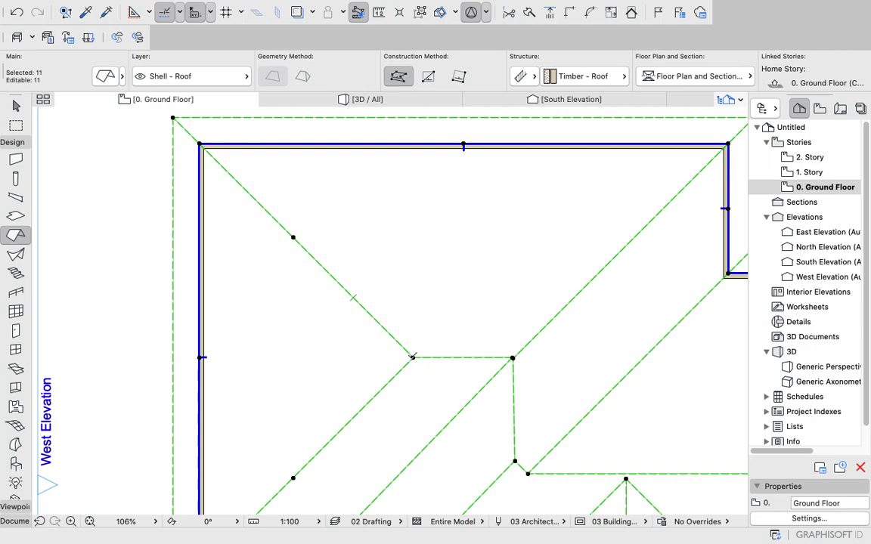
Move the western ridge's end node about 3679 mm straight west, in line with the two new hip nodes.
{"action": "left_click", "coordinate": [412, 356]}
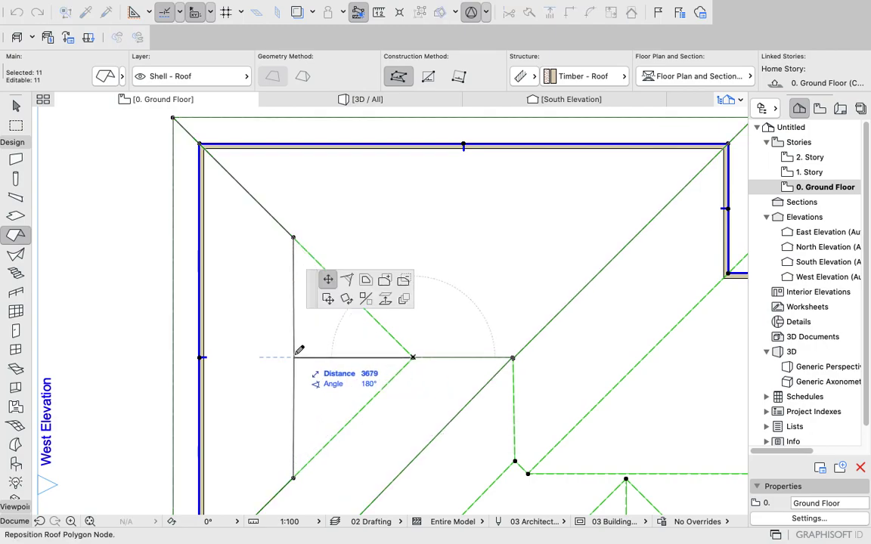
{"action": "scroll", "coordinate": [299, 352], "scroll_direction": "up", "scroll_amount": 5}
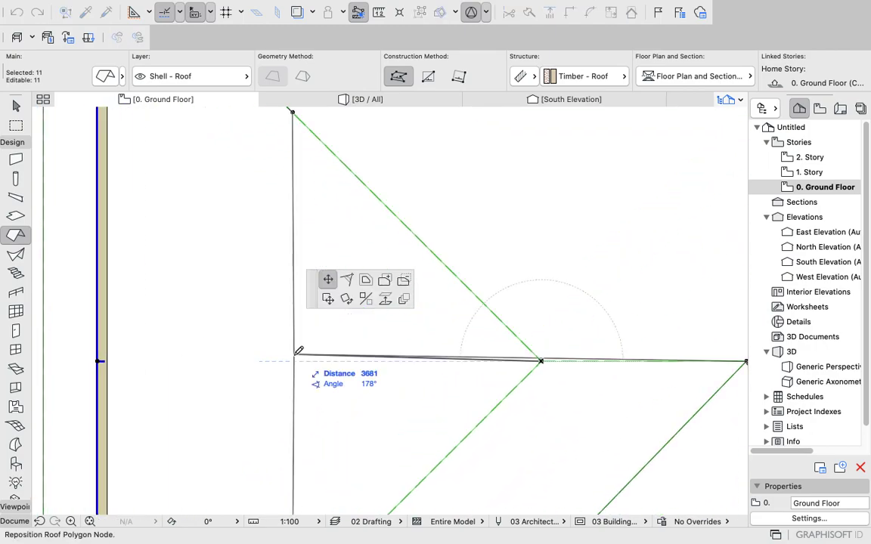
{"action": "left_click", "coordinate": [294, 361]}
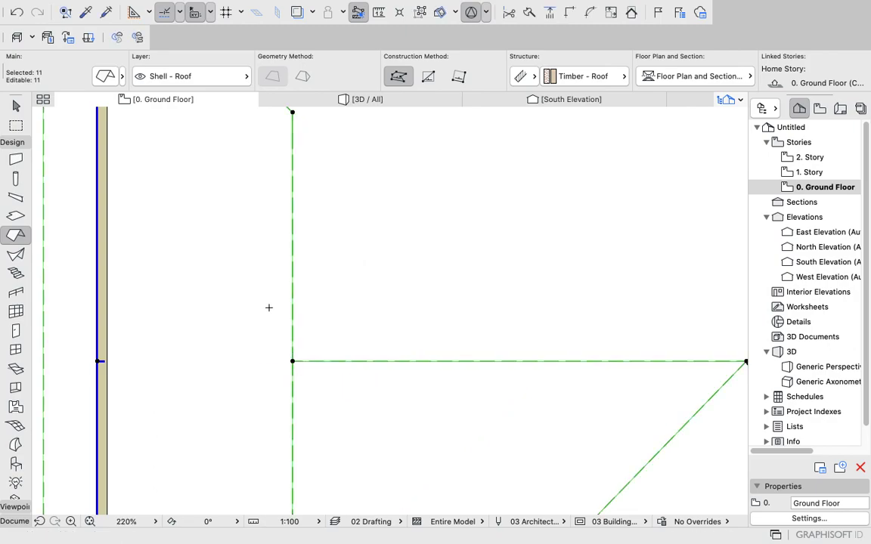
{"action": "scroll", "coordinate": [267, 306], "scroll_direction": "down", "scroll_amount": 5}
{"action": "left_click", "coordinate": [568, 294]}
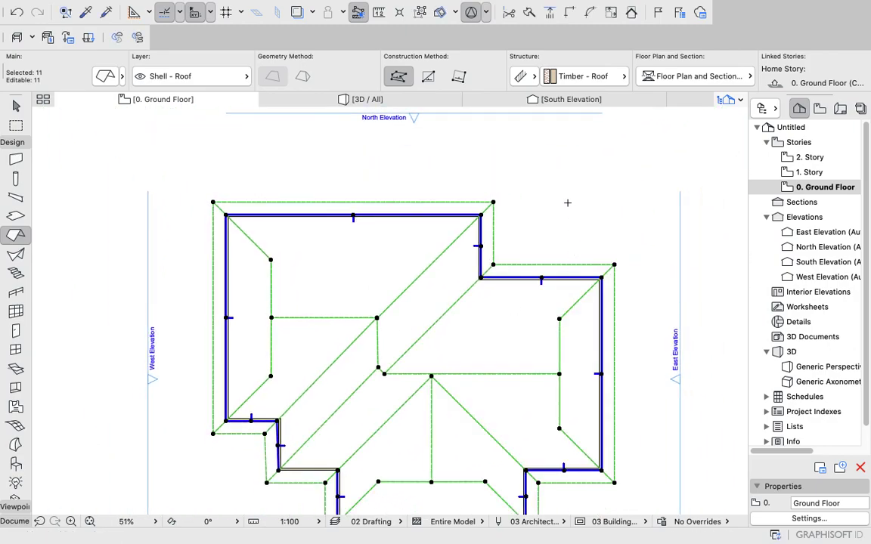
Deselect the roofs, inspect the reshaped gable ends in 3D and return to the ground floor plan.
{"action": "key", "text": "Escape"}
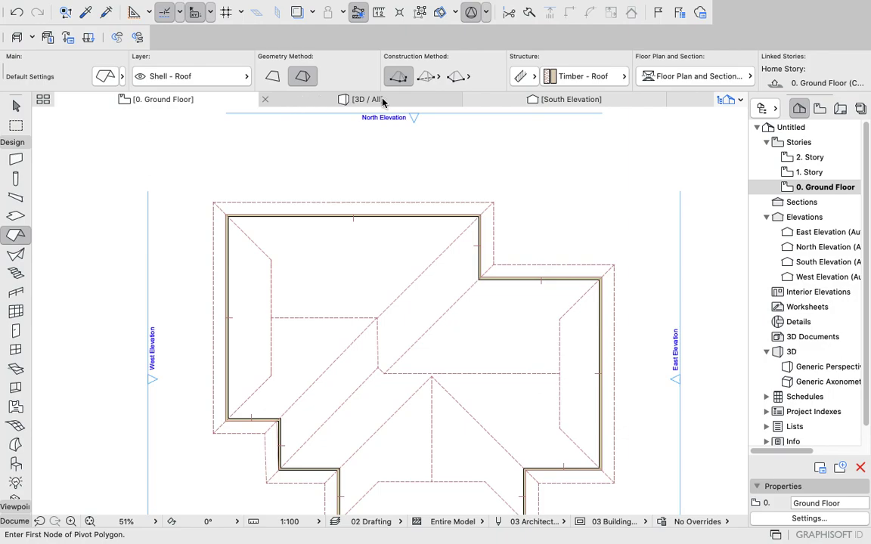
{"action": "left_click", "coordinate": [357, 99]}
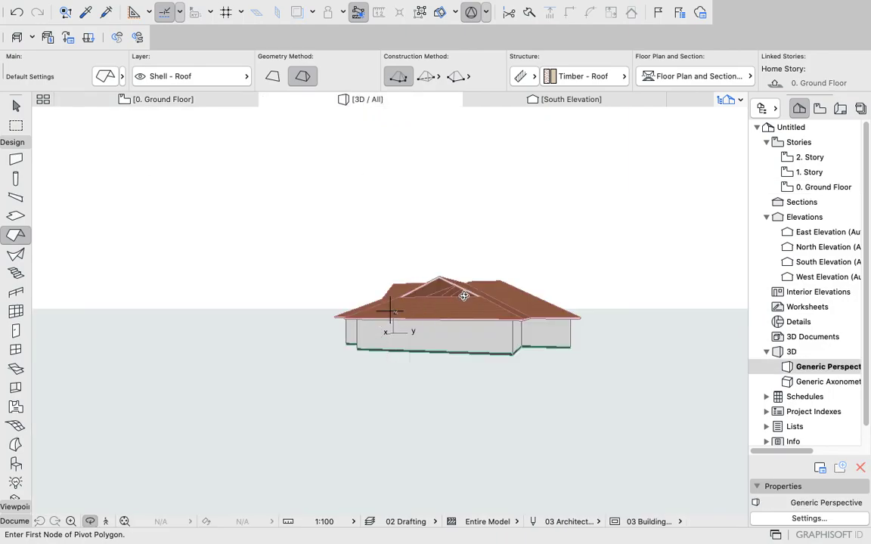
{"action": "middle_click_drag", "start_coordinate": [352, 356], "coordinate": [130, 202], "text": "shift"}
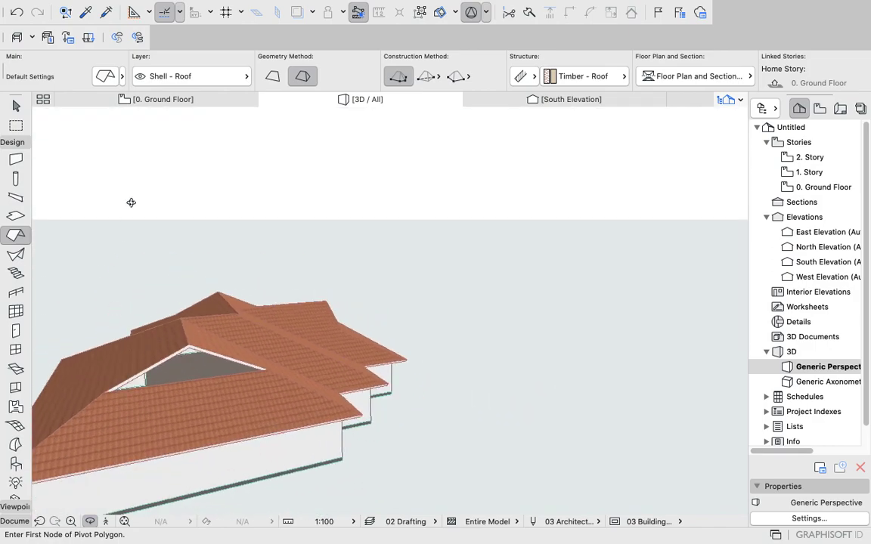
{"action": "left_click", "coordinate": [148, 103]}
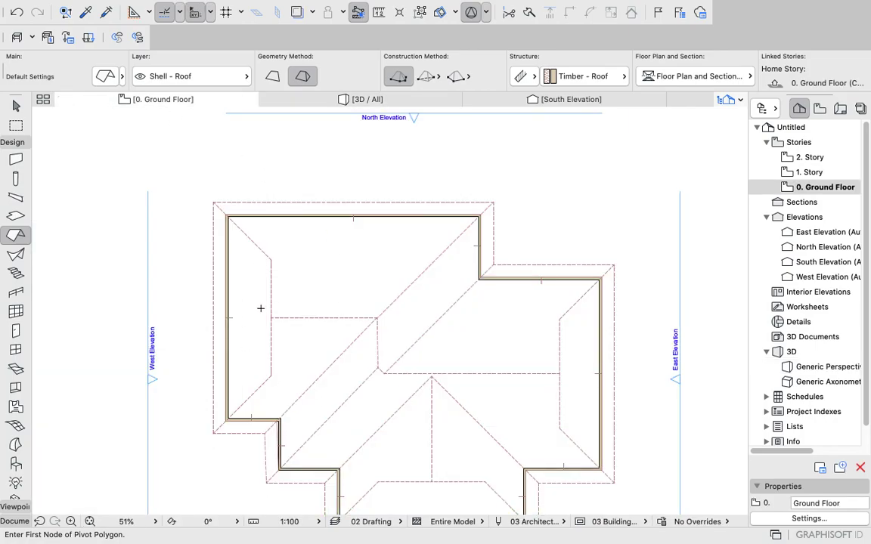
Set the default wall height to 2000 mm with a base offset of 2700 mm from the ground floor.
{"action": "double_click", "coordinate": [15, 161]}
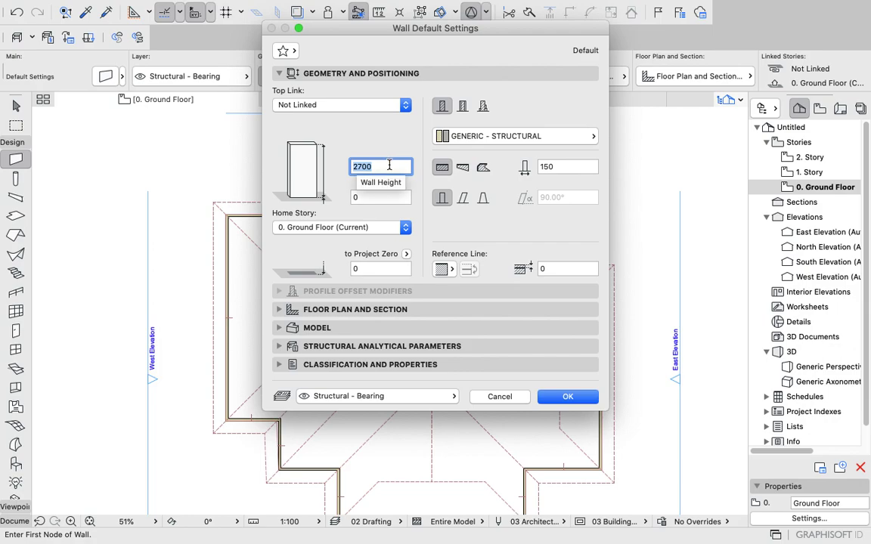
{"action": "left_click", "coordinate": [390, 166]}
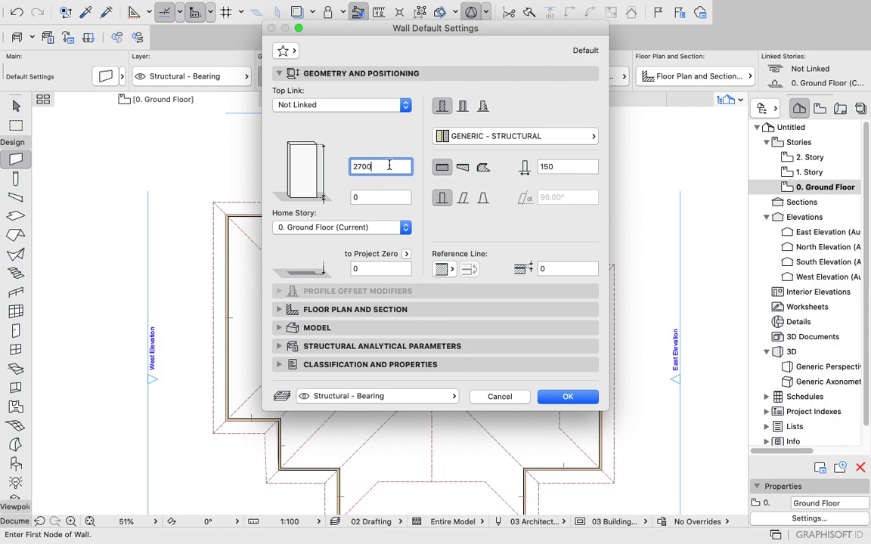
{"action": "left_click", "coordinate": [356, 198]}
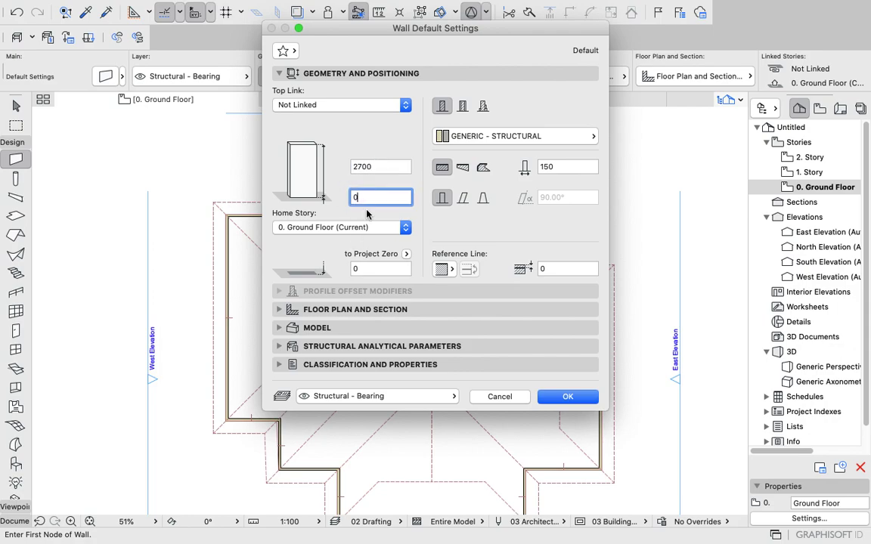
{"action": "key", "text": "BackSpace"}
{"action": "left_click", "coordinate": [389, 165]}
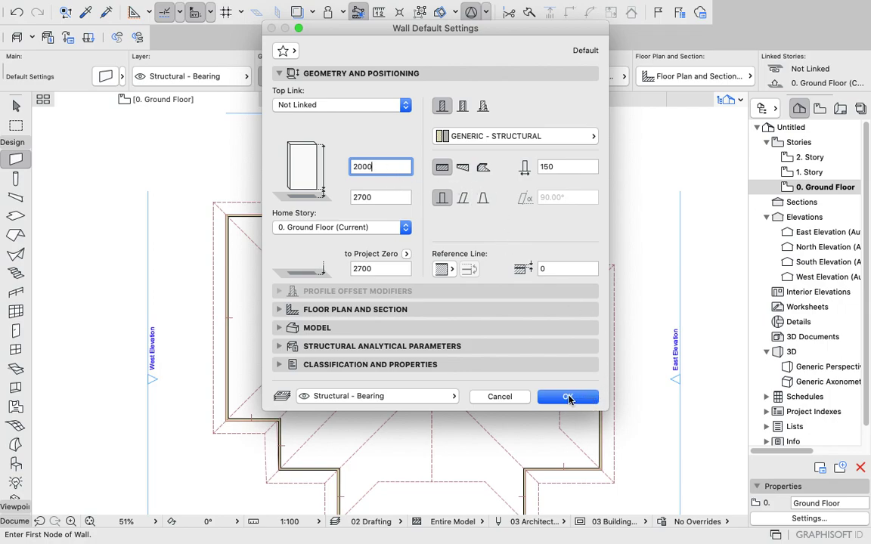
{"action": "left_click", "coordinate": [569, 400]}
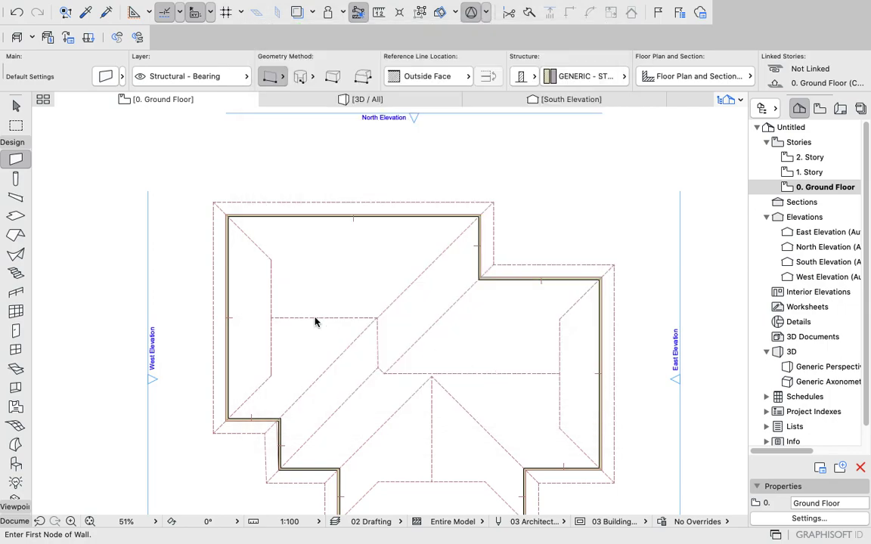
Override the default wall's outside surface with Wood - Walnut Horizontal.
{"action": "double_click", "coordinate": [16, 162]}
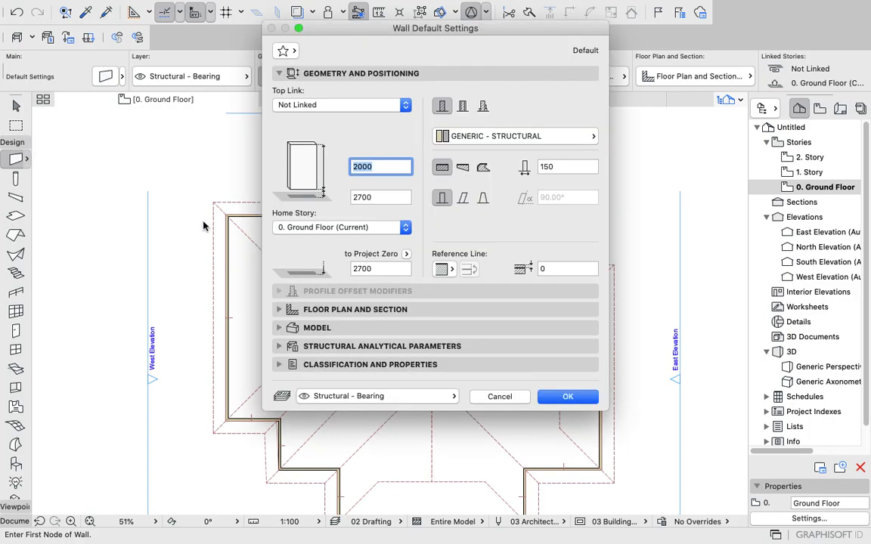
{"action": "left_click", "coordinate": [279, 328]}
{"action": "left_click", "coordinate": [368, 163]}
{"action": "scroll", "coordinate": [617, 264], "scroll_direction": "down", "scroll_amount": 8}
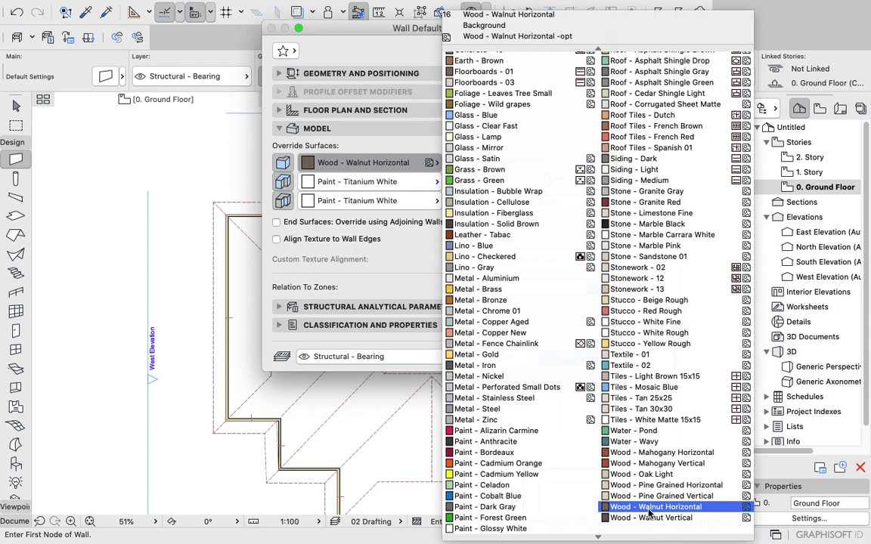
{"action": "left_click", "coordinate": [648, 507]}
{"action": "left_click", "coordinate": [563, 358]}
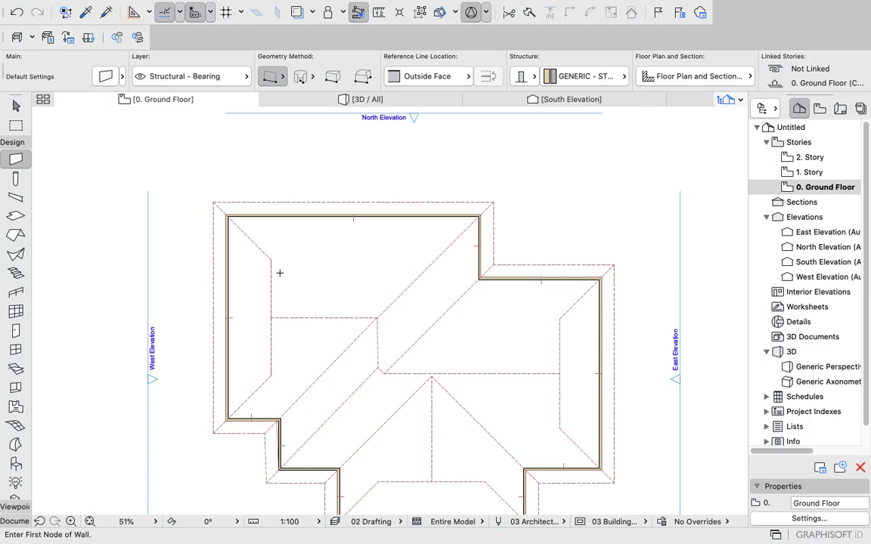
Draw a north–south wall about 7425 mm long just inside the western gable line, between its two hip nodes.
{"action": "scroll", "coordinate": [273, 258], "scroll_direction": "up", "scroll_amount": 5}
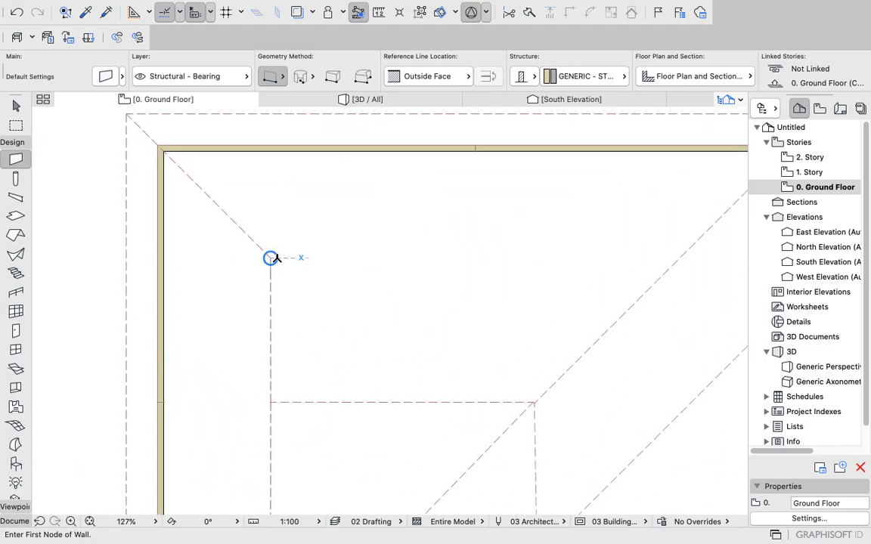
{"action": "left_click", "coordinate": [271, 257]}
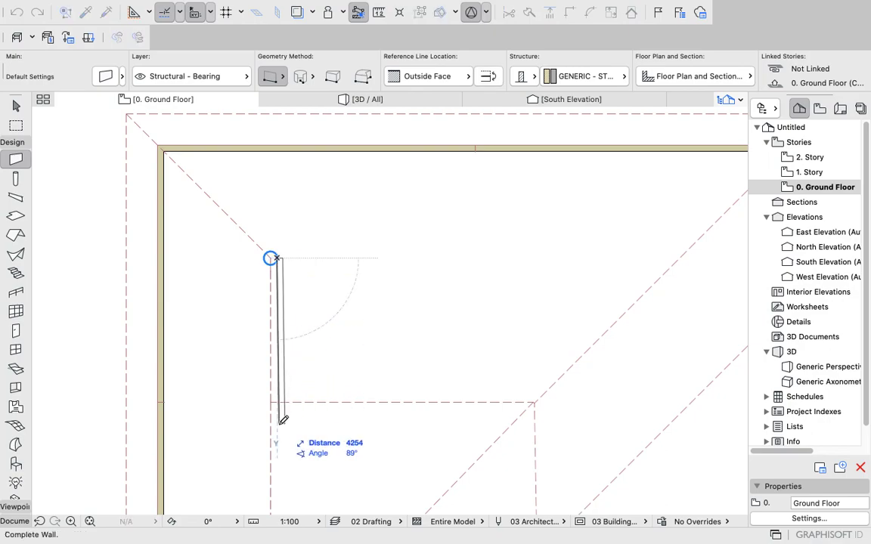
{"action": "scroll", "coordinate": [282, 418], "scroll_direction": "up", "scroll_amount": 3}
{"action": "scroll", "coordinate": [283, 418], "scroll_direction": "down", "scroll_amount": 5}
{"action": "scroll", "coordinate": [288, 469], "scroll_direction": "down", "scroll_amount": 4}
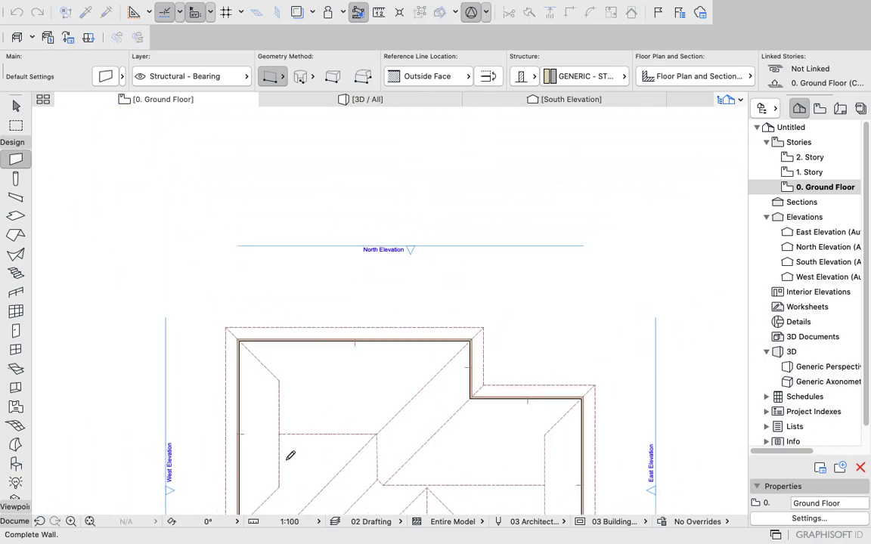
{"action": "scroll", "coordinate": [287, 491], "scroll_direction": "up", "scroll_amount": 6}
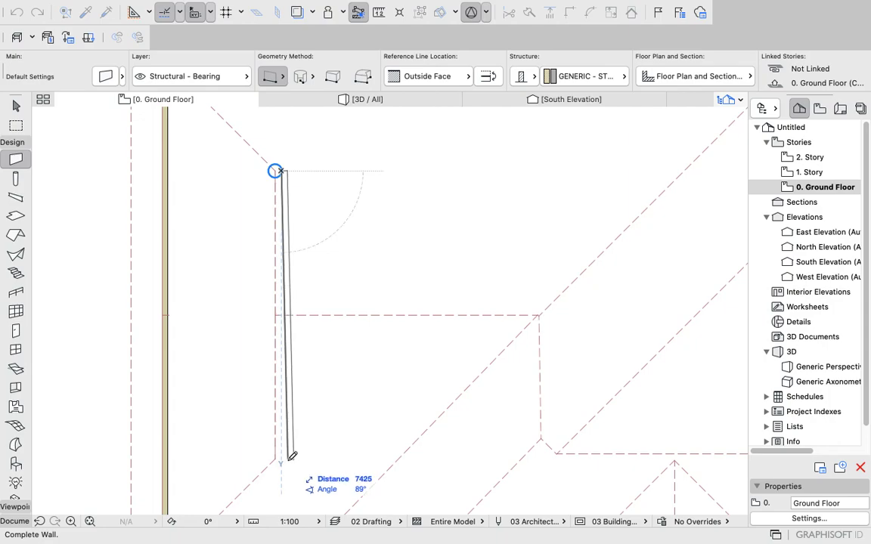
{"action": "key", "text": "Escape"}
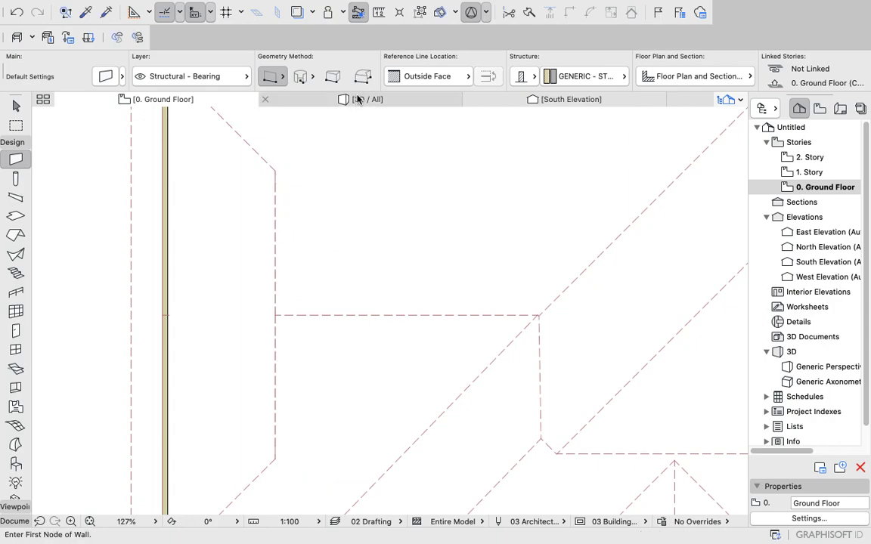
In the 3D view, select the western gable wall and set its height to 4500 mm.
{"action": "left_click", "coordinate": [327, 98]}
{"action": "middle_click_drag", "start_coordinate": [336, 335], "coordinate": [234, 355], "text": "shift"}
{"action": "left_click", "coordinate": [16, 125]}
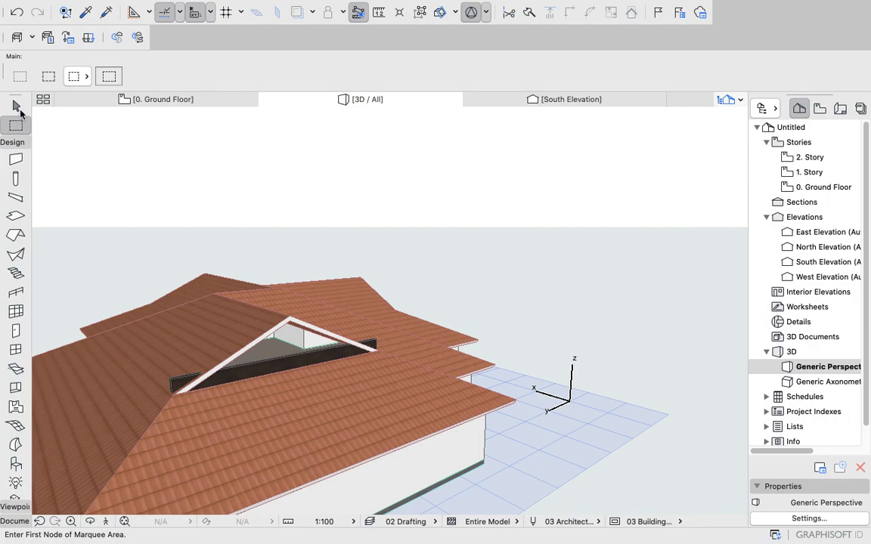
{"action": "left_click", "coordinate": [16, 105]}
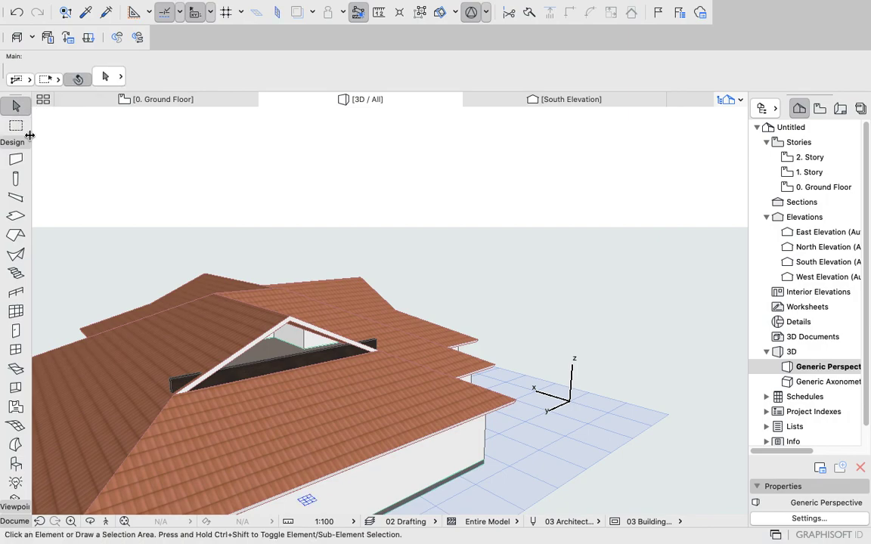
{"action": "left_click", "coordinate": [282, 364]}
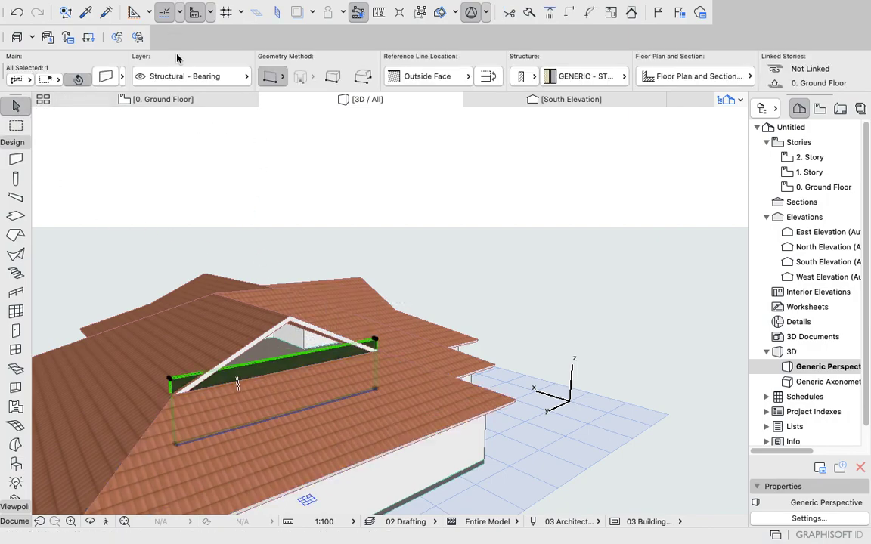
{"action": "left_click", "coordinate": [106, 76]}
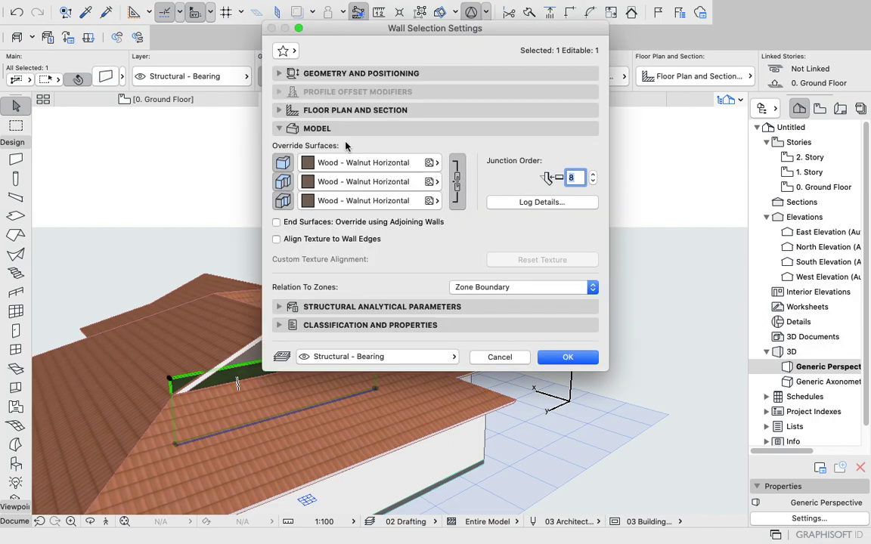
{"action": "left_click", "coordinate": [281, 72]}
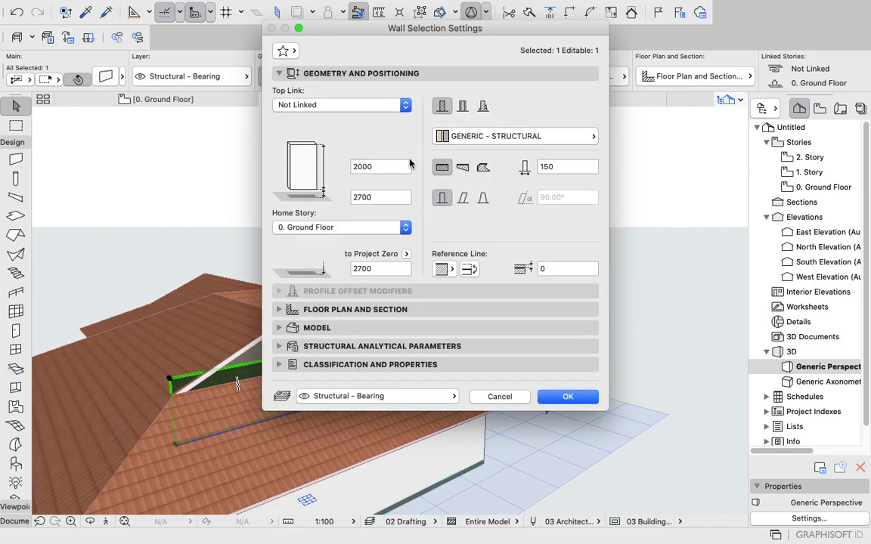
{"action": "left_click", "coordinate": [396, 167]}
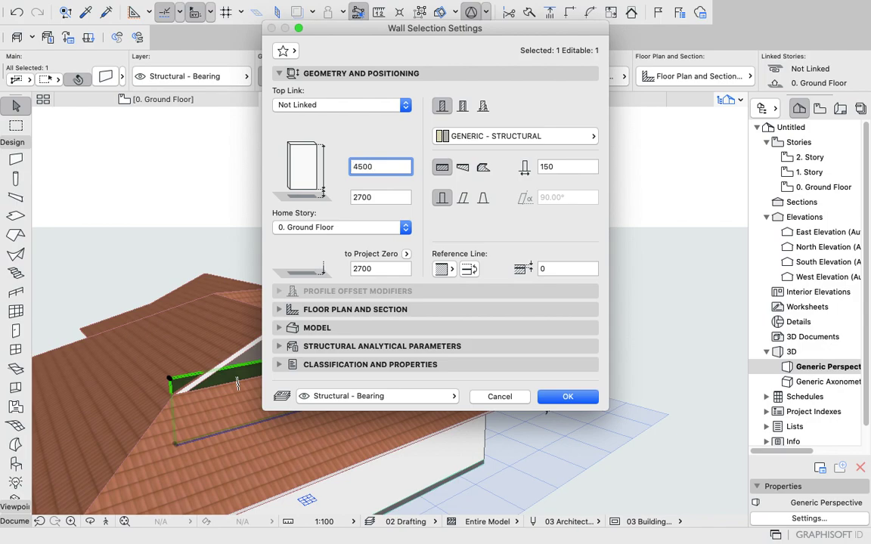
{"action": "key", "text": "Return"}
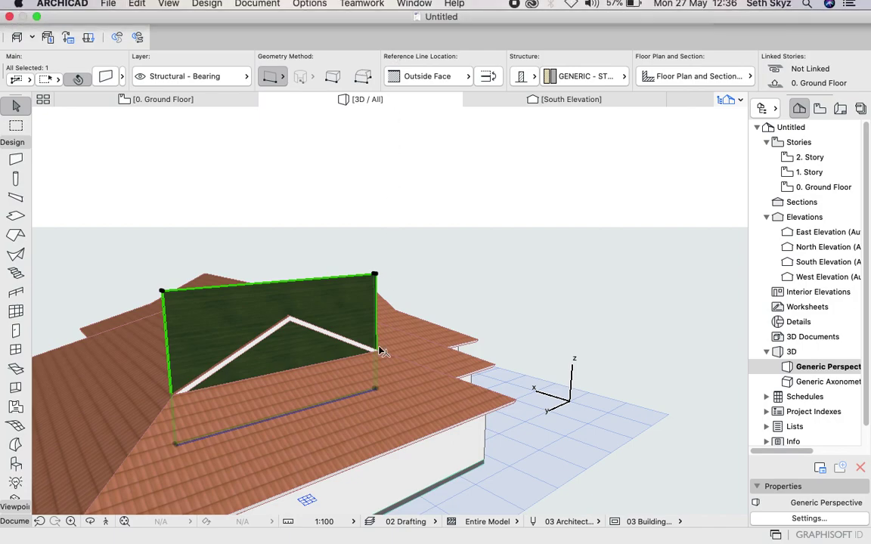
{"action": "left_click", "coordinate": [487, 236]}
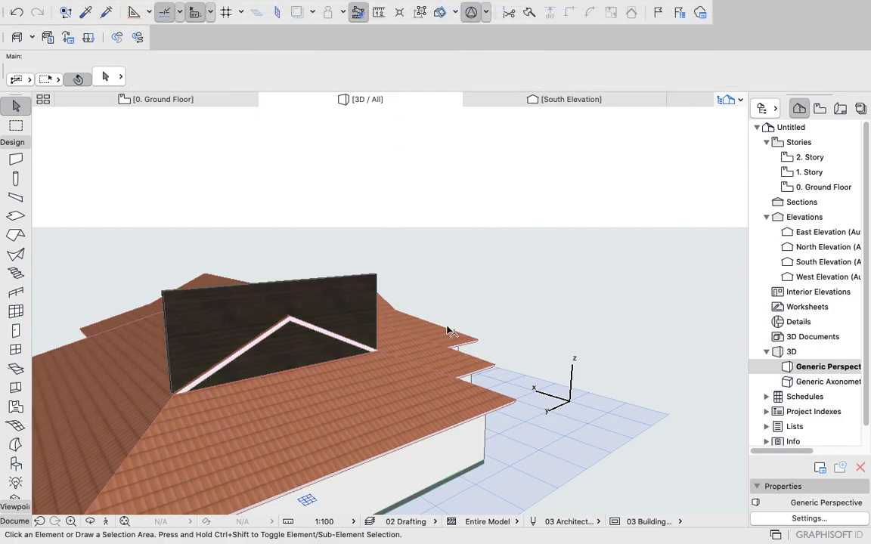
On the ground floor plan, draw an east–west wall about 6858 mm long just inside the southern gable line.
{"action": "left_click_drag", "start_coordinate": [179, 146], "coordinate": [330, 155]}
{"action": "left_click", "coordinate": [186, 102]}
{"action": "scroll", "coordinate": [374, 376], "scroll_direction": "down", "scroll_amount": 5}
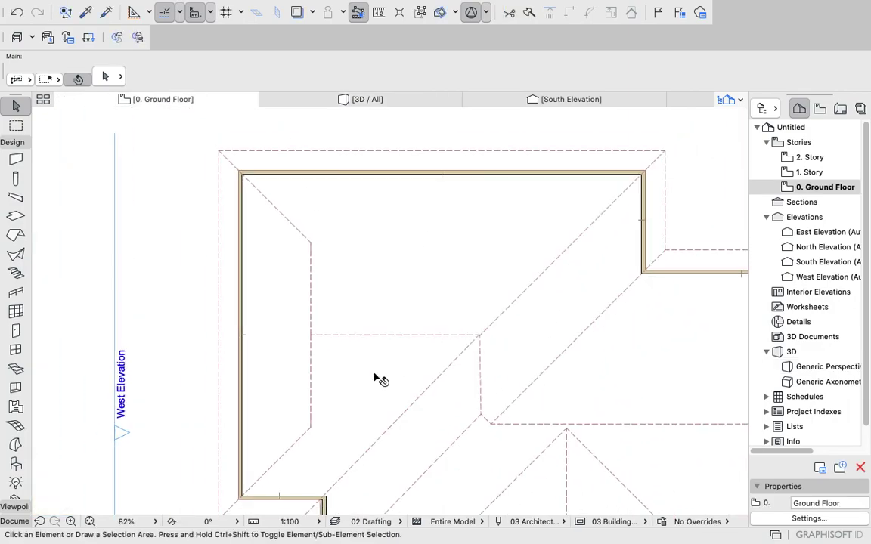
{"action": "scroll", "coordinate": [475, 473], "scroll_direction": "up", "scroll_amount": 4}
{"action": "scroll", "coordinate": [474, 468], "scroll_direction": "up", "scroll_amount": 1}
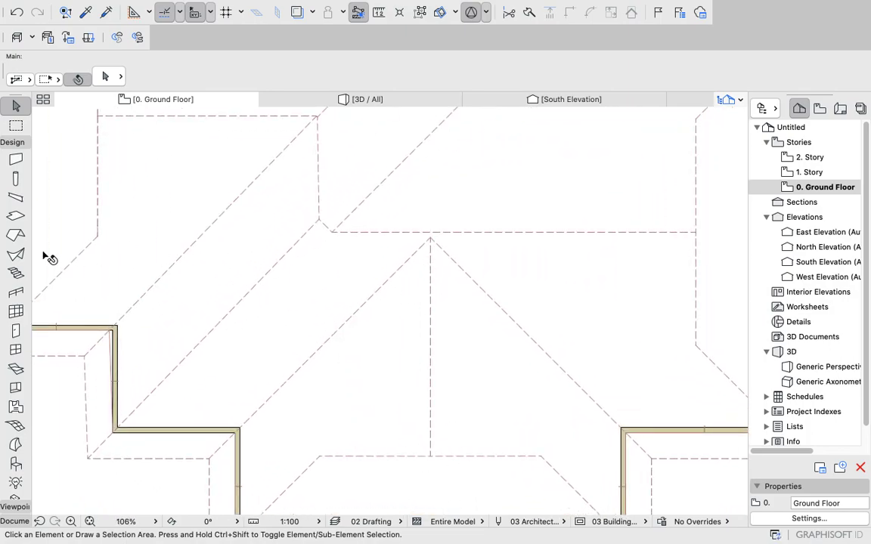
{"action": "left_click", "coordinate": [15, 159]}
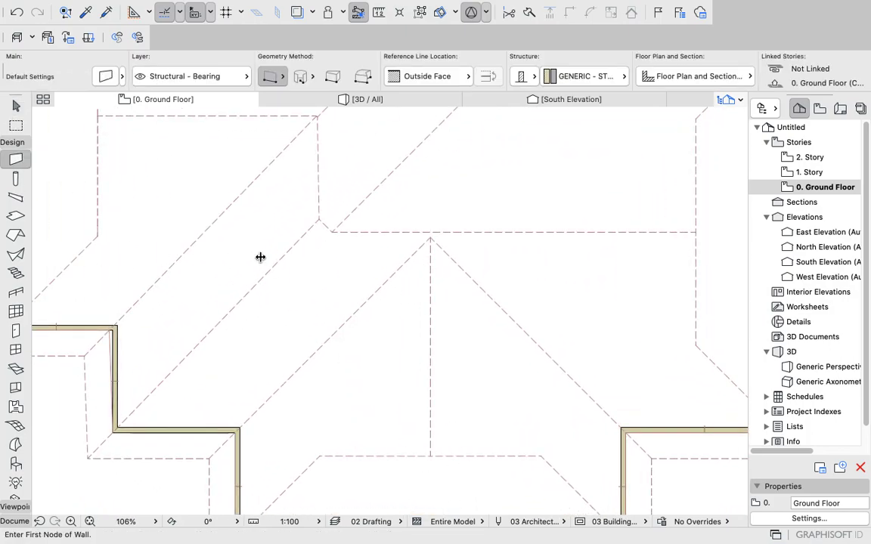
{"action": "left_click", "coordinate": [317, 451]}
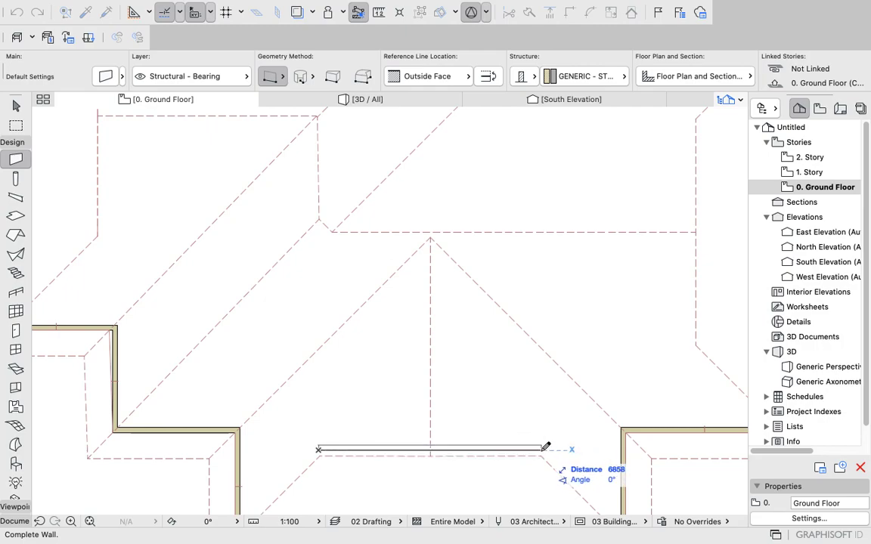
{"action": "key", "text": "Escape"}
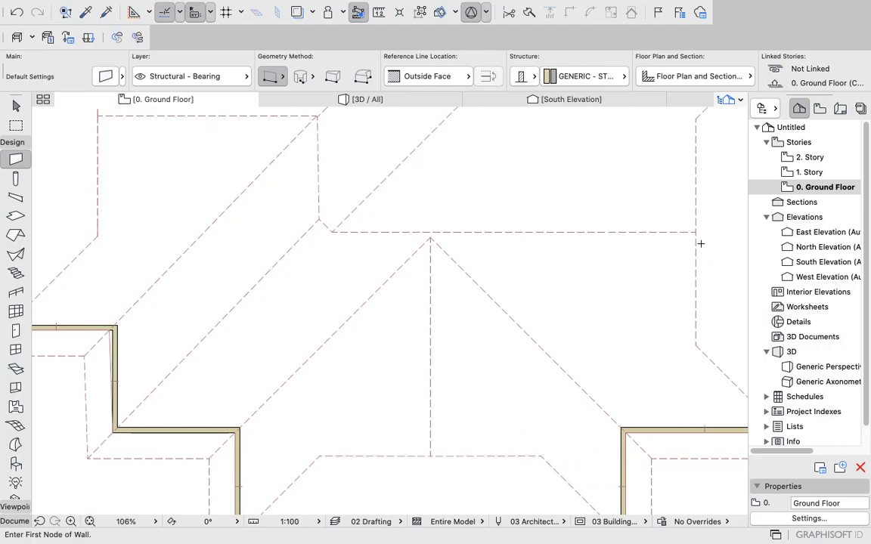
Draw a north–south wall about 6991 mm long just inside the eastern gable line, between its two hip nodes.
{"action": "scroll", "coordinate": [685, 361], "scroll_direction": "down", "scroll_amount": 3}
{"action": "scroll", "coordinate": [686, 196], "scroll_direction": "up", "scroll_amount": 5}
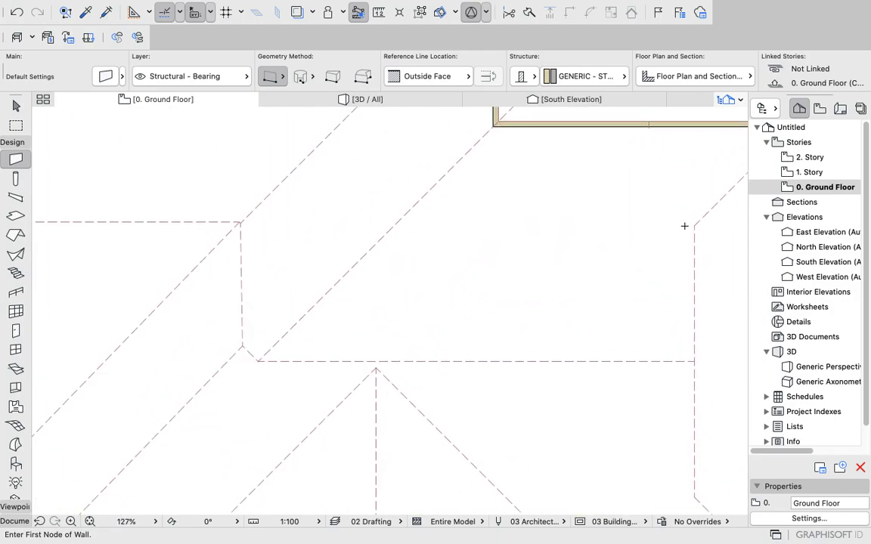
{"action": "left_click", "coordinate": [685, 226]}
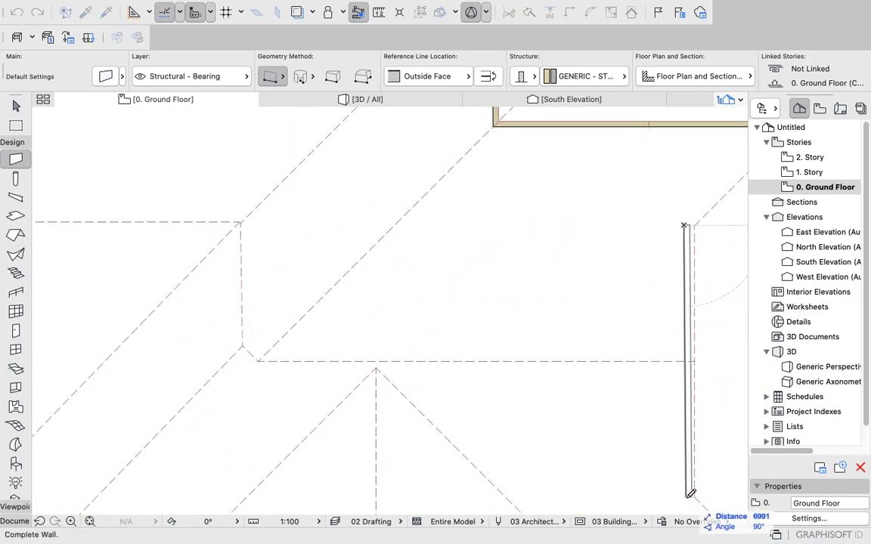
{"action": "key", "text": "Escape"}
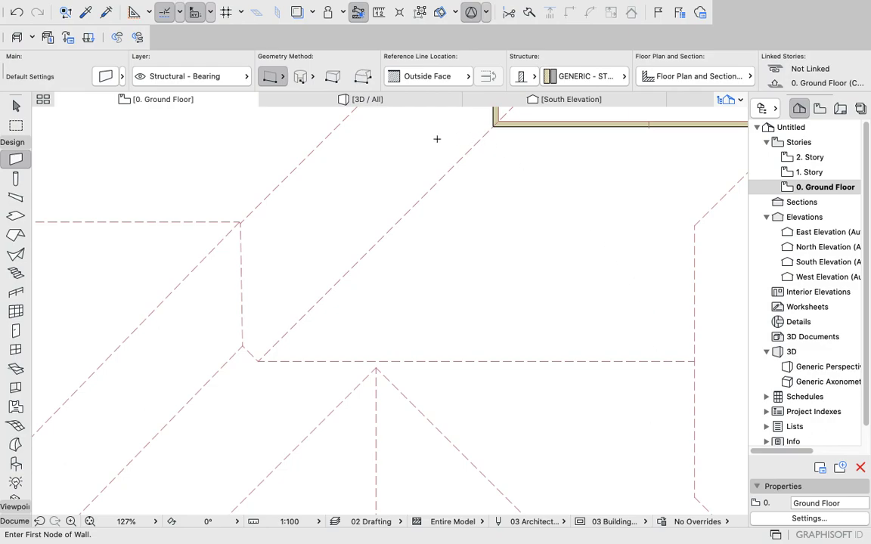
Switch to the 3D view and orbit the model to face the new southern and eastern gable walls.
{"action": "left_click", "coordinate": [356, 106]}
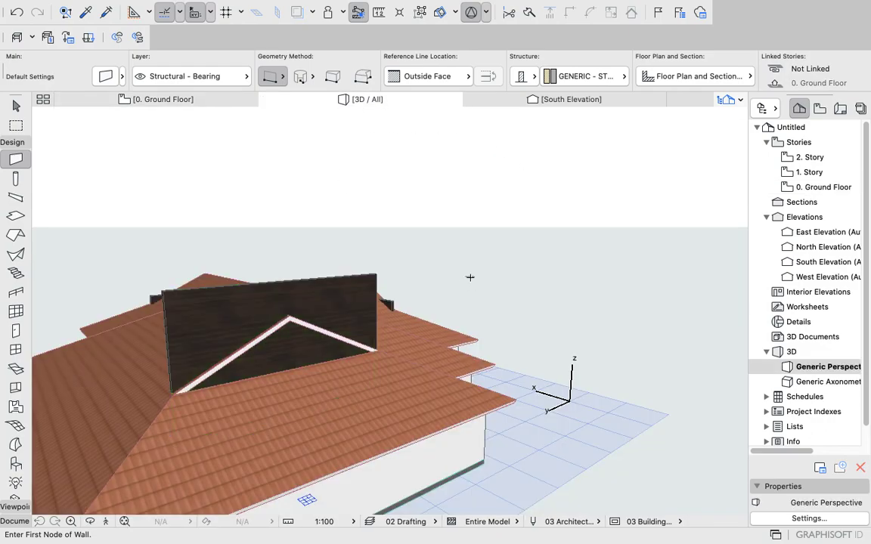
{"action": "left_click", "coordinate": [311, 316]}
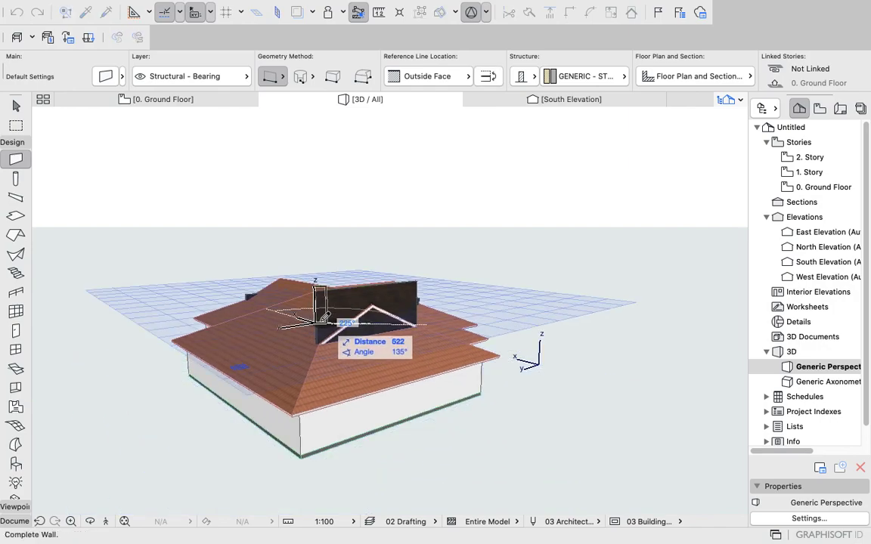
{"action": "right_click", "coordinate": [314, 318]}
{"action": "left_click", "coordinate": [350, 493]}
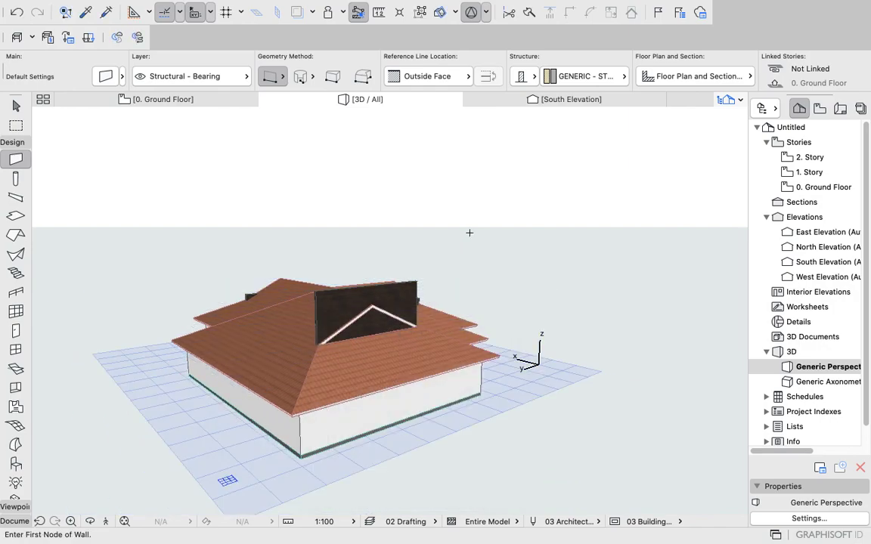
{"action": "right_click", "coordinate": [466, 235]}
{"action": "left_click", "coordinate": [510, 456]}
{"action": "left_click_drag", "start_coordinate": [454, 423], "coordinate": [411, 386]}
{"action": "scroll", "coordinate": [346, 318], "scroll_direction": "up", "scroll_amount": 5}
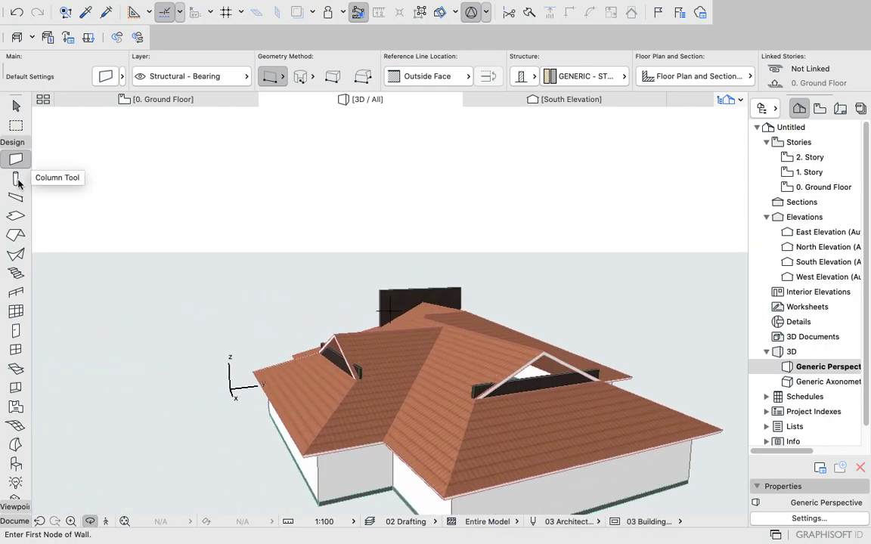
Select the southern and eastern gable walls together and set their height to 4500 mm.
{"action": "left_click", "coordinate": [16, 106]}
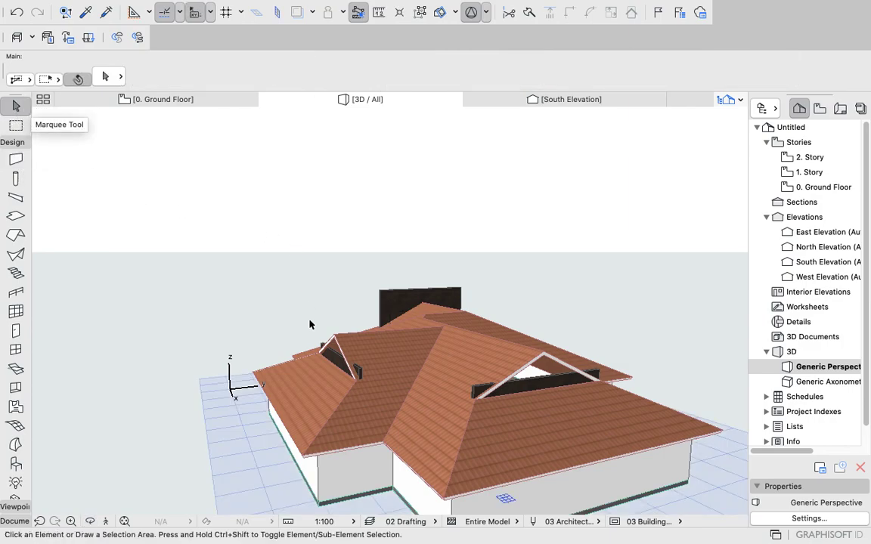
{"action": "left_click", "coordinate": [340, 359]}
{"action": "left_click", "coordinate": [486, 387], "text": "shift"}
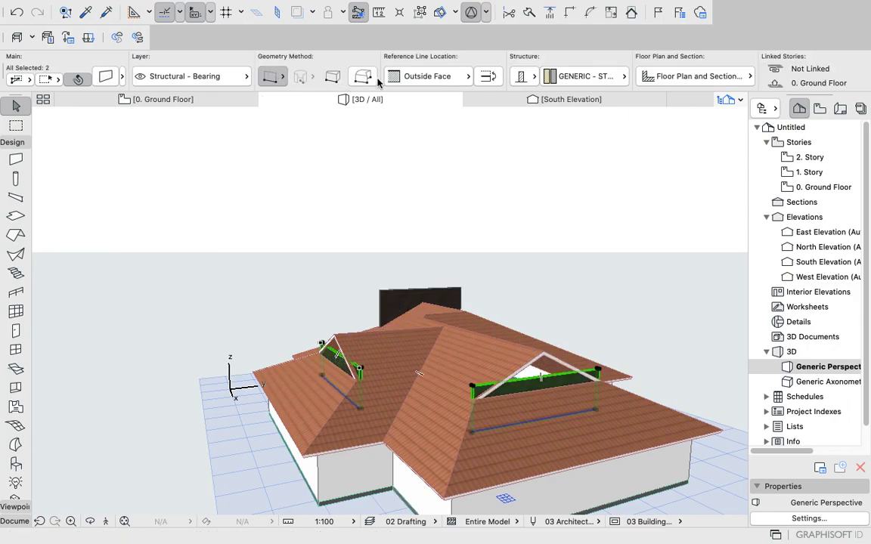
{"action": "key", "text": "super+t"}
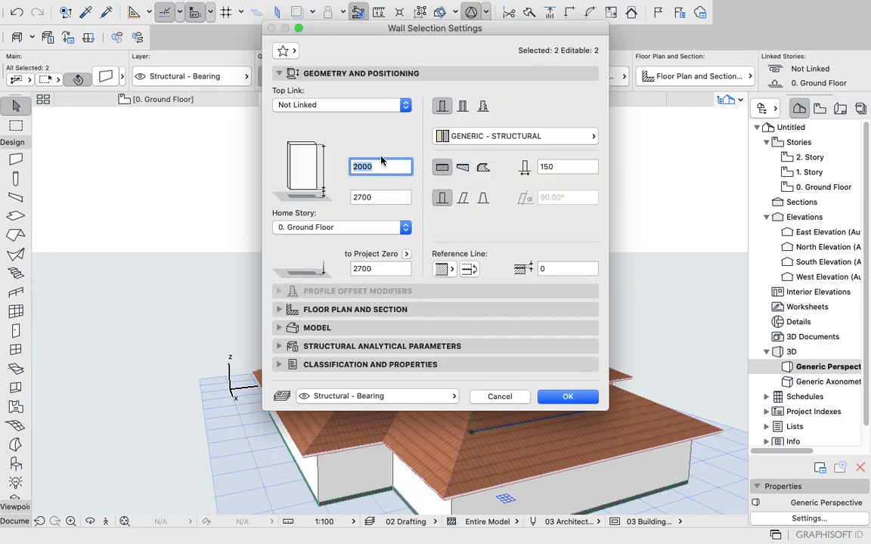
{"action": "key", "text": "BackSpace"}
{"action": "type", "text": "4500"}
{"action": "key", "text": "Return"}
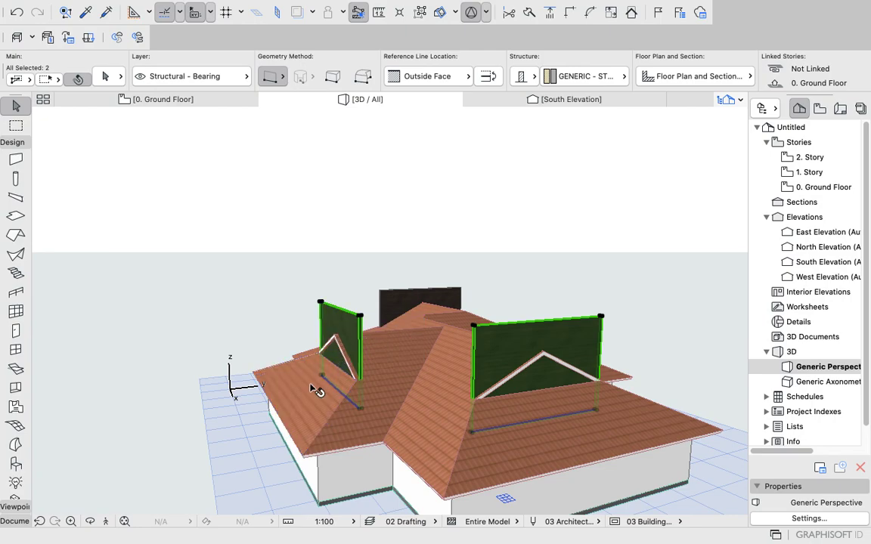
Add the four visible roof planes around both gables to the wall selection and trim the walls using the roofs from the current selection.
{"action": "left_click", "coordinate": [318, 397], "text": "shift"}
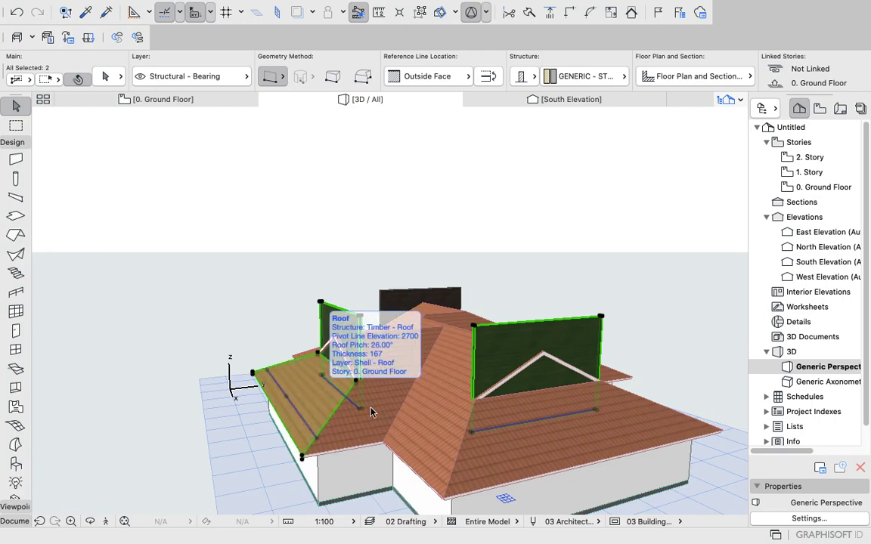
{"action": "left_click", "coordinate": [383, 407], "text": "shift"}
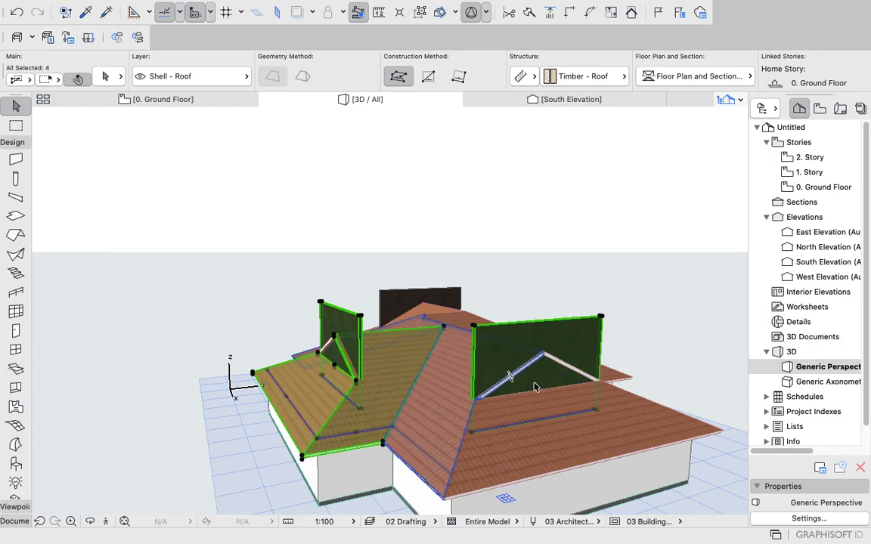
{"action": "left_click", "coordinate": [573, 442], "text": "shift"}
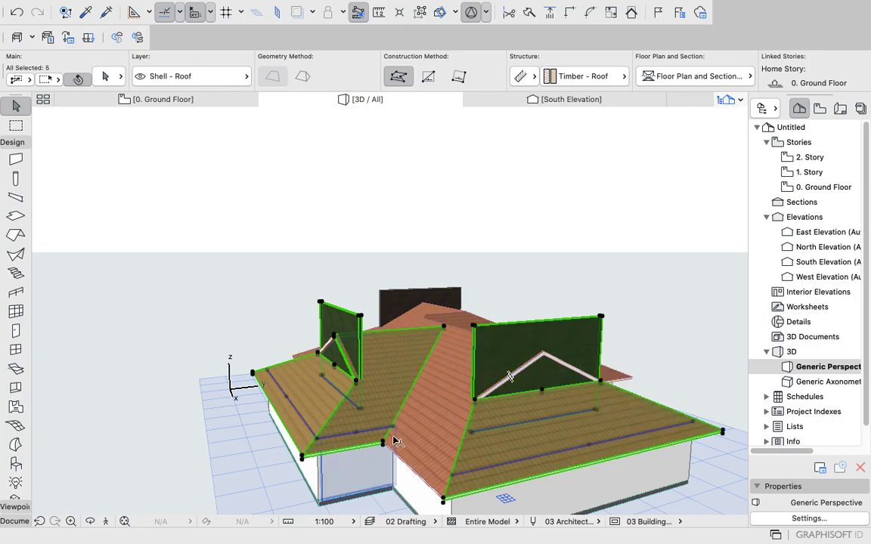
{"action": "left_click", "coordinate": [457, 433], "text": "shift"}
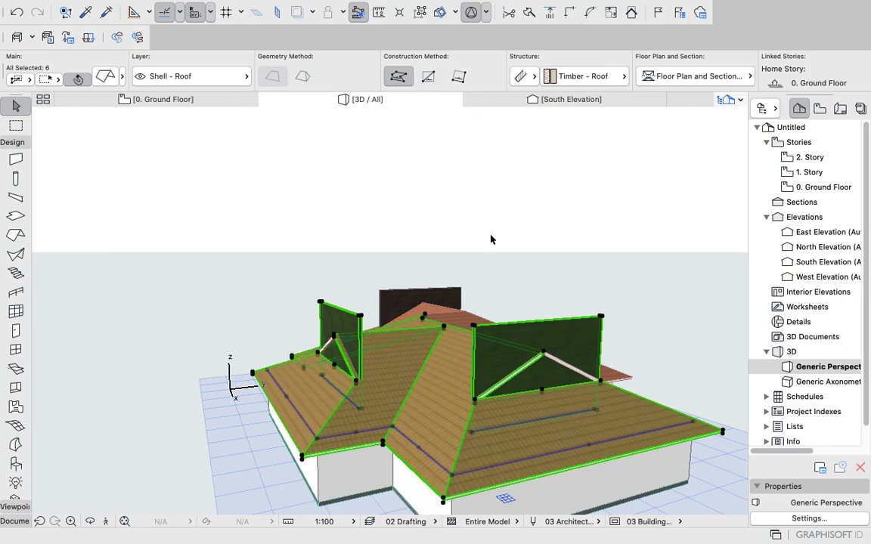
{"action": "left_click", "coordinate": [632, 12]}
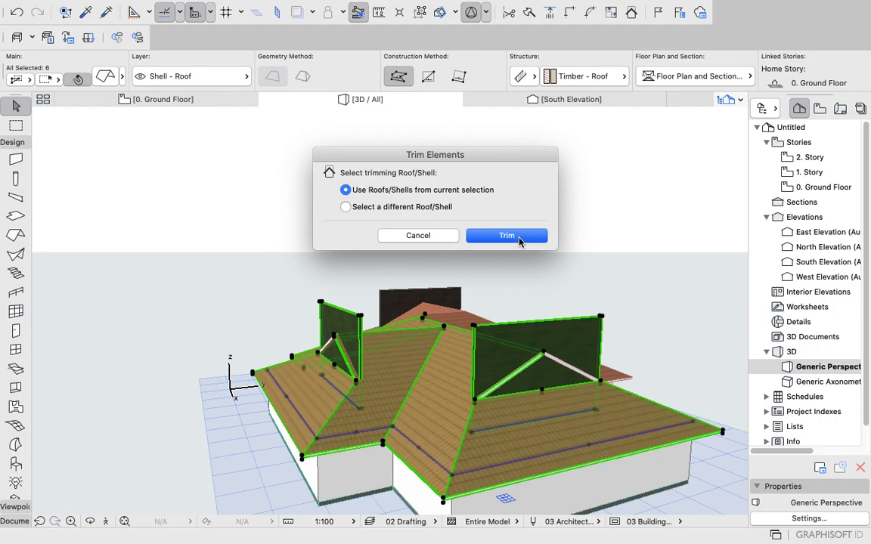
{"action": "left_click", "coordinate": [517, 238]}
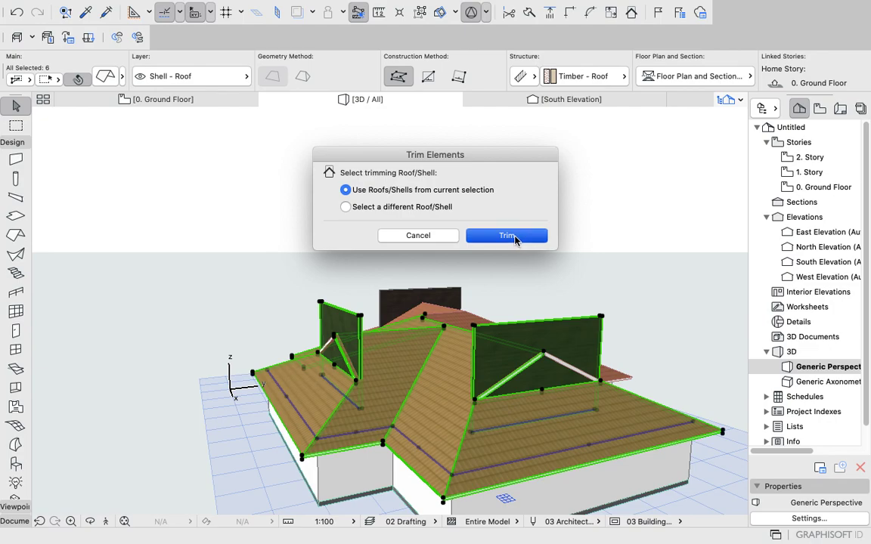
Clear the selection and examine the trimmed eastern gable wall up close for its fit against the roof edges.
{"action": "left_click", "coordinate": [573, 198]}
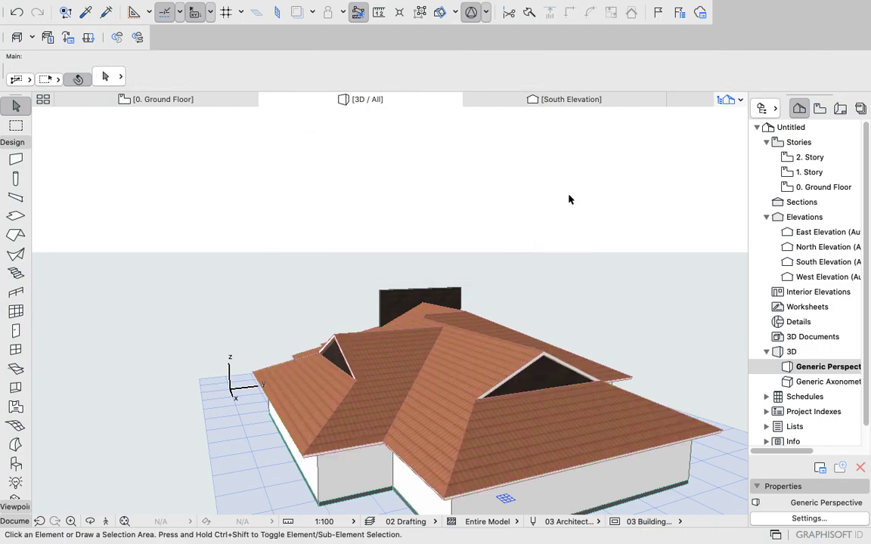
{"action": "scroll", "coordinate": [531, 307], "scroll_direction": "up", "scroll_amount": 3}
{"action": "scroll", "coordinate": [554, 375], "scroll_direction": "down", "scroll_amount": 3}
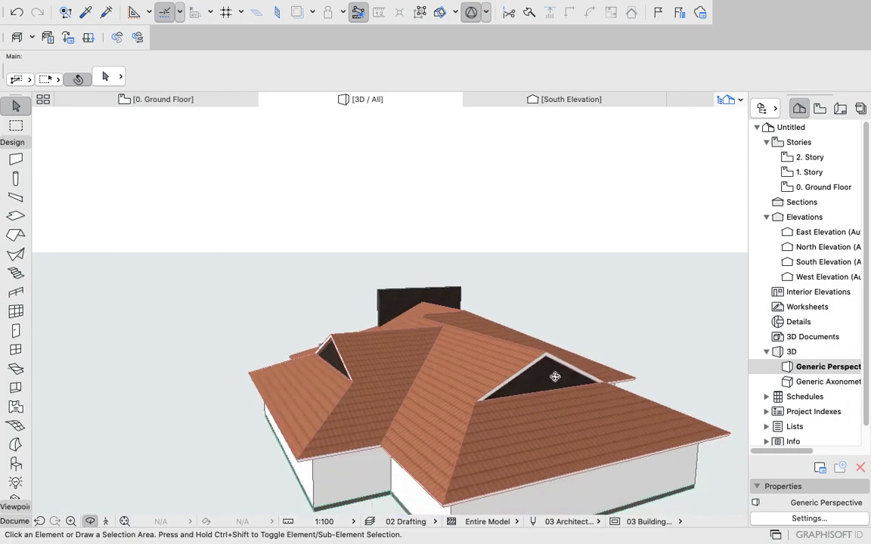
{"action": "scroll", "coordinate": [569, 402], "scroll_direction": "up", "scroll_amount": 3}
{"action": "scroll", "coordinate": [569, 401], "scroll_direction": "up", "scroll_amount": 6}
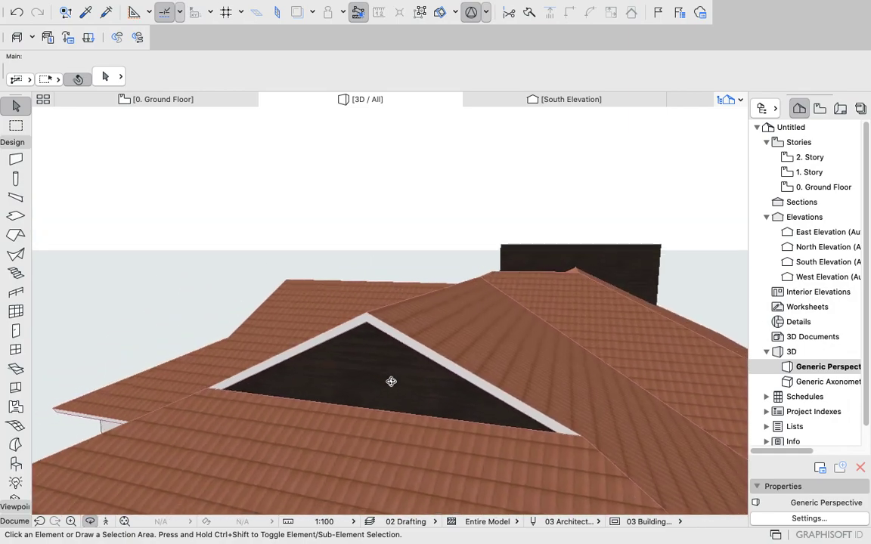
{"action": "scroll", "coordinate": [381, 350], "scroll_direction": "up", "scroll_amount": 3}
{"action": "scroll", "coordinate": [401, 344], "scroll_direction": "up", "scroll_amount": 3}
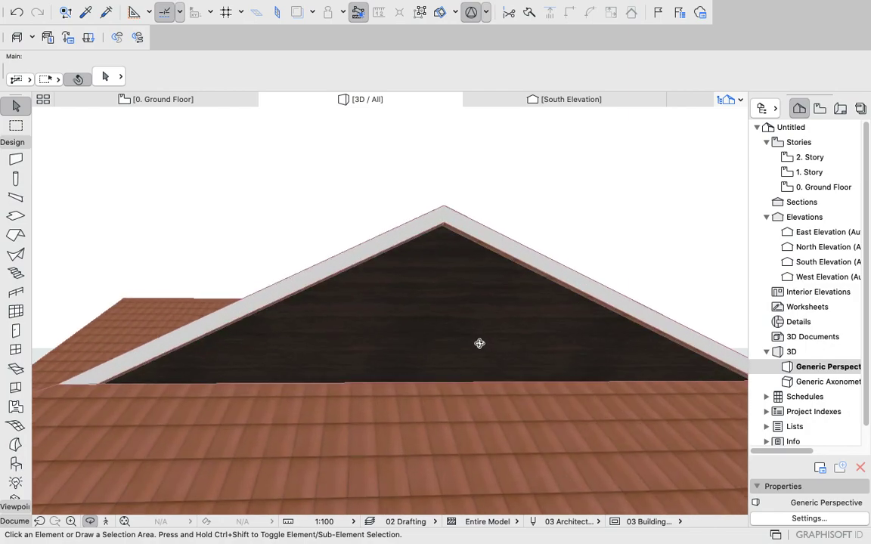
{"action": "scroll", "coordinate": [402, 341], "scroll_direction": "down", "scroll_amount": 5}
Select the western gable wall with its large adjoining slope and the hip plane below, and trim it using the roofs from the current selection.
{"action": "left_click_drag", "start_coordinate": [342, 379], "coordinate": [505, 364]}
{"action": "scroll", "coordinate": [499, 356], "scroll_direction": "down", "scroll_amount": 5}
{"action": "left_click_drag", "start_coordinate": [186, 381], "coordinate": [425, 362]}
{"action": "left_click", "coordinate": [15, 125]}
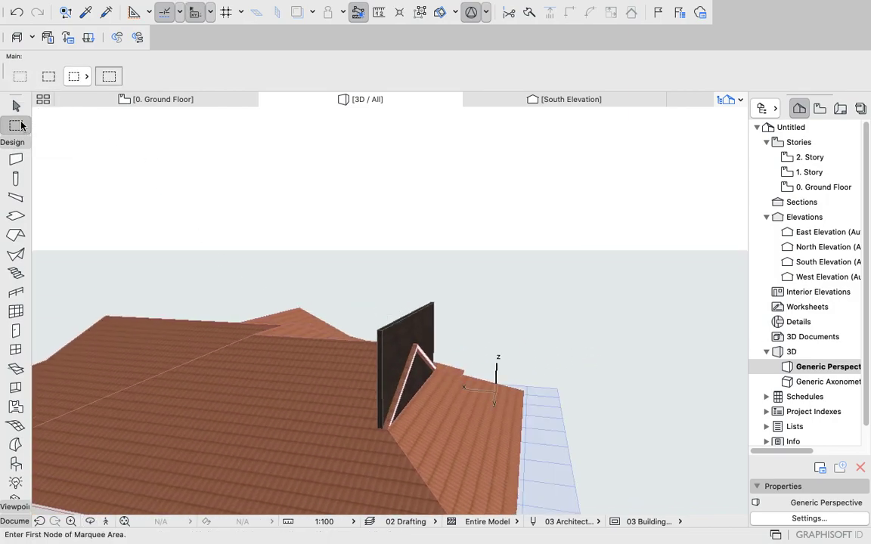
{"action": "left_click", "coordinate": [16, 106]}
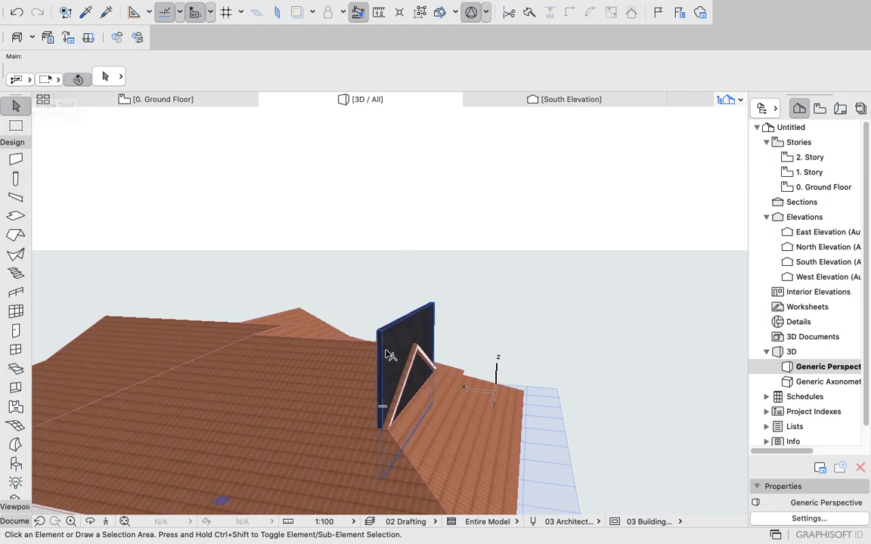
{"action": "left_click", "coordinate": [370, 375]}
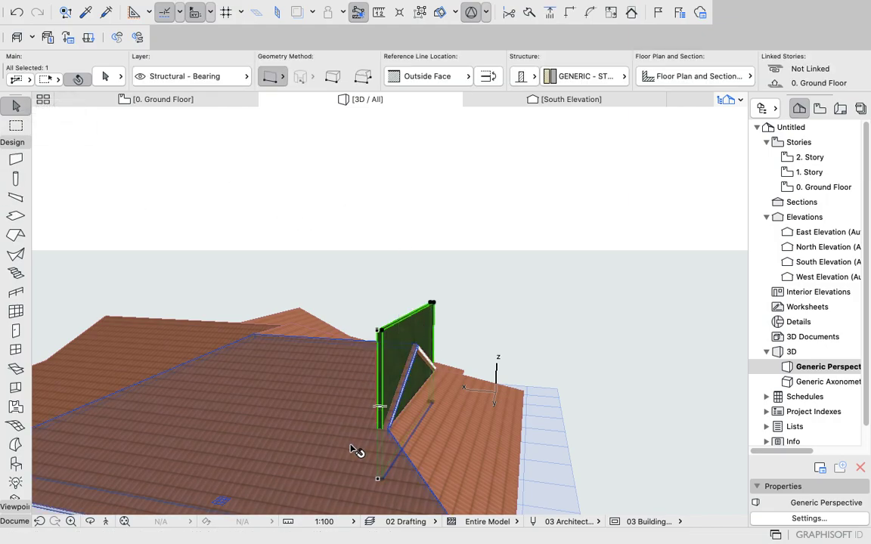
{"action": "left_click", "coordinate": [484, 459], "text": "shift"}
{"action": "left_click", "coordinate": [356, 494], "text": "shift"}
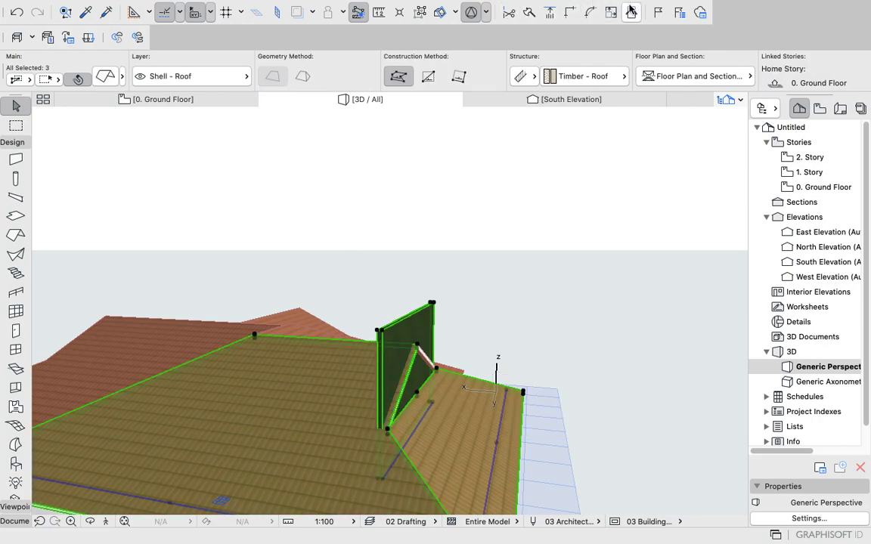
{"action": "left_click", "coordinate": [570, 13]}
{"action": "left_click", "coordinate": [504, 235]}
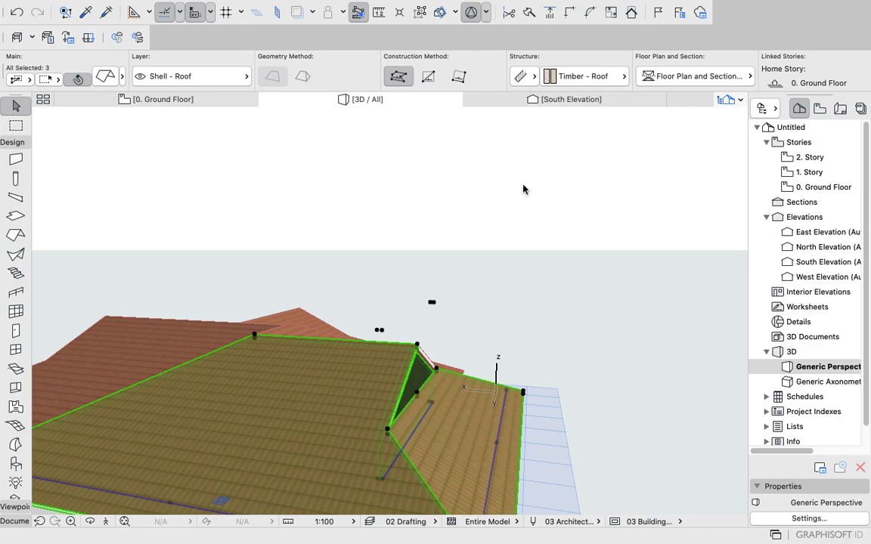
View the whole model in 3D with nothing selected and return to the Ground Floor plan showing the full roof layout.
{"action": "middle_click_drag", "start_coordinate": [523, 189], "coordinate": [302, 208], "text": "shift"}
{"action": "scroll", "coordinate": [356, 364], "scroll_direction": "down", "scroll_amount": 5}
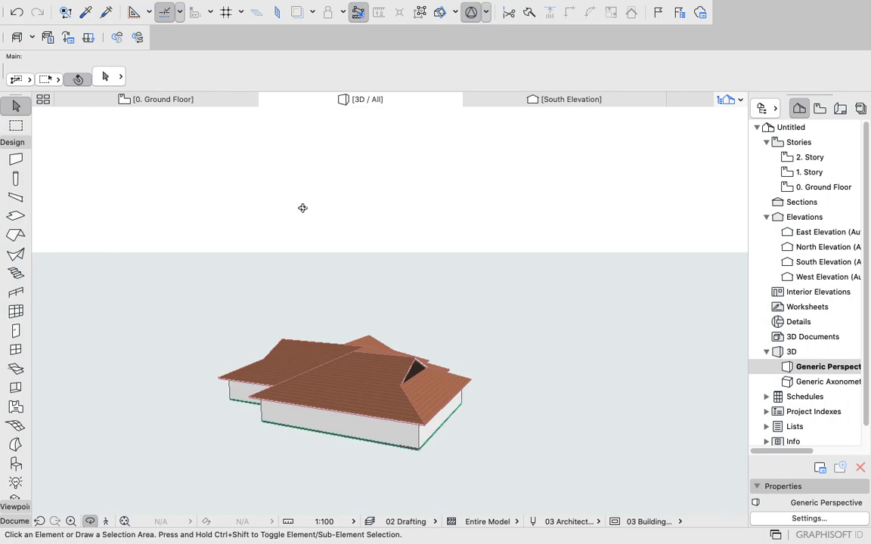
{"action": "left_click", "coordinate": [178, 106]}
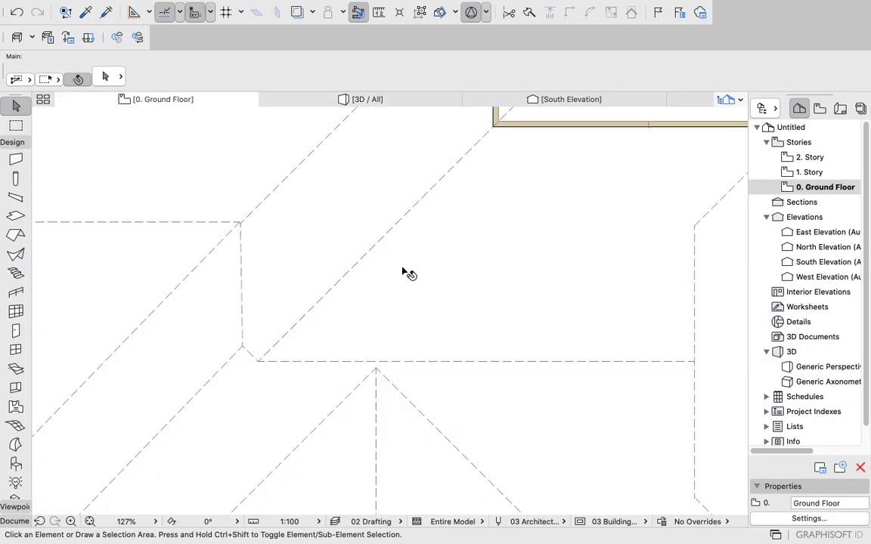
{"action": "scroll", "coordinate": [417, 278], "scroll_direction": "down", "scroll_amount": 15}
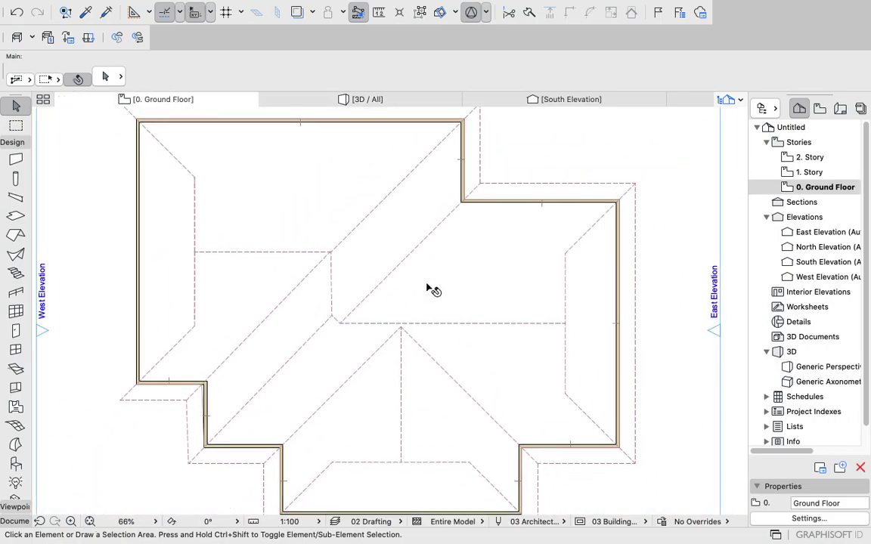
Set the default wall height to 2700 mm and its base offset to the home story to 0.
{"action": "scroll", "coordinate": [593, 293], "scroll_direction": "up", "scroll_amount": 5}
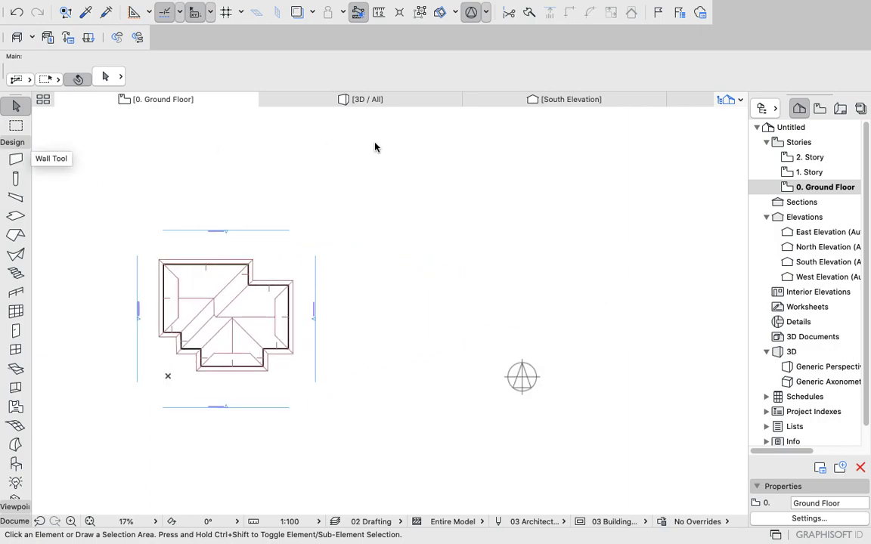
{"action": "key", "text": "w"}
{"action": "key", "text": "super+t"}
{"action": "type", "text": "2000"}
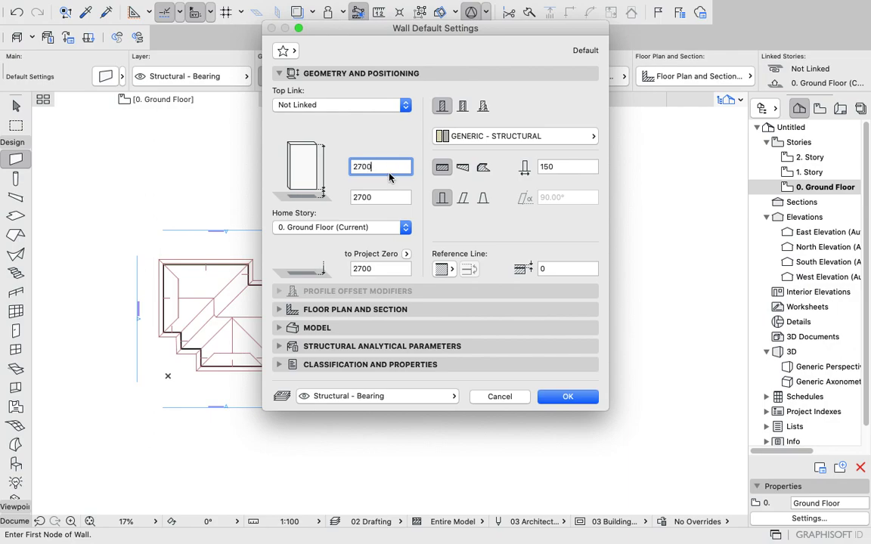
{"action": "left_click", "coordinate": [389, 195]}
{"action": "key", "text": "BackSpace"}
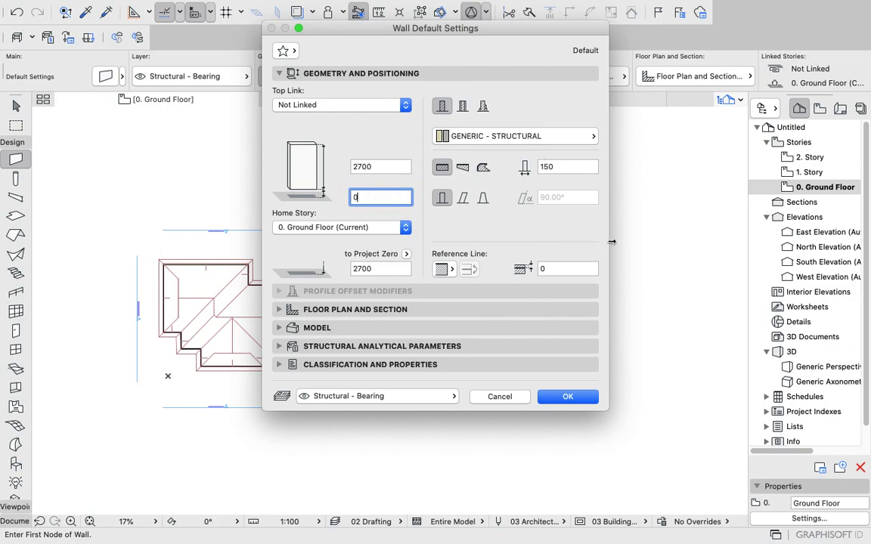
{"action": "left_click", "coordinate": [568, 402]}
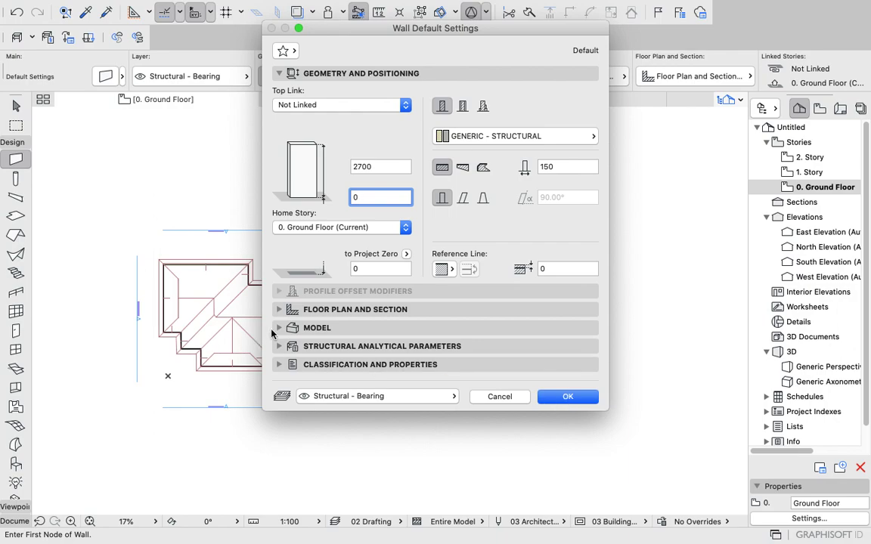
Override the default wall's surface with Brick - Running Bond and accept the wall settings.
{"action": "left_click", "coordinate": [394, 328]}
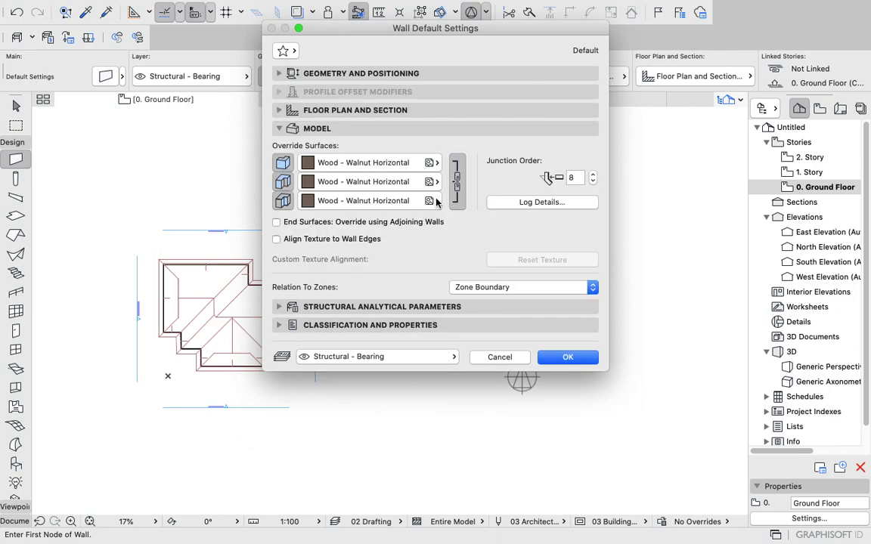
{"action": "left_click", "coordinate": [372, 167]}
{"action": "scroll", "coordinate": [489, 177], "scroll_direction": "up", "scroll_amount": 5}
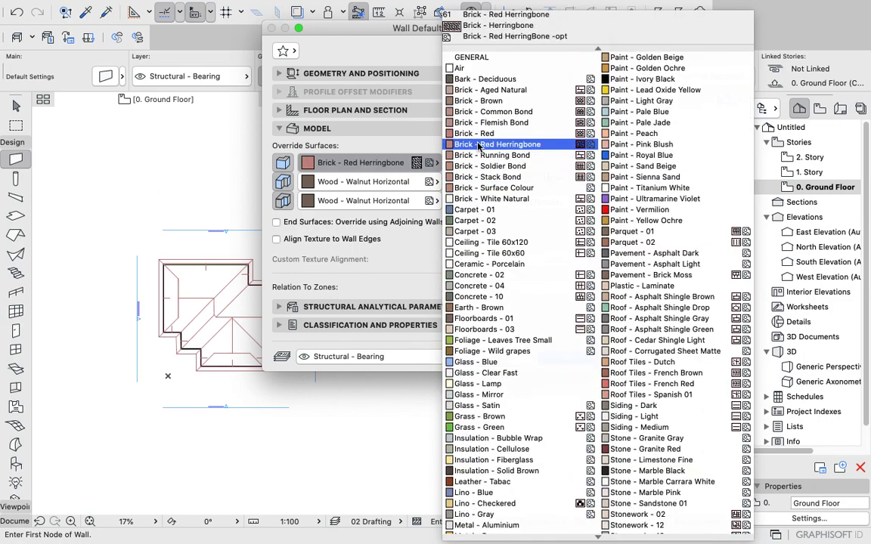
{"action": "left_click", "coordinate": [469, 157]}
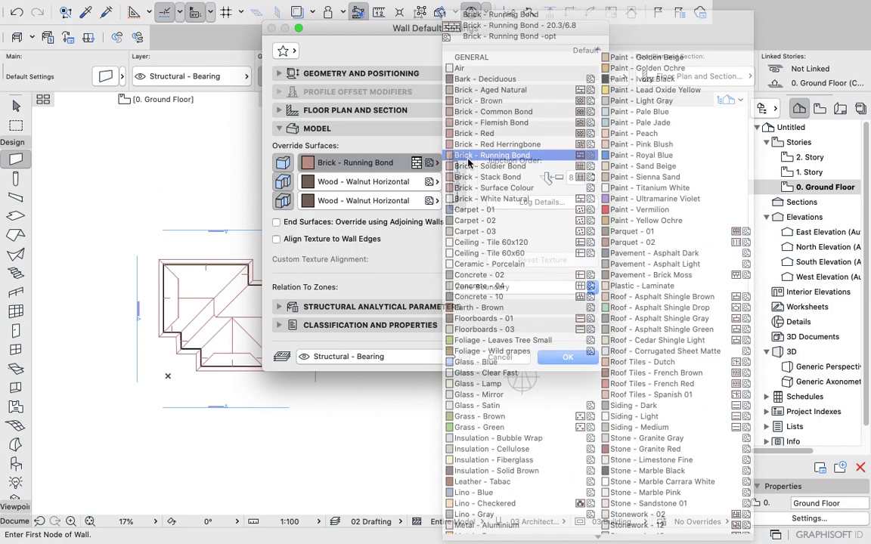
{"action": "left_click", "coordinate": [575, 358]}
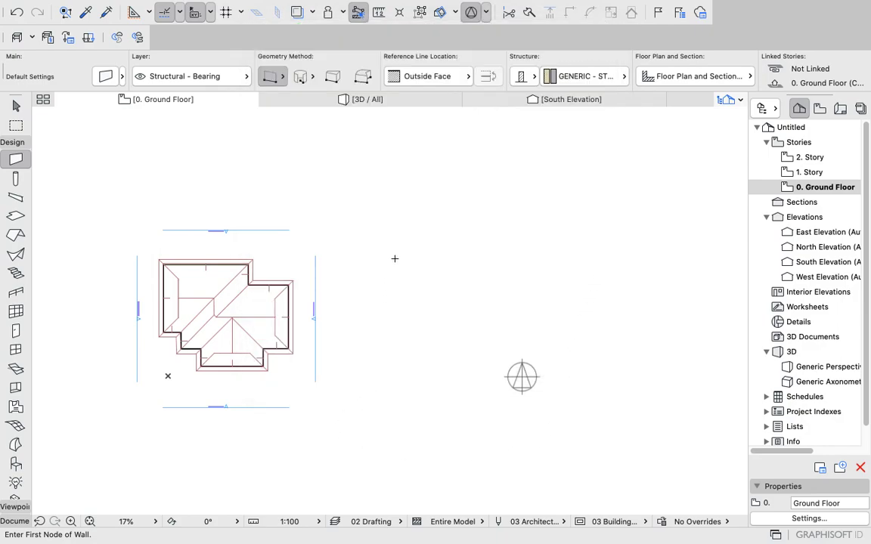
Draw a north wall about 14700 mm long east of the existing house, plus a shorter east wall running south from its end.
{"action": "scroll", "coordinate": [395, 259], "scroll_direction": "up", "scroll_amount": 3}
{"action": "left_click", "coordinate": [421, 257]}
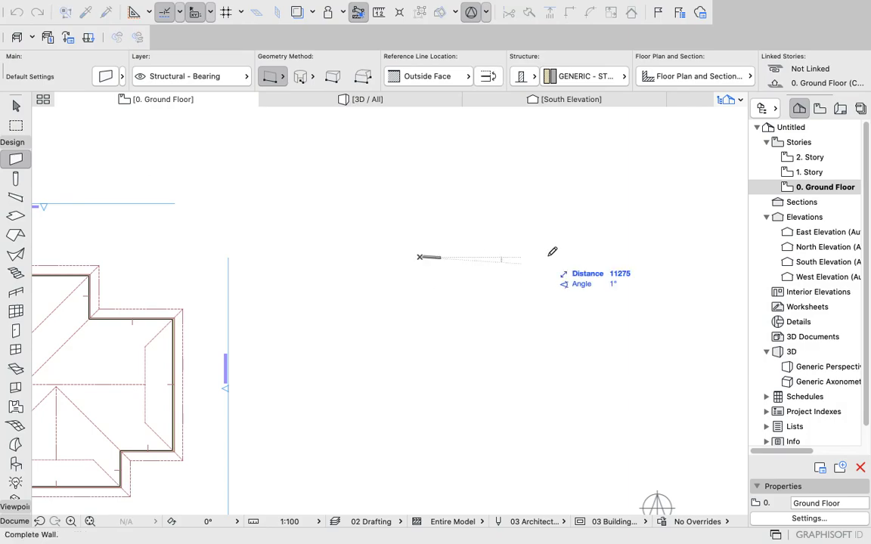
{"action": "left_click", "coordinate": [580, 256]}
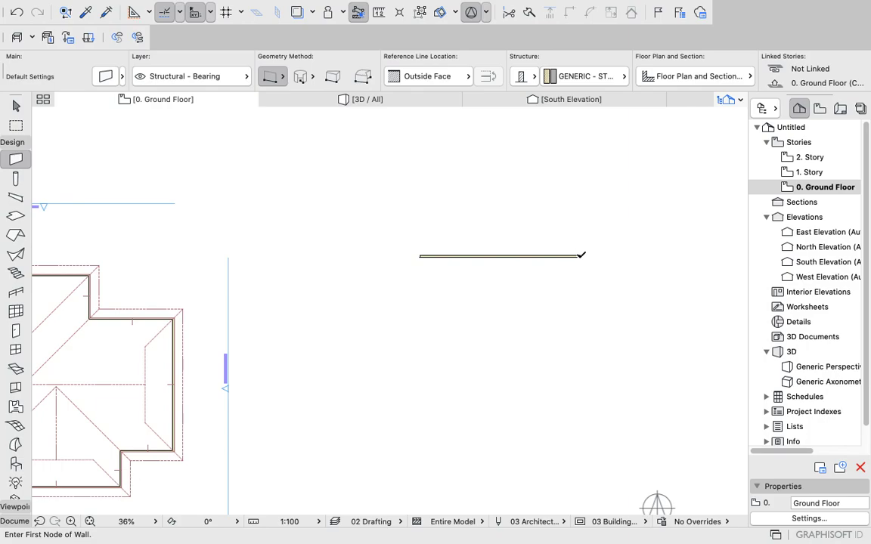
{"action": "left_click", "coordinate": [580, 256]}
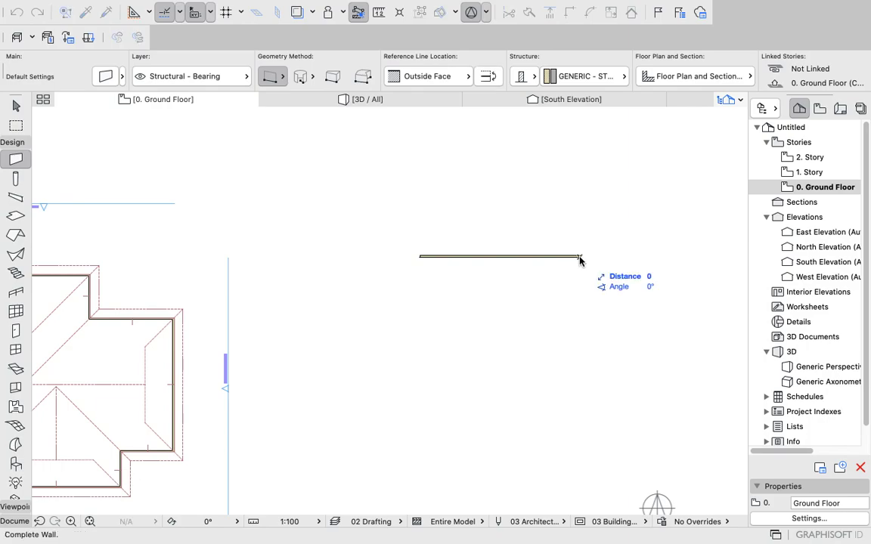
{"action": "left_click", "coordinate": [581, 370]}
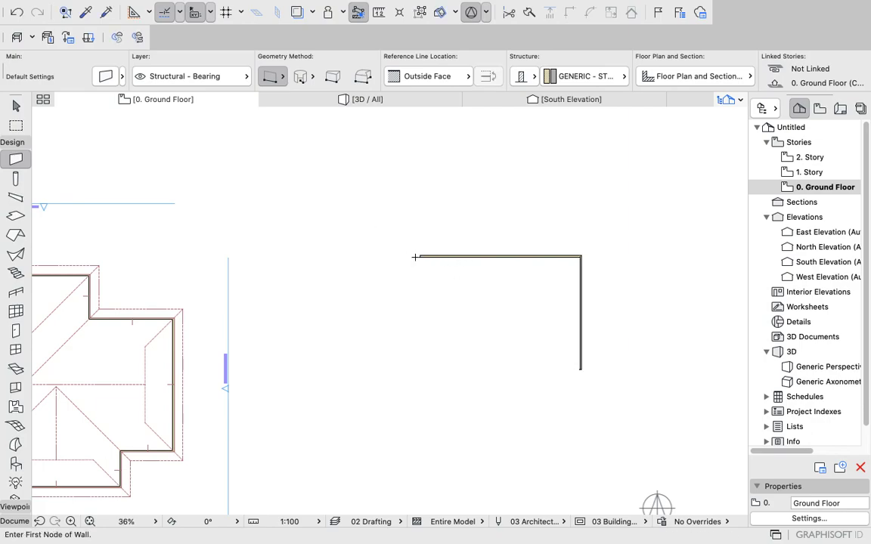
Draw the new building's west wall from the northwest corner and its south wall extending slightly past the east wall line.
{"action": "left_click", "coordinate": [421, 257]}
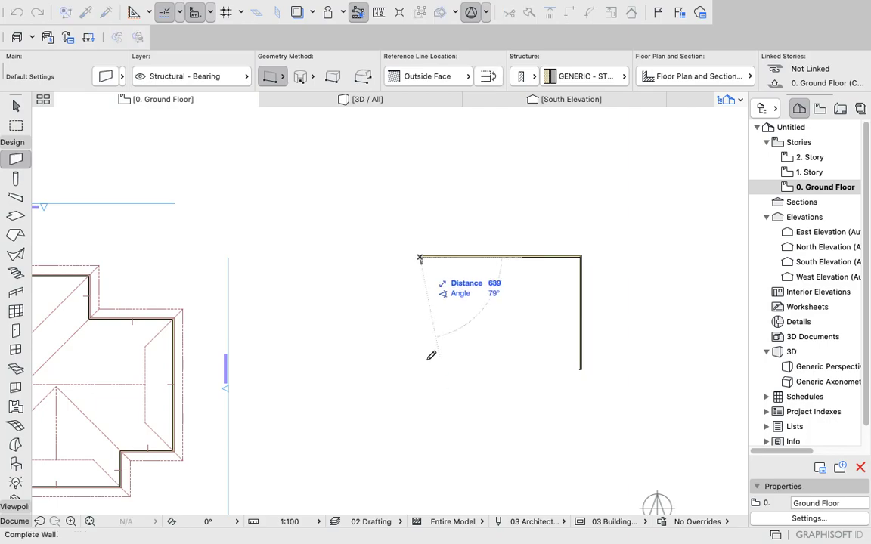
{"action": "left_click", "coordinate": [422, 474]}
{"action": "left_click", "coordinate": [420, 475]}
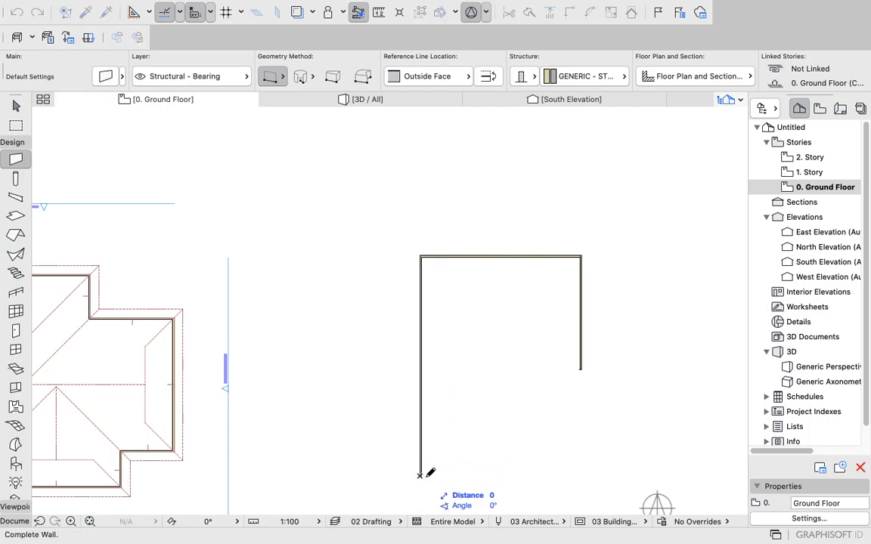
{"action": "double_click", "coordinate": [586, 475]}
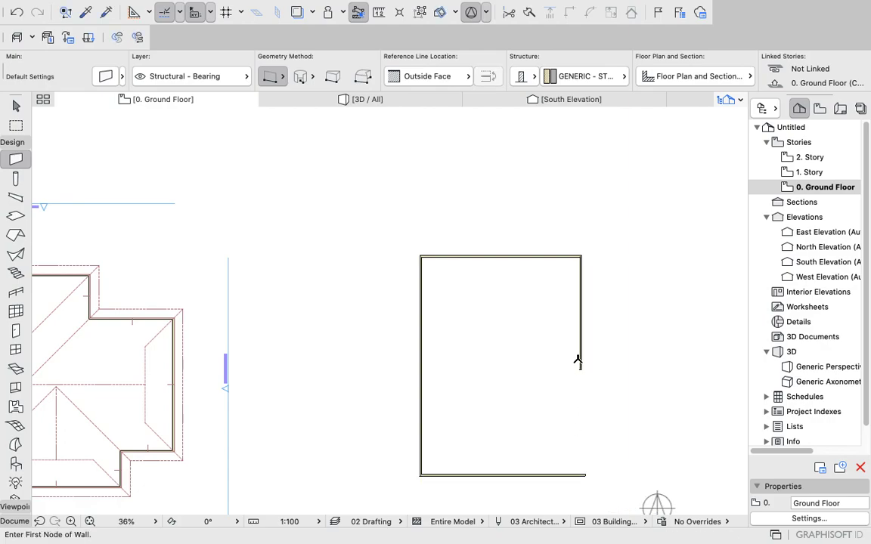
Stretch the east wall south to meet the south wall and trim off the south wall's overhanging end.
{"action": "left_click", "coordinate": [580, 361], "text": "shift"}
{"action": "left_click", "coordinate": [579, 368]}
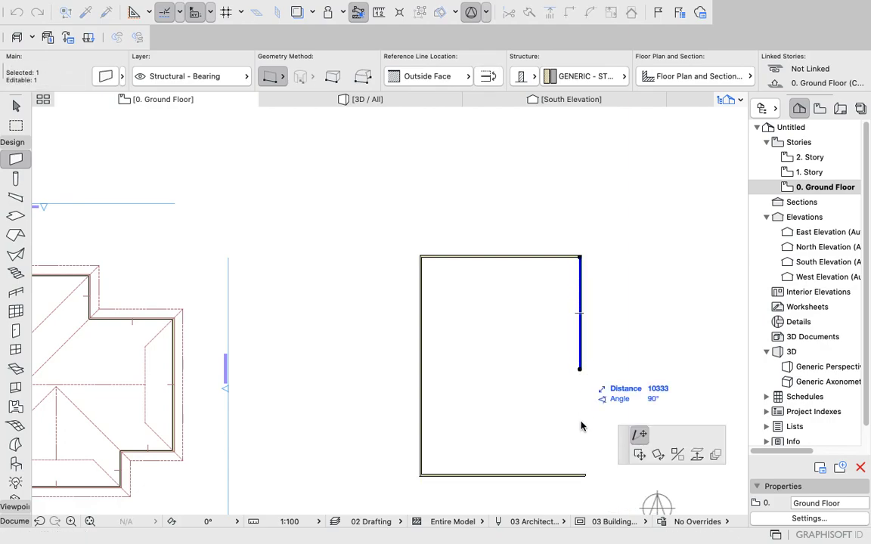
{"action": "left_click", "coordinate": [580, 481]}
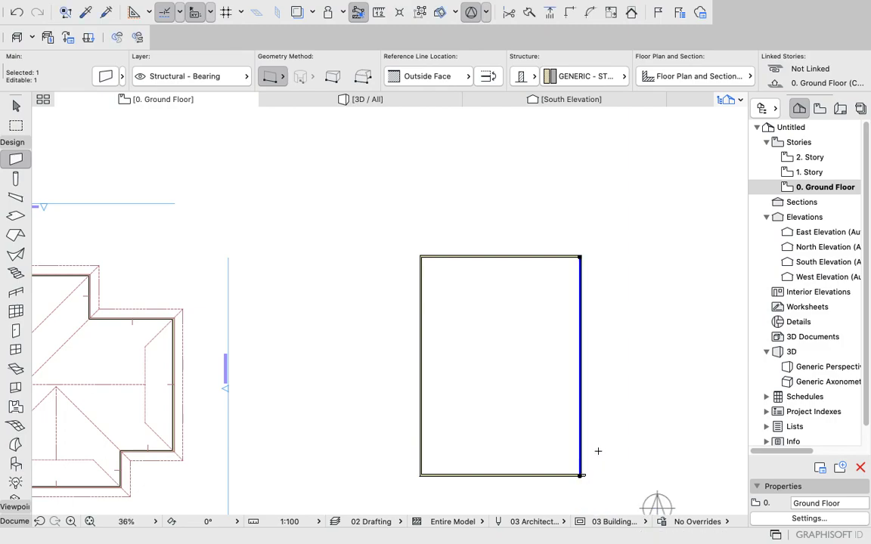
{"action": "key", "text": "Escape"}
{"action": "scroll", "coordinate": [583, 474], "scroll_direction": "up", "scroll_amount": 5}
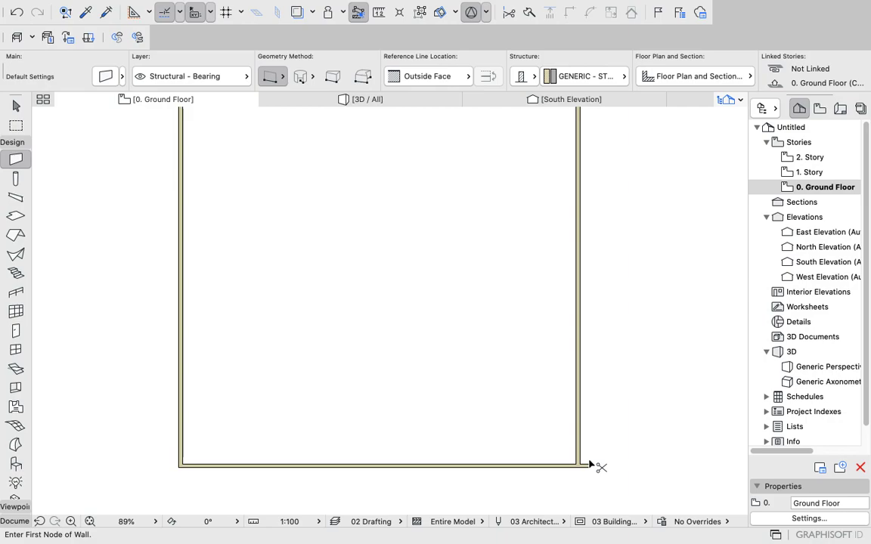
{"action": "scroll", "coordinate": [572, 439], "scroll_direction": "down", "scroll_amount": 5}
{"action": "scroll", "coordinate": [554, 377], "scroll_direction": "up", "scroll_amount": 3}
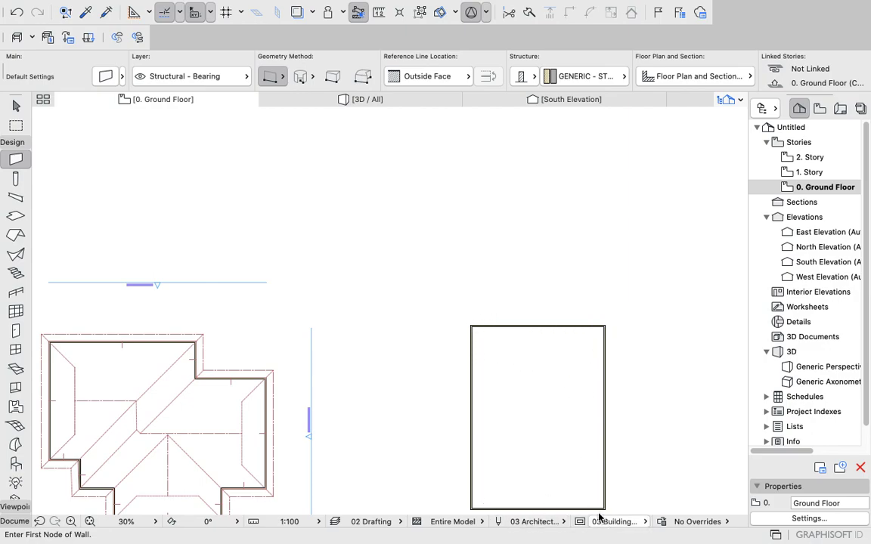
Start a multi-plane roof with the current default settings by tracing the west and south outer wall edges of the new rectangular building.
{"action": "scroll", "coordinate": [502, 370], "scroll_direction": "down", "scroll_amount": 3}
{"action": "scroll", "coordinate": [528, 437], "scroll_direction": "up", "scroll_amount": 2}
{"action": "scroll", "coordinate": [527, 431], "scroll_direction": "up", "scroll_amount": 1}
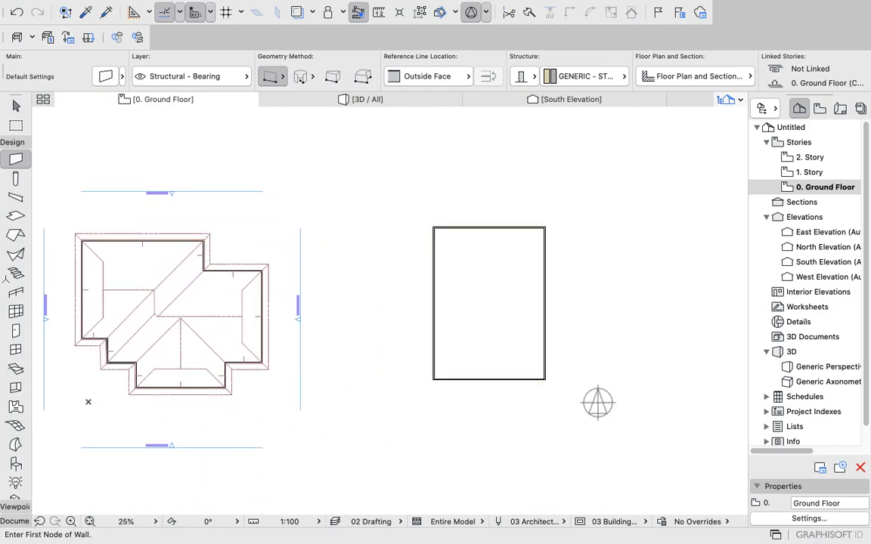
{"action": "double_click", "coordinate": [16, 235]}
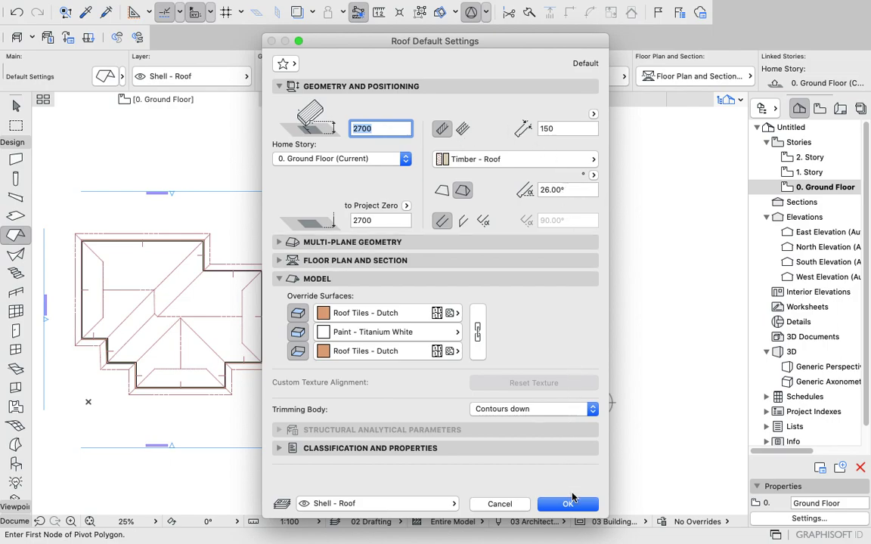
{"action": "left_click", "coordinate": [568, 504]}
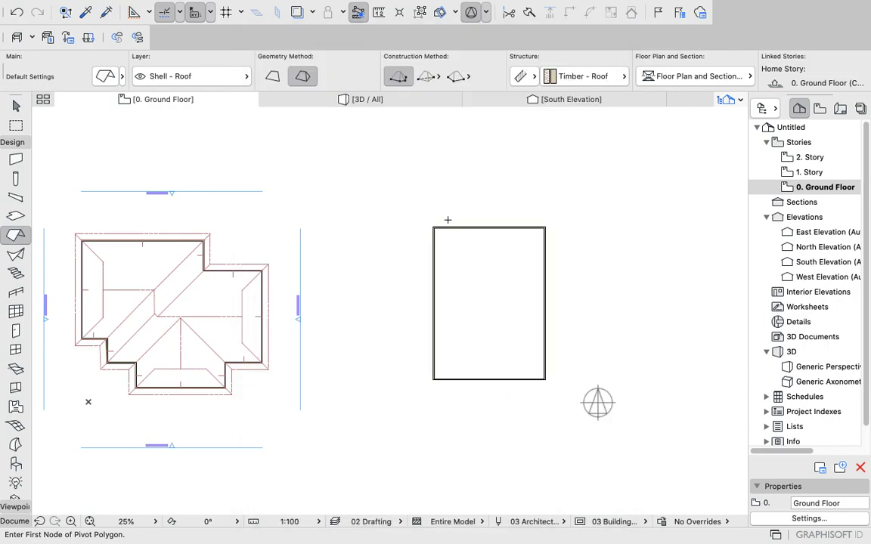
{"action": "scroll", "coordinate": [448, 221], "scroll_direction": "up", "scroll_amount": 4}
{"action": "left_click", "coordinate": [417, 240]}
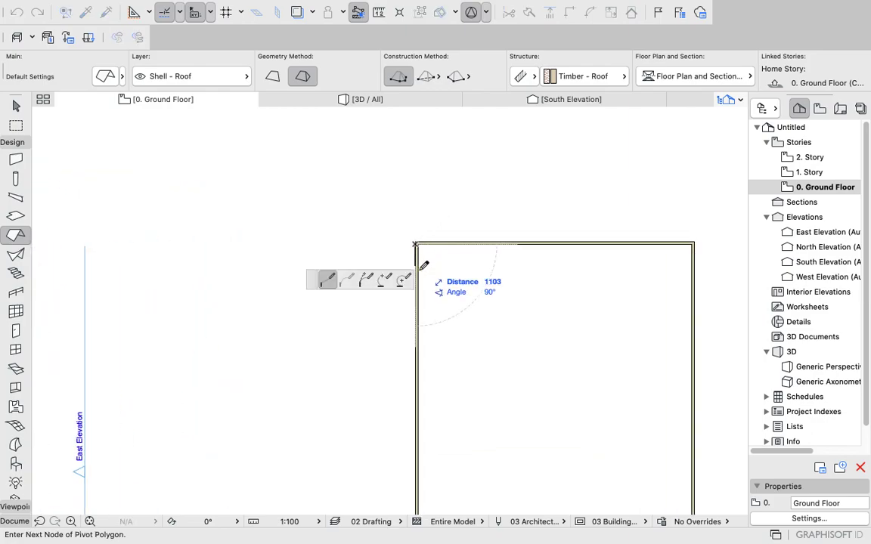
{"action": "scroll", "coordinate": [420, 246], "scroll_direction": "down", "scroll_amount": 7}
{"action": "scroll", "coordinate": [432, 335], "scroll_direction": "up", "scroll_amount": 6}
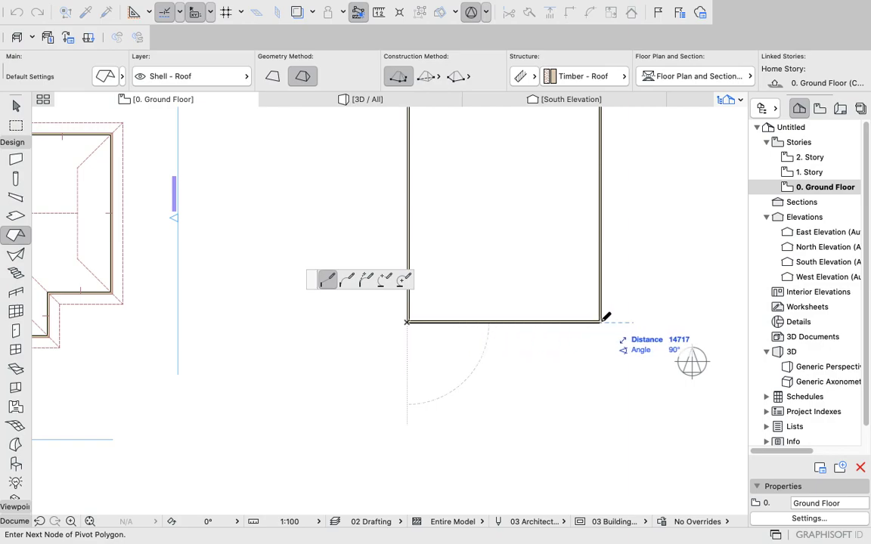
{"action": "scroll", "coordinate": [606, 317], "scroll_direction": "up", "scroll_amount": 5}
{"action": "left_click", "coordinate": [599, 339]}
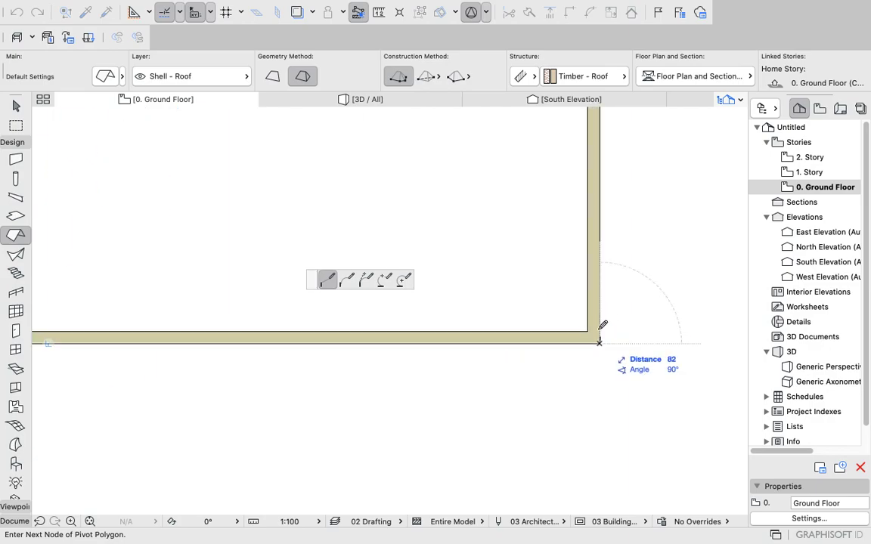
Complete the roof's pivot polygon along the east and north outer wall edges and close it on the west wall.
{"action": "scroll", "coordinate": [602, 325], "scroll_direction": "down", "scroll_amount": 10}
{"action": "scroll", "coordinate": [605, 190], "scroll_direction": "up", "scroll_amount": 8}
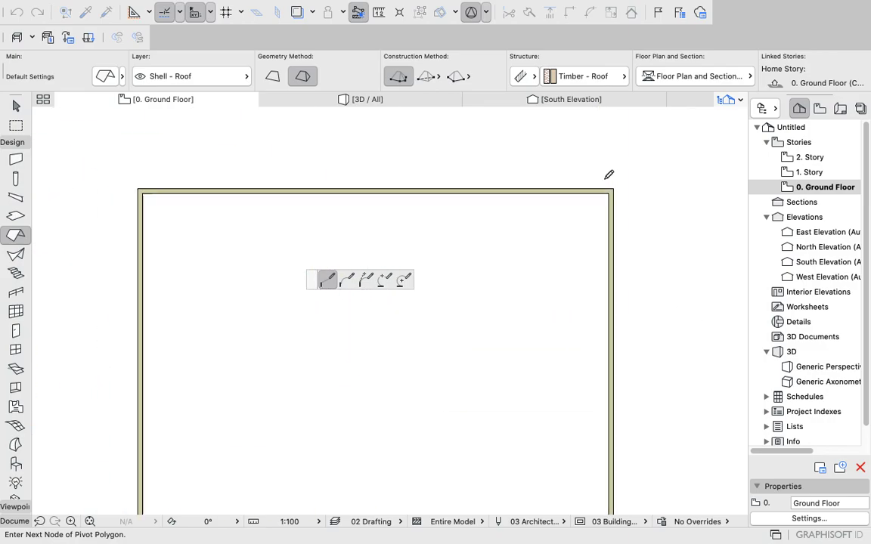
{"action": "left_click", "coordinate": [615, 189]}
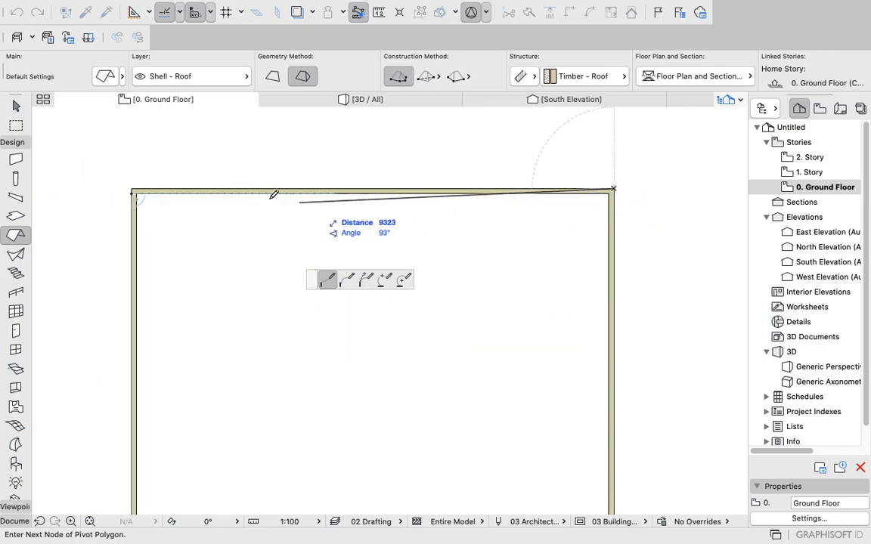
{"action": "scroll", "coordinate": [136, 185], "scroll_direction": "up", "scroll_amount": 8}
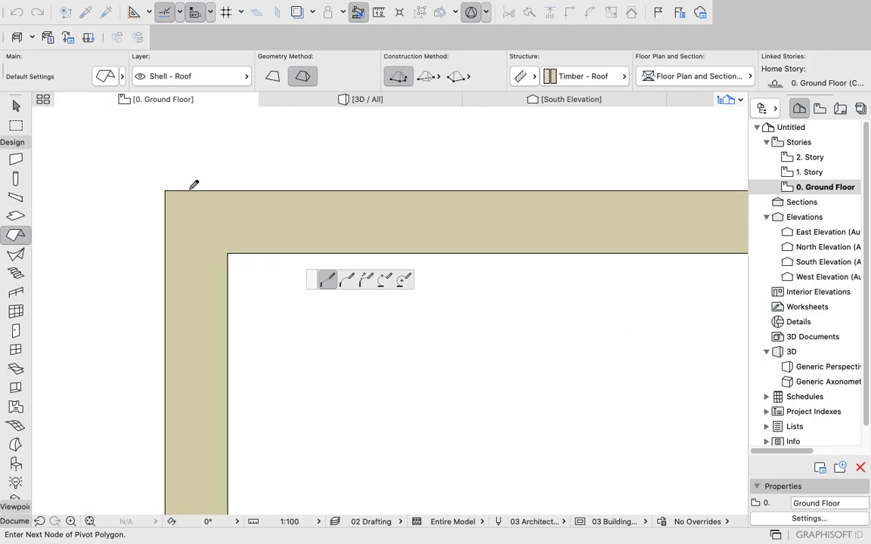
{"action": "left_click", "coordinate": [164, 190]}
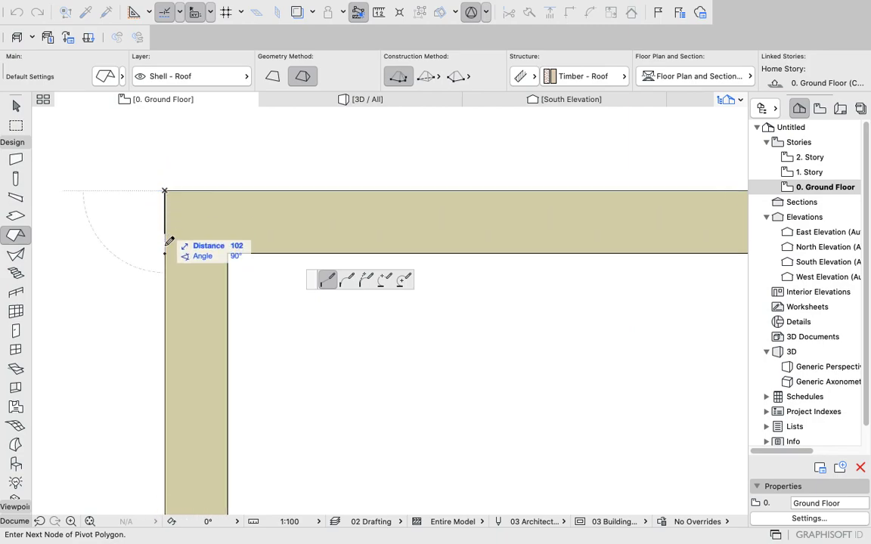
{"action": "double_click", "coordinate": [167, 253]}
{"action": "scroll", "coordinate": [162, 227], "scroll_direction": "down", "scroll_amount": 3}
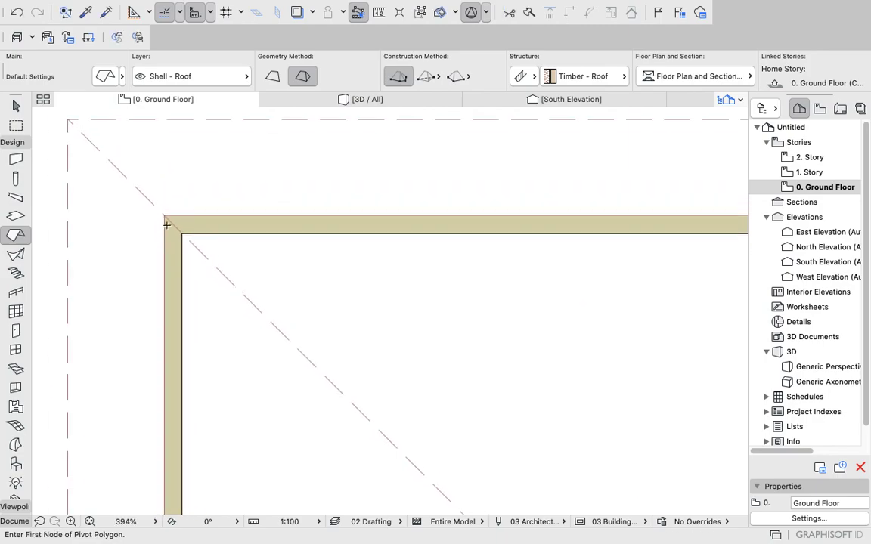
Examine the new building's hip roof and brick walls beside the existing house in the 3D view.
{"action": "scroll", "coordinate": [166, 224], "scroll_direction": "down", "scroll_amount": 6}
{"action": "left_click", "coordinate": [370, 100]}
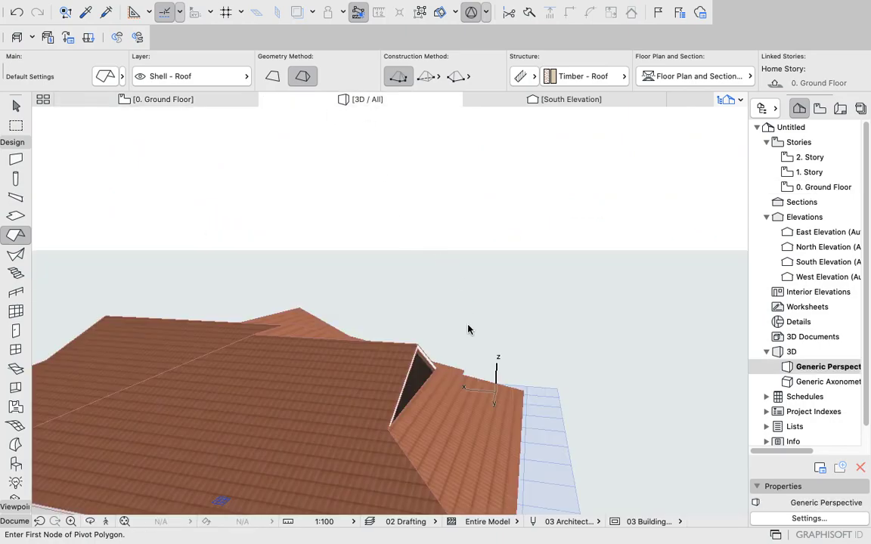
{"action": "scroll", "coordinate": [389, 307], "scroll_direction": "down", "scroll_amount": 10}
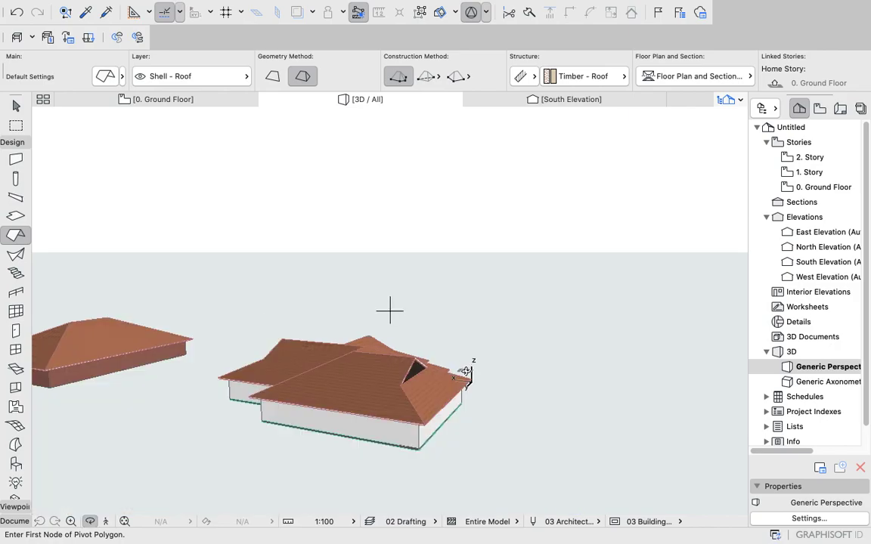
{"action": "scroll", "coordinate": [278, 375], "scroll_direction": "down", "scroll_amount": 5}
{"action": "scroll", "coordinate": [121, 376], "scroll_direction": "up", "scroll_amount": 10}
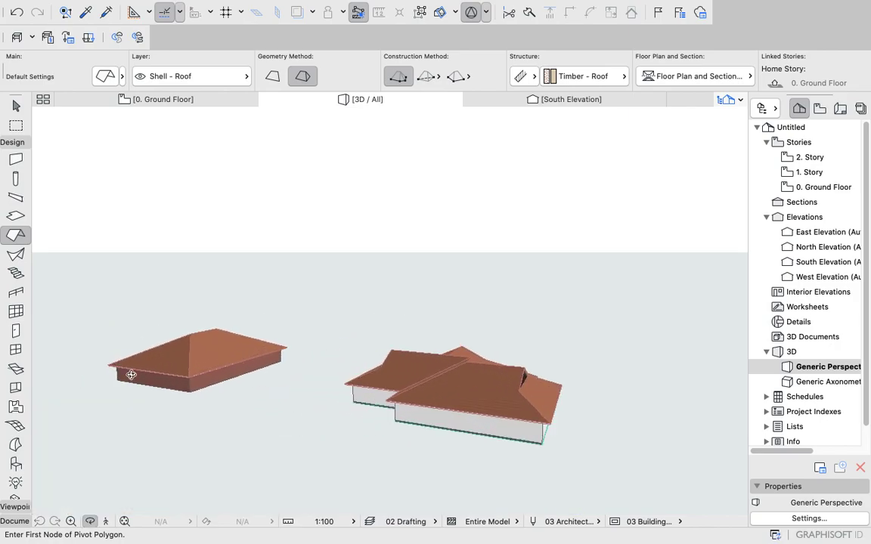
{"action": "scroll", "coordinate": [103, 378], "scroll_direction": "up", "scroll_amount": 10}
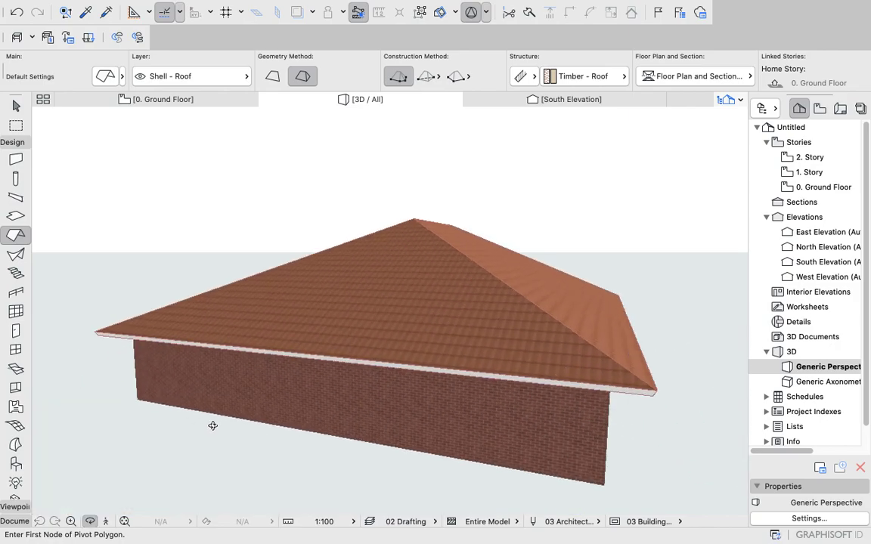
{"action": "middle_click_drag", "start_coordinate": [255, 341], "coordinate": [309, 362], "text": "shift"}
{"action": "scroll", "coordinate": [309, 364], "scroll_direction": "down", "scroll_amount": 10}
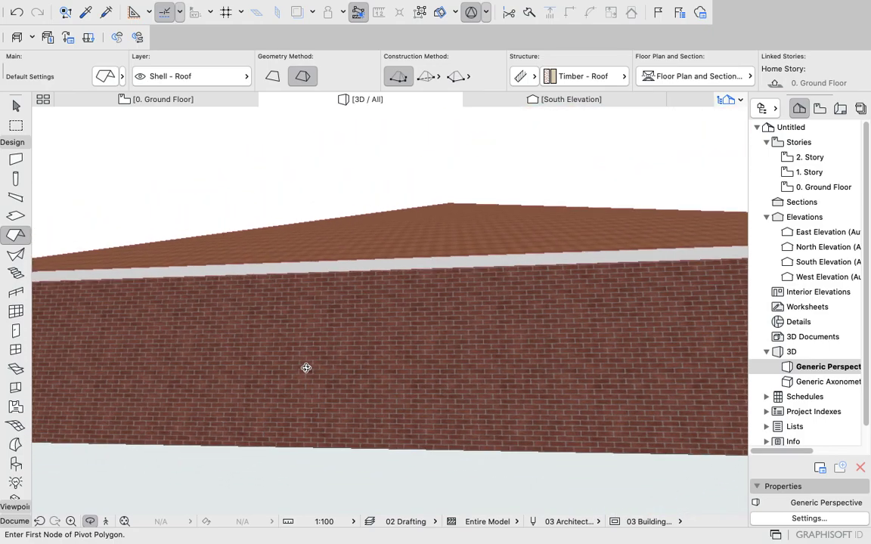
Split the new rectangular building's multi-plane roof into single-plane roofs on the ground floor plan.
{"action": "middle_click_drag", "start_coordinate": [219, 375], "coordinate": [283, 298], "text": "shift"}
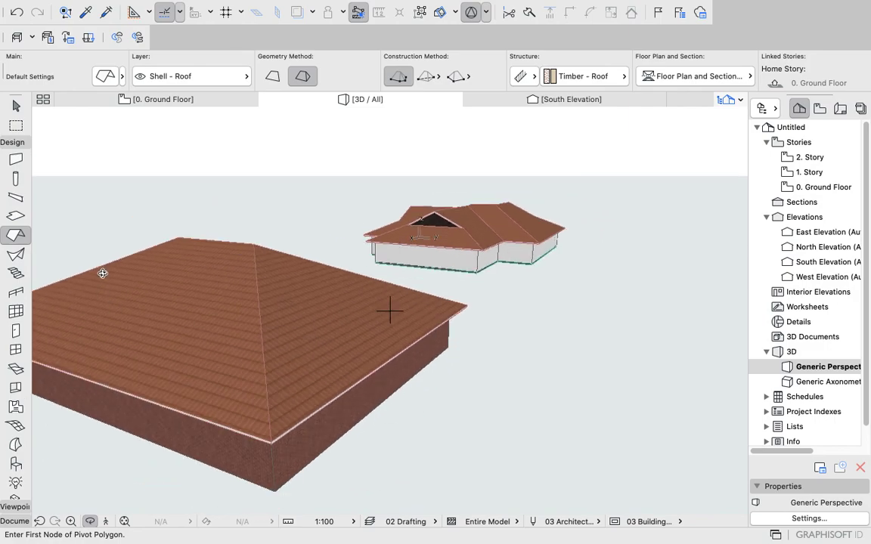
{"action": "left_click", "coordinate": [133, 100]}
{"action": "scroll", "coordinate": [344, 337], "scroll_direction": "down", "scroll_amount": 6}
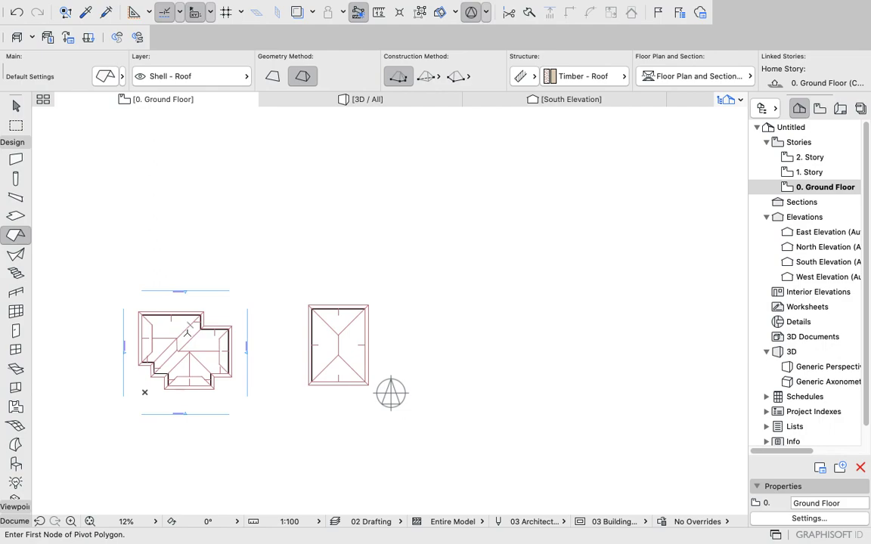
{"action": "key", "text": "super+a"}
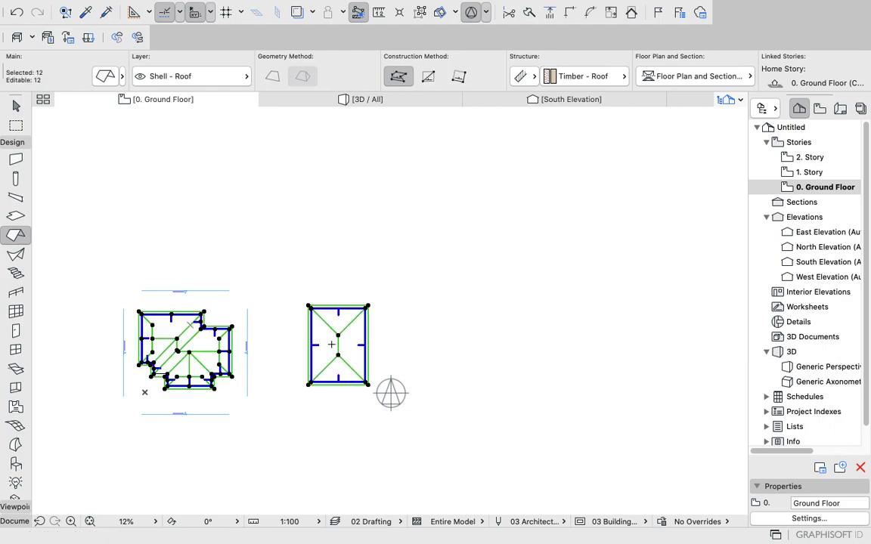
{"action": "key", "text": "Escape"}
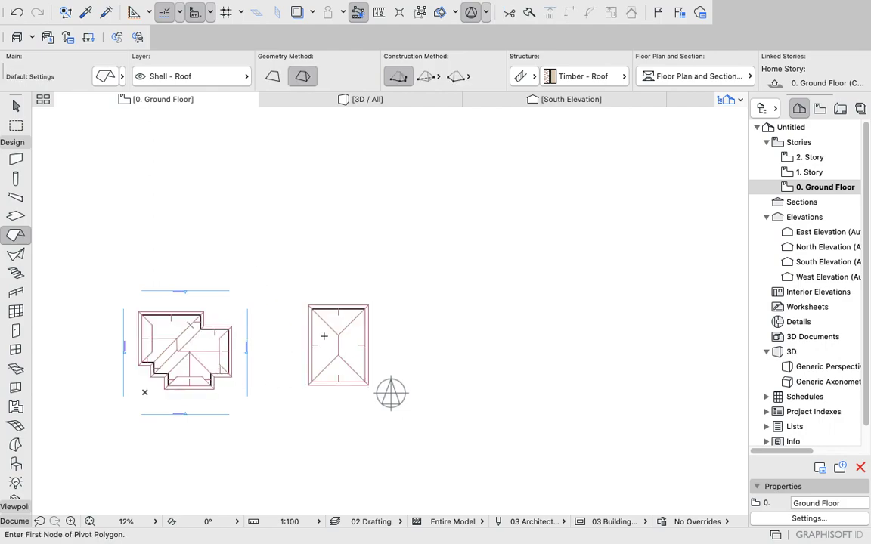
{"action": "scroll", "coordinate": [324, 336], "scroll_direction": "up", "scroll_amount": 4}
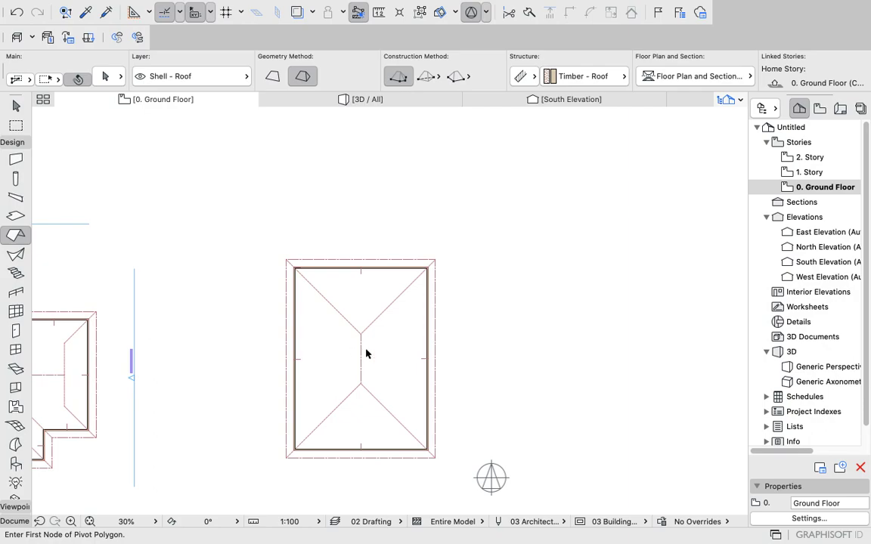
{"action": "left_click", "coordinate": [365, 340], "text": "shift"}
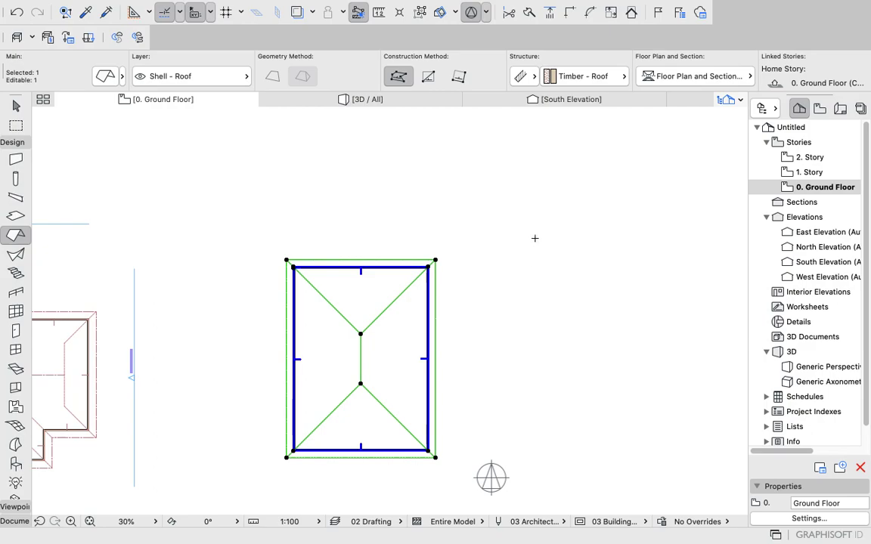
{"action": "right_click", "coordinate": [535, 239]}
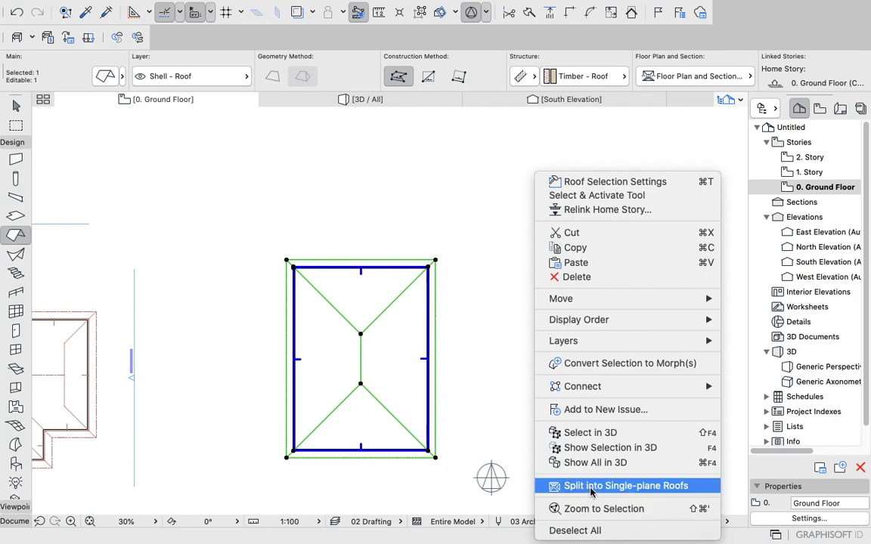
{"action": "left_click", "coordinate": [636, 490]}
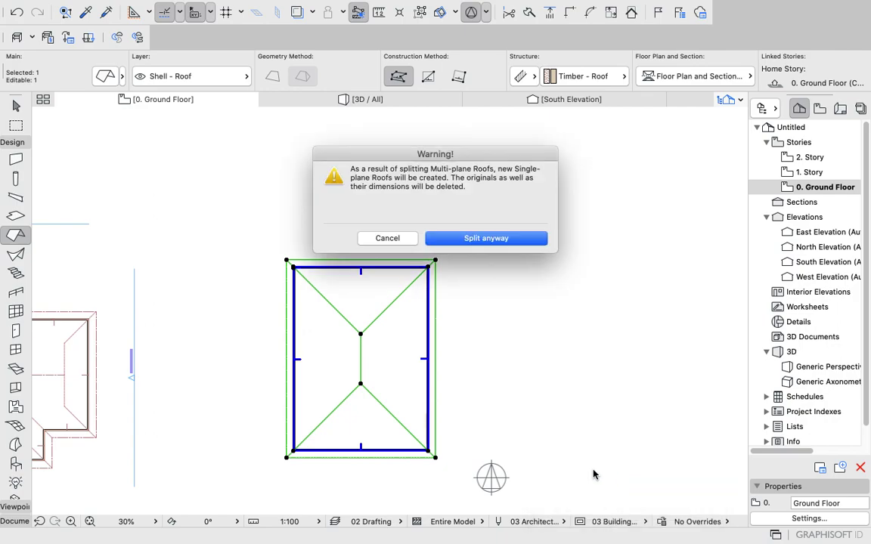
{"action": "left_click", "coordinate": [492, 238]}
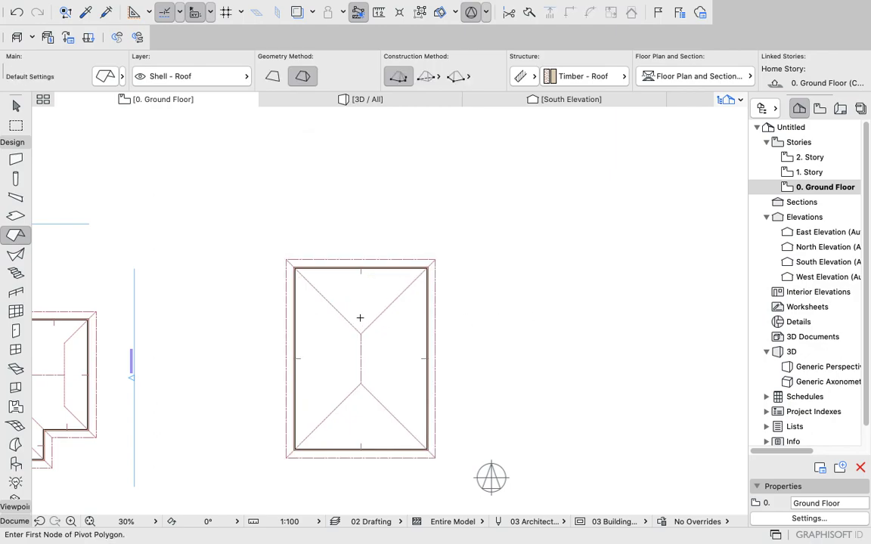
{"action": "left_click", "coordinate": [339, 318], "text": "shift"}
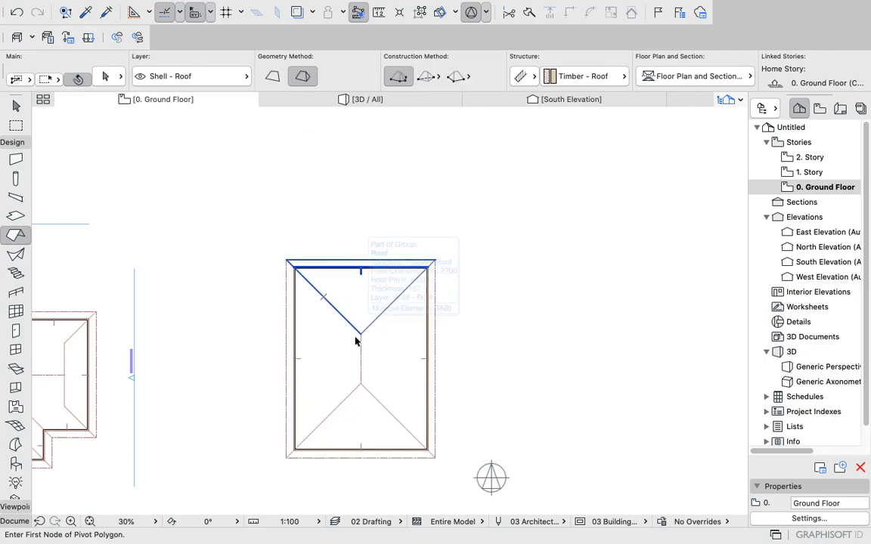
{"action": "left_click", "coordinate": [355, 338]}
{"action": "right_click", "coordinate": [362, 316]}
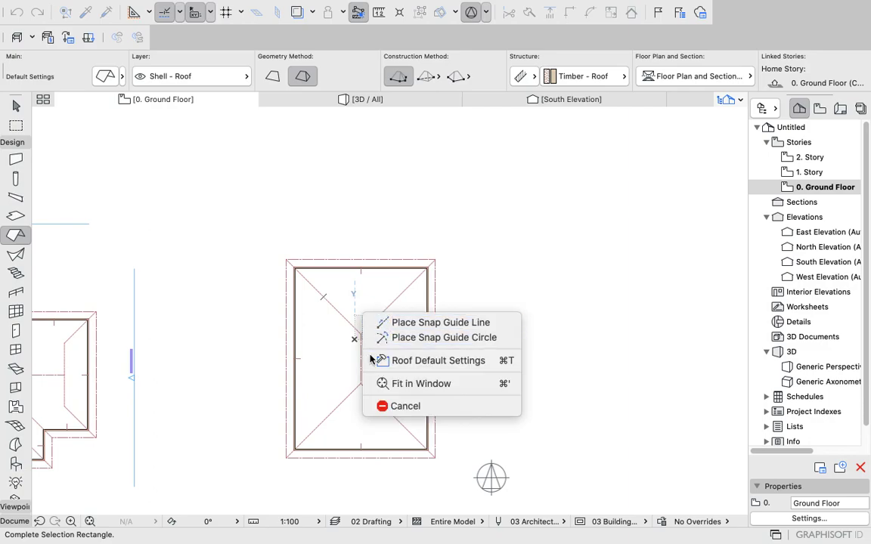
{"action": "left_click", "coordinate": [395, 406]}
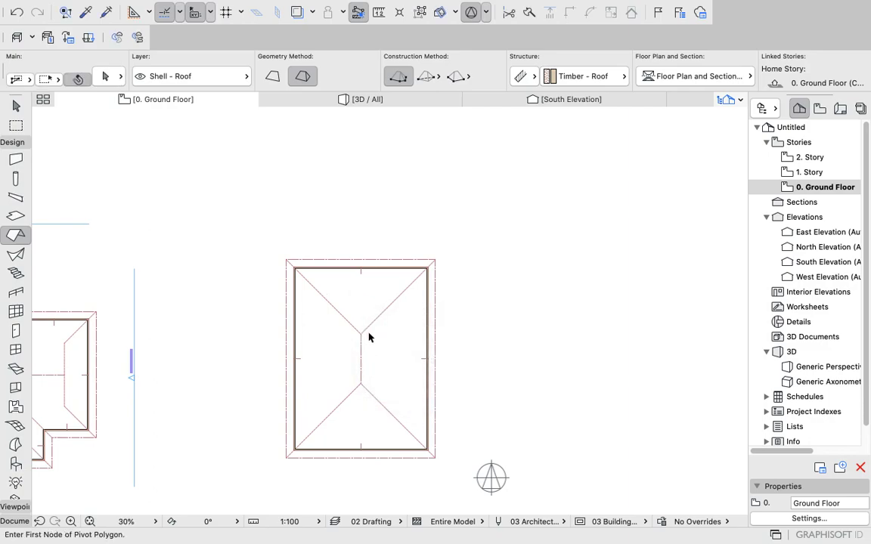
Ungroup the new building's single-plane roofs so that each plane can be edited separately.
{"action": "left_click", "coordinate": [365, 338]}
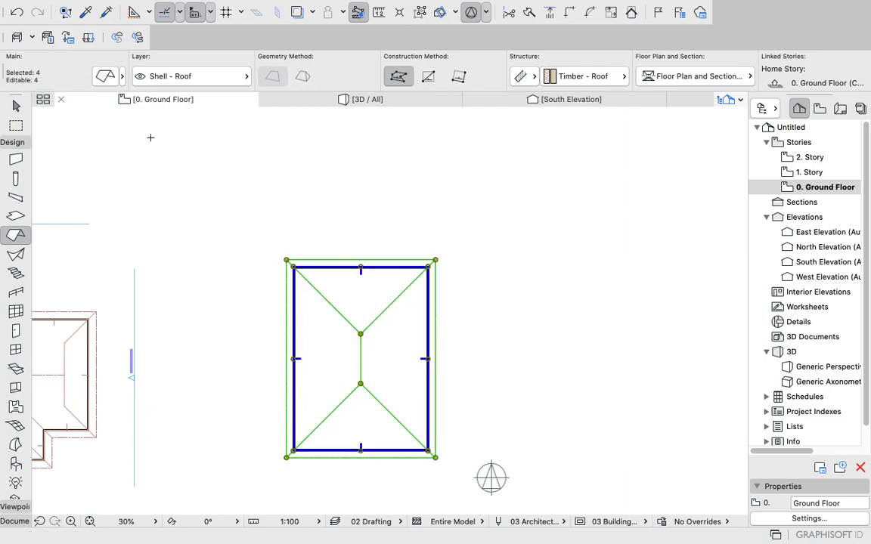
{"action": "left_click", "coordinate": [137, 7]}
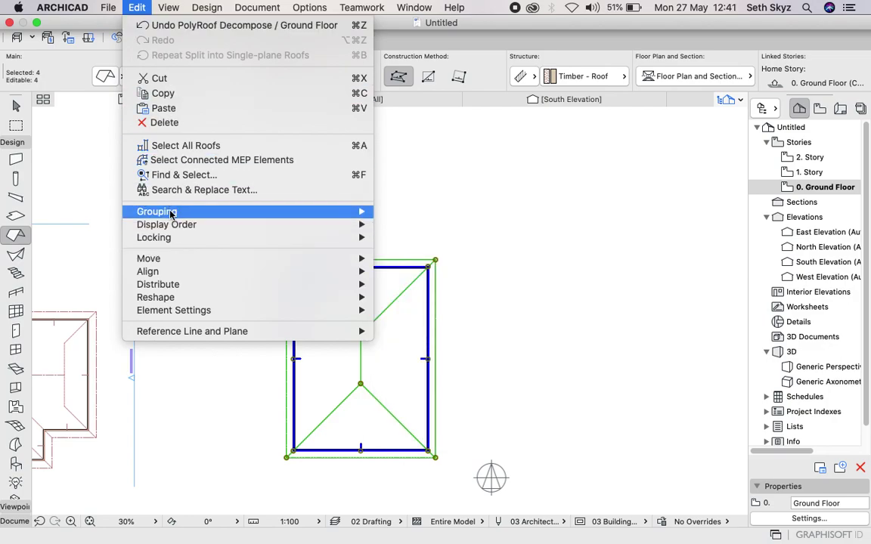
{"action": "mouse_move", "coordinate": [171, 211]}
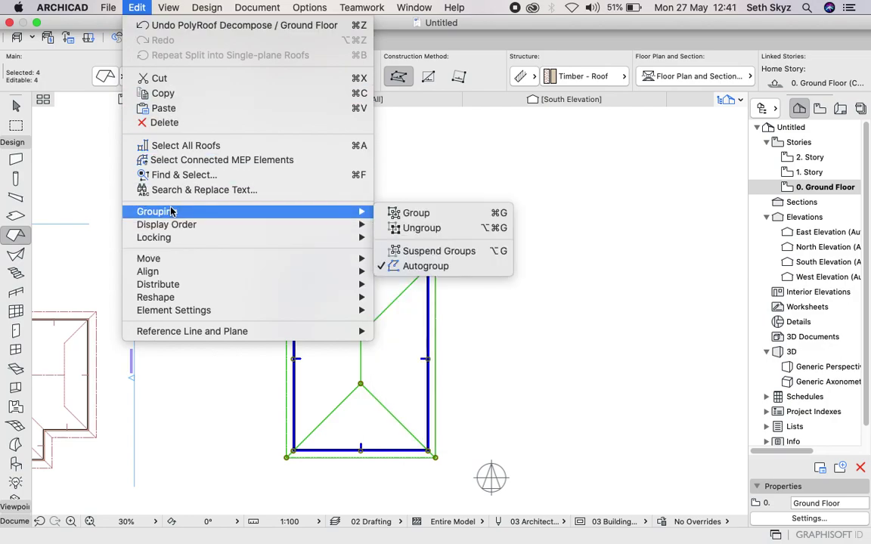
{"action": "left_click", "coordinate": [425, 229]}
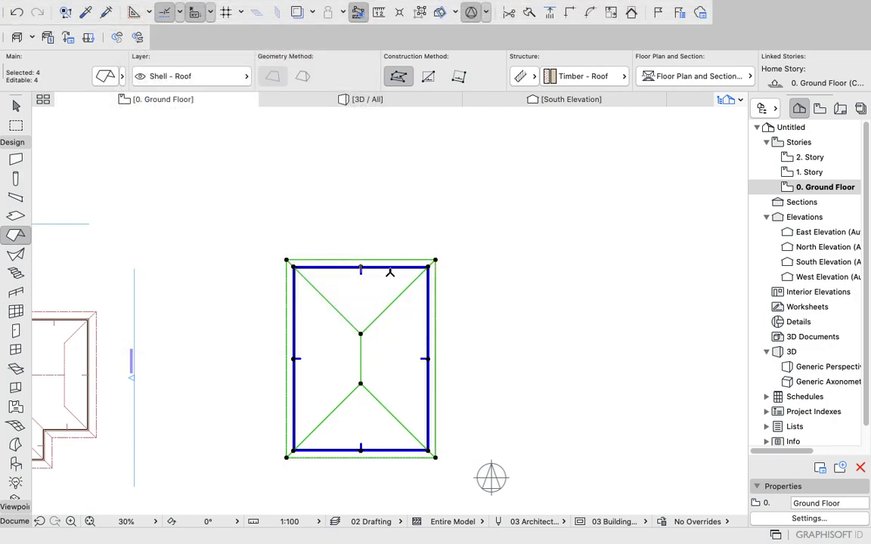
Insert a polygon node on the southwest hip edge near the ridge end and place it at the southwest roof corner.
{"action": "scroll", "coordinate": [352, 388], "scroll_direction": "down", "scroll_amount": 3}
{"action": "scroll", "coordinate": [334, 398], "scroll_direction": "up", "scroll_amount": 6}
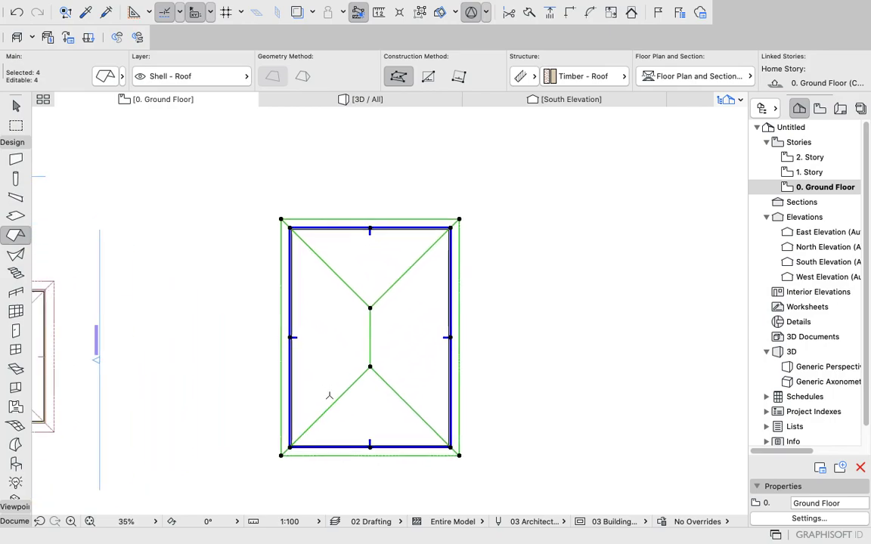
{"action": "scroll", "coordinate": [373, 382], "scroll_direction": "down", "scroll_amount": 3}
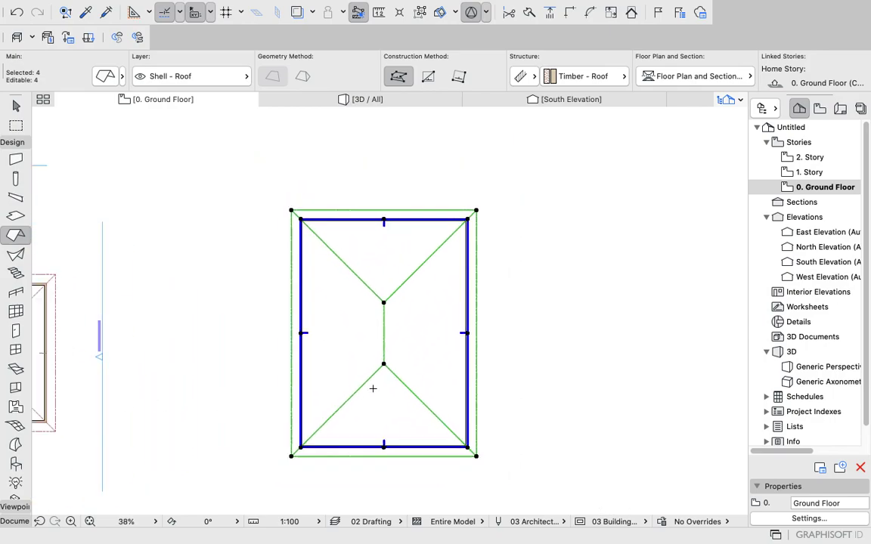
{"action": "scroll", "coordinate": [378, 369], "scroll_direction": "up", "scroll_amount": 3}
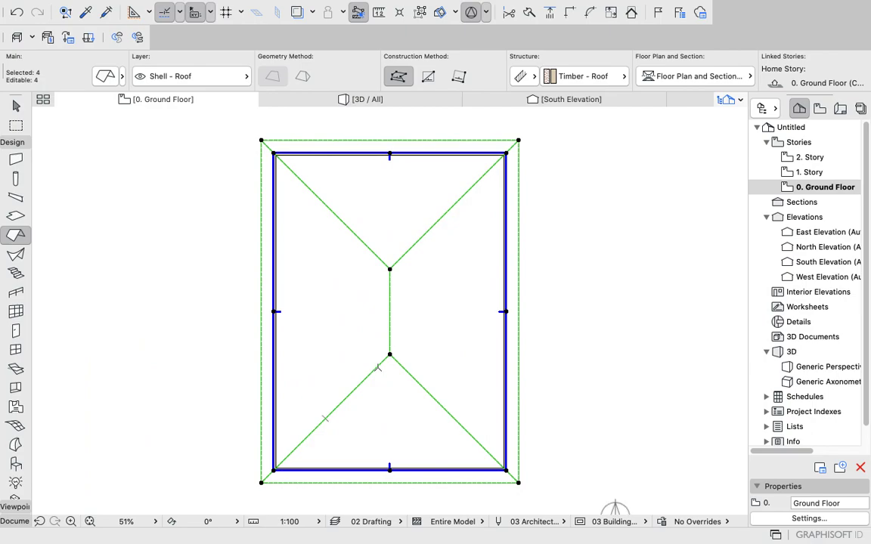
{"action": "scroll", "coordinate": [378, 368], "scroll_direction": "up", "scroll_amount": 2}
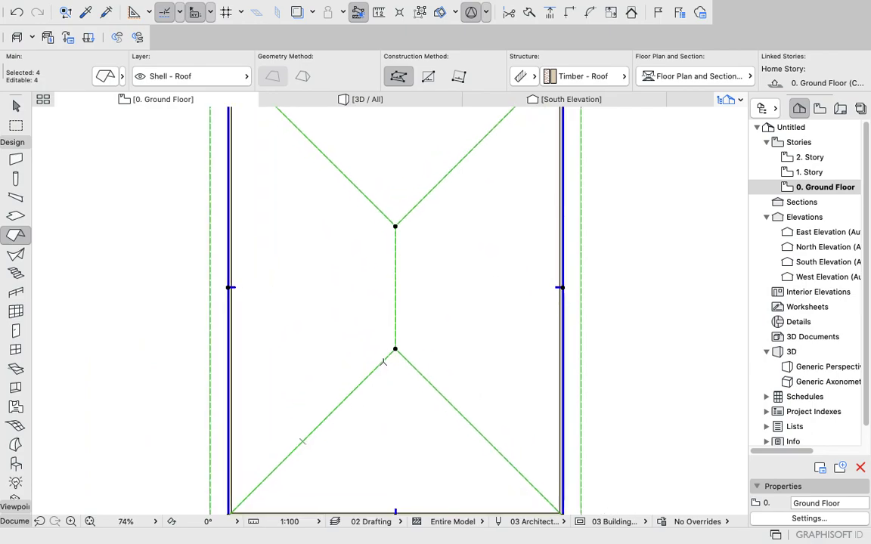
{"action": "left_click", "coordinate": [383, 362]}
{"action": "scroll", "coordinate": [342, 394], "scroll_direction": "down", "scroll_amount": 3}
{"action": "scroll", "coordinate": [293, 446], "scroll_direction": "up", "scroll_amount": 2}
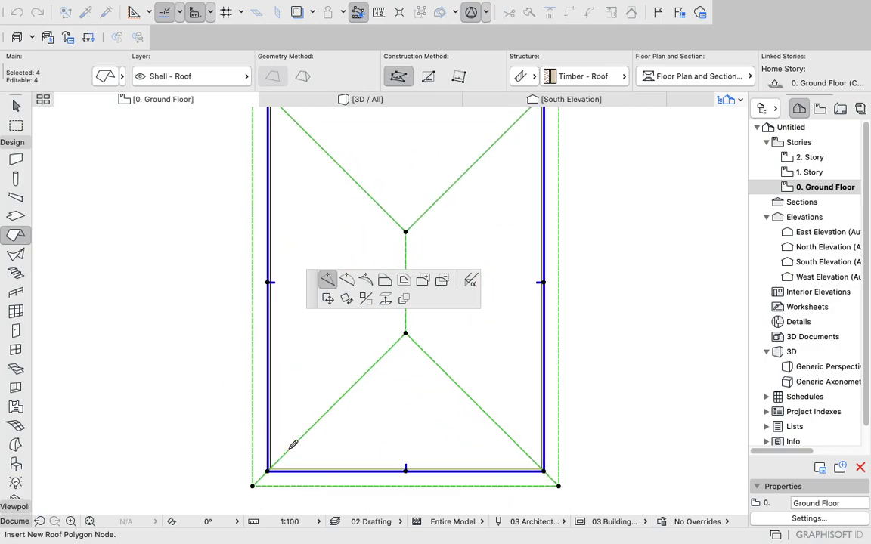
{"action": "scroll", "coordinate": [252, 485], "scroll_direction": "up", "scroll_amount": 5}
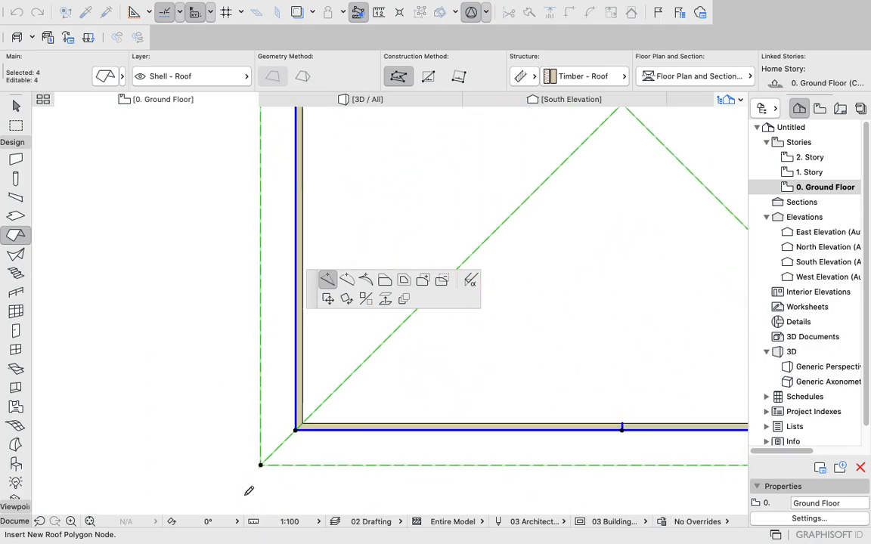
{"action": "left_click", "coordinate": [287, 430]}
{"action": "scroll", "coordinate": [257, 436], "scroll_direction": "down", "scroll_amount": 5}
{"action": "scroll", "coordinate": [408, 232], "scroll_direction": "down", "scroll_amount": 3}
{"action": "scroll", "coordinate": [451, 292], "scroll_direction": "up", "scroll_amount": 2}
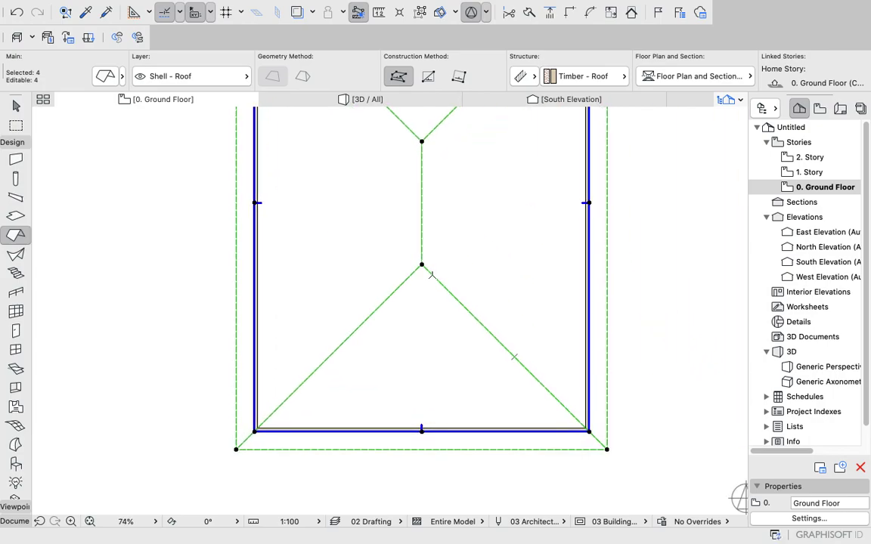
Insert a node from the southeast hip edge at the southeast eave corner and move the ridge's south end node onto the south eave.
{"action": "left_click", "coordinate": [430, 274]}
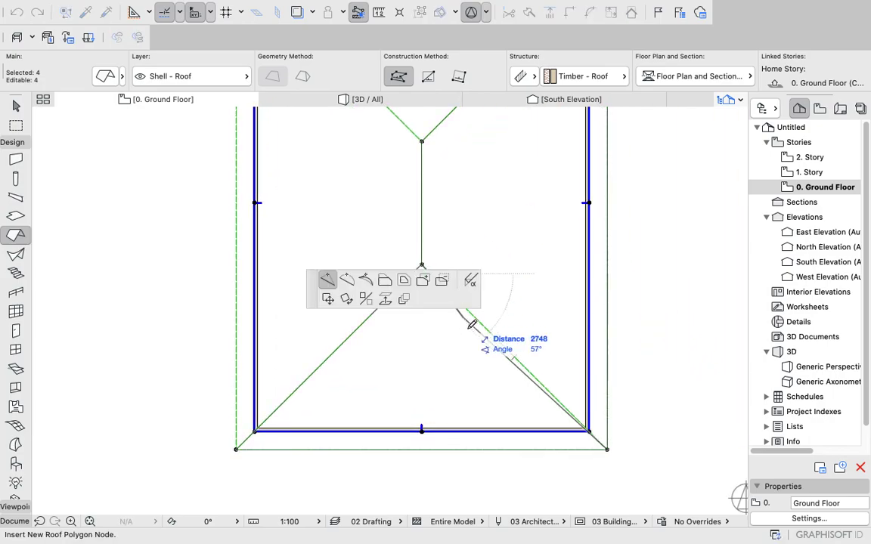
{"action": "left_click", "coordinate": [607, 449]}
{"action": "left_click", "coordinate": [421, 263]}
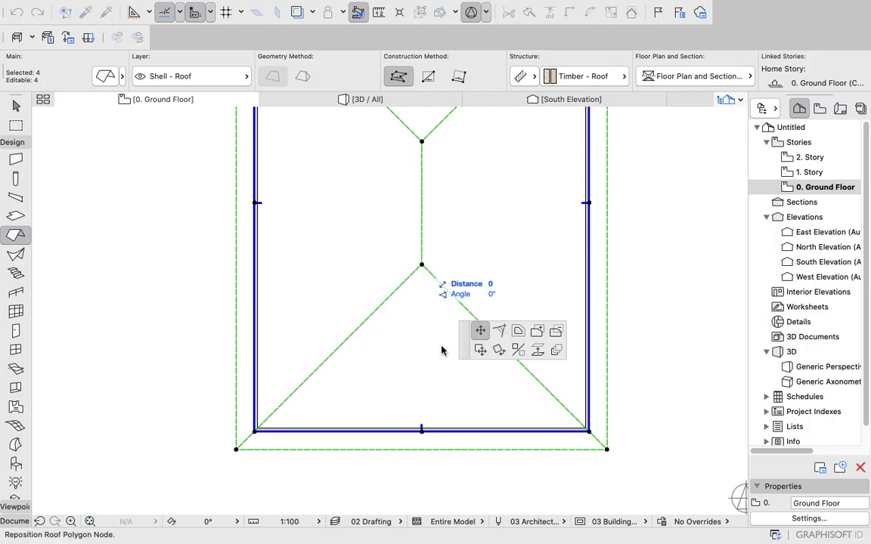
{"action": "left_click", "coordinate": [426, 451]}
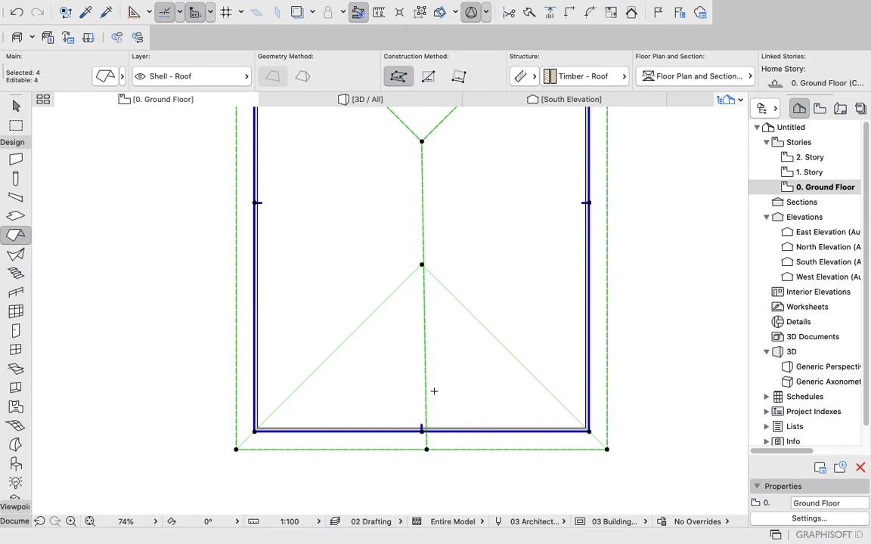
Examine the extended side roof planes at the building's south end in plan and in 3D.
{"action": "scroll", "coordinate": [434, 392], "scroll_direction": "down", "scroll_amount": 3}
{"action": "scroll", "coordinate": [434, 393], "scroll_direction": "up", "scroll_amount": 7}
{"action": "scroll", "coordinate": [433, 397], "scroll_direction": "up", "scroll_amount": 2}
{"action": "scroll", "coordinate": [431, 399], "scroll_direction": "down", "scroll_amount": 6}
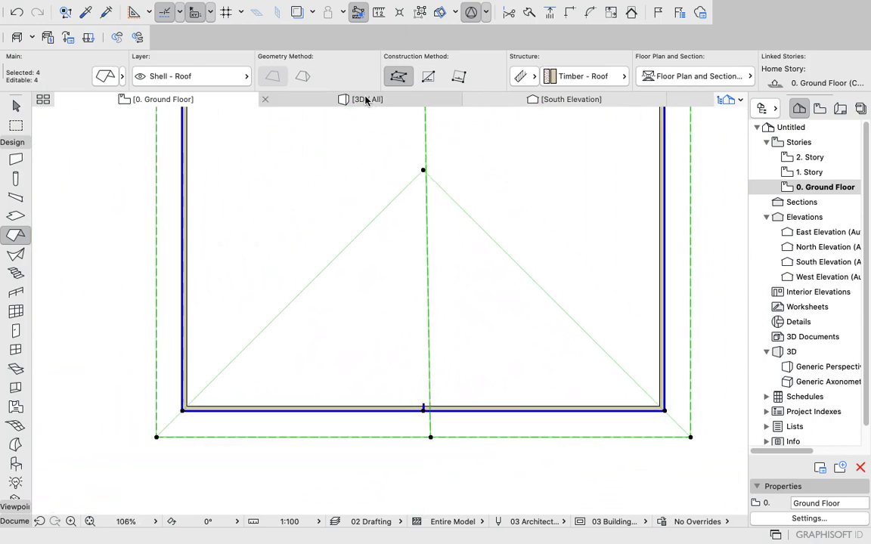
{"action": "left_click", "coordinate": [366, 99]}
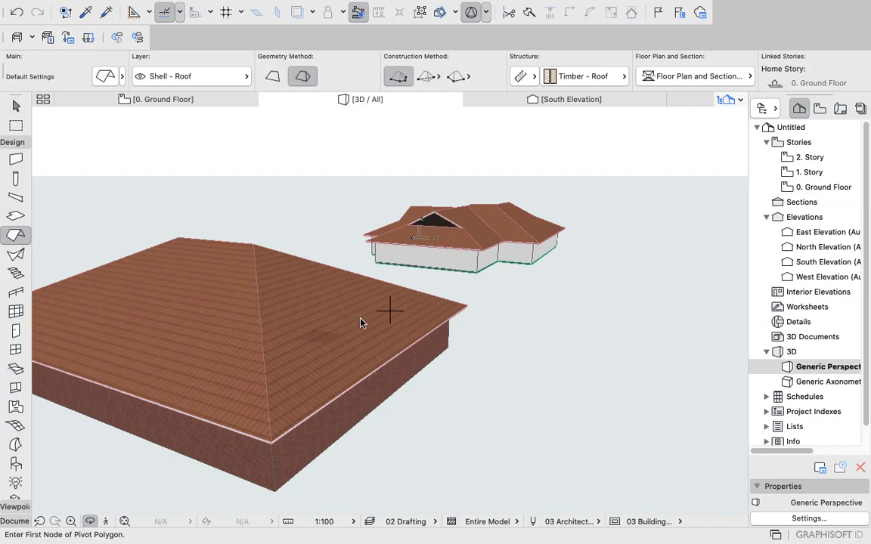
{"action": "scroll", "coordinate": [337, 336], "scroll_direction": "down", "scroll_amount": 5}
{"action": "middle_click_drag", "start_coordinate": [145, 346], "coordinate": [350, 338], "text": "shift"}
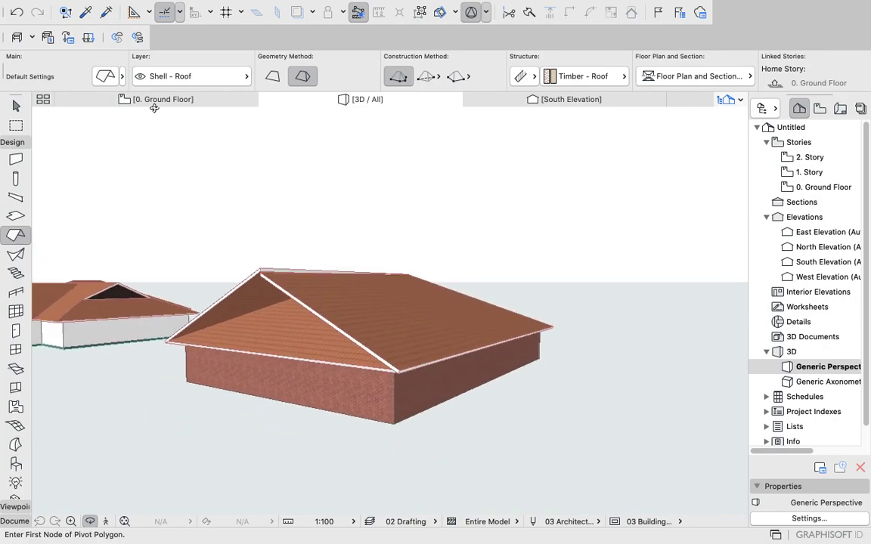
Insert nodes from both north hip edges near the ridge end and place them at the northeast and northwest eave corners.
{"action": "left_click", "coordinate": [155, 99]}
{"action": "scroll", "coordinate": [375, 319], "scroll_direction": "up", "scroll_amount": 2}
{"action": "scroll", "coordinate": [369, 324], "scroll_direction": "down", "scroll_amount": 8}
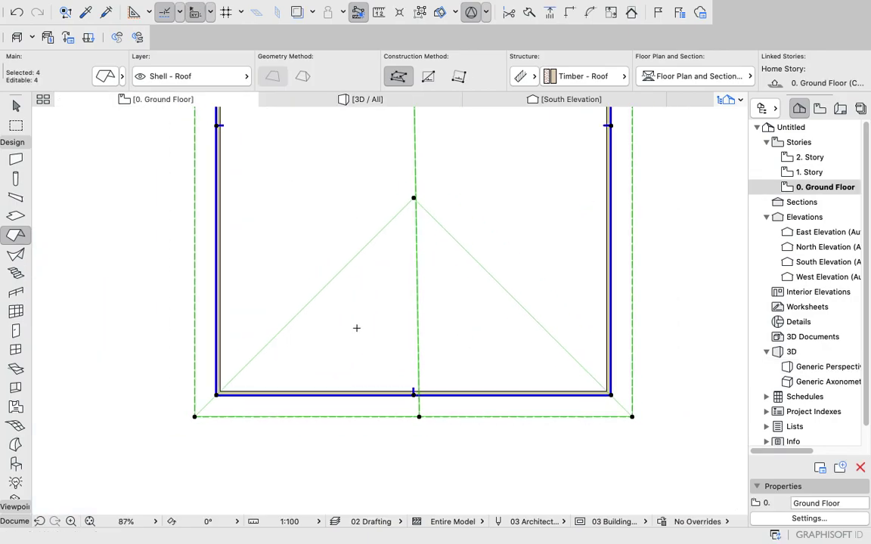
{"action": "scroll", "coordinate": [389, 281], "scroll_direction": "up", "scroll_amount": 9}
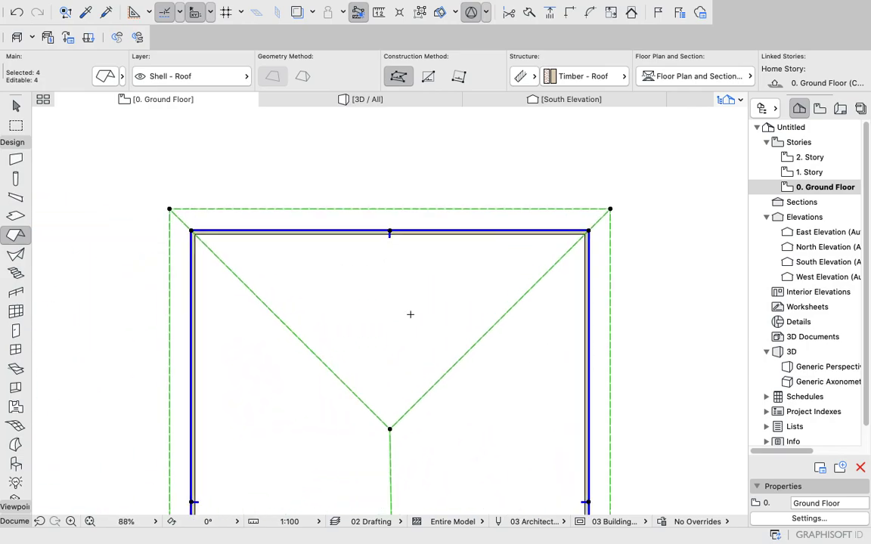
{"action": "left_click", "coordinate": [401, 419]}
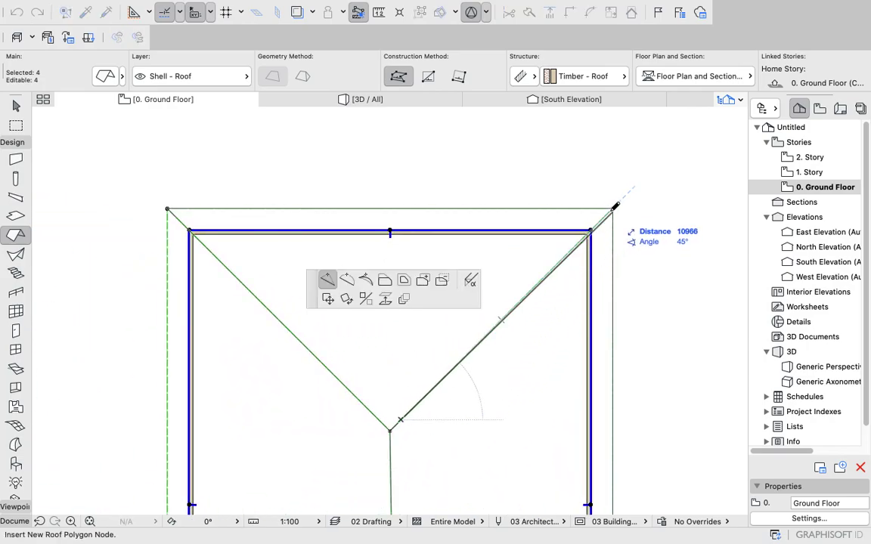
{"action": "left_click", "coordinate": [611, 211]}
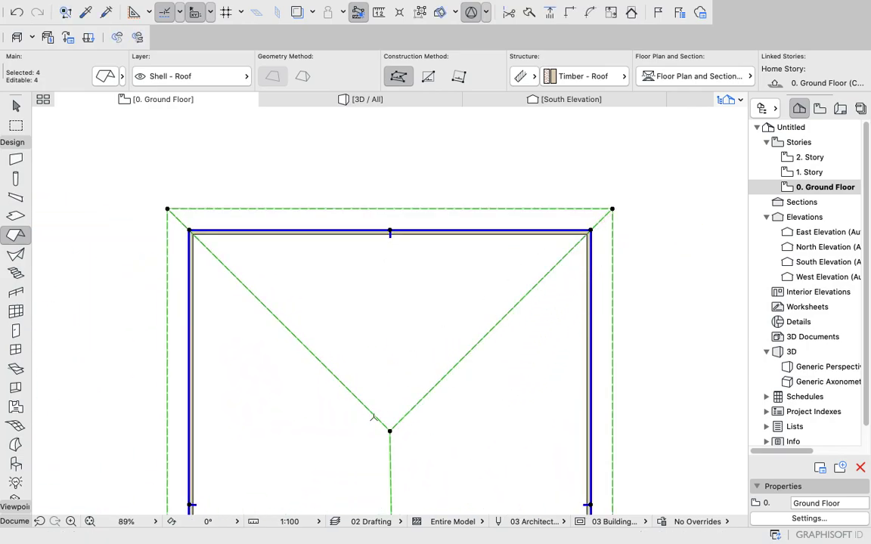
{"action": "left_click", "coordinate": [373, 417]}
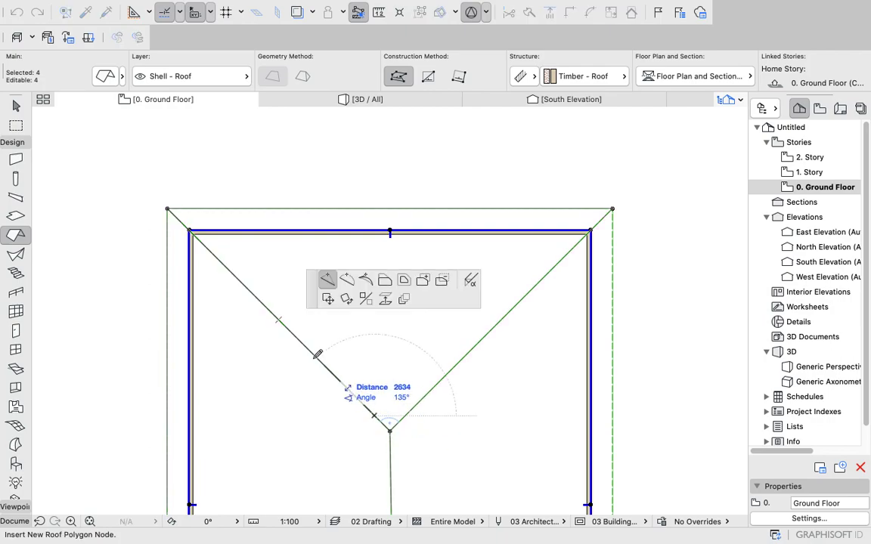
{"action": "left_click", "coordinate": [167, 208]}
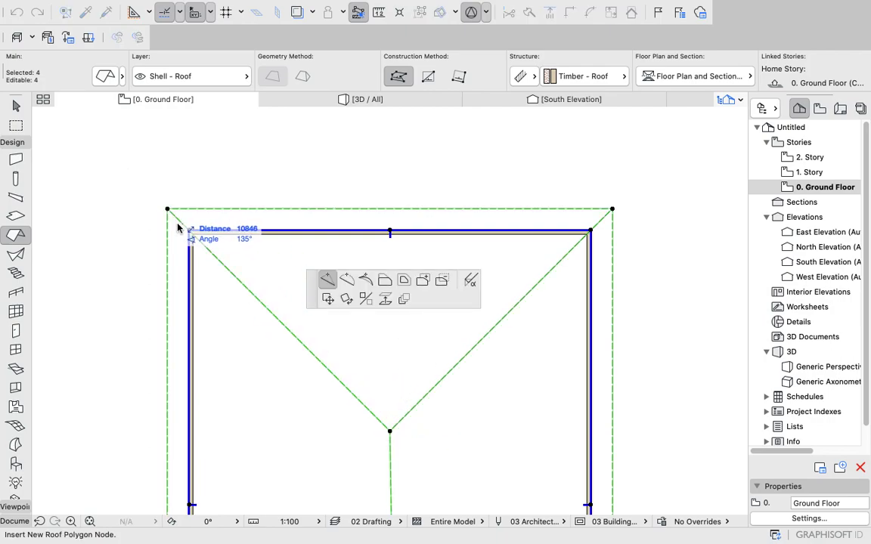
{"action": "left_click", "coordinate": [390, 431]}
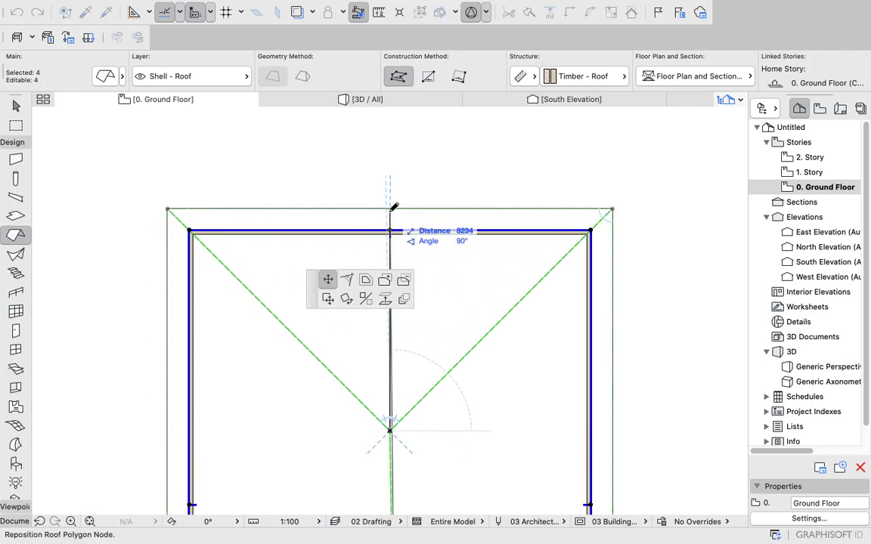
{"action": "left_click", "coordinate": [390, 209]}
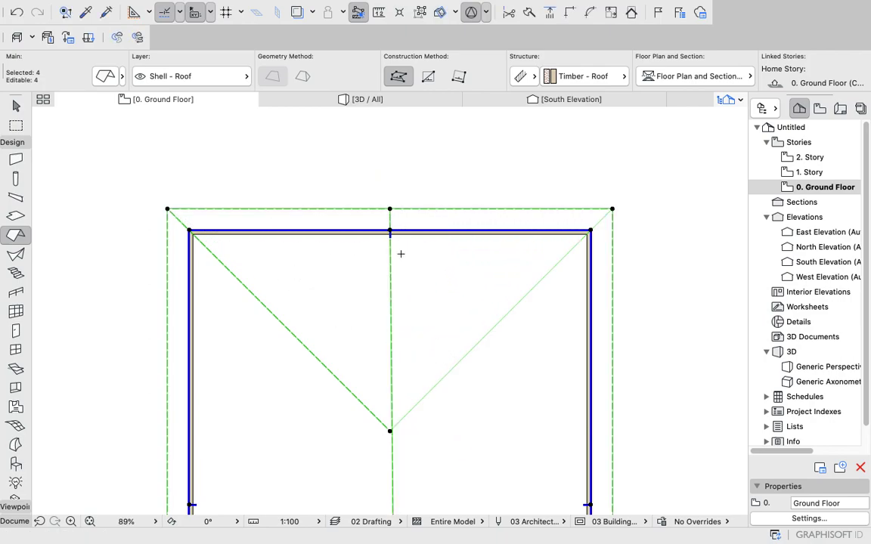
{"action": "key", "text": "super+z"}
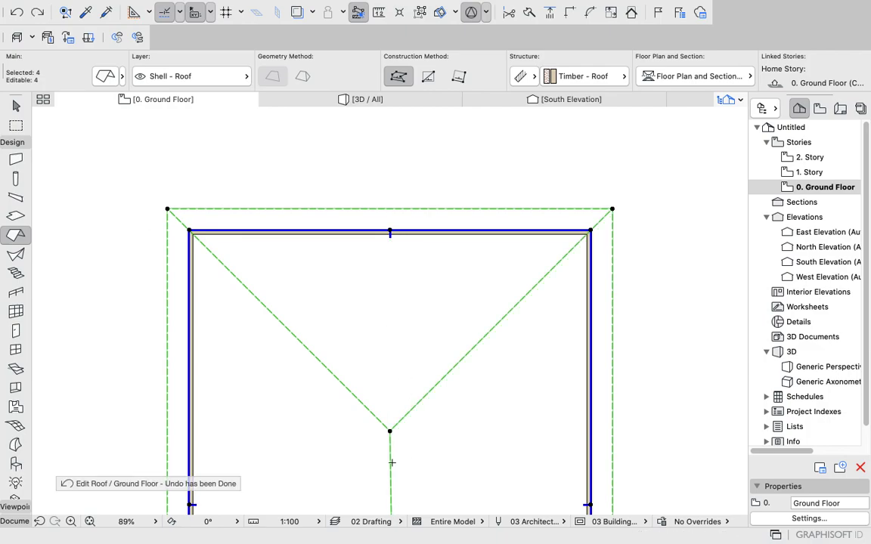
Move the ridge's north end node onto the north eave.
{"action": "left_click", "coordinate": [390, 431]}
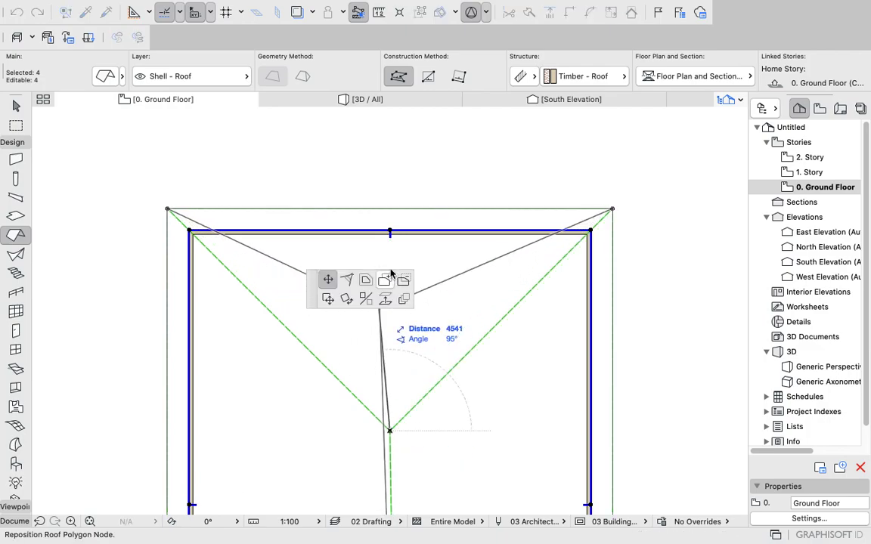
{"action": "scroll", "coordinate": [389, 211], "scroll_direction": "up", "scroll_amount": 1}
{"action": "scroll", "coordinate": [389, 211], "scroll_direction": "up", "scroll_amount": 3}
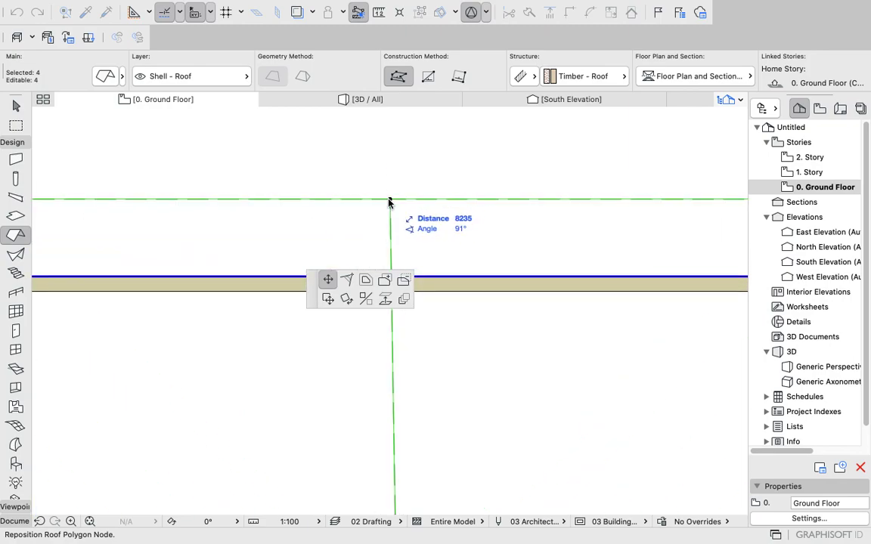
{"action": "left_click", "coordinate": [390, 196]}
{"action": "scroll", "coordinate": [390, 198], "scroll_direction": "down", "scroll_amount": 5}
Delete the sloping roof plane at the near end of the building in the 3D view.
{"action": "left_click", "coordinate": [326, 99]}
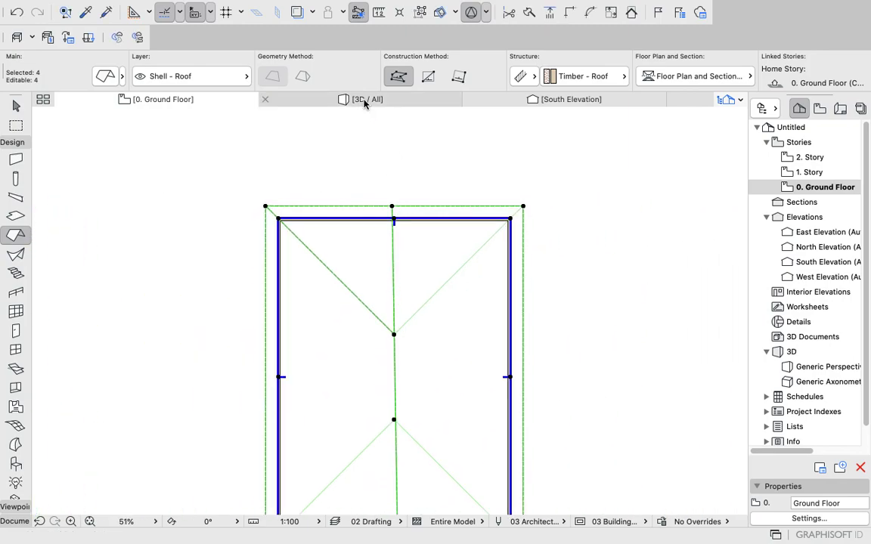
{"action": "key", "text": "Escape"}
{"action": "middle_click_drag", "start_coordinate": [457, 350], "coordinate": [209, 368], "text": "shift"}
{"action": "scroll", "coordinate": [339, 395], "scroll_direction": "down", "scroll_amount": 5}
{"action": "middle_click_drag", "start_coordinate": [341, 419], "coordinate": [120, 187], "text": "shift"}
{"action": "left_click", "coordinate": [15, 126]}
{"action": "left_click", "coordinate": [16, 106]}
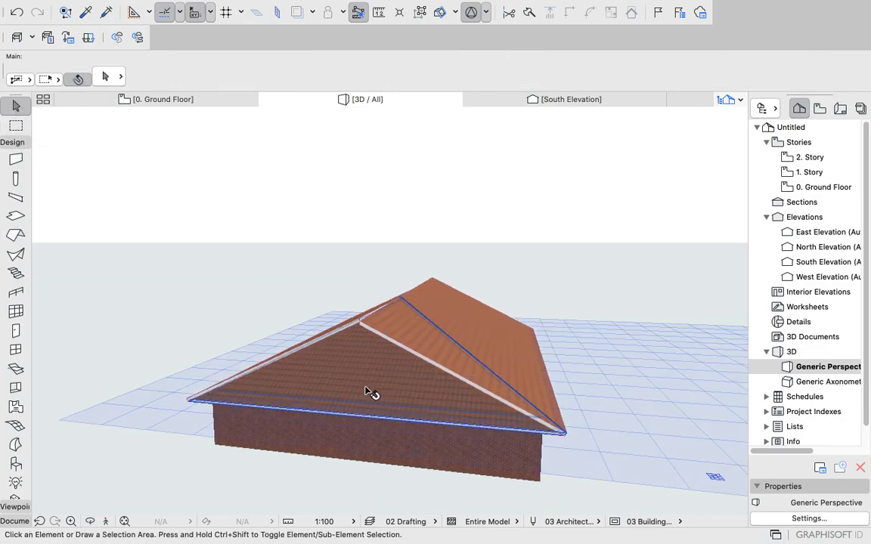
{"action": "scroll", "coordinate": [369, 391], "scroll_direction": "up", "scroll_amount": 5}
{"action": "left_click", "coordinate": [345, 381]}
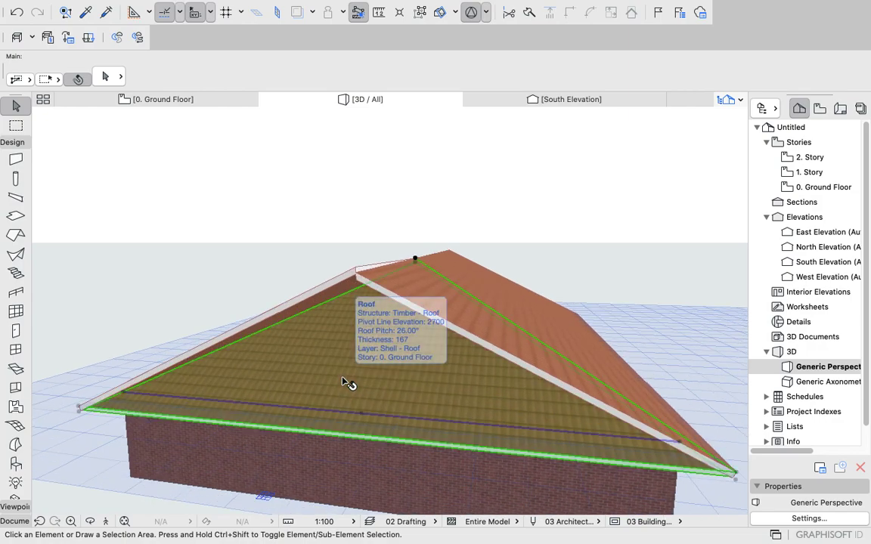
{"action": "right_click", "coordinate": [158, 200]}
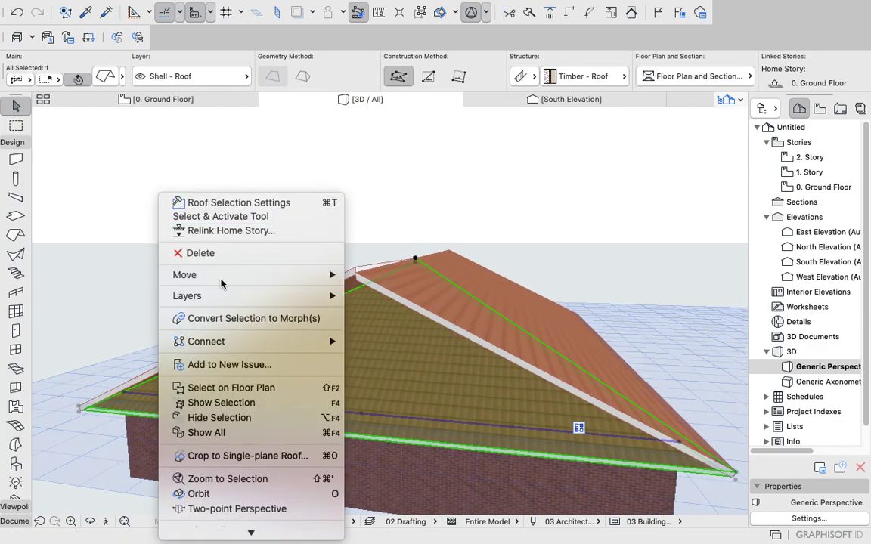
{"action": "left_click", "coordinate": [200, 256]}
{"action": "scroll", "coordinate": [293, 238], "scroll_direction": "down", "scroll_amount": 2}
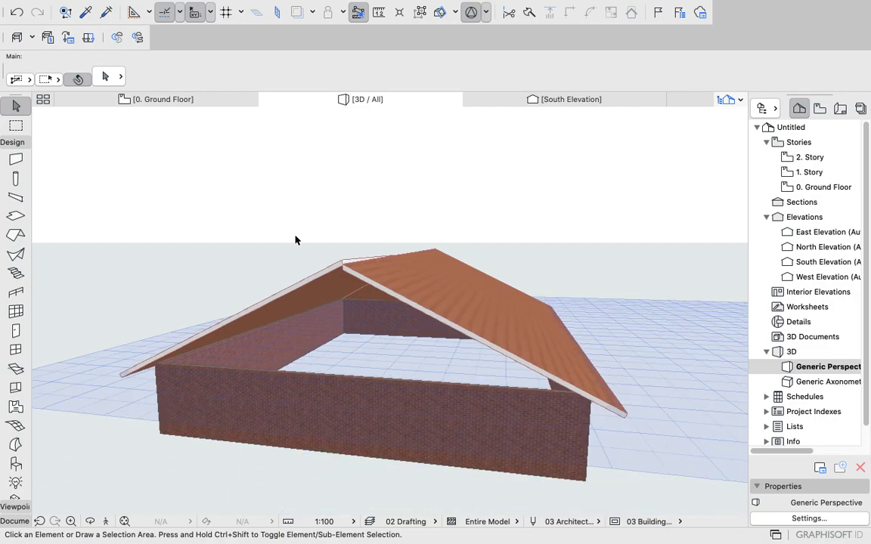
Delete the remaining sloping roof plane at the opposite end of the building in 3D.
{"action": "middle_click_drag", "start_coordinate": [293, 248], "coordinate": [388, 306], "text": "shift"}
{"action": "scroll", "coordinate": [389, 307], "scroll_direction": "up", "scroll_amount": 4}
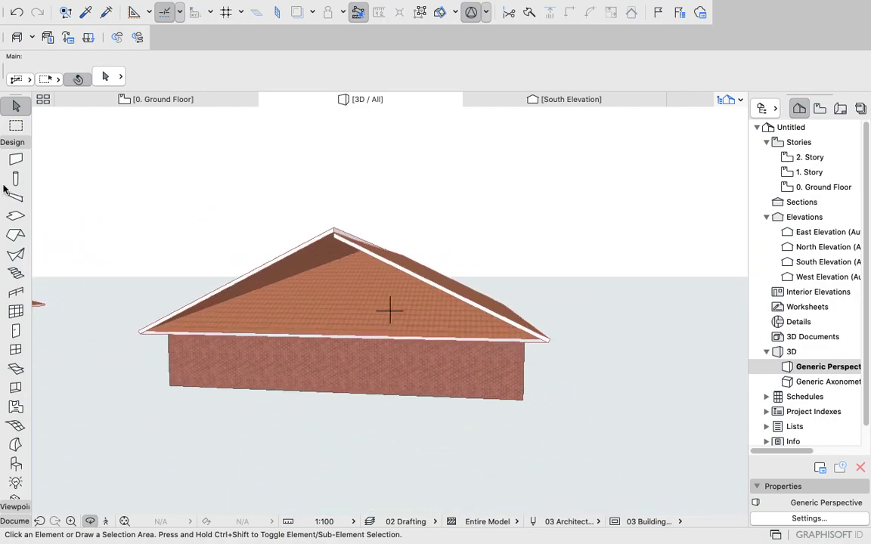
{"action": "left_click", "coordinate": [17, 124]}
{"action": "left_click", "coordinate": [16, 106]}
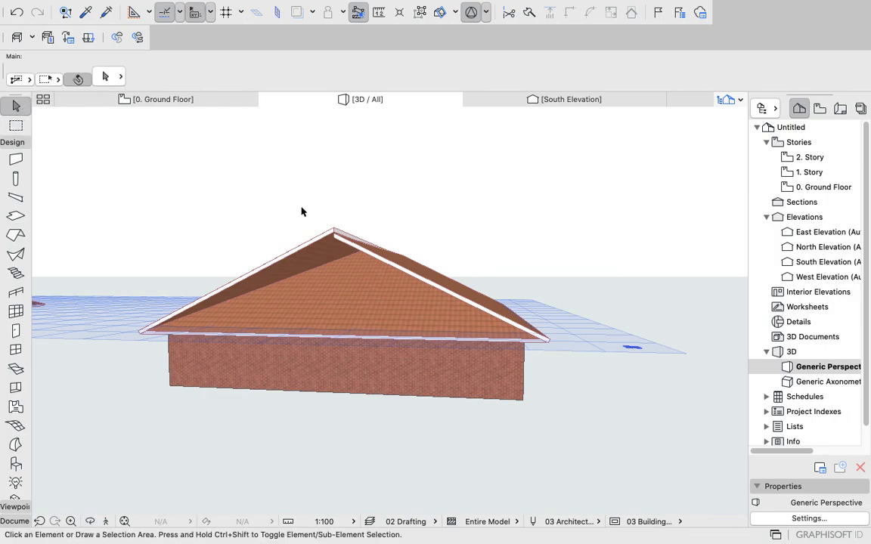
{"action": "left_click", "coordinate": [342, 316]}
{"action": "right_click", "coordinate": [539, 214]}
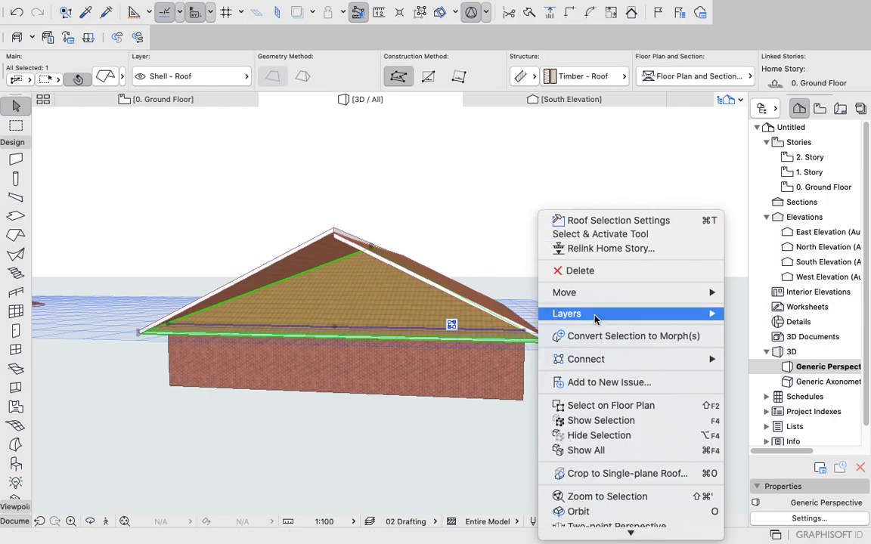
{"action": "left_click", "coordinate": [583, 272]}
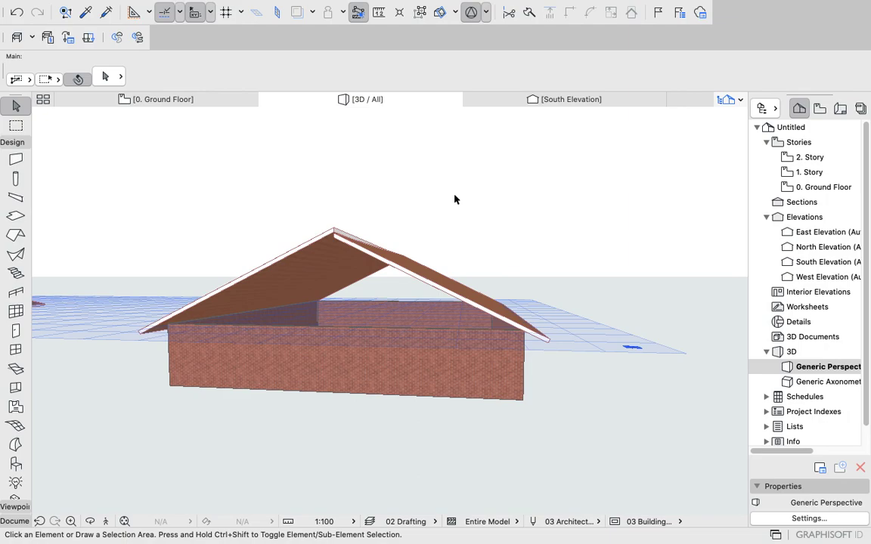
Examine the ridge between the two side roof planes in 3D and in plan.
{"action": "middle_click_drag", "start_coordinate": [459, 207], "coordinate": [262, 267], "text": "shift"}
{"action": "scroll", "coordinate": [198, 249], "scroll_direction": "up", "scroll_amount": 10}
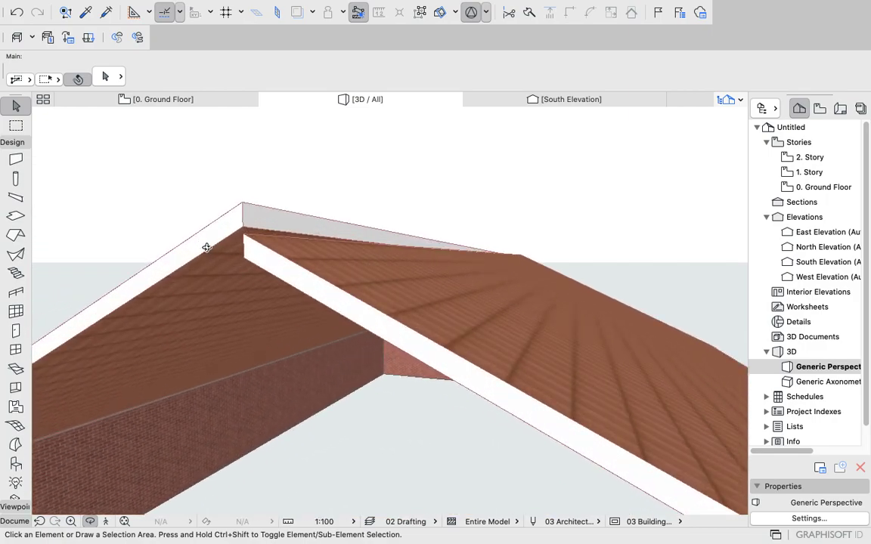
{"action": "middle_click_drag", "start_coordinate": [225, 313], "coordinate": [275, 285], "text": "shift"}
{"action": "scroll", "coordinate": [275, 285], "scroll_direction": "down", "scroll_amount": 5}
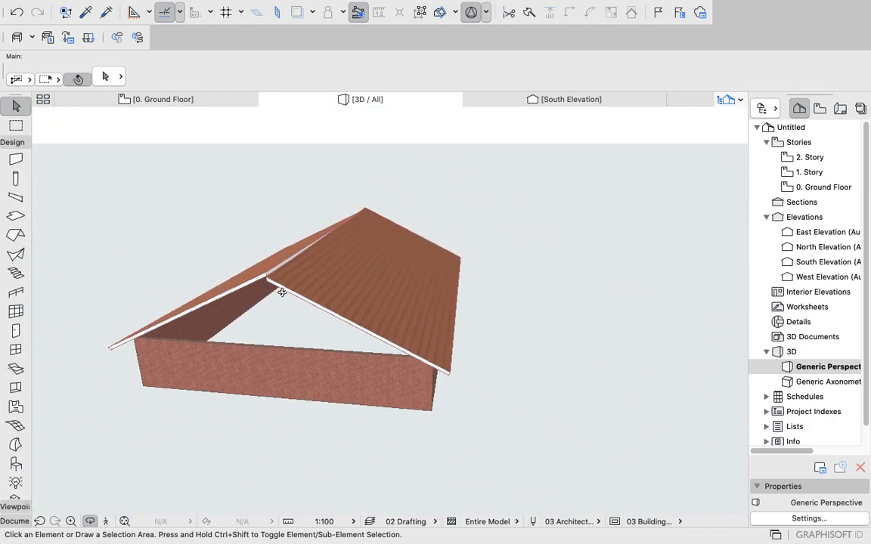
{"action": "left_click", "coordinate": [169, 105]}
{"action": "key", "text": "ctrl+a"}
{"action": "scroll", "coordinate": [418, 309], "scroll_direction": "down", "scroll_amount": 6}
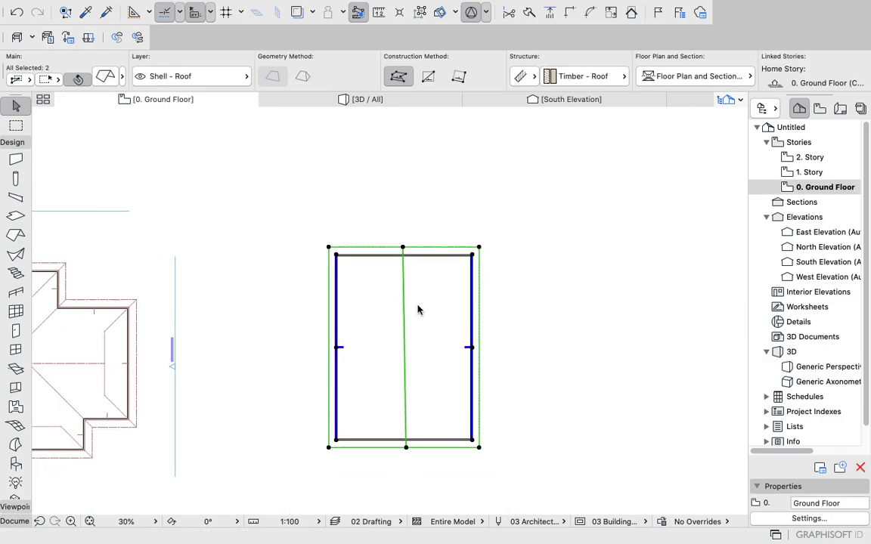
{"action": "scroll", "coordinate": [423, 333], "scroll_direction": "up", "scroll_amount": 3}
{"action": "scroll", "coordinate": [433, 344], "scroll_direction": "down", "scroll_amount": 1}
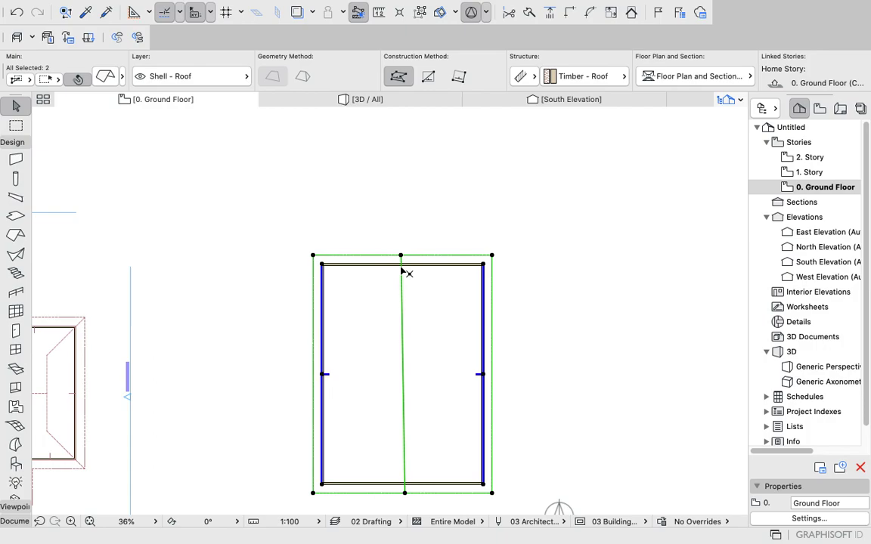
{"action": "scroll", "coordinate": [401, 270], "scroll_direction": "up", "scroll_amount": 4}
{"action": "scroll", "coordinate": [401, 265], "scroll_direction": "down", "scroll_amount": 5}
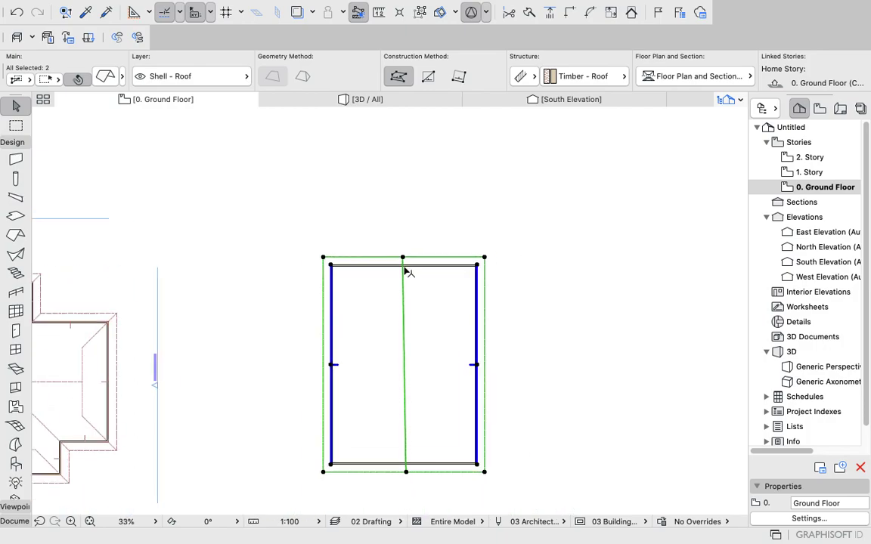
Move the ridge's north end node along the north eave to line it up with the south end node.
{"action": "left_click", "coordinate": [403, 260]}
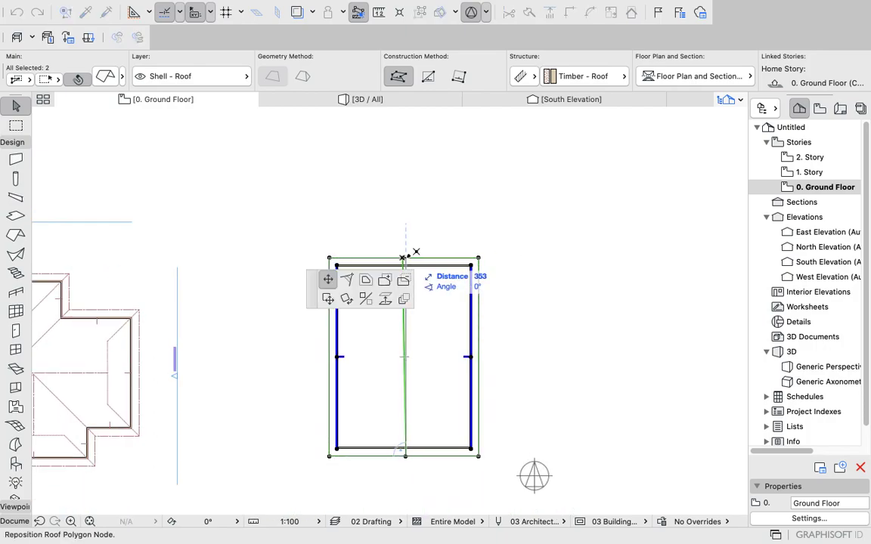
{"action": "scroll", "coordinate": [409, 252], "scroll_direction": "up", "scroll_amount": 3}
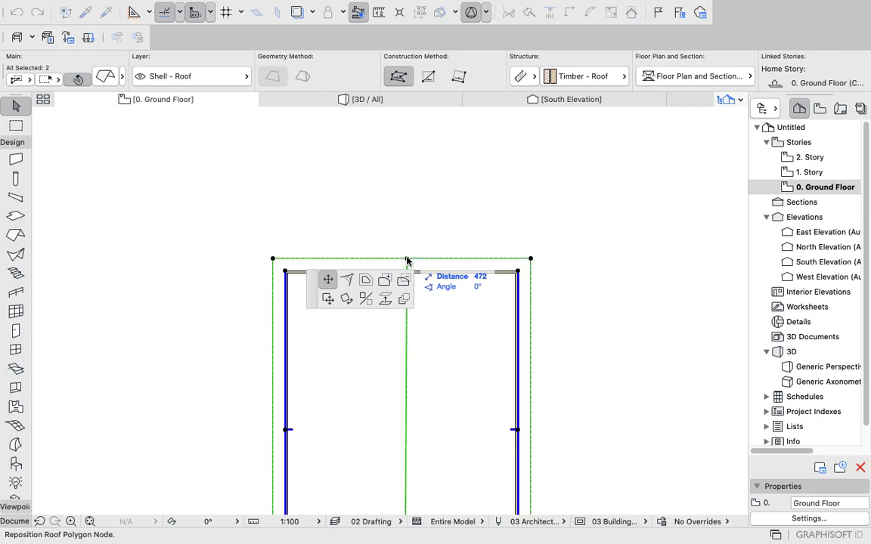
{"action": "key", "text": "Escape"}
{"action": "scroll", "coordinate": [410, 250], "scroll_direction": "down", "scroll_amount": 4}
{"action": "scroll", "coordinate": [404, 181], "scroll_direction": "up", "scroll_amount": 8}
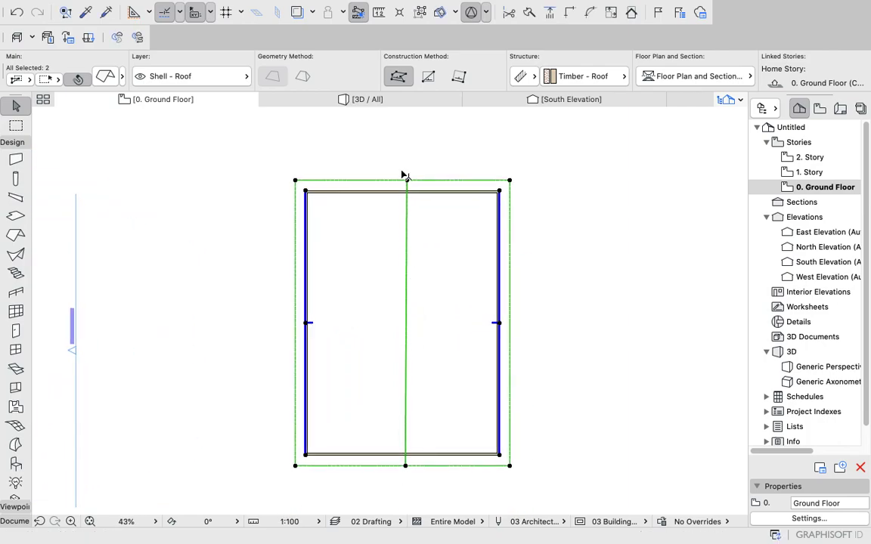
{"action": "left_click", "coordinate": [394, 205]}
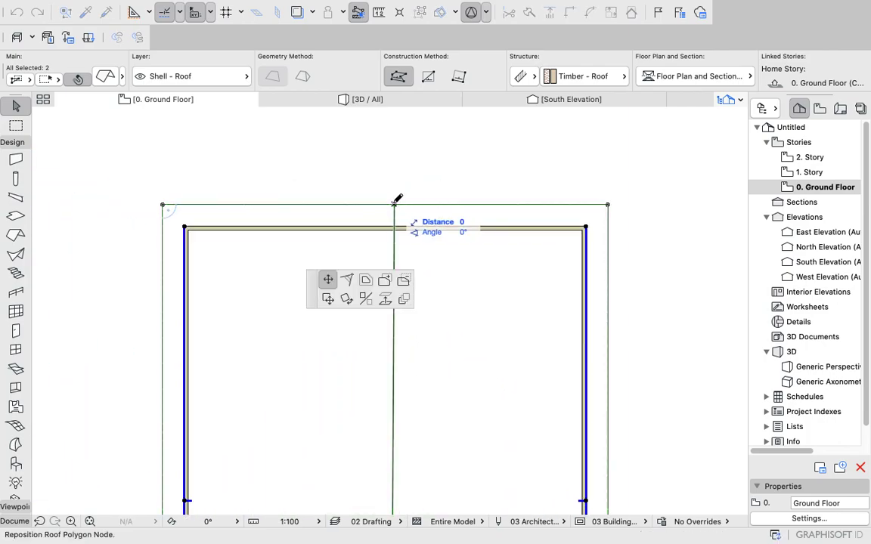
{"action": "key", "text": "Escape"}
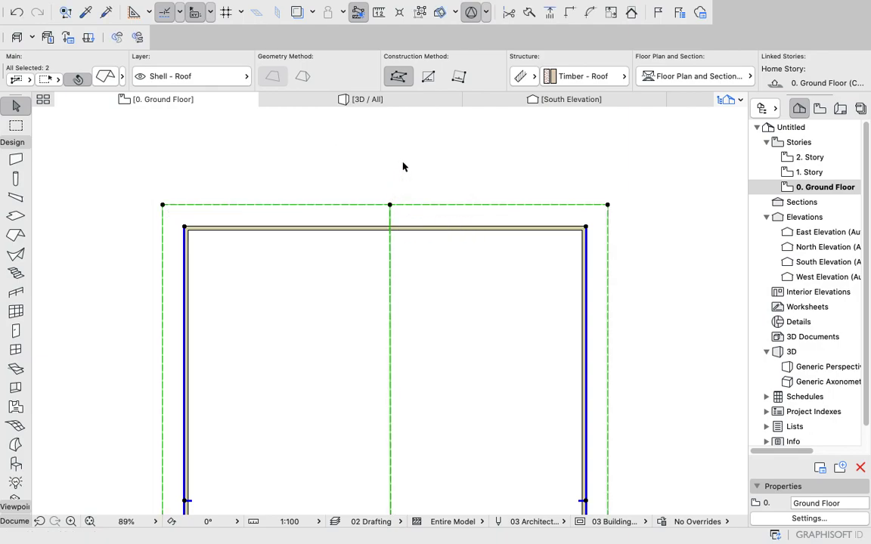
Examine the adjusted ridge line in 3D and on the ground floor plan.
{"action": "scroll", "coordinate": [405, 170], "scroll_direction": "down", "scroll_amount": 6}
{"action": "left_click", "coordinate": [365, 99]}
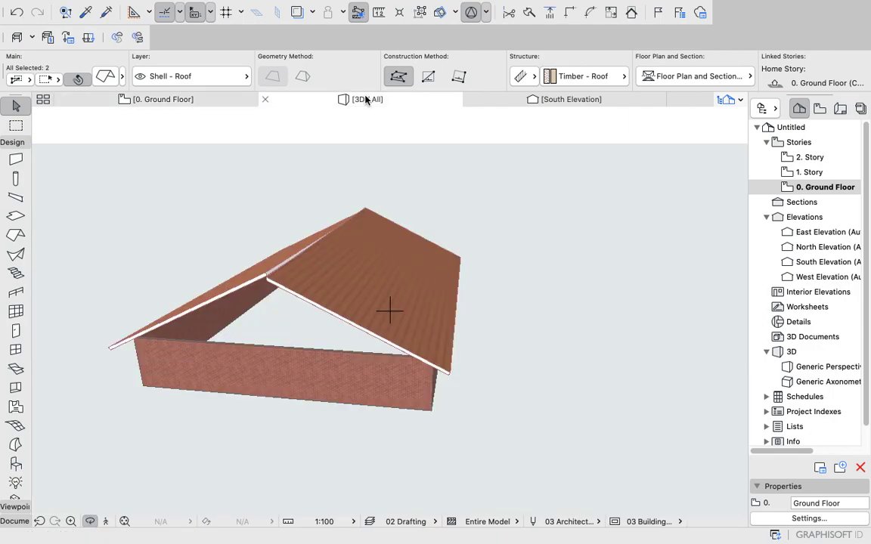
{"action": "left_click", "coordinate": [431, 211]}
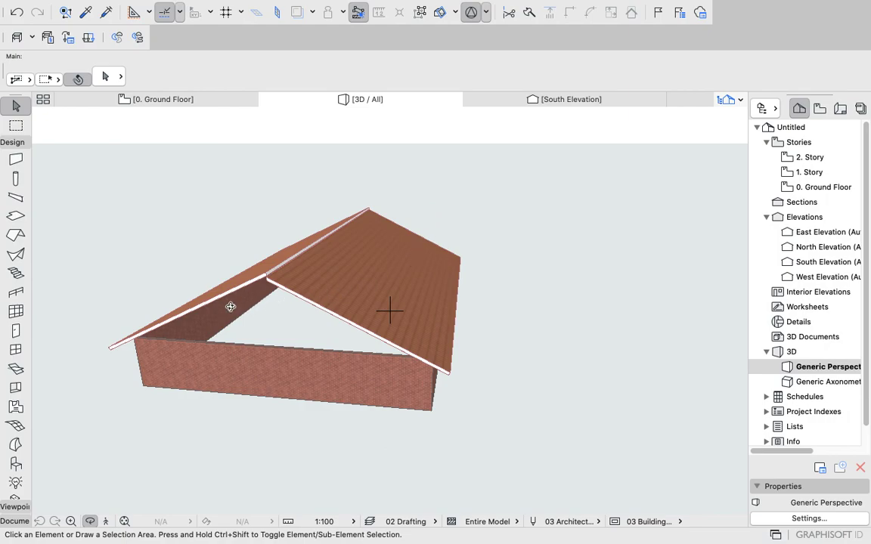
{"action": "scroll", "coordinate": [240, 295], "scroll_direction": "up", "scroll_amount": 10}
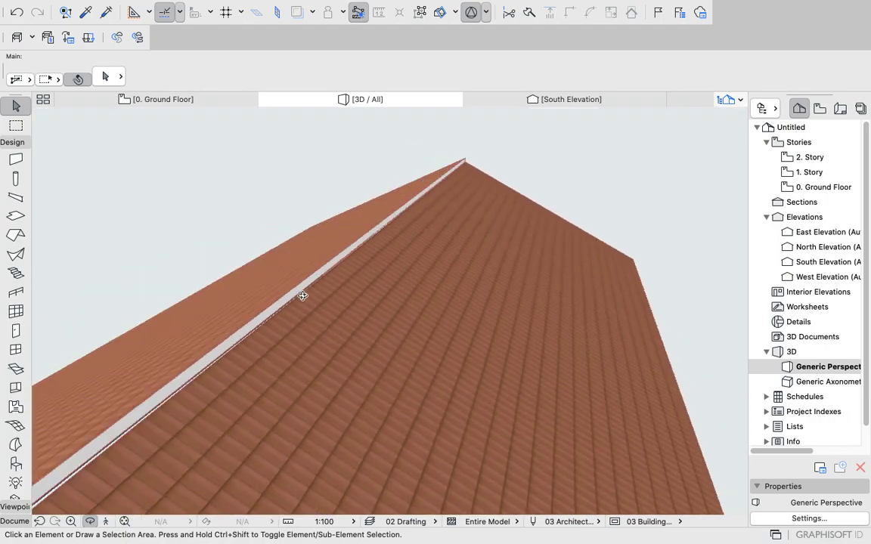
{"action": "scroll", "coordinate": [311, 294], "scroll_direction": "down", "scroll_amount": 5}
{"action": "left_click", "coordinate": [160, 99]}
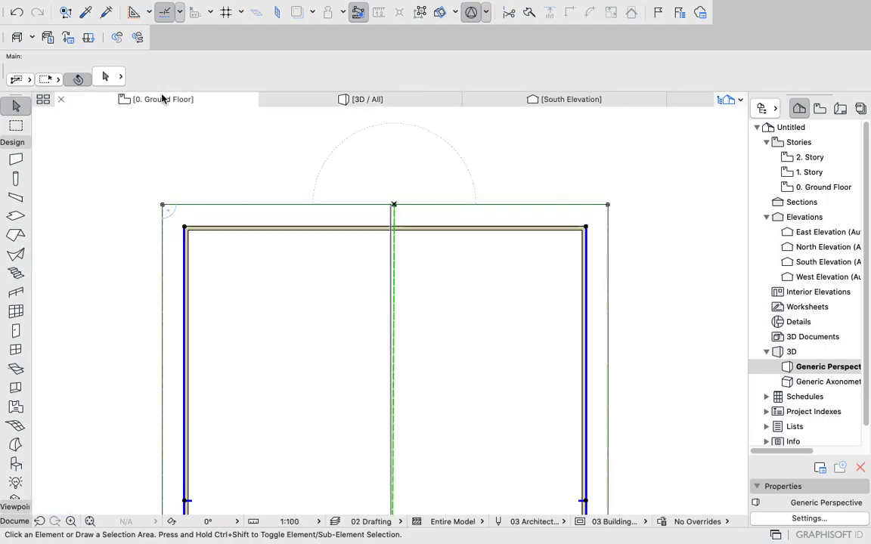
{"action": "left_click", "coordinate": [375, 251]}
{"action": "scroll", "coordinate": [382, 261], "scroll_direction": "down", "scroll_amount": 5}
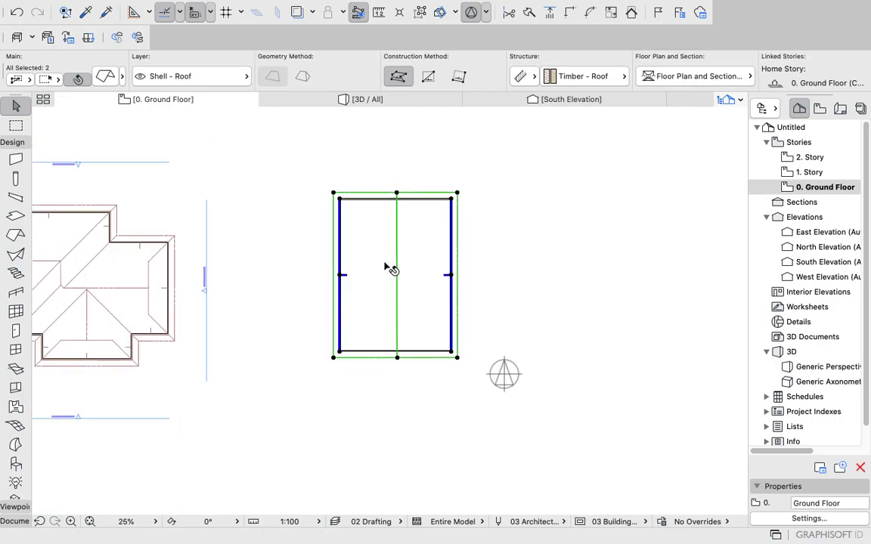
Undo the ridge node moves, both end plane deletions and the side plane extensions, back to the hipped roof layout.
{"action": "key", "text": "super+z"}
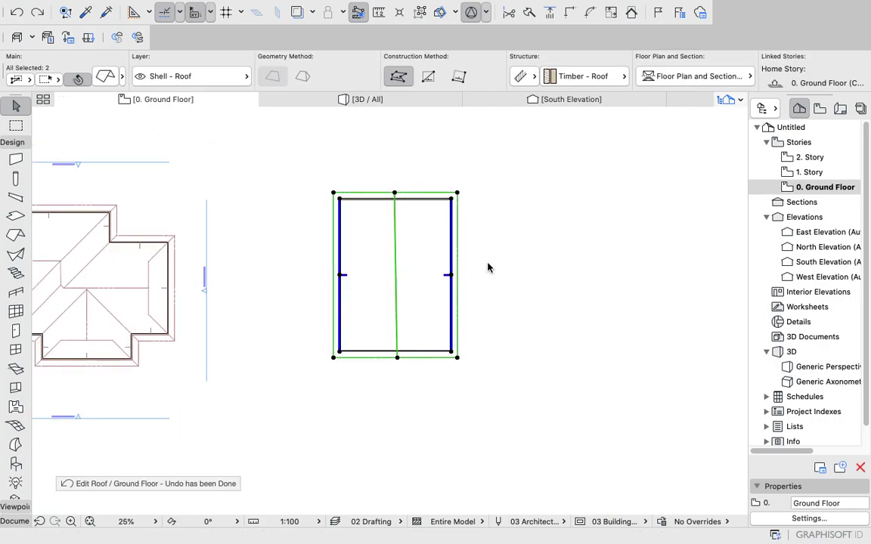
{"action": "key", "text": "F3"}
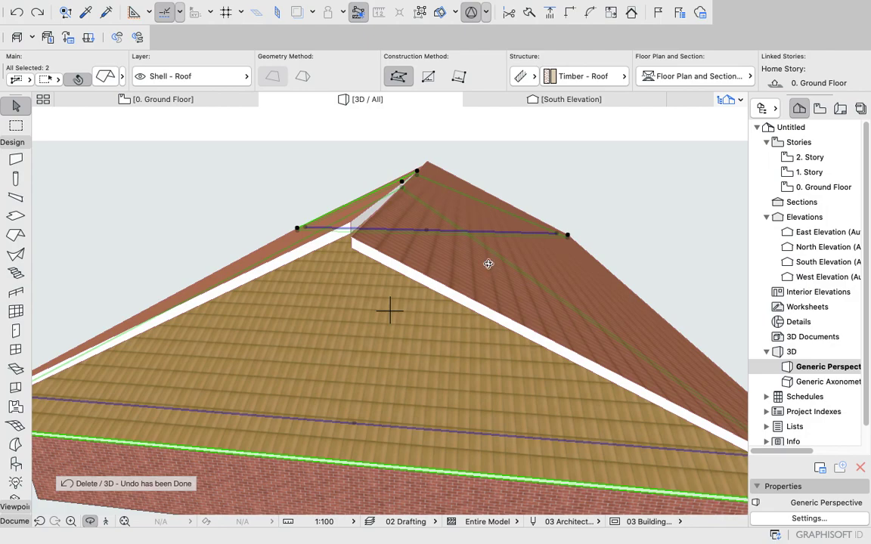
{"action": "key", "text": "super+z"}
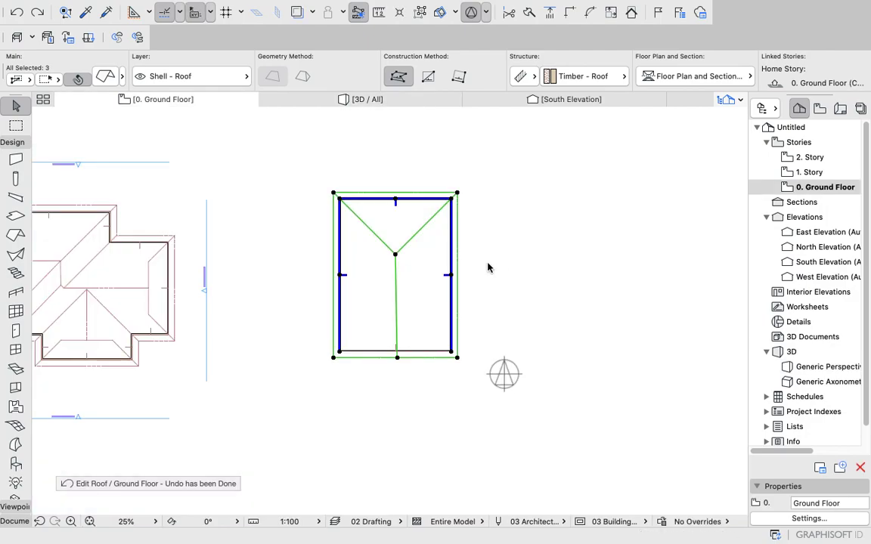
{"action": "key", "text": "super+z"}
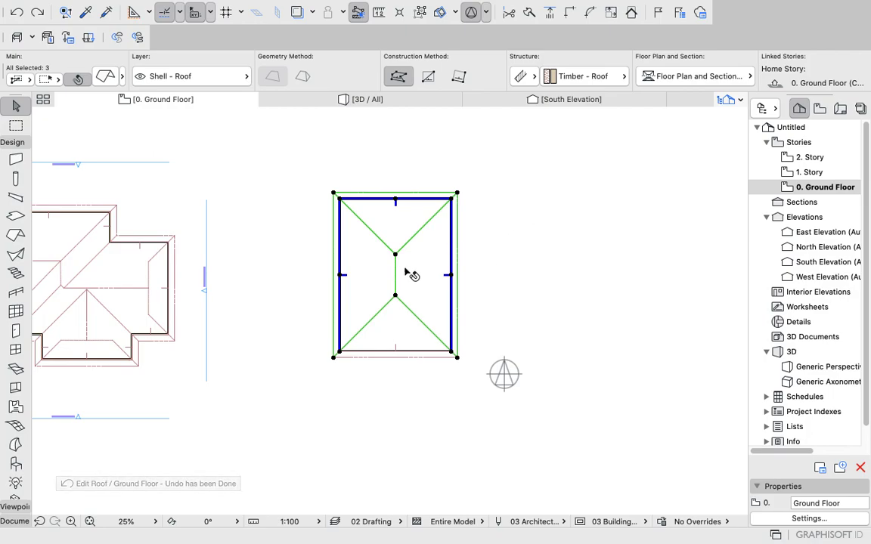
Insert a new polygon node on the west roof plane's southwest hip edge and place it at the southwest eave corner.
{"action": "scroll", "coordinate": [411, 275], "scroll_direction": "up", "scroll_amount": 3}
{"action": "scroll", "coordinate": [355, 292], "scroll_direction": "up", "scroll_amount": 3}
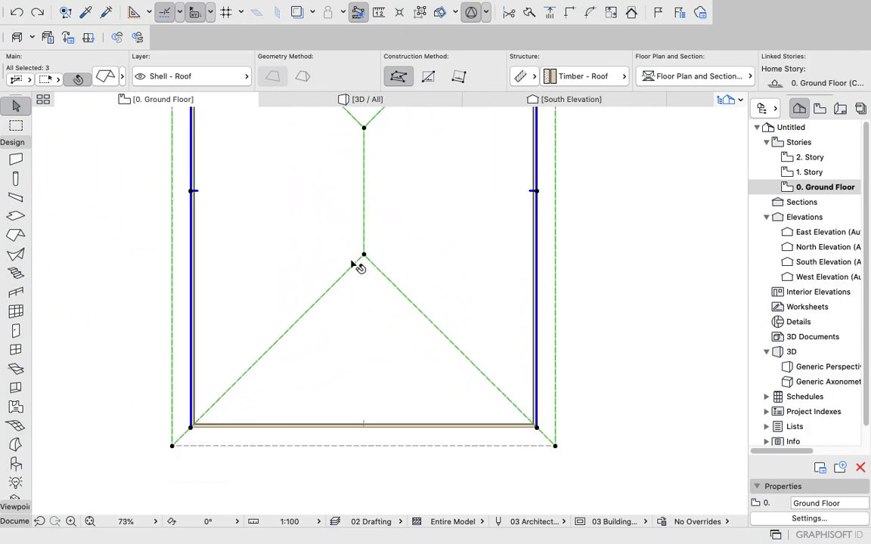
{"action": "left_click", "coordinate": [340, 279]}
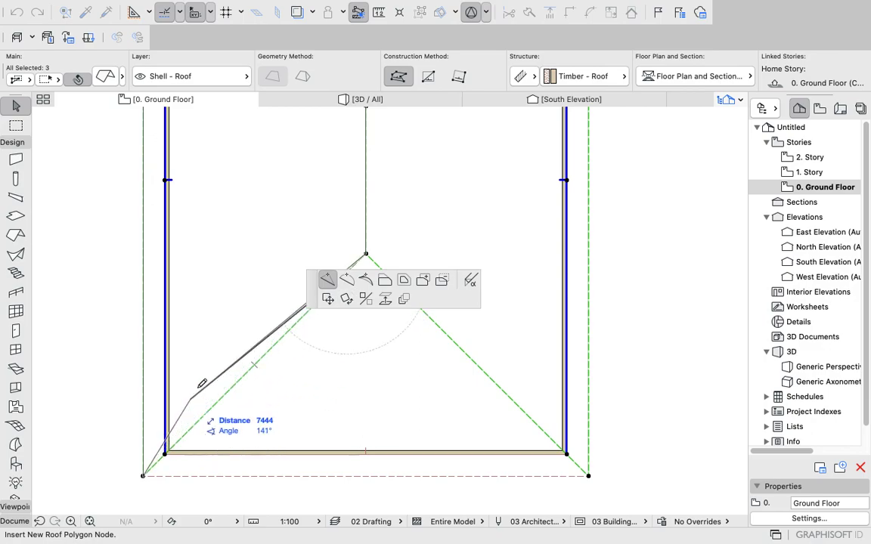
{"action": "scroll", "coordinate": [219, 412], "scroll_direction": "down", "scroll_amount": 2}
{"action": "scroll", "coordinate": [194, 437], "scroll_direction": "up", "scroll_amount": 4}
{"action": "scroll", "coordinate": [188, 432], "scroll_direction": "up", "scroll_amount": 2}
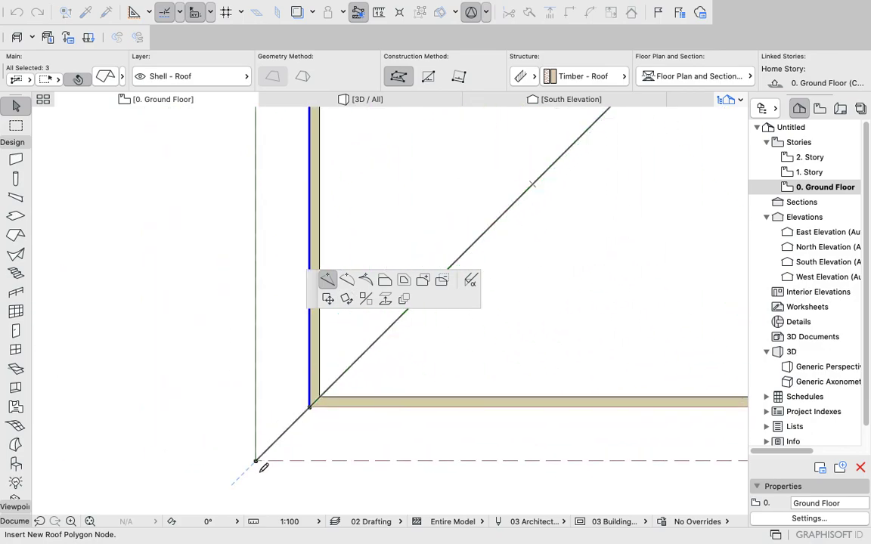
{"action": "scroll", "coordinate": [259, 461], "scroll_direction": "up", "scroll_amount": 2}
{"action": "scroll", "coordinate": [259, 459], "scroll_direction": "up", "scroll_amount": 3}
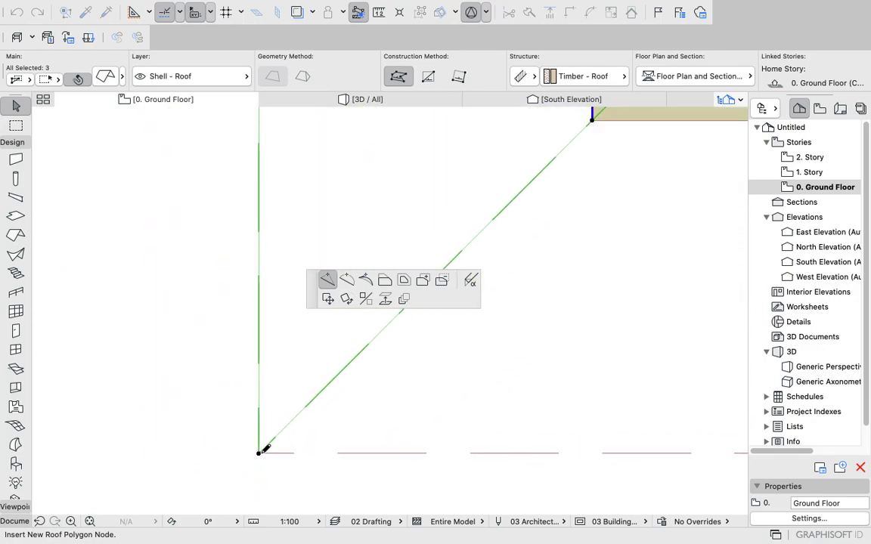
{"action": "left_click", "coordinate": [248, 445]}
{"action": "scroll", "coordinate": [234, 431], "scroll_direction": "down", "scroll_amount": 2}
{"action": "scroll", "coordinate": [433, 356], "scroll_direction": "down", "scroll_amount": 10}
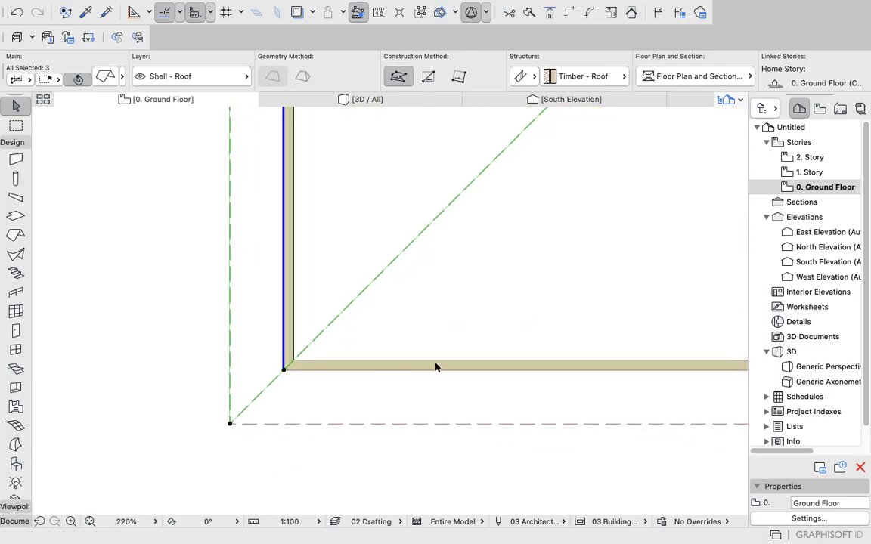
Insert a new polygon node on the east roof plane's southeast hip edge and place it at the southeast eave corner.
{"action": "scroll", "coordinate": [477, 315], "scroll_direction": "up", "scroll_amount": 4}
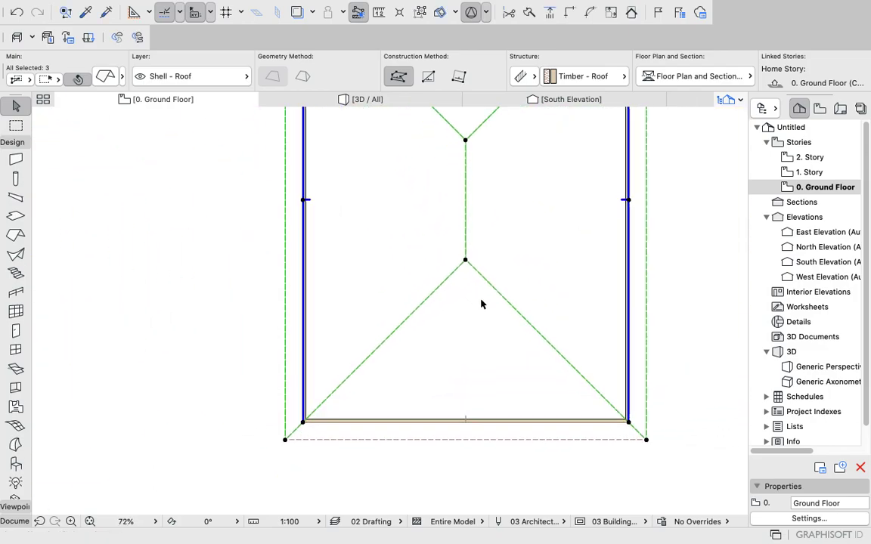
{"action": "left_click", "coordinate": [477, 264]}
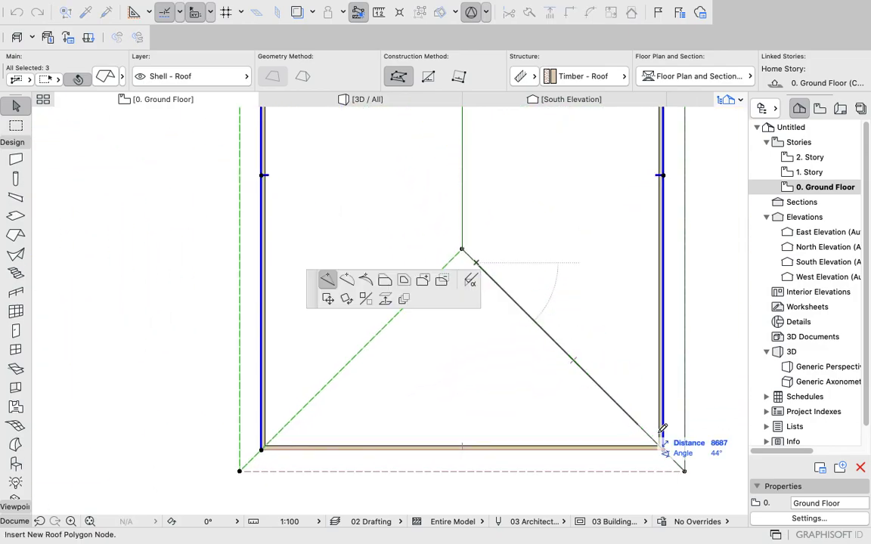
{"action": "left_click", "coordinate": [686, 474]}
{"action": "scroll", "coordinate": [608, 440], "scroll_direction": "down", "scroll_amount": 5}
{"action": "scroll", "coordinate": [603, 356], "scroll_direction": "up", "scroll_amount": 5}
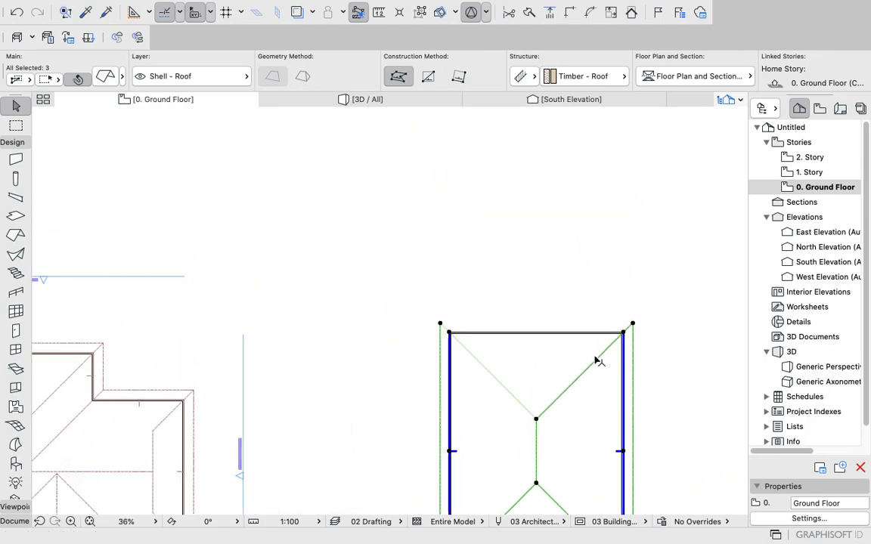
Insert a new polygon node on the northwest hip edge and place it at the northwest eave corner.
{"action": "left_click", "coordinate": [538, 431]}
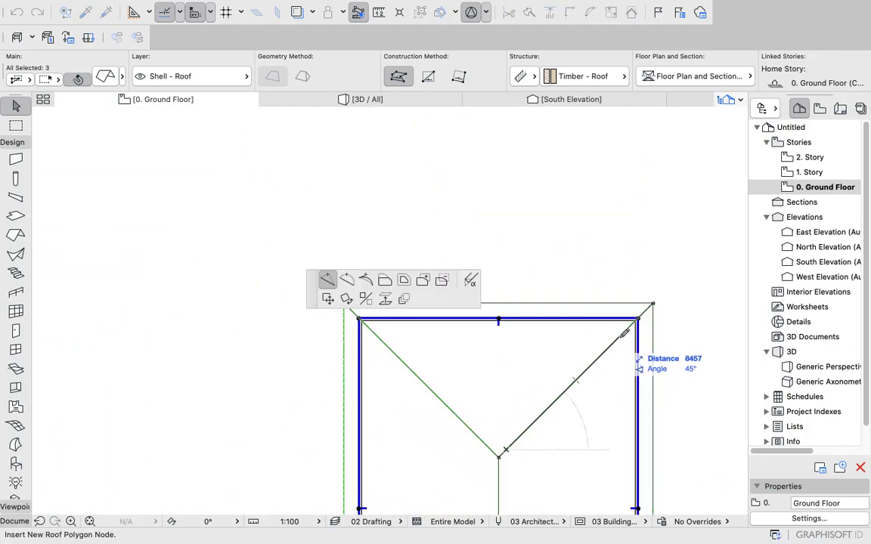
{"action": "key", "text": "Escape"}
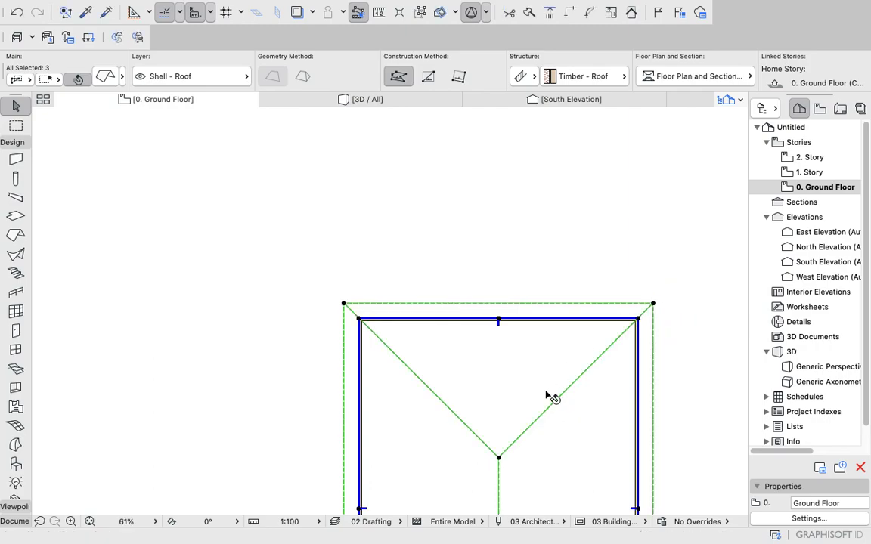
{"action": "left_click", "coordinate": [493, 455]}
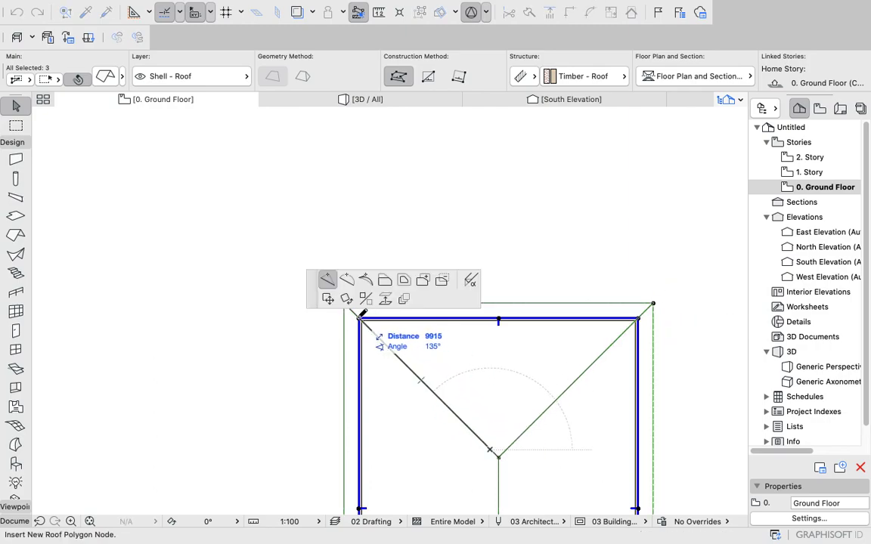
{"action": "scroll", "coordinate": [366, 322], "scroll_direction": "down", "scroll_amount": 3}
{"action": "scroll", "coordinate": [371, 344], "scroll_direction": "up", "scroll_amount": 8}
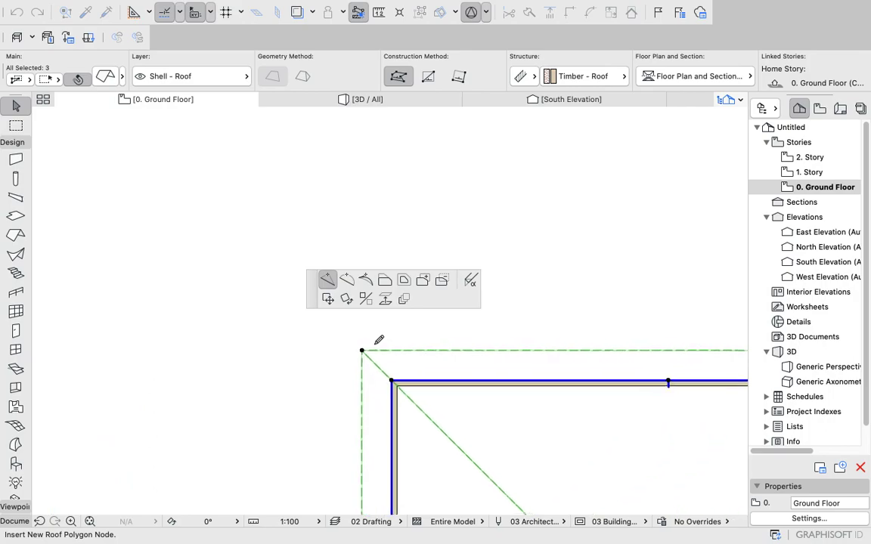
{"action": "left_click", "coordinate": [349, 357]}
{"action": "scroll", "coordinate": [341, 356], "scroll_direction": "down", "scroll_amount": 5}
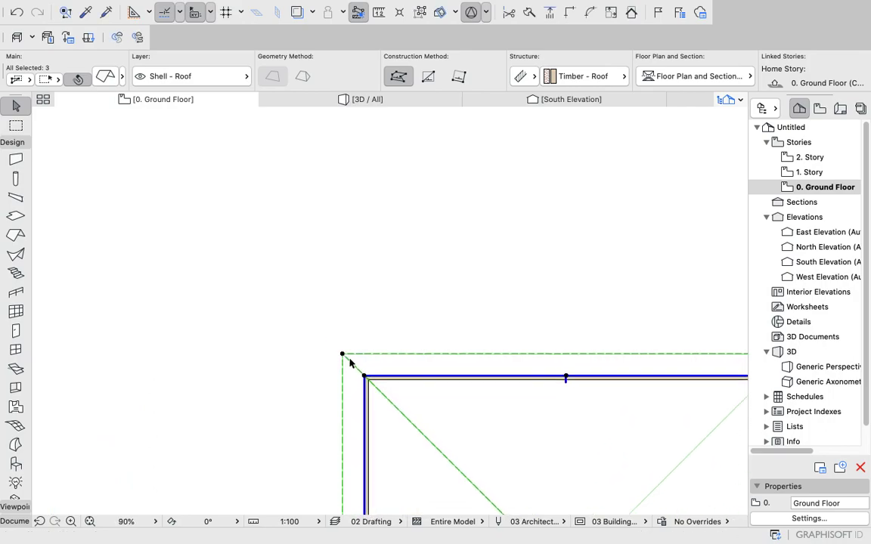
{"action": "scroll", "coordinate": [463, 412], "scroll_direction": "up", "scroll_amount": 6}
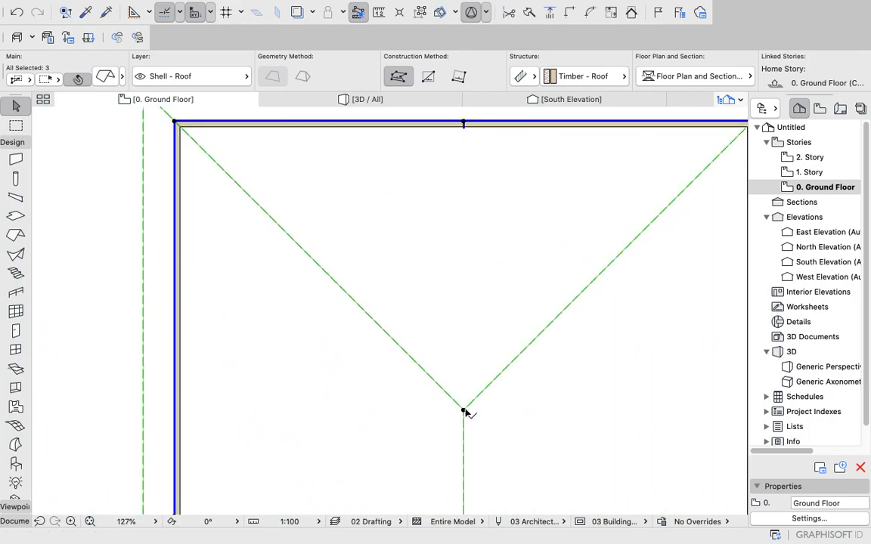
Move the ridge's north end node straight up to the north eave line, aligned with the north wall's midpoint.
{"action": "left_click", "coordinate": [463, 409]}
{"action": "scroll", "coordinate": [470, 295], "scroll_direction": "down", "scroll_amount": 5}
{"action": "scroll", "coordinate": [473, 276], "scroll_direction": "up", "scroll_amount": 3}
{"action": "scroll", "coordinate": [470, 278], "scroll_direction": "up", "scroll_amount": 5}
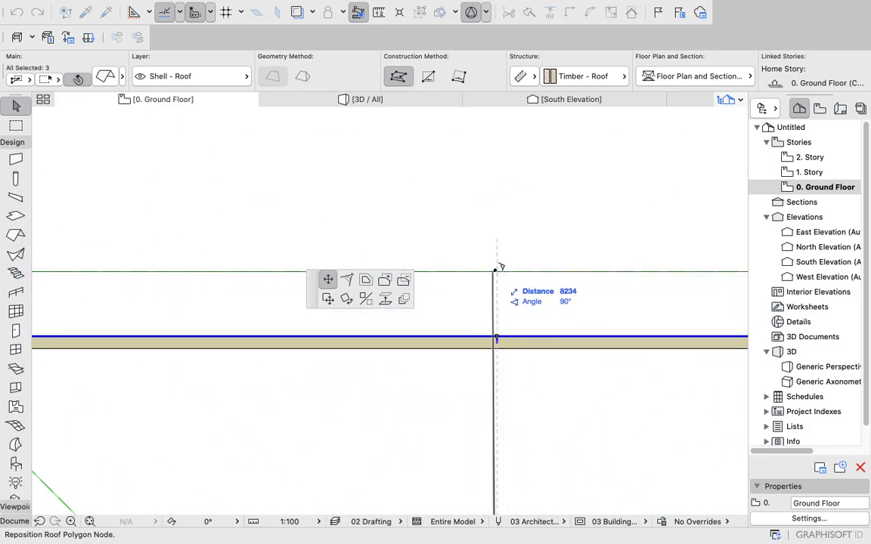
{"action": "left_click", "coordinate": [496, 274]}
{"action": "scroll", "coordinate": [496, 310], "scroll_direction": "down", "scroll_amount": 6}
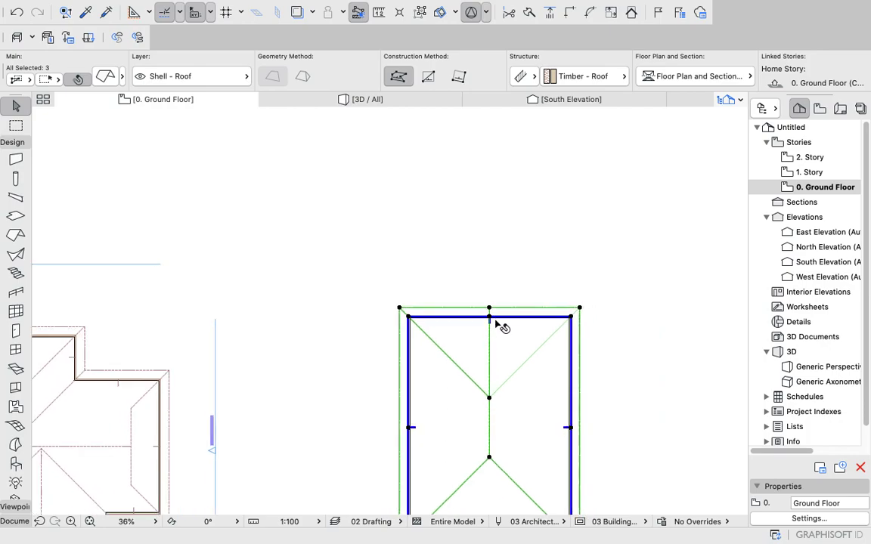
Move the ridge's south end node straight down to the south eave line.
{"action": "scroll", "coordinate": [495, 374], "scroll_direction": "up", "scroll_amount": 3}
{"action": "scroll", "coordinate": [495, 373], "scroll_direction": "up", "scroll_amount": 2}
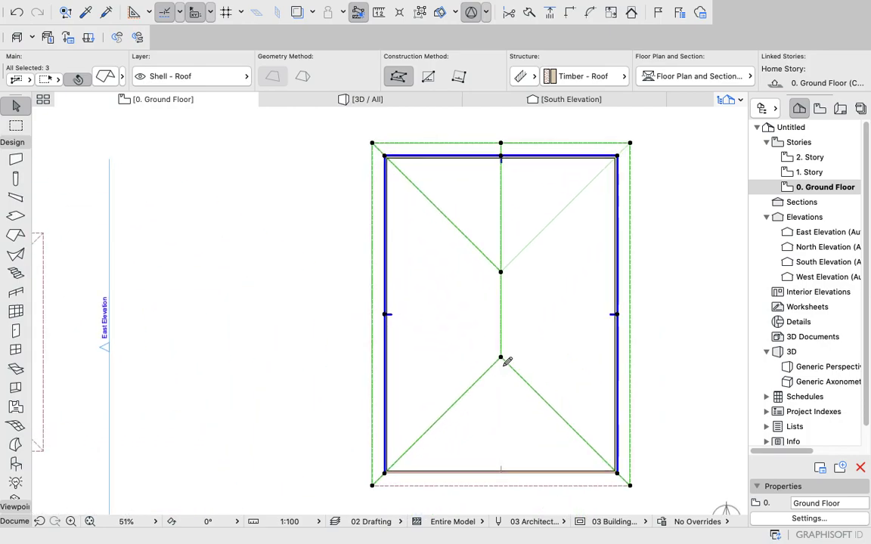
{"action": "left_click", "coordinate": [500, 358]}
{"action": "left_click", "coordinate": [502, 484]}
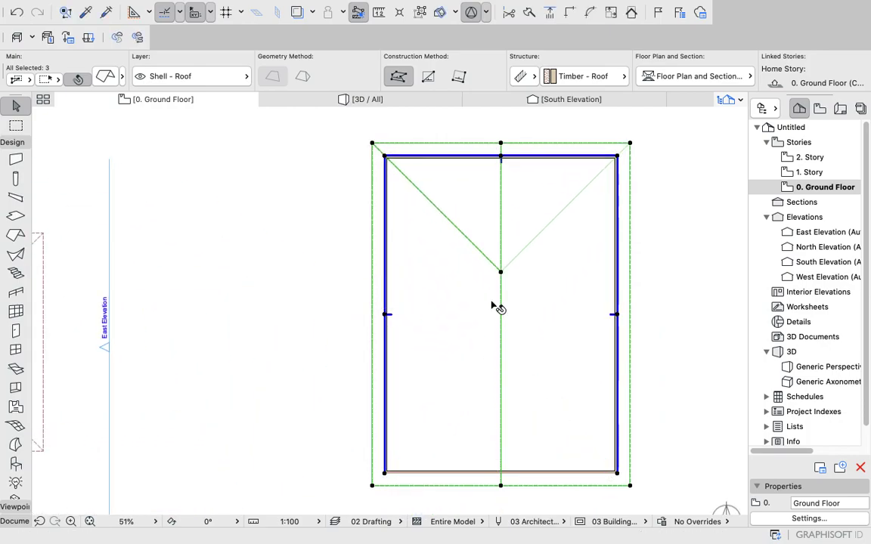
Delete the second building's triangular south end roof plane in the 3D view.
{"action": "left_click", "coordinate": [362, 99]}
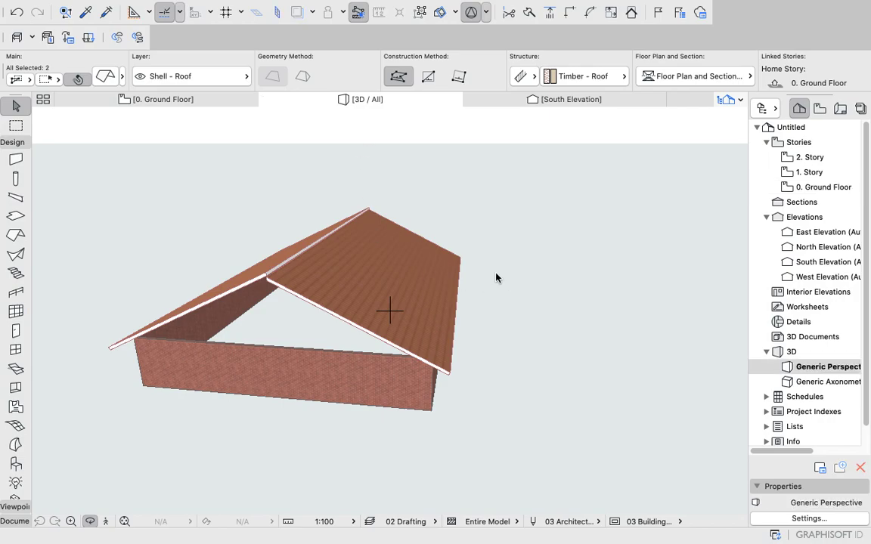
{"action": "middle_click_drag", "start_coordinate": [490, 325], "coordinate": [494, 352], "text": "shift"}
{"action": "scroll", "coordinate": [493, 351], "scroll_direction": "up", "scroll_amount": 5}
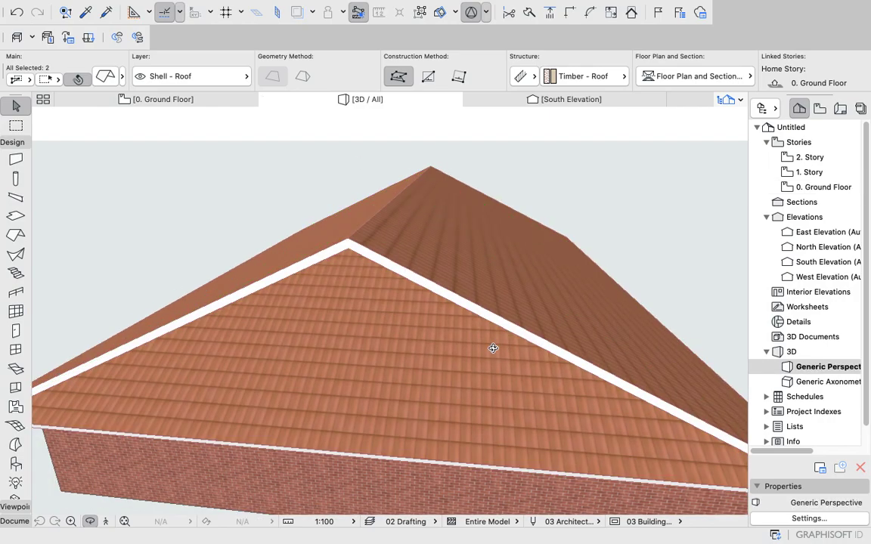
{"action": "middle_click_drag", "start_coordinate": [438, 293], "coordinate": [393, 303], "text": "shift"}
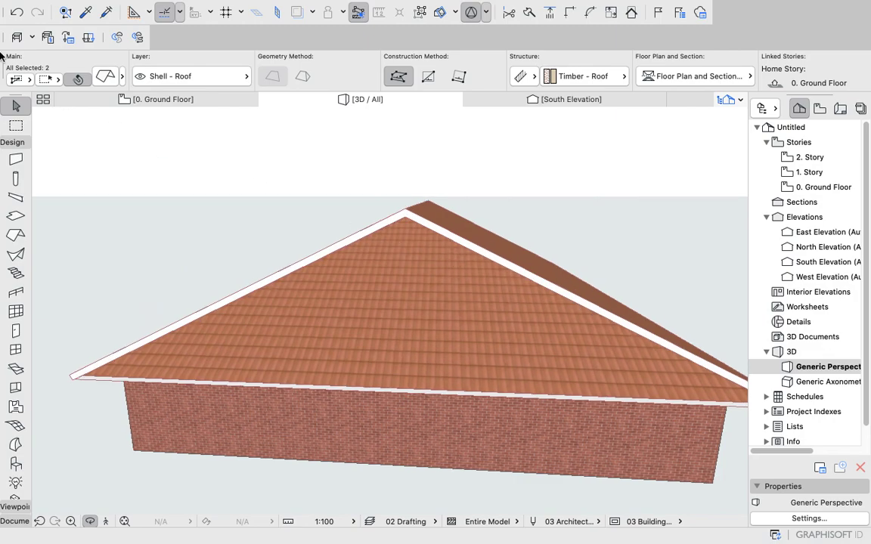
{"action": "left_click", "coordinate": [16, 109]}
{"action": "left_click", "coordinate": [18, 110]}
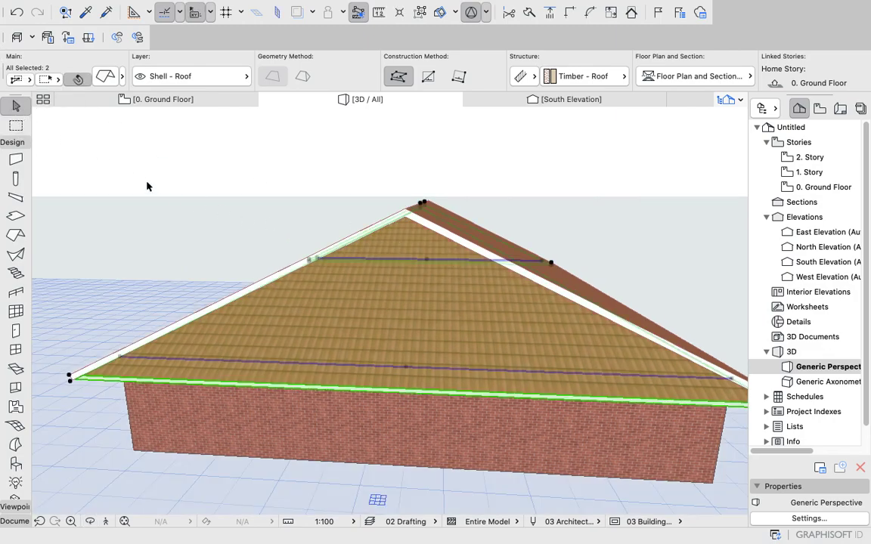
{"action": "left_click", "coordinate": [232, 208]}
{"action": "left_click", "coordinate": [429, 334]}
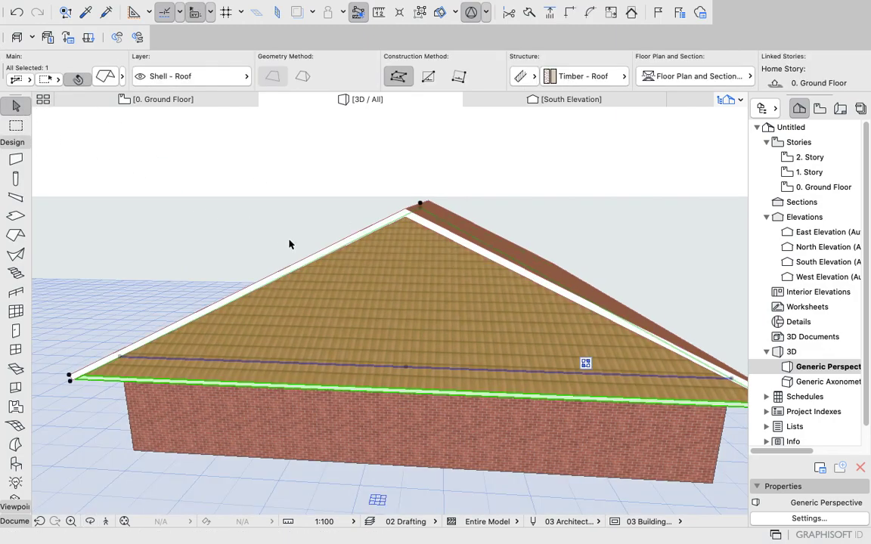
{"action": "left_click", "coordinate": [200, 214]}
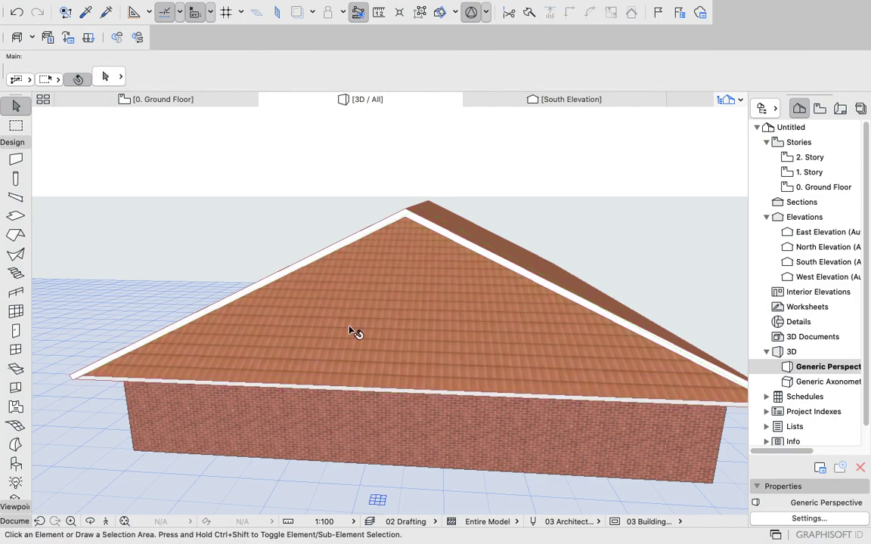
{"action": "mouse_move", "coordinate": [389, 376]}
{"action": "left_click", "coordinate": [388, 375]}
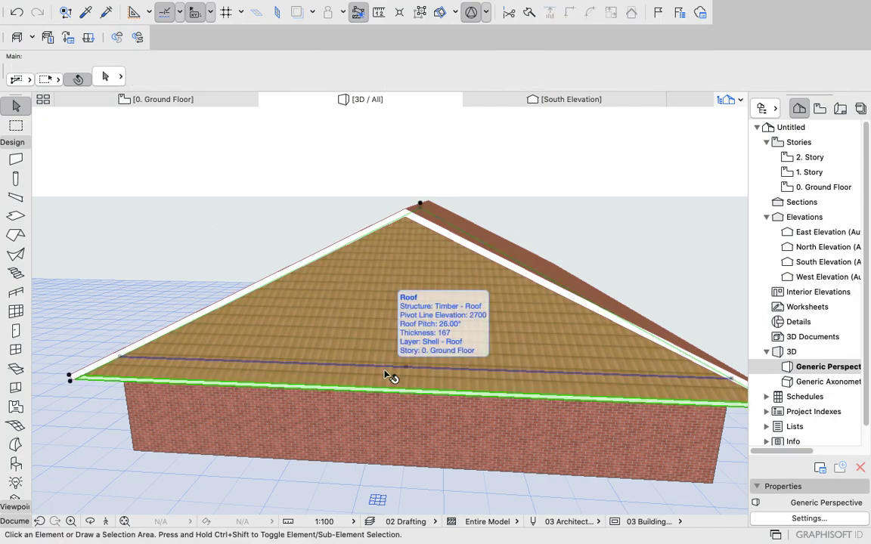
{"action": "right_click", "coordinate": [215, 151]}
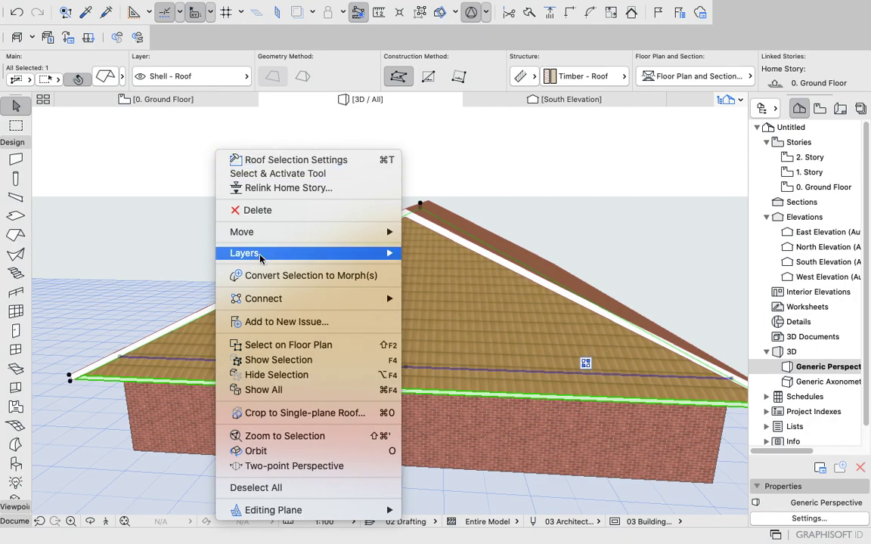
{"action": "left_click", "coordinate": [250, 210]}
{"action": "scroll", "coordinate": [270, 193], "scroll_direction": "down", "scroll_amount": 3}
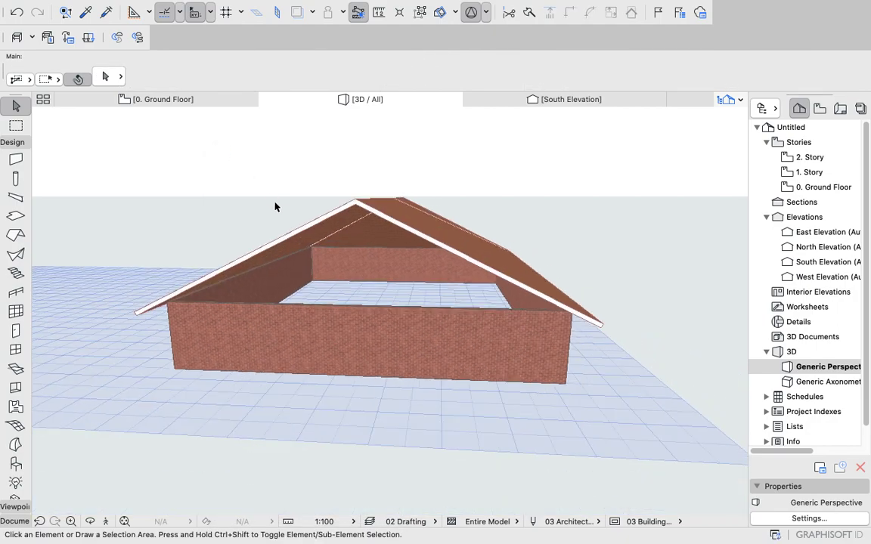
Delete the remaining triangular north end roof plane on the opposite side of the second building.
{"action": "scroll", "coordinate": [342, 194], "scroll_direction": "up", "scroll_amount": 2}
{"action": "middle_click_drag", "start_coordinate": [342, 193], "coordinate": [394, 210], "text": "shift"}
{"action": "scroll", "coordinate": [170, 219], "scroll_direction": "up", "scroll_amount": 5}
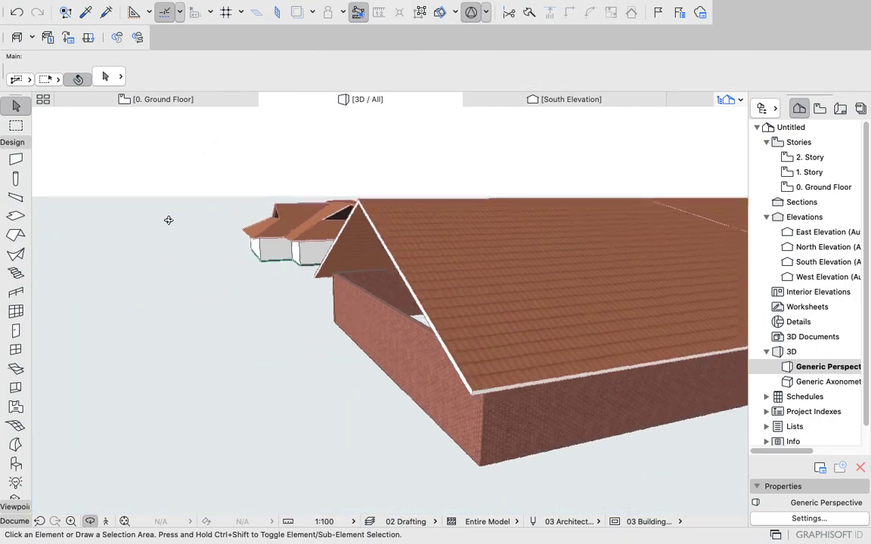
{"action": "middle_click_drag", "start_coordinate": [169, 219], "coordinate": [278, 236], "text": "shift"}
{"action": "scroll", "coordinate": [278, 237], "scroll_direction": "down", "scroll_amount": 3}
{"action": "middle_click_drag", "start_coordinate": [578, 303], "coordinate": [289, 301], "text": "shift"}
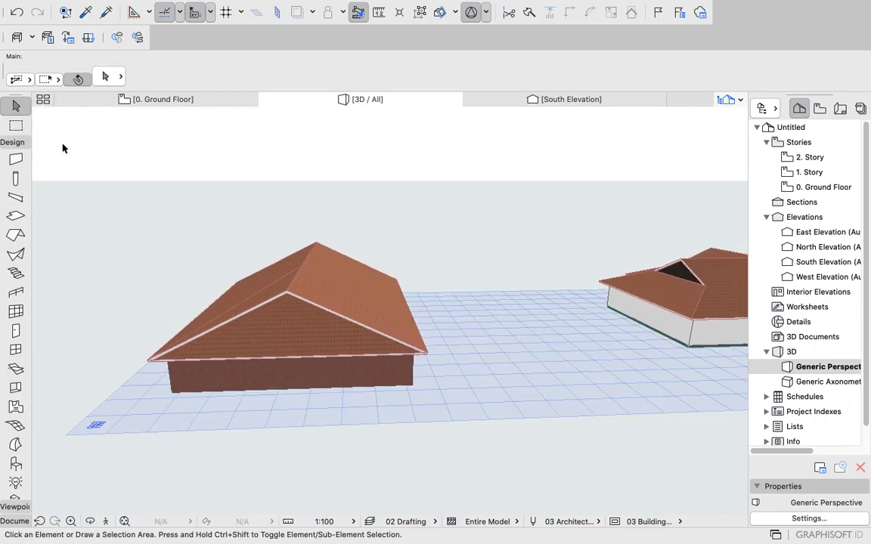
{"action": "scroll", "coordinate": [274, 354], "scroll_direction": "up", "scroll_amount": 2}
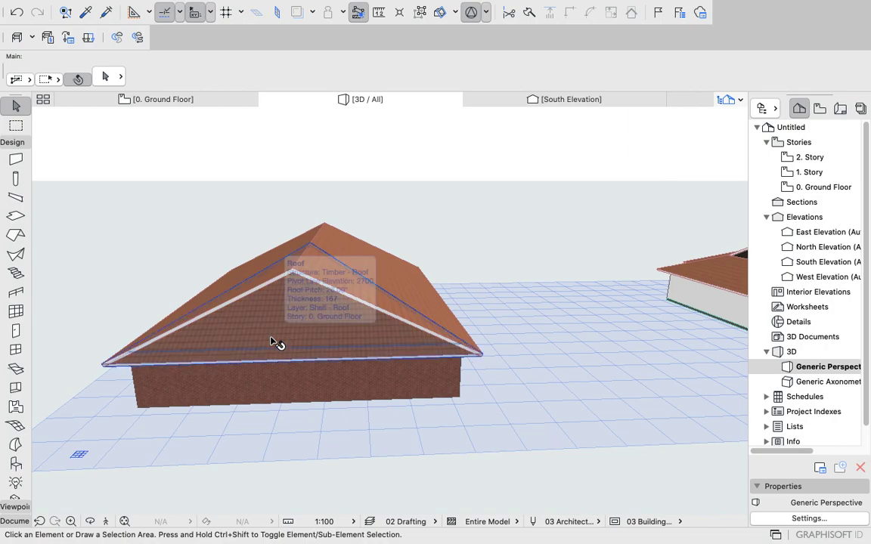
{"action": "left_click", "coordinate": [277, 342]}
{"action": "right_click", "coordinate": [494, 210]}
{"action": "left_click", "coordinate": [533, 266]}
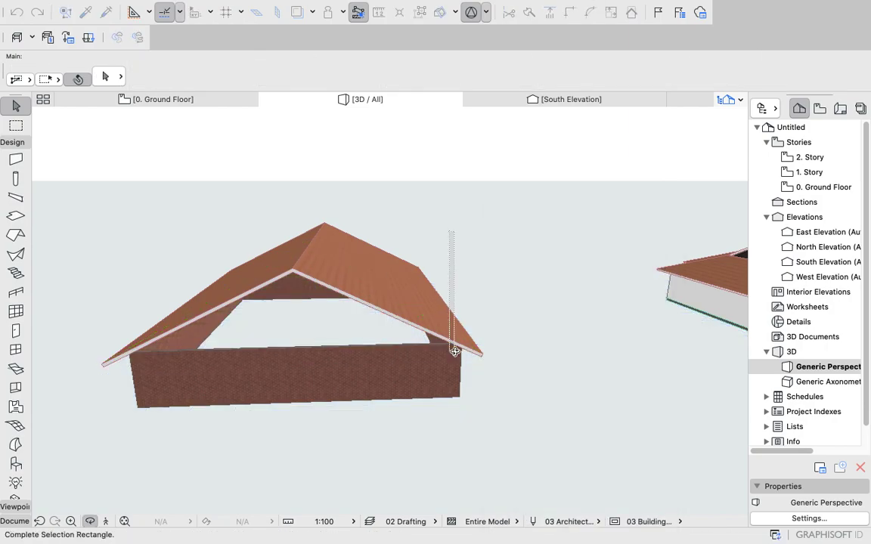
Set the height of both gable-end walls of the second building to 7000.
{"action": "right_click", "coordinate": [470, 266]}
{"action": "left_click", "coordinate": [513, 349]}
{"action": "left_click_drag", "start_coordinate": [514, 350], "coordinate": [424, 362]}
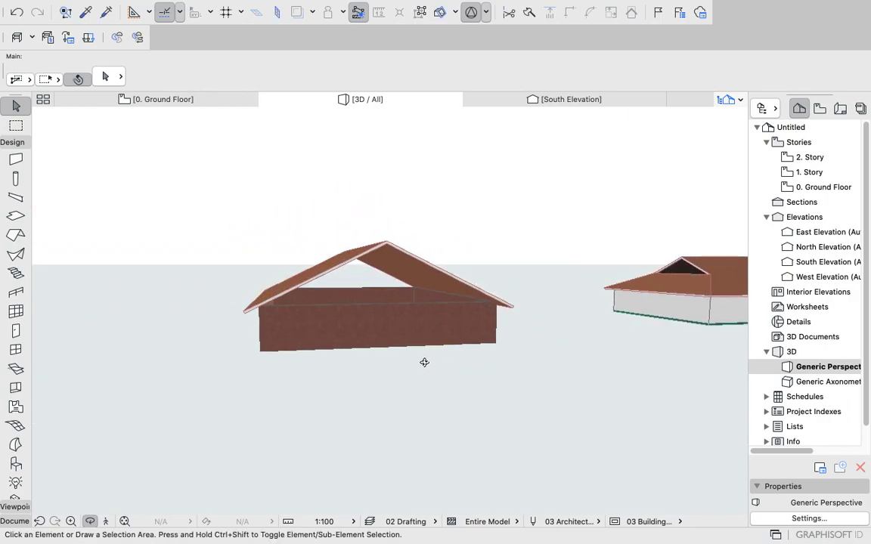
{"action": "left_click_drag", "start_coordinate": [314, 330], "coordinate": [385, 321]}
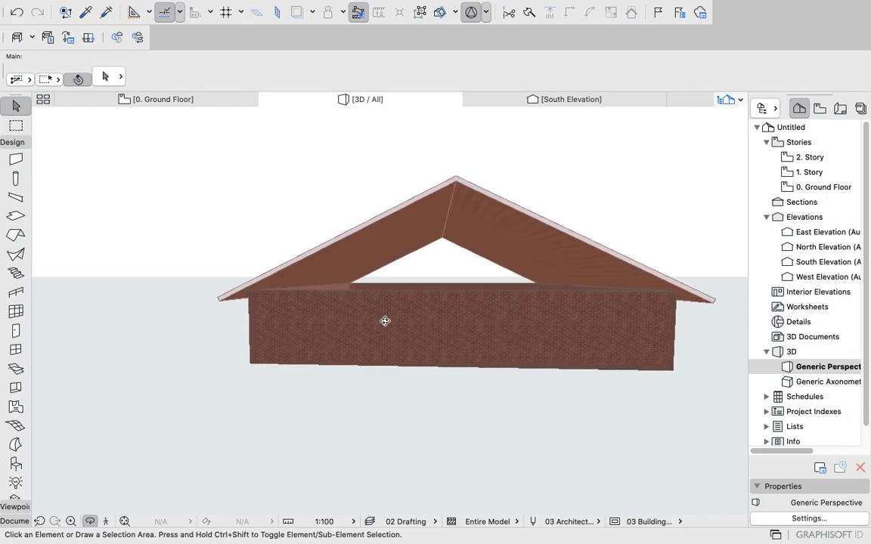
{"action": "left_click_drag", "start_coordinate": [375, 290], "coordinate": [340, 286]}
{"action": "left_click", "coordinate": [16, 126]}
{"action": "left_click", "coordinate": [15, 107]}
{"action": "left_click", "coordinate": [420, 319]}
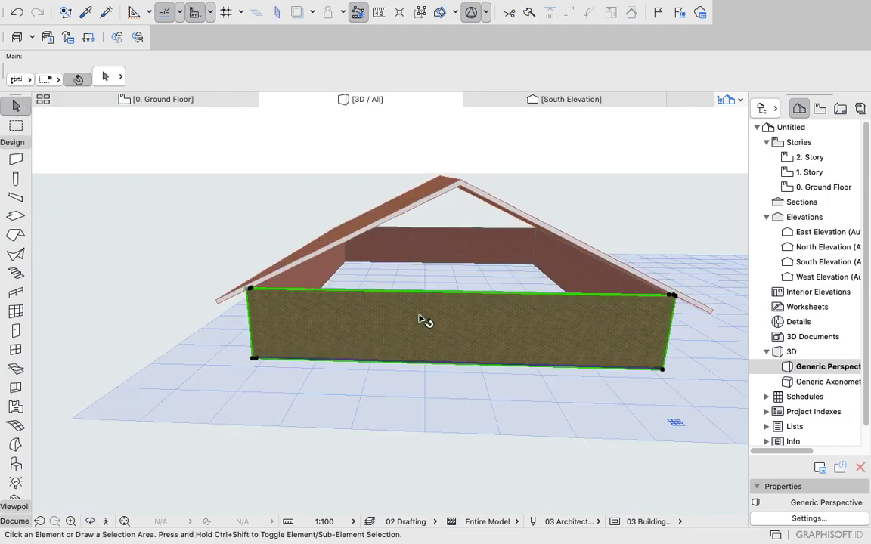
{"action": "left_click", "coordinate": [421, 250], "text": "shift"}
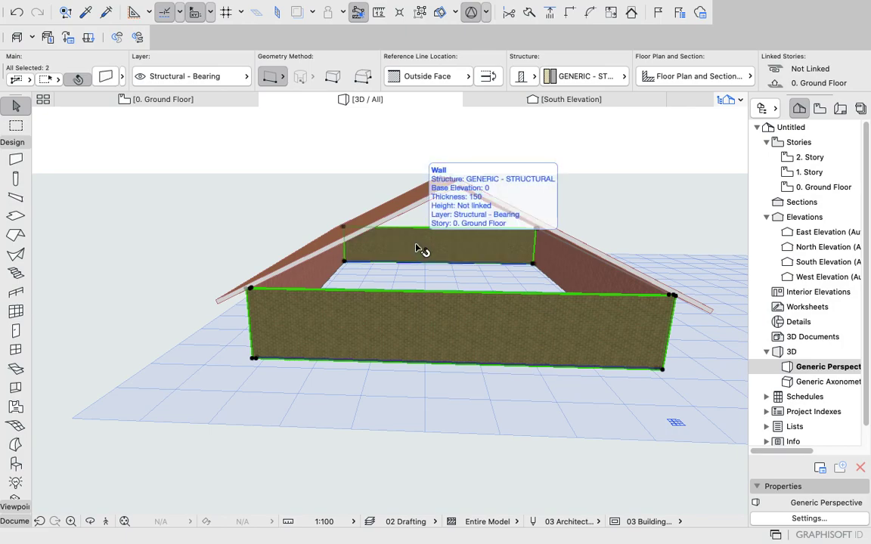
{"action": "left_click", "coordinate": [107, 76]}
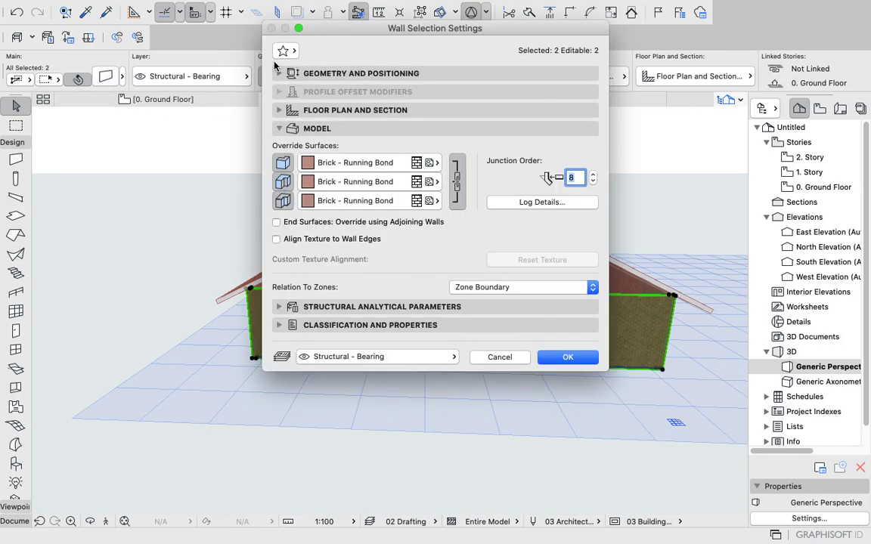
{"action": "left_click", "coordinate": [326, 76]}
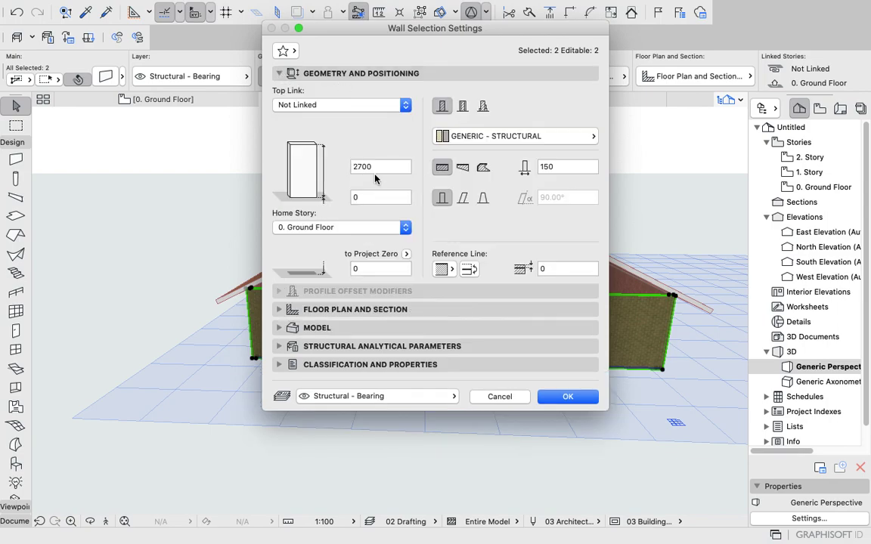
{"action": "left_click", "coordinate": [381, 169]}
{"action": "type", "text": "7000"}
{"action": "key", "text": "Return"}
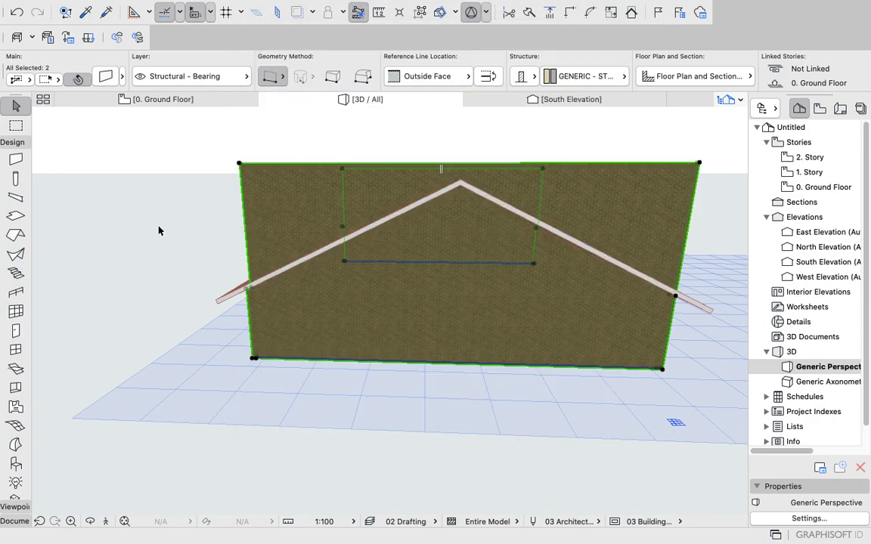
{"action": "left_click", "coordinate": [158, 231]}
Trim the first raised gable-end wall to the second building's two roof planes, using the roofs from the current selection.
{"action": "middle_click_drag", "start_coordinate": [268, 258], "coordinate": [397, 235], "text": "shift"}
{"action": "scroll", "coordinate": [395, 234], "scroll_direction": "up", "scroll_amount": 2}
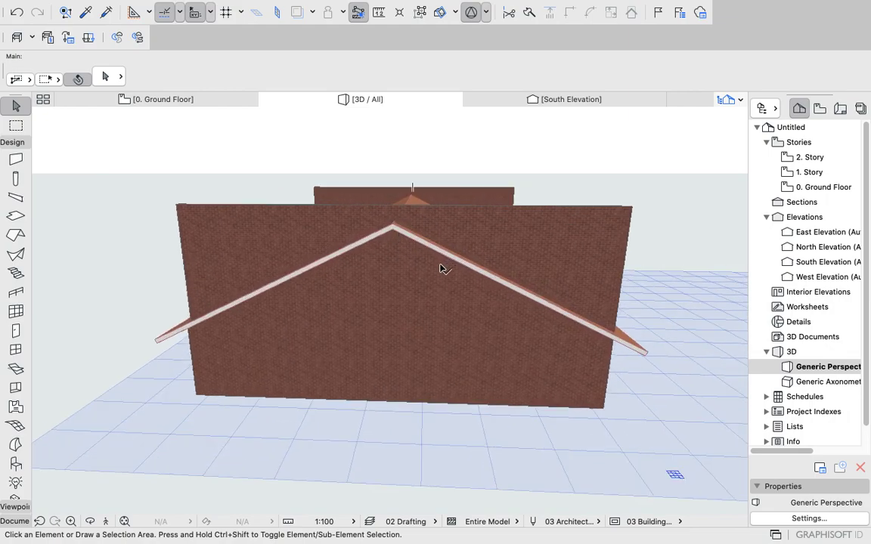
{"action": "right_click", "coordinate": [664, 205]}
{"action": "left_click", "coordinate": [699, 283]}
{"action": "middle_click_drag", "start_coordinate": [651, 320], "coordinate": [390, 310], "text": "shift"}
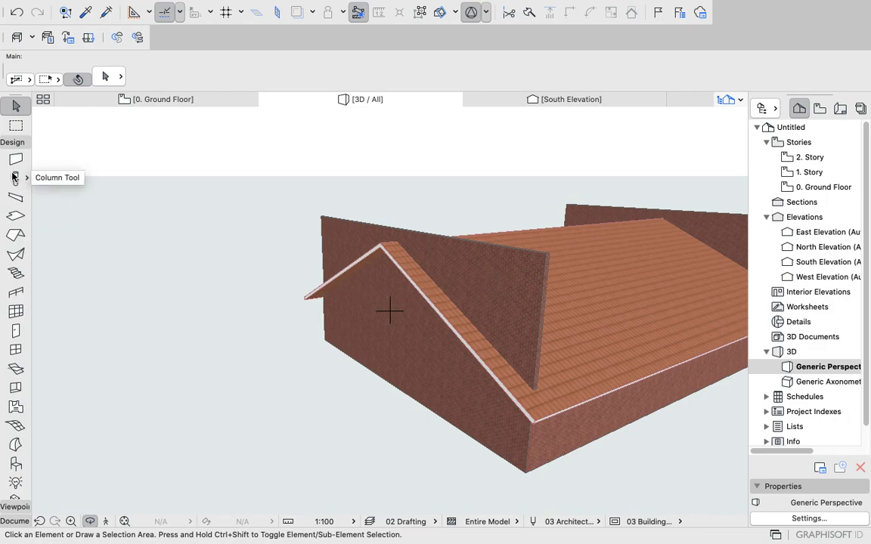
{"action": "left_click", "coordinate": [16, 125]}
{"action": "left_click", "coordinate": [16, 106]}
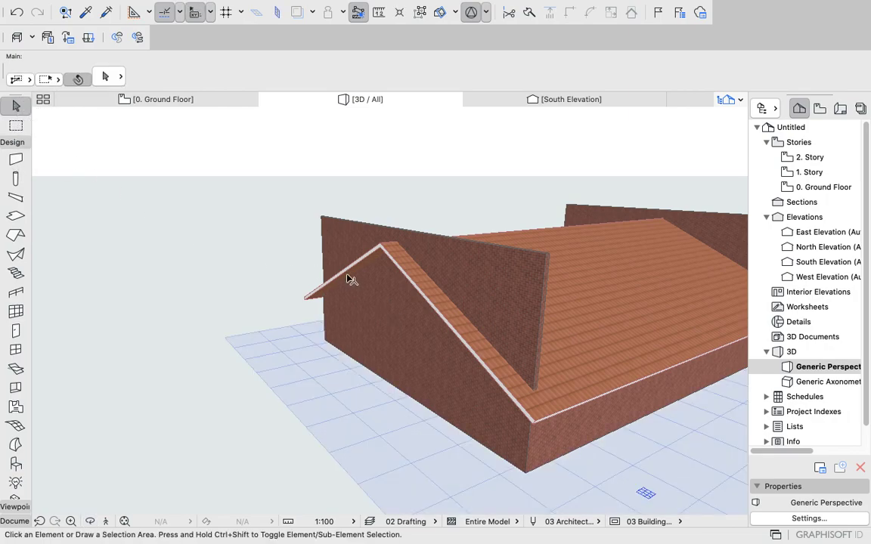
{"action": "left_click", "coordinate": [483, 327]}
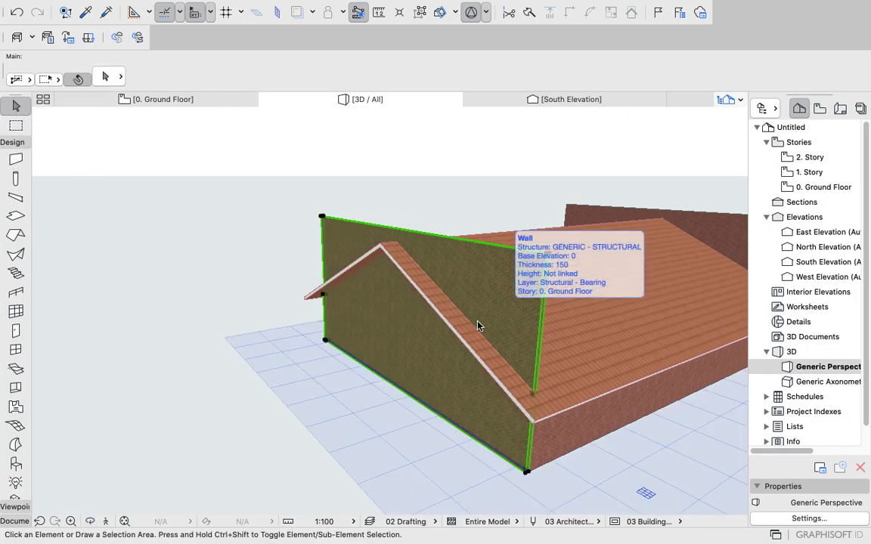
{"action": "left_click", "coordinate": [488, 354], "text": "shift"}
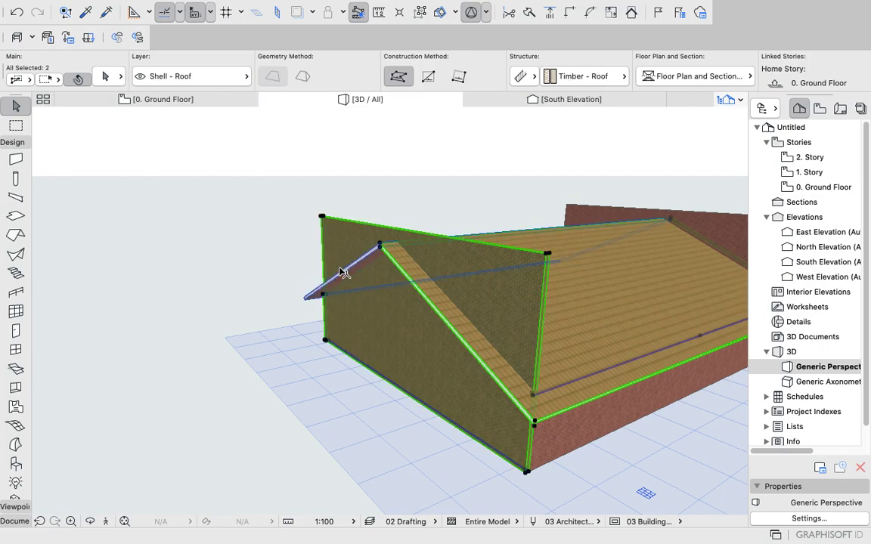
{"action": "left_click", "coordinate": [340, 273], "text": "shift"}
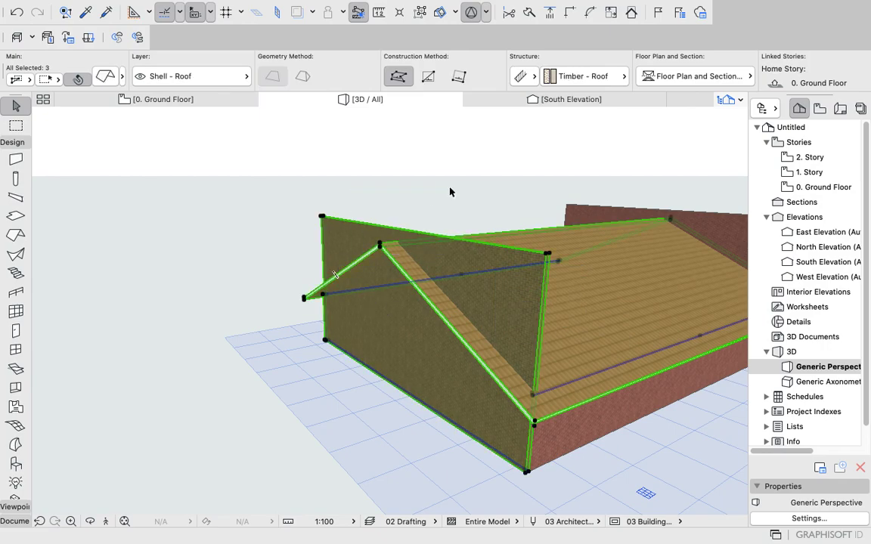
{"action": "left_click", "coordinate": [630, 13]}
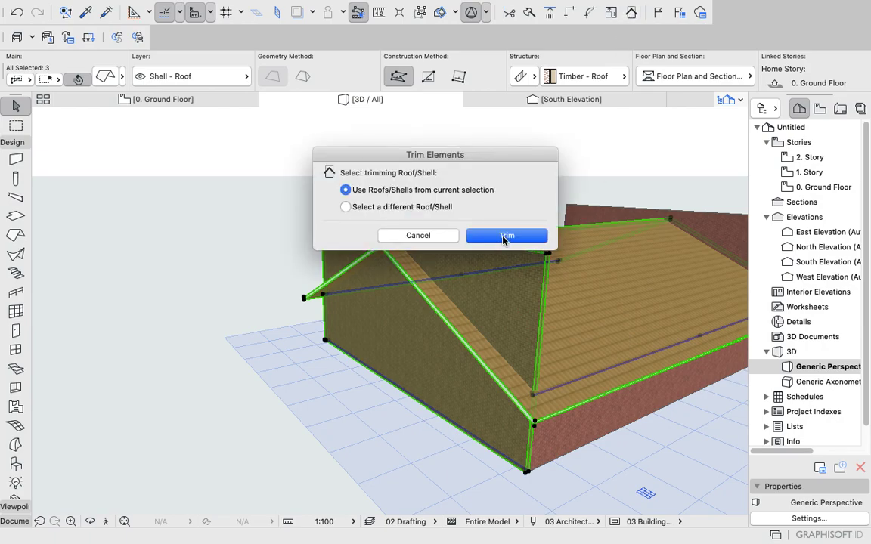
{"action": "left_click", "coordinate": [504, 236]}
{"action": "left_click", "coordinate": [227, 202]}
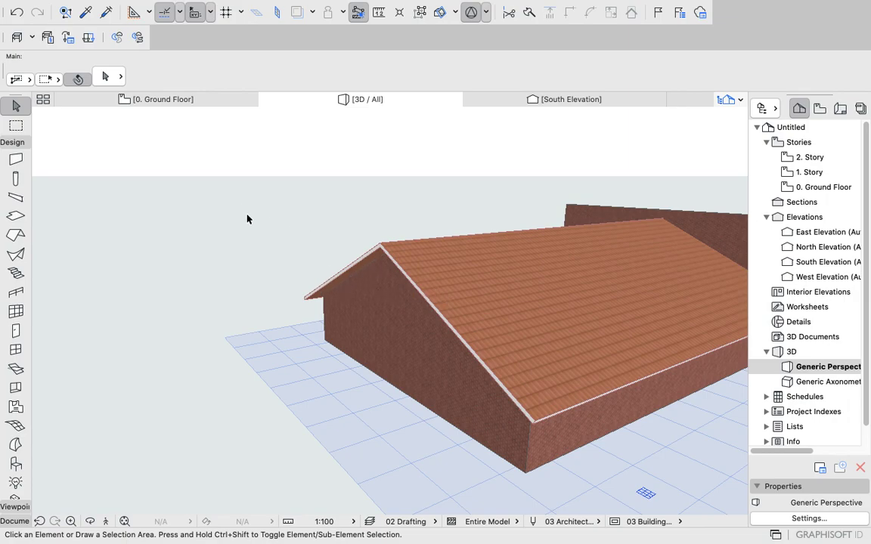
Trim the gable-end wall at the opposite end to both roof planes, using the currently selected roofs.
{"action": "middle_click_drag", "start_coordinate": [246, 221], "coordinate": [446, 400], "text": "shift"}
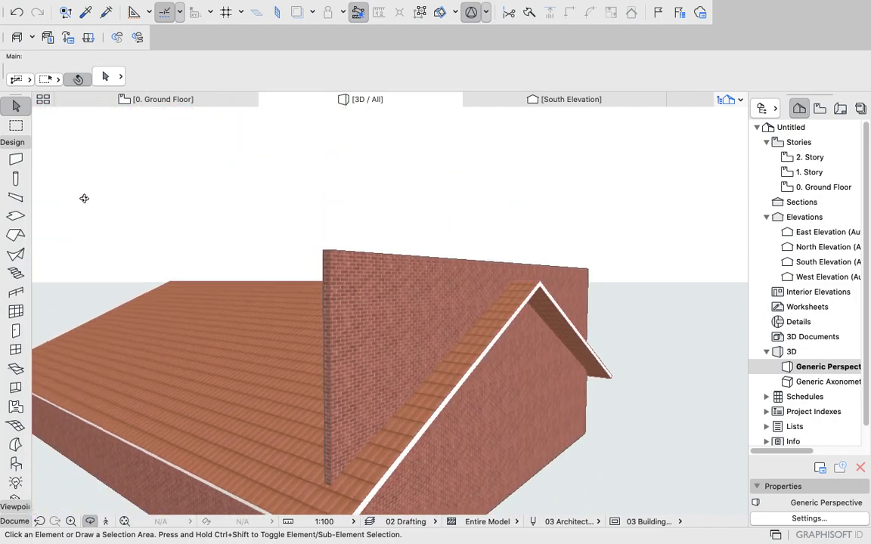
{"action": "left_click", "coordinate": [16, 125]}
{"action": "left_click", "coordinate": [15, 106]}
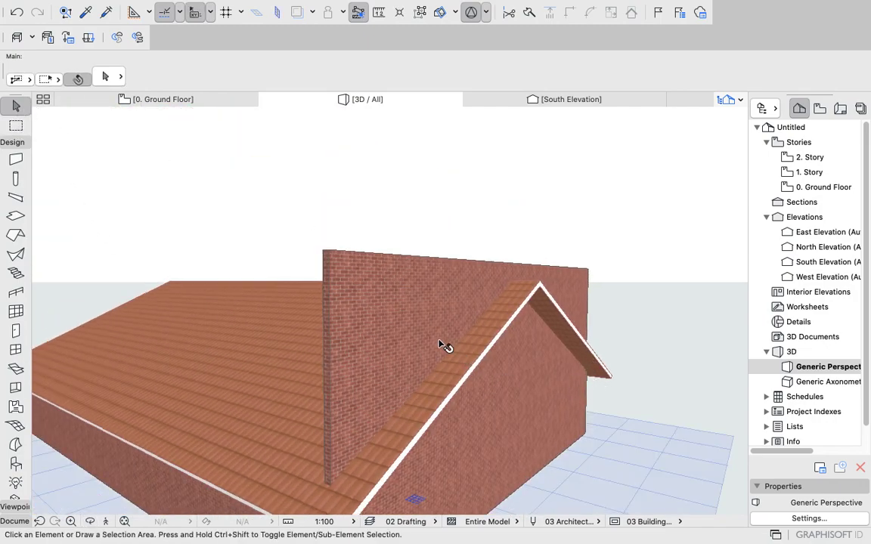
{"action": "left_click", "coordinate": [438, 342]}
{"action": "left_click", "coordinate": [576, 350], "text": "shift"}
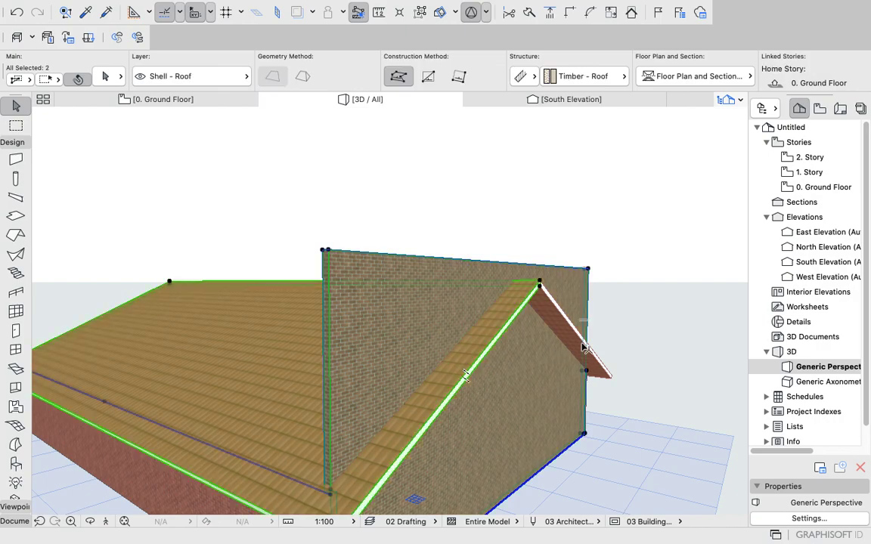
{"action": "left_click", "coordinate": [574, 336], "text": "shift"}
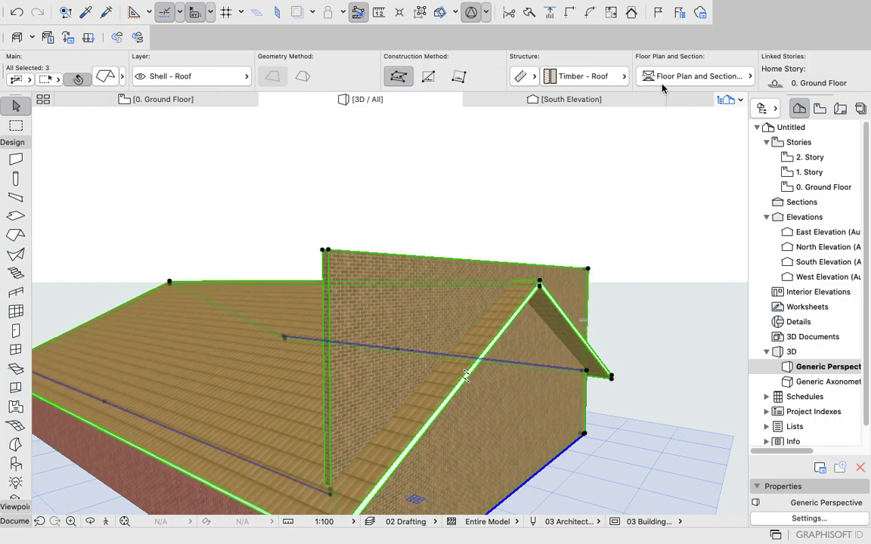
{"action": "left_click", "coordinate": [612, 13]}
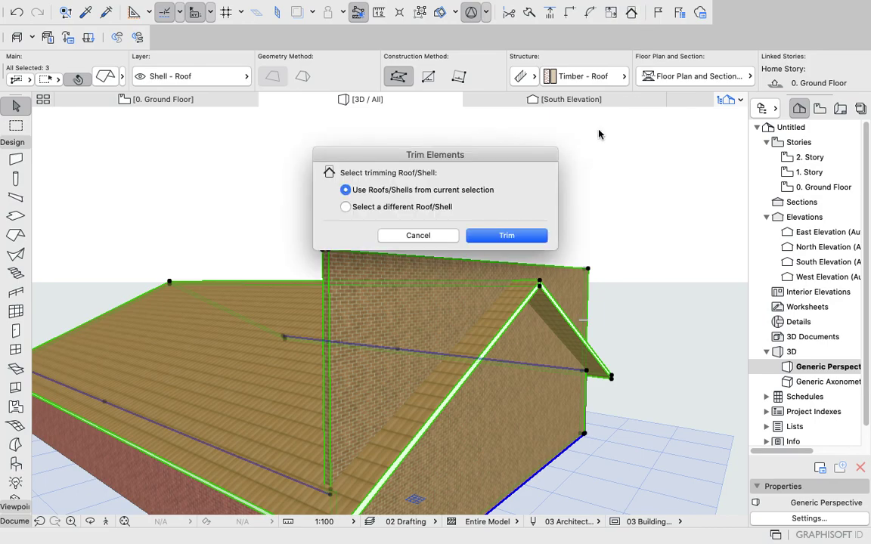
{"action": "left_click", "coordinate": [507, 236]}
{"action": "middle_click_drag", "start_coordinate": [527, 189], "coordinate": [186, 367], "text": "shift"}
{"action": "middle_click_drag", "start_coordinate": [183, 317], "coordinate": [299, 329], "text": "shift"}
Return to the Ground Floor plan and clear the roof selection, showing both buildings with free space around them.
{"action": "left_click", "coordinate": [159, 100]}
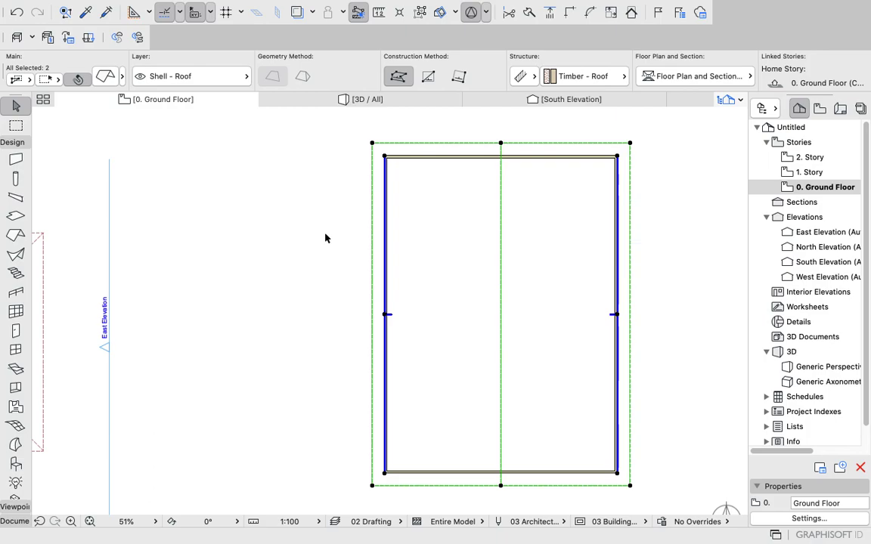
{"action": "scroll", "coordinate": [322, 238], "scroll_direction": "down", "scroll_amount": 5}
{"action": "left_click", "coordinate": [511, 272]}
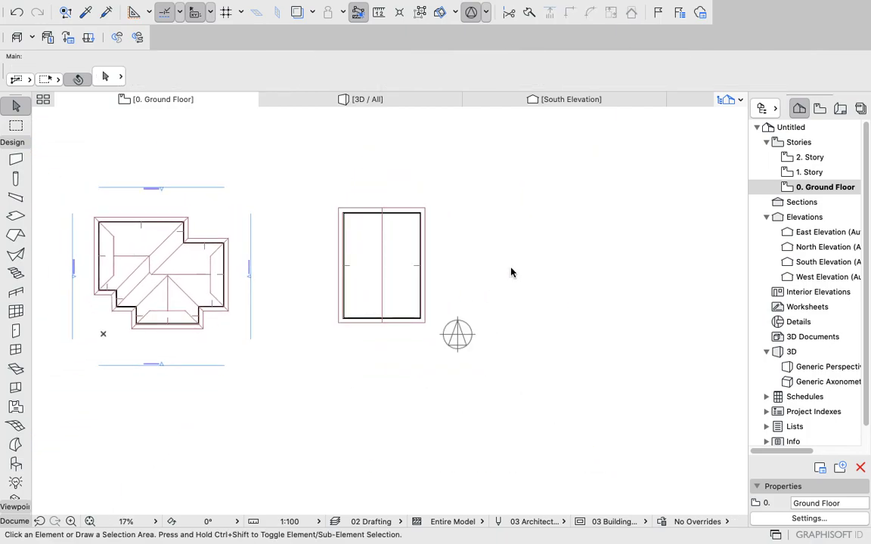
{"action": "scroll", "coordinate": [511, 272], "scroll_direction": "down", "scroll_amount": 3}
{"action": "scroll", "coordinate": [554, 270], "scroll_direction": "up", "scroll_amount": 2}
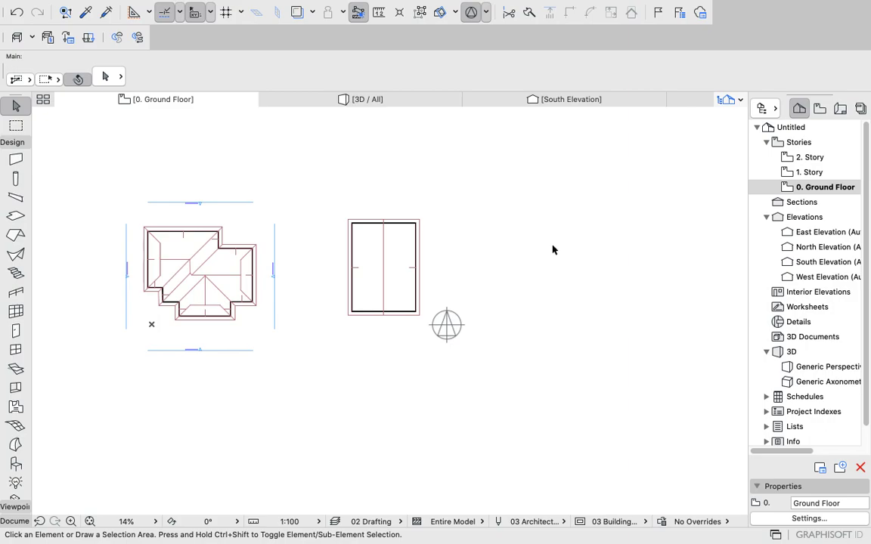
Set all override surfaces in the Wall tool's default settings to Stonework - 12.
{"action": "left_click", "coordinate": [16, 158]}
{"action": "key", "text": "super+t"}
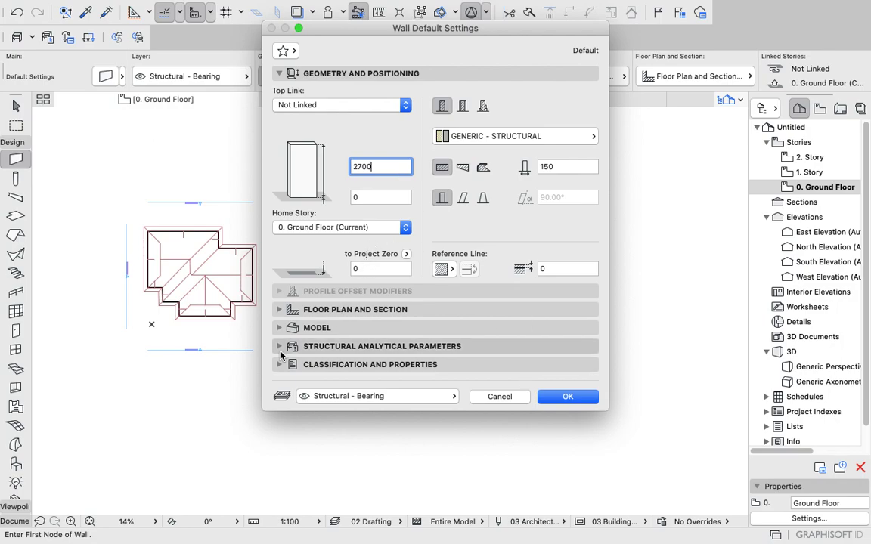
{"action": "left_click", "coordinate": [317, 327]}
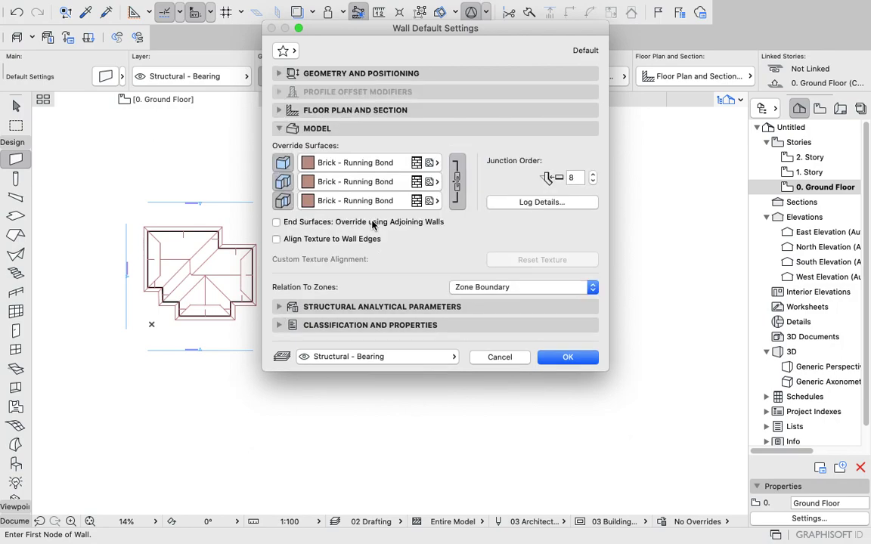
{"action": "left_click", "coordinate": [353, 168]}
{"action": "scroll", "coordinate": [454, 227], "scroll_direction": "down", "scroll_amount": 5}
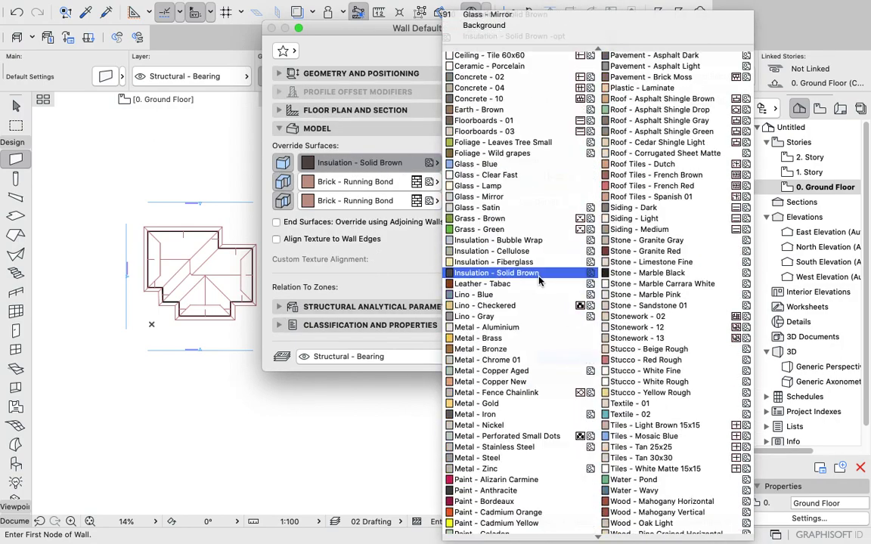
{"action": "scroll", "coordinate": [625, 352], "scroll_direction": "down", "scroll_amount": 1}
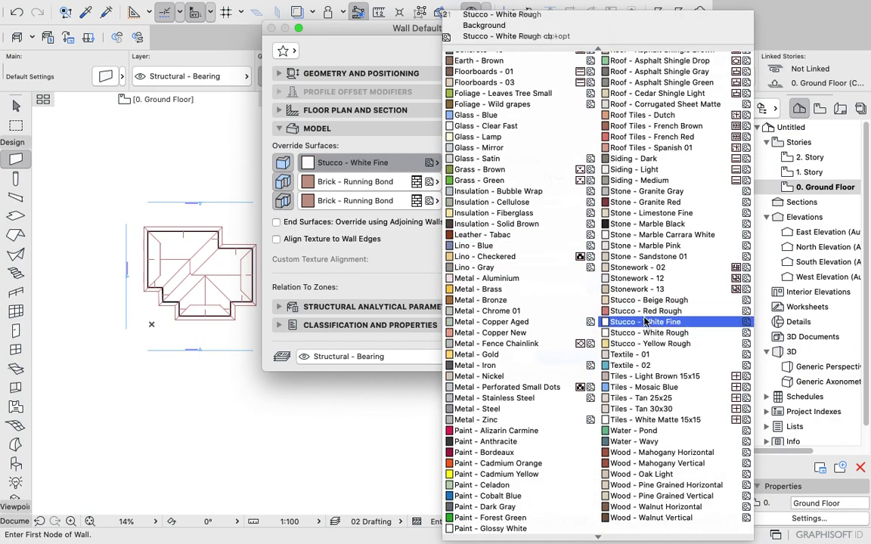
{"action": "left_click", "coordinate": [619, 279]}
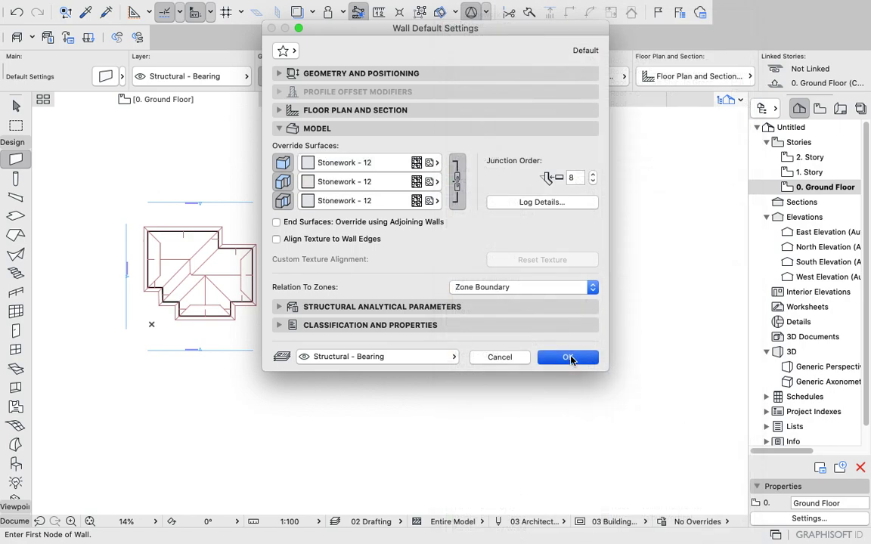
{"action": "left_click", "coordinate": [567, 357]}
Draw a vertical wall about 5300 mm long below the buildings and a horizontal wall about 6260 mm long eastward from its lower end.
{"action": "scroll", "coordinate": [381, 378], "scroll_direction": "down", "scroll_amount": 5}
{"action": "scroll", "coordinate": [358, 411], "scroll_direction": "up", "scroll_amount": 5}
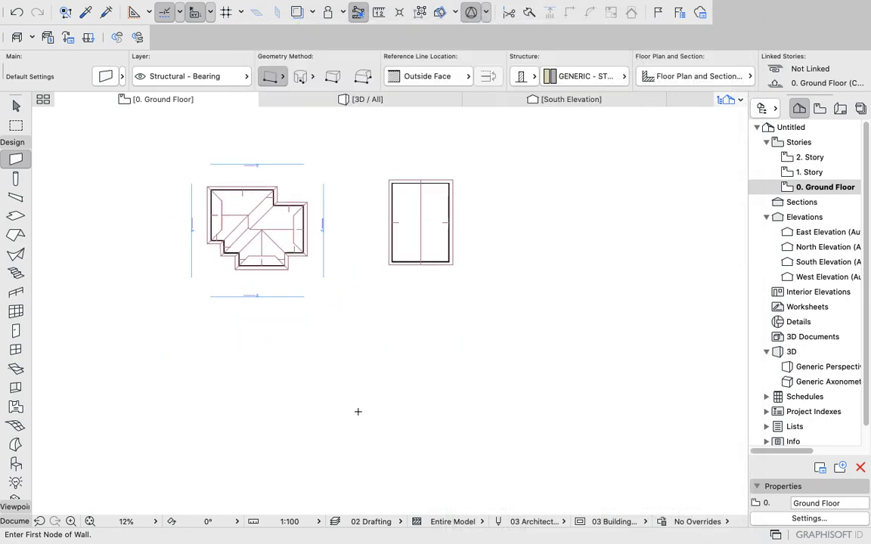
{"action": "left_click", "coordinate": [380, 302]}
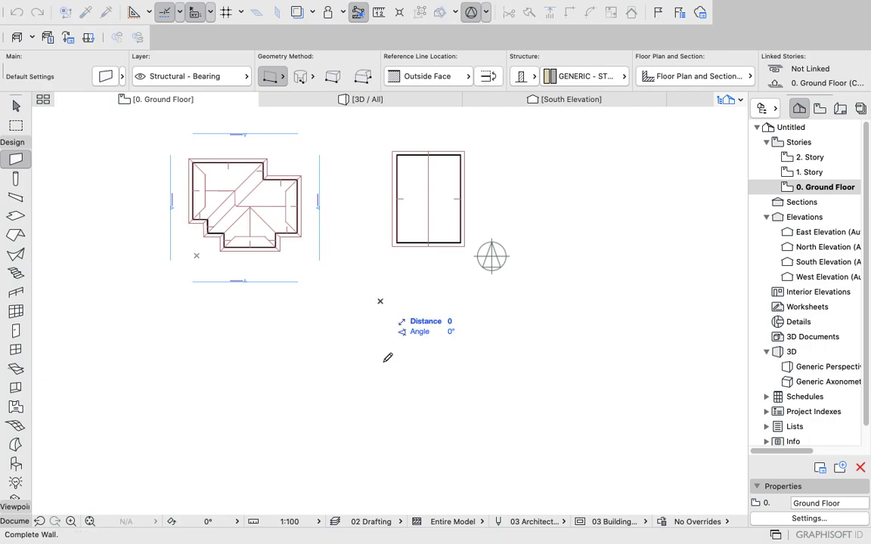
{"action": "scroll", "coordinate": [387, 370], "scroll_direction": "up", "scroll_amount": 4}
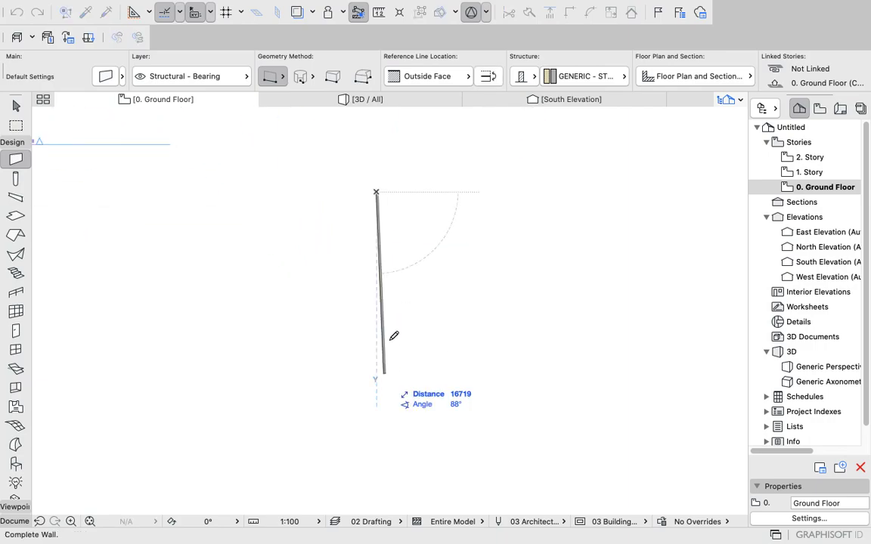
{"action": "scroll", "coordinate": [389, 240], "scroll_direction": "up", "scroll_amount": 3}
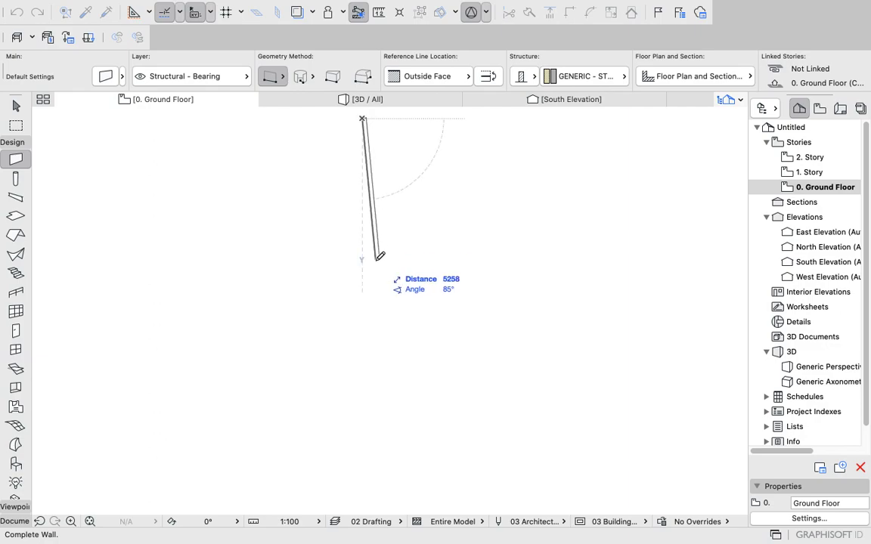
{"action": "left_click", "coordinate": [366, 261]}
{"action": "left_click", "coordinate": [363, 263]}
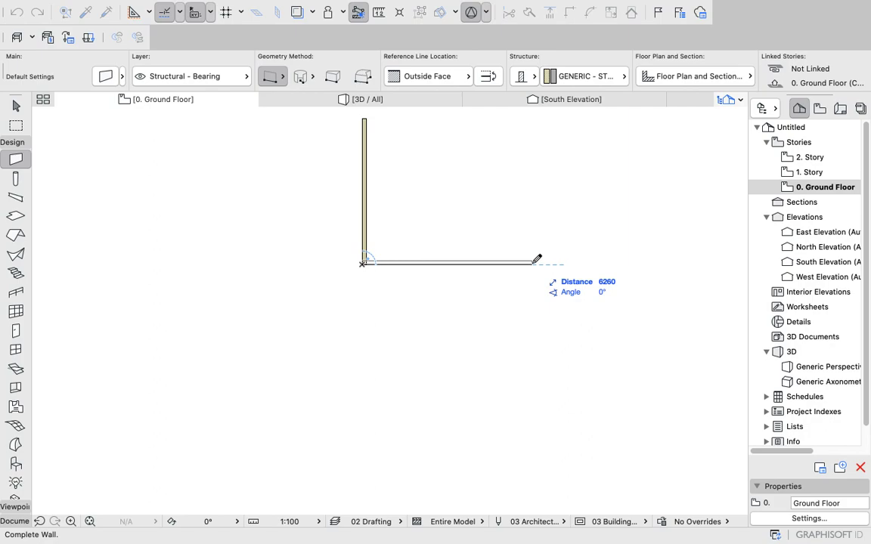
{"action": "left_click", "coordinate": [532, 262]}
Close the third building's rectangle with an upper horizontal wall and a right-hand vertical wall about 5411 mm long, trimming the lower wall's overhang.
{"action": "scroll", "coordinate": [394, 144], "scroll_direction": "down", "scroll_amount": 3}
{"action": "scroll", "coordinate": [399, 153], "scroll_direction": "up", "scroll_amount": 5}
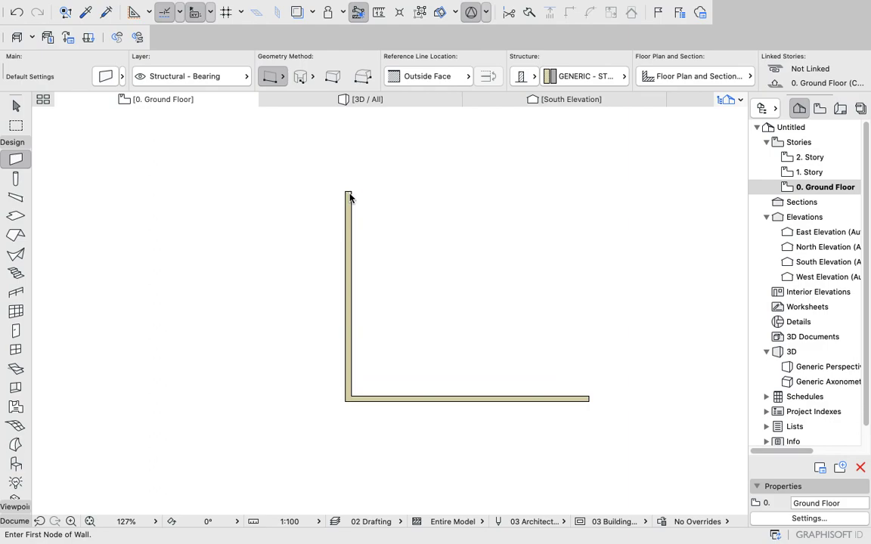
{"action": "left_click", "coordinate": [350, 192]}
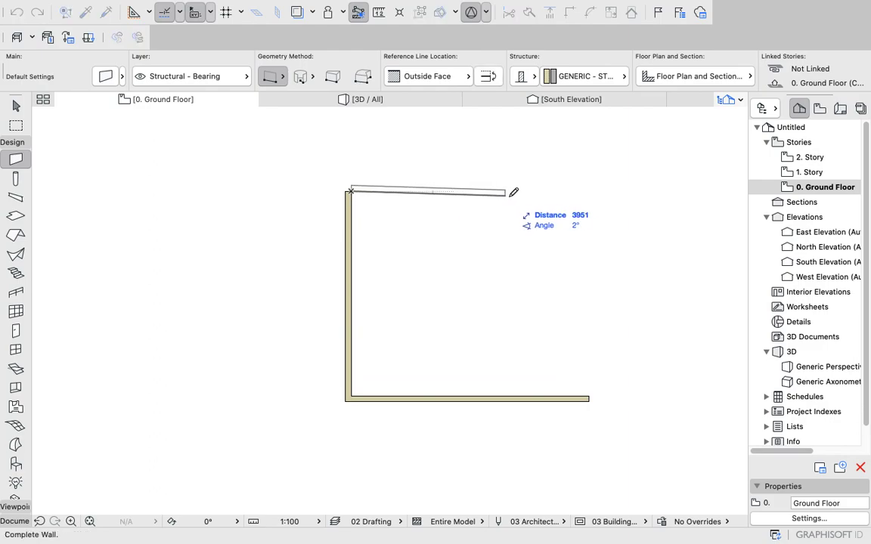
{"action": "left_click", "coordinate": [572, 189]}
{"action": "left_click", "coordinate": [572, 190]}
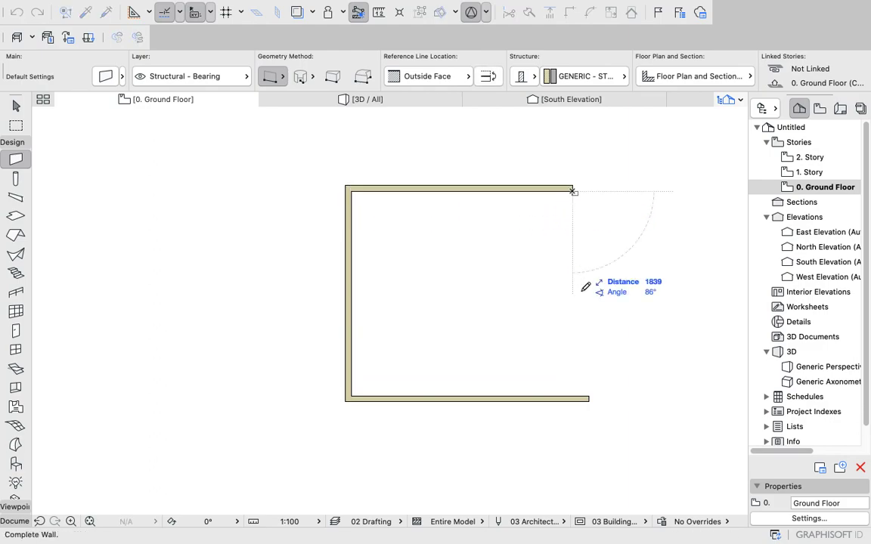
{"action": "left_click", "coordinate": [575, 400]}
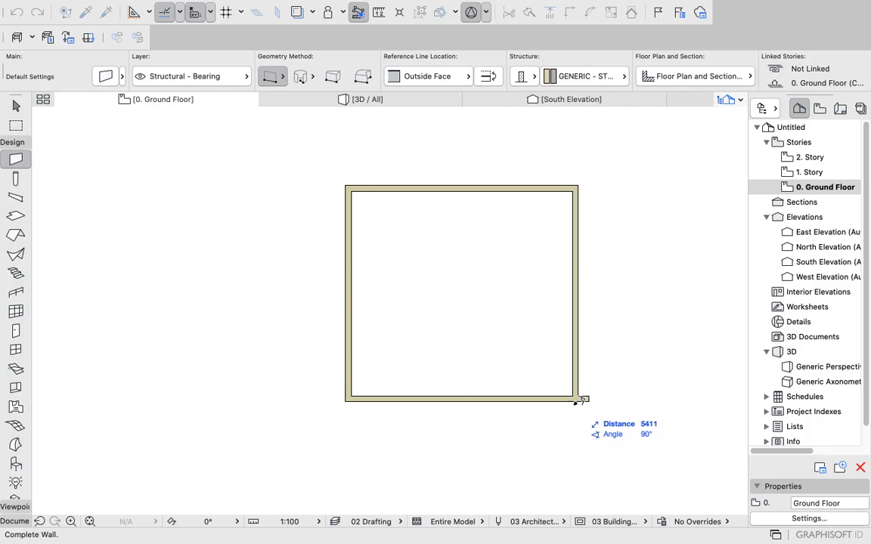
{"action": "double_click", "coordinate": [588, 399]}
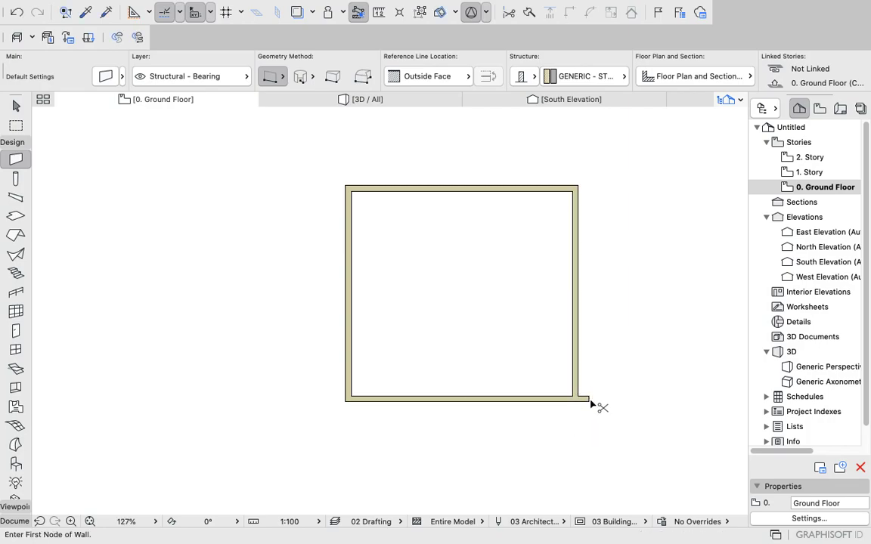
{"action": "scroll", "coordinate": [548, 371], "scroll_direction": "down", "scroll_amount": 3}
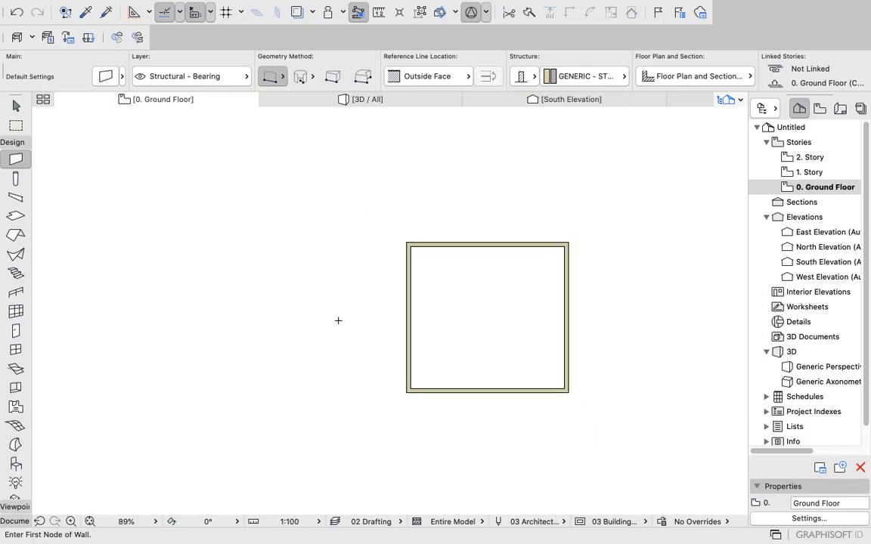
Set the pitch in the Roof tool's default settings to 8°.
{"action": "double_click", "coordinate": [15, 234]}
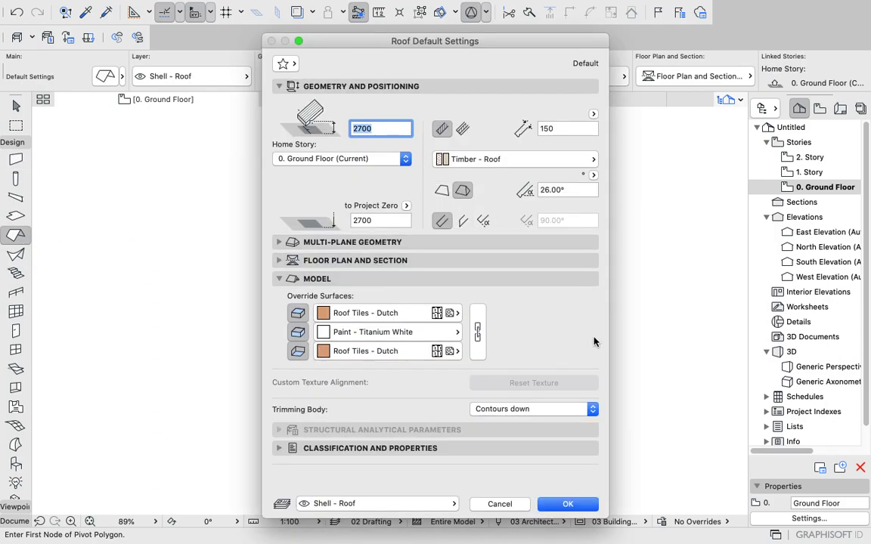
{"action": "left_click", "coordinate": [571, 190]}
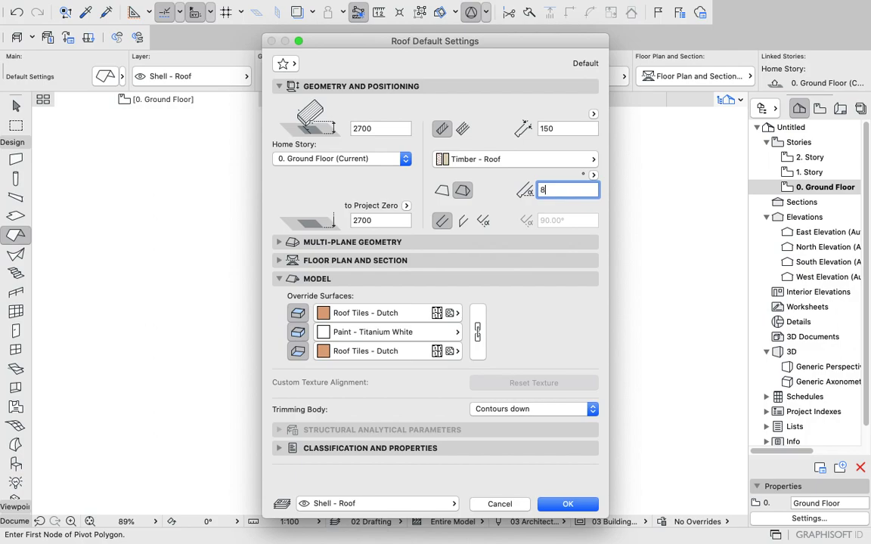
{"action": "left_click", "coordinate": [567, 504]}
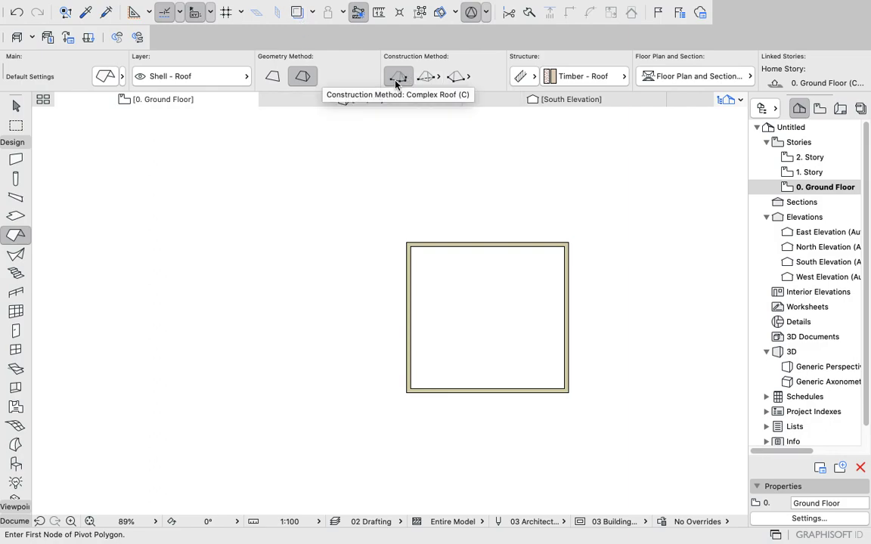
Draw a single-plane roof over the third building's outer wall corners, with its pivot line along the lower wall and its slope rising inward.
{"action": "left_click", "coordinate": [272, 77]}
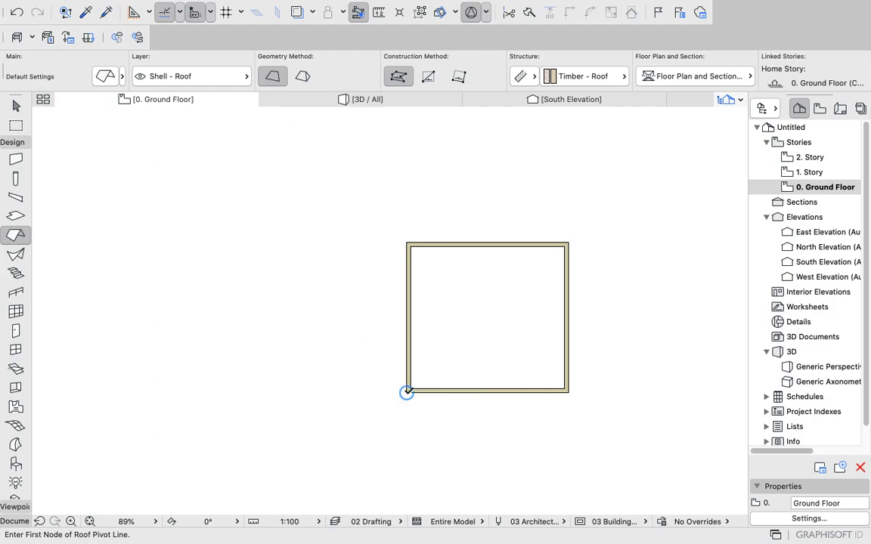
{"action": "left_click", "coordinate": [407, 392]}
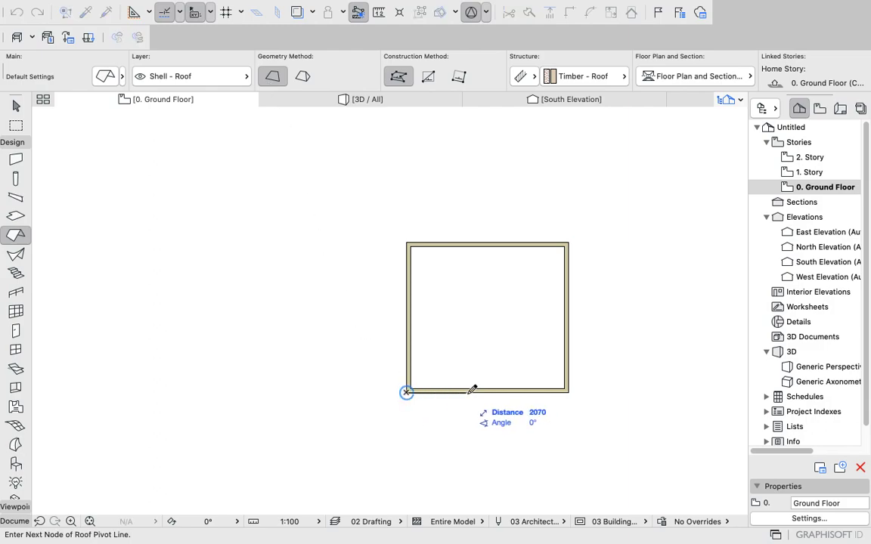
{"action": "left_click", "coordinate": [572, 391]}
{"action": "left_click", "coordinate": [519, 370]}
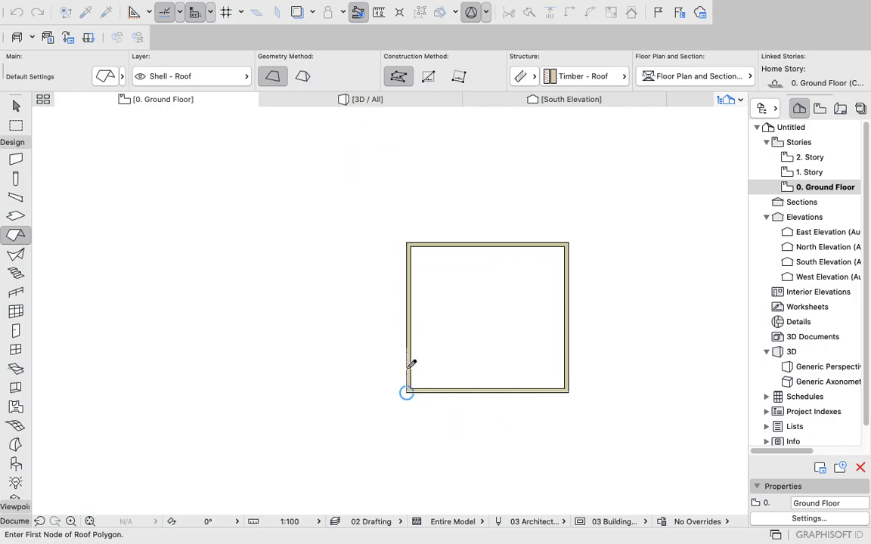
{"action": "scroll", "coordinate": [407, 244], "scroll_direction": "up", "scroll_amount": 3}
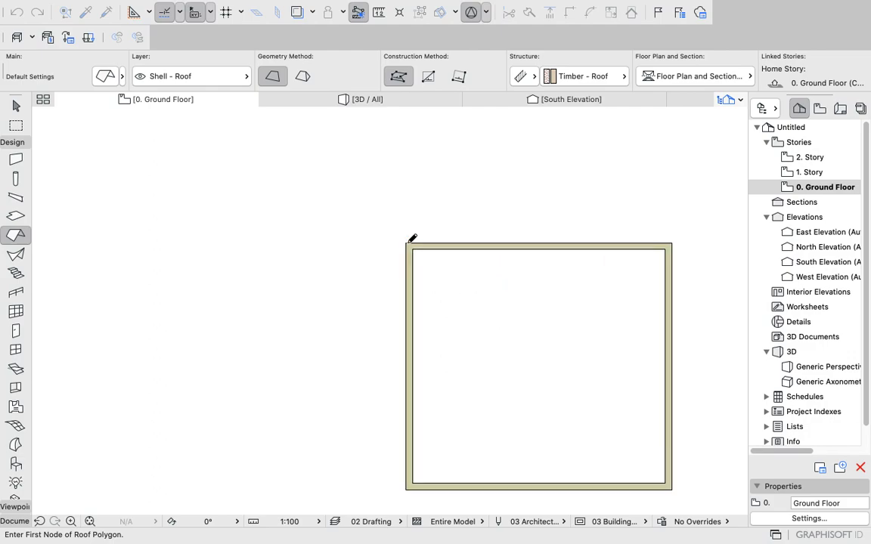
{"action": "left_click", "coordinate": [406, 243]}
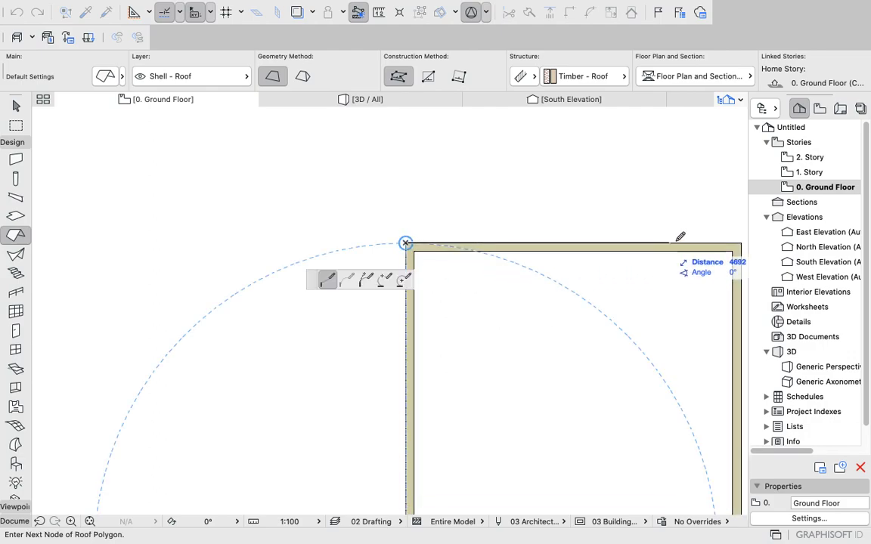
{"action": "left_click", "coordinate": [744, 243]}
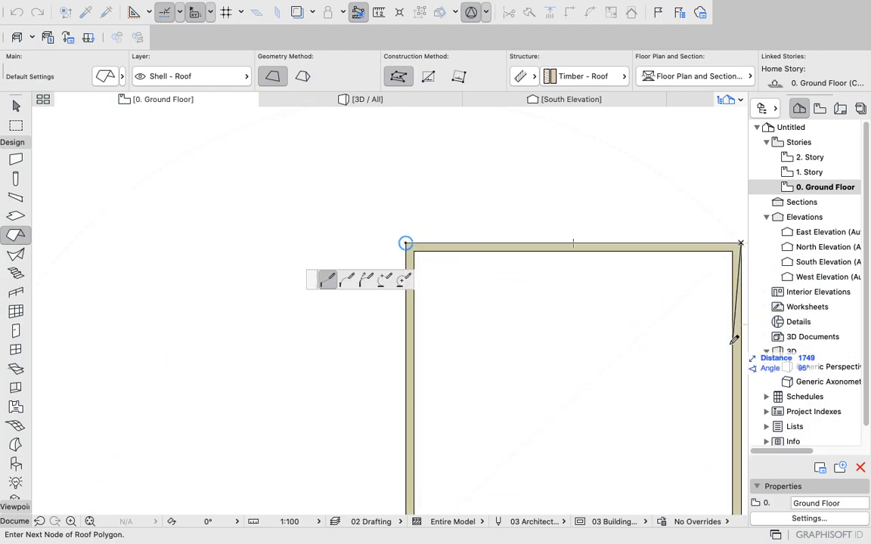
{"action": "scroll", "coordinate": [722, 340], "scroll_direction": "down", "scroll_amount": 3}
{"action": "left_click", "coordinate": [728, 431]}
{"action": "left_click", "coordinate": [594, 430]}
{"action": "left_click", "coordinate": [594, 306]}
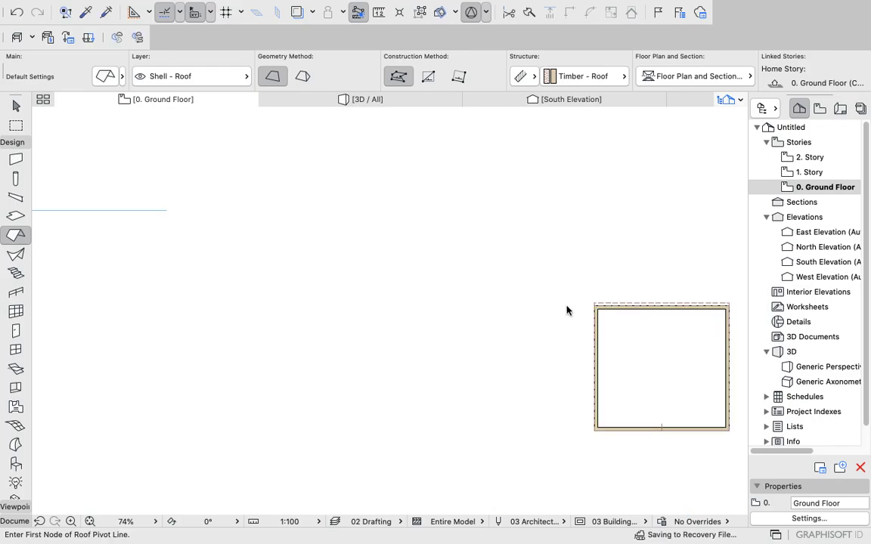
Show the third building and its new single-plane roof in the 3D view.
{"action": "scroll", "coordinate": [451, 320], "scroll_direction": "down", "scroll_amount": 2}
{"action": "left_click", "coordinate": [361, 100]}
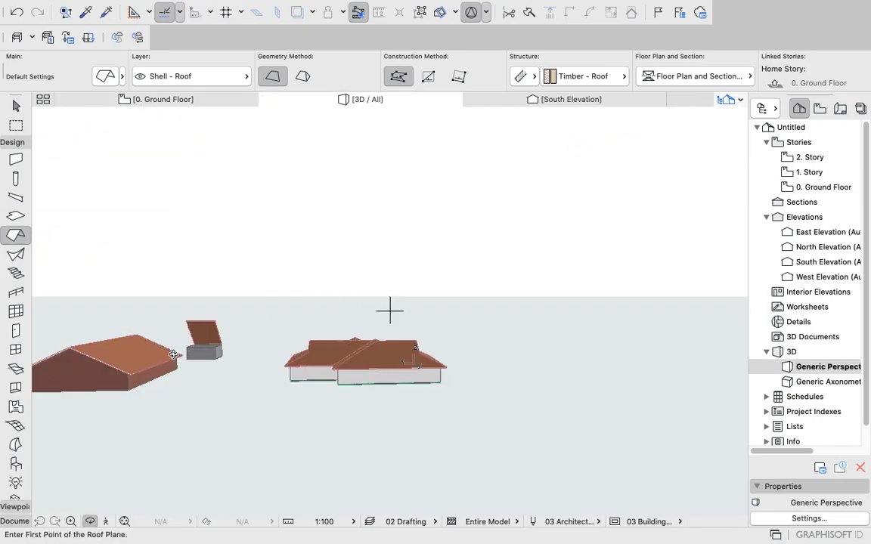
{"action": "scroll", "coordinate": [188, 339], "scroll_direction": "up", "scroll_amount": 6}
{"action": "scroll", "coordinate": [252, 350], "scroll_direction": "down", "scroll_amount": 5}
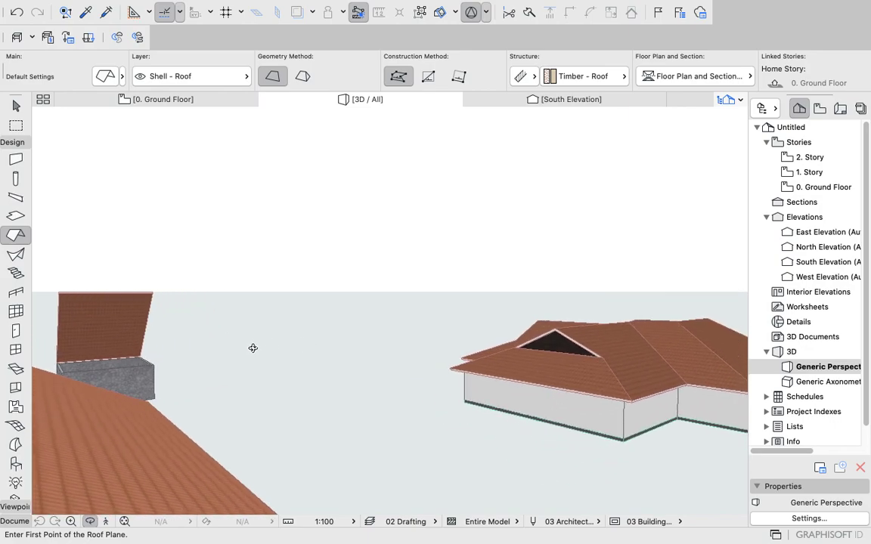
{"action": "middle_click_drag", "start_coordinate": [173, 375], "coordinate": [230, 442], "text": "shift"}
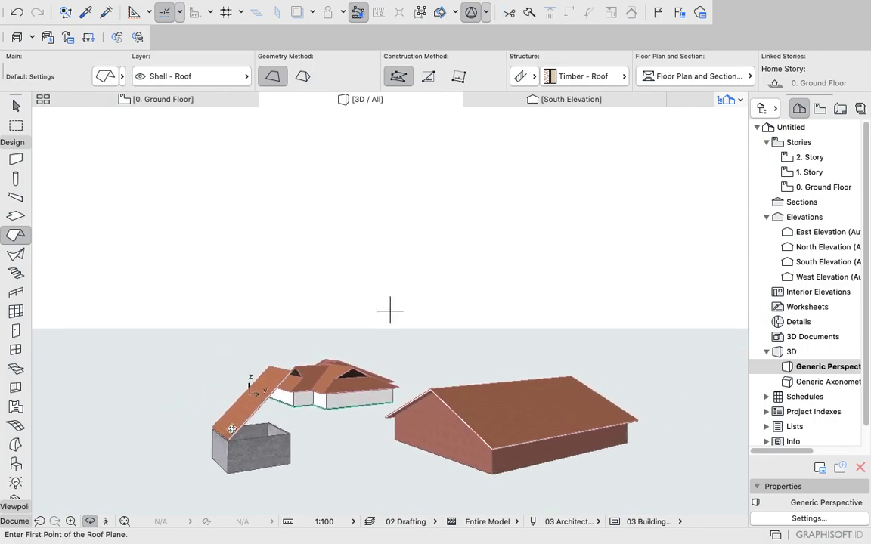
{"action": "scroll", "coordinate": [389, 309], "scroll_direction": "up", "scroll_amount": 3}
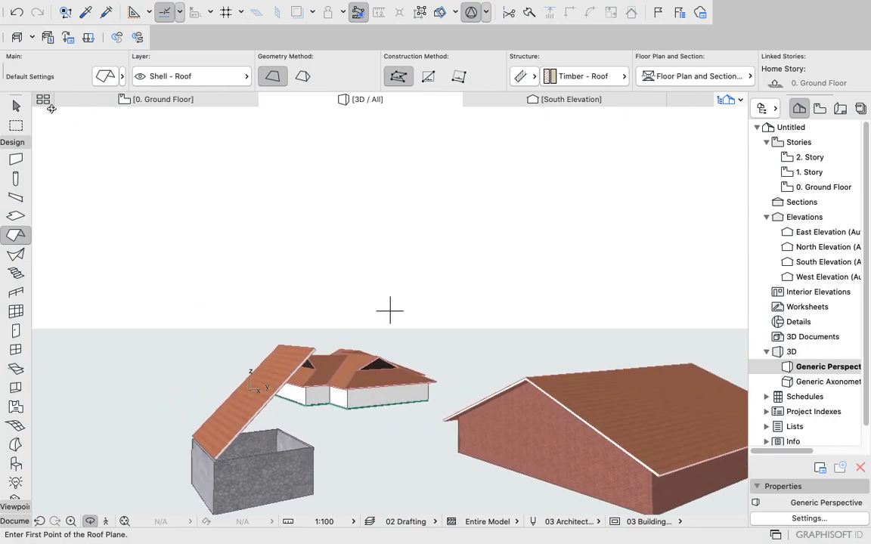
Set the pitch of the third building's single-plane roof to 8° and clear the selection.
{"action": "left_click", "coordinate": [16, 106]}
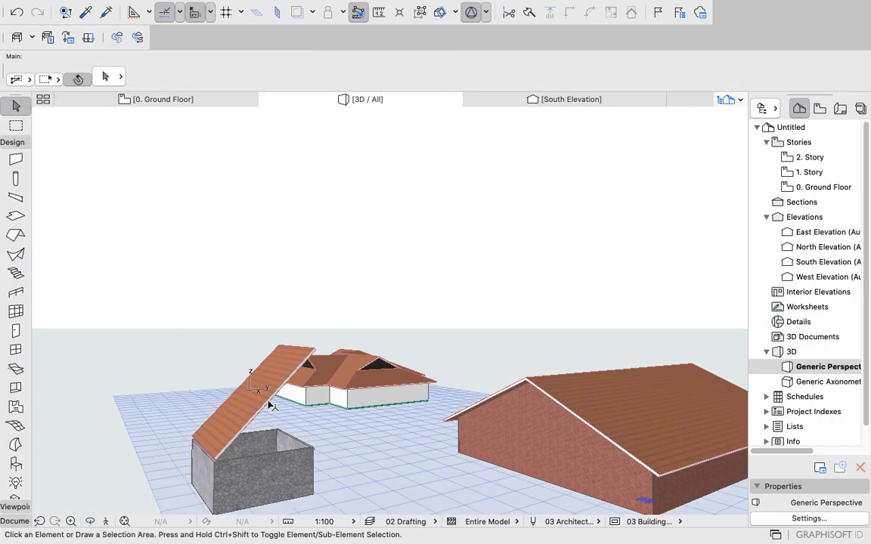
{"action": "left_click", "coordinate": [270, 401]}
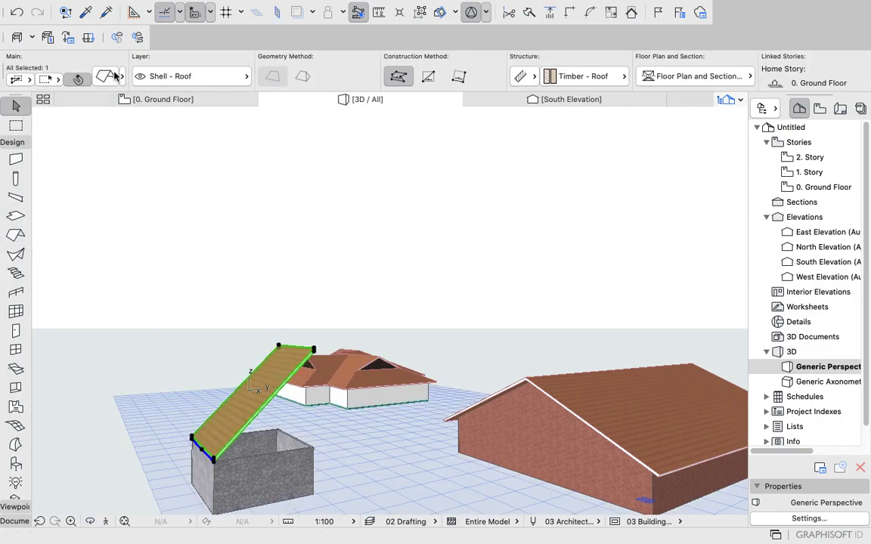
{"action": "key", "text": "super+t"}
{"action": "left_click", "coordinate": [572, 189]}
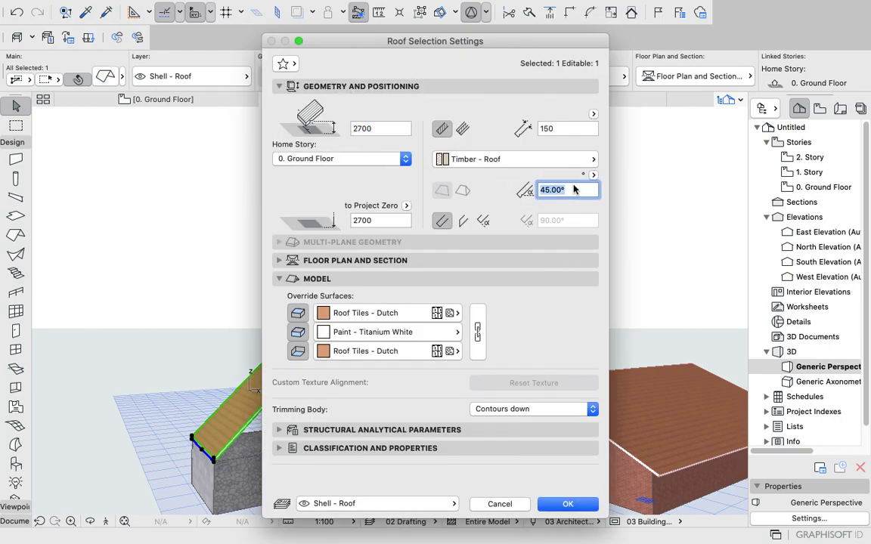
{"action": "key", "text": "BackSpace"}
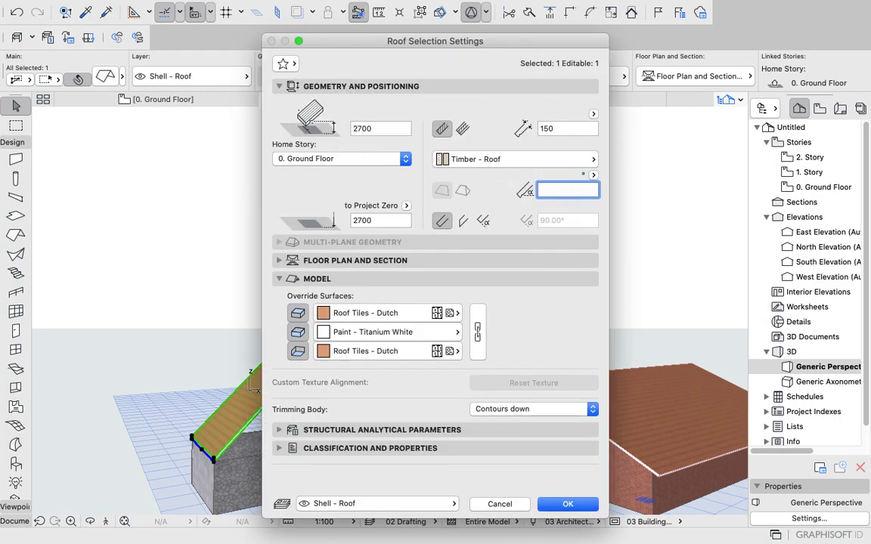
{"action": "type", "text": "8"}
{"action": "key", "text": "Tab"}
{"action": "left_click", "coordinate": [567, 503]}
{"action": "left_click", "coordinate": [248, 313]}
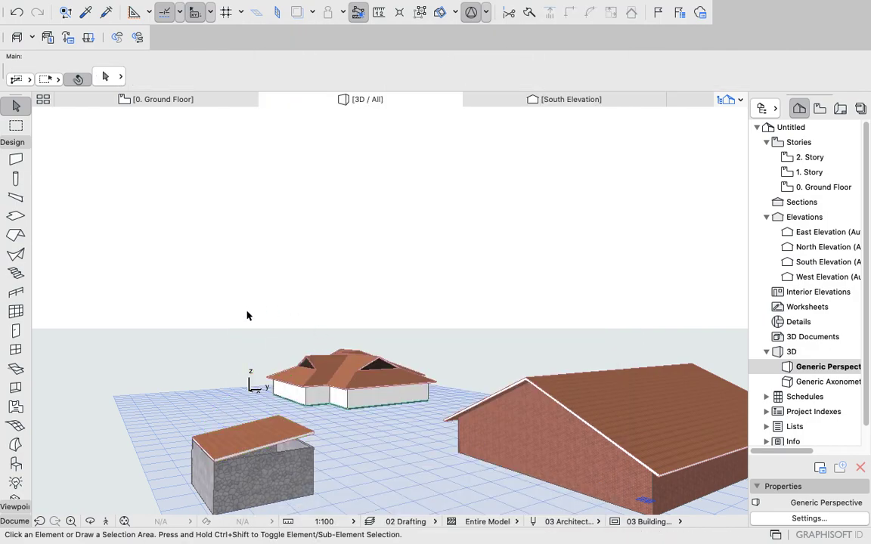
Increase the height of the third building's two side walls and high-side wall so that all three rise above the sloping roof.
{"action": "scroll", "coordinate": [310, 470], "scroll_direction": "up", "scroll_amount": 5}
{"action": "scroll", "coordinate": [309, 446], "scroll_direction": "down", "scroll_amount": 3}
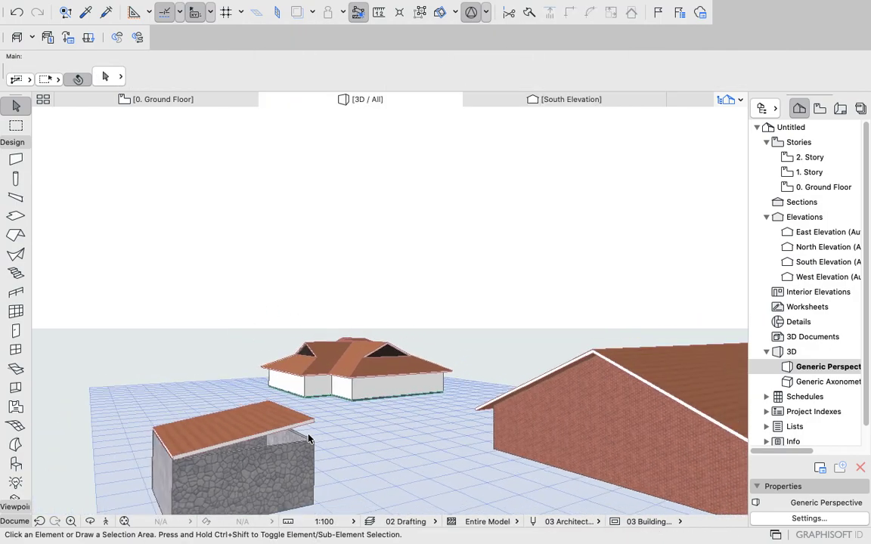
{"action": "scroll", "coordinate": [311, 461], "scroll_direction": "up", "scroll_amount": 3}
{"action": "scroll", "coordinate": [310, 462], "scroll_direction": "down", "scroll_amount": 2}
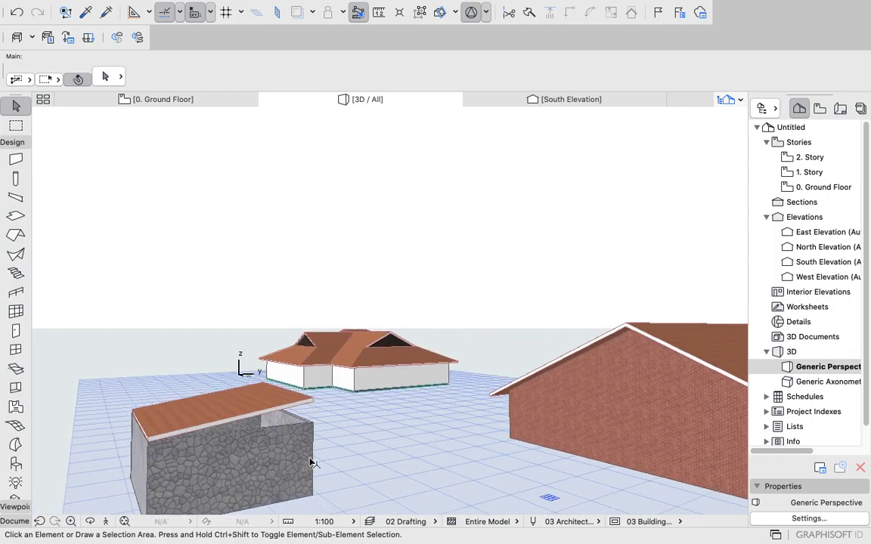
{"action": "left_click", "coordinate": [257, 457]}
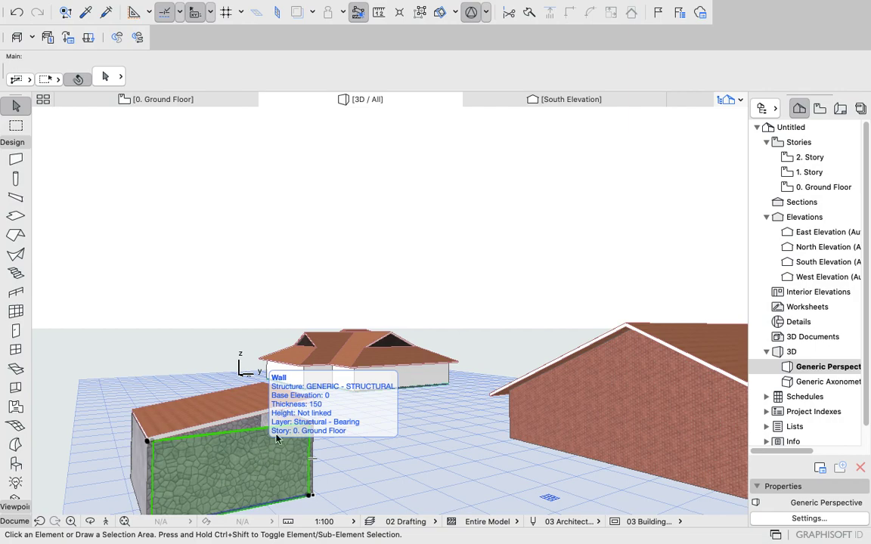
{"action": "left_click", "coordinate": [236, 425], "text": "shift"}
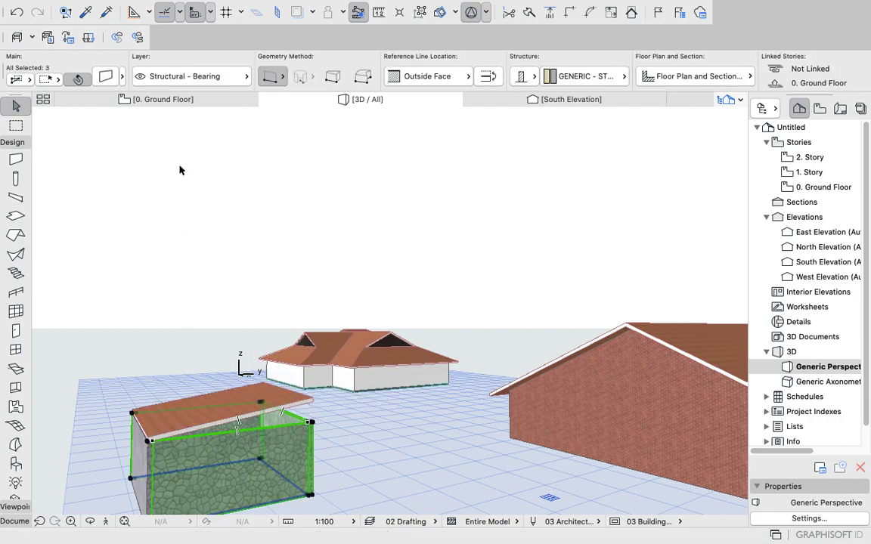
{"action": "left_click", "coordinate": [105, 77]}
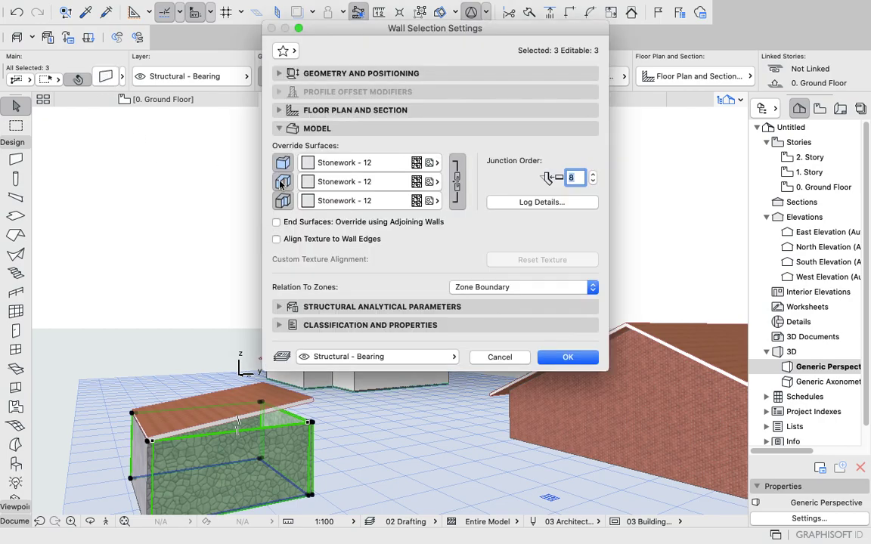
{"action": "left_click", "coordinate": [278, 74]}
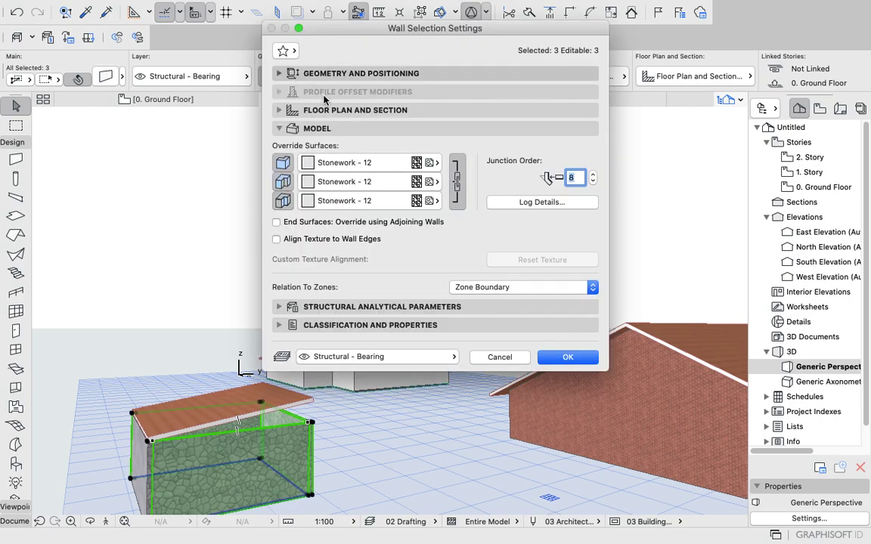
{"action": "left_click", "coordinate": [373, 166]}
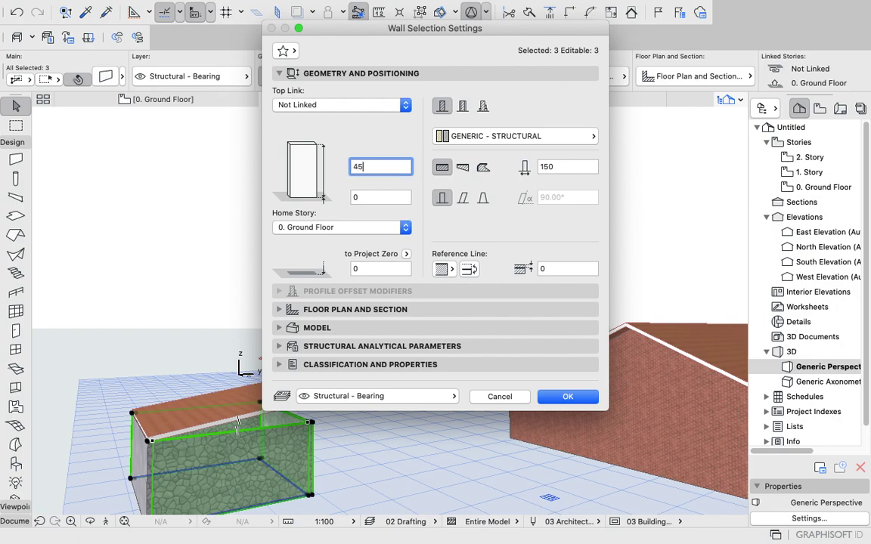
{"action": "key", "text": "Return"}
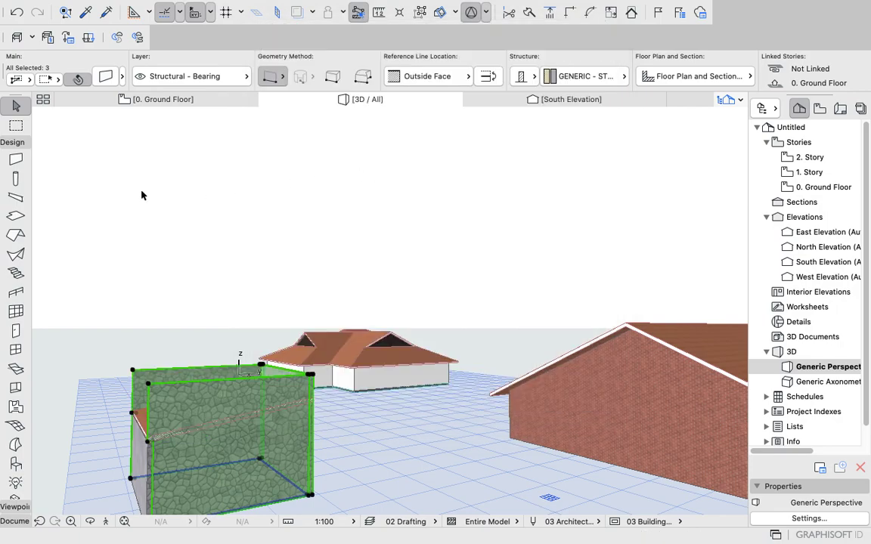
Clear the wall selection and show the roof's low side between the raised walls, ready for selecting elements.
{"action": "left_click", "coordinate": [174, 256]}
{"action": "middle_click_drag", "start_coordinate": [175, 255], "coordinate": [394, 449], "text": "shift"}
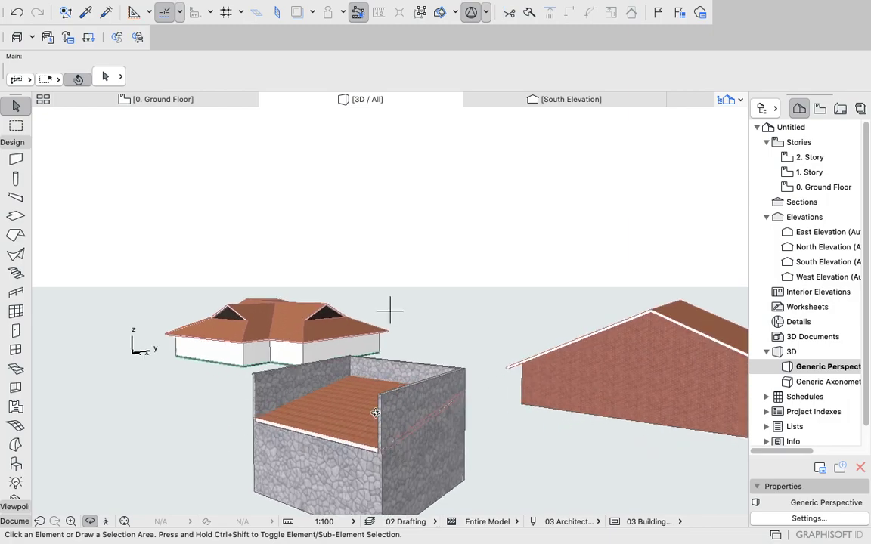
{"action": "left_click", "coordinate": [16, 125]}
{"action": "left_click", "coordinate": [16, 107]}
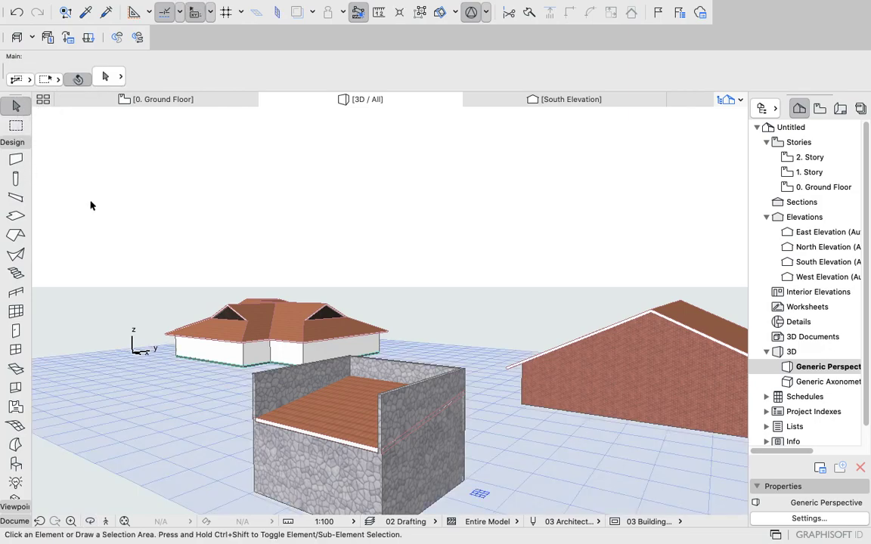
Trim the third building's two side walls and high-side wall to its single-plane roof, using the roof from the current selection.
{"action": "left_click", "coordinate": [279, 399]}
{"action": "left_click", "coordinate": [429, 406], "text": "shift"}
{"action": "left_click", "coordinate": [398, 366], "text": "shift"}
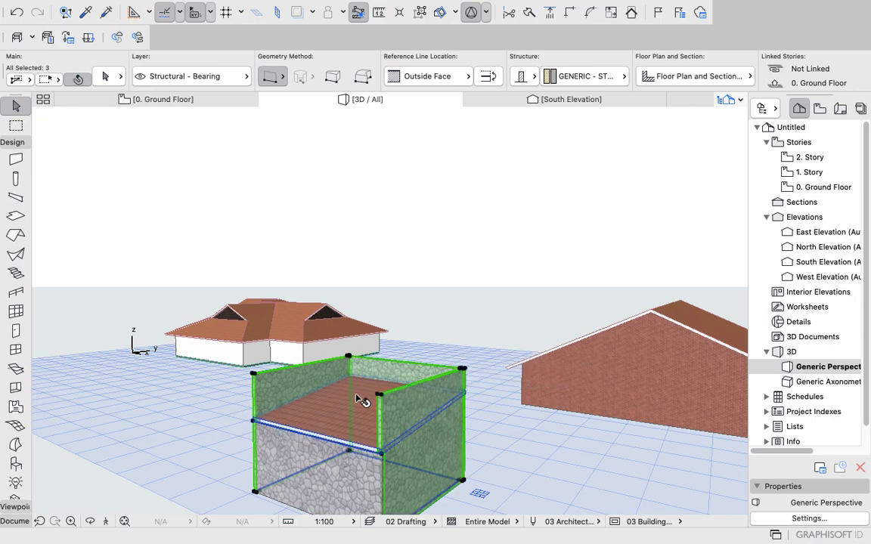
{"action": "left_click", "coordinate": [330, 421], "text": "shift"}
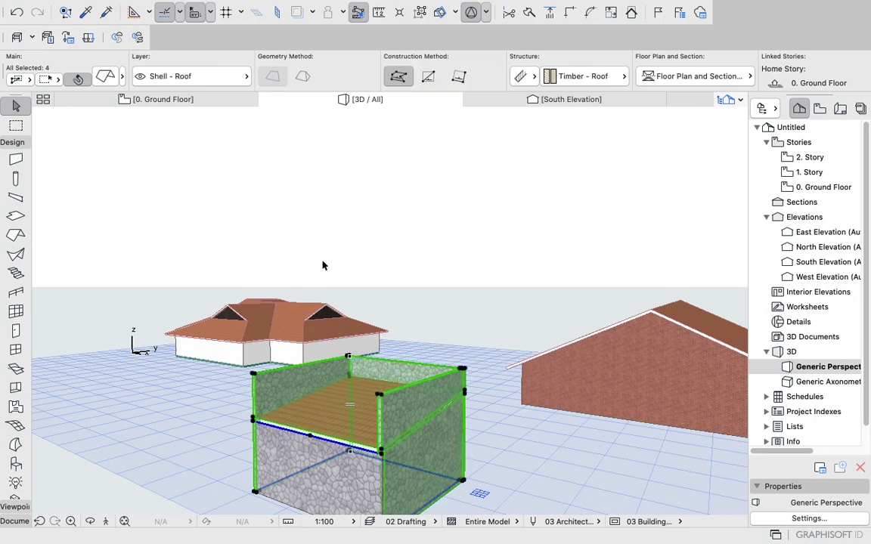
{"action": "left_click", "coordinate": [630, 13]}
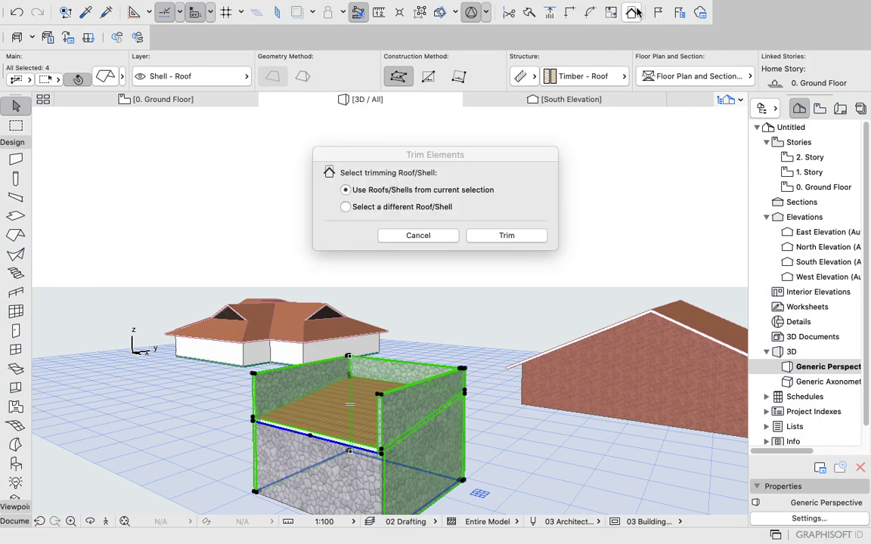
{"action": "left_click", "coordinate": [506, 235]}
{"action": "left_click", "coordinate": [514, 210]}
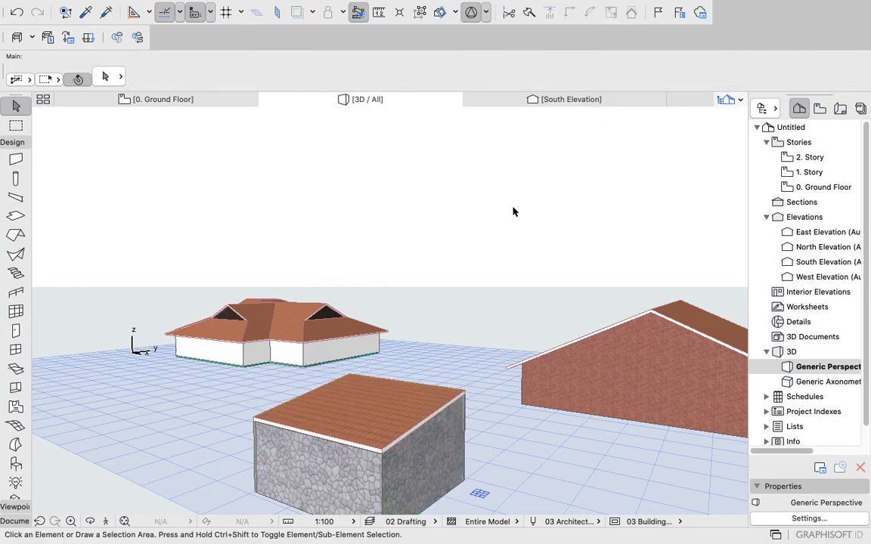
Examine the third building's trimmed walls and single-plane roof in 3D, together with the other two roofed buildings.
{"action": "key", "text": "o"}
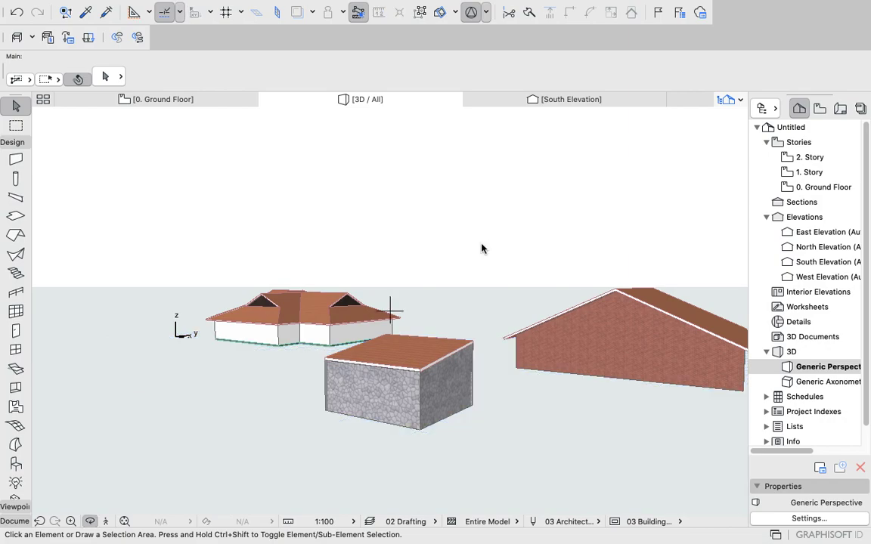
{"action": "scroll", "coordinate": [466, 319], "scroll_direction": "up", "scroll_amount": 5}
{"action": "left_click_drag", "start_coordinate": [462, 315], "coordinate": [328, 334]}
{"action": "left_click_drag", "start_coordinate": [391, 307], "coordinate": [260, 359]}
{"action": "scroll", "coordinate": [390, 307], "scroll_direction": "down", "scroll_amount": 3}
{"action": "left_click_drag", "start_coordinate": [390, 307], "coordinate": [297, 311]}
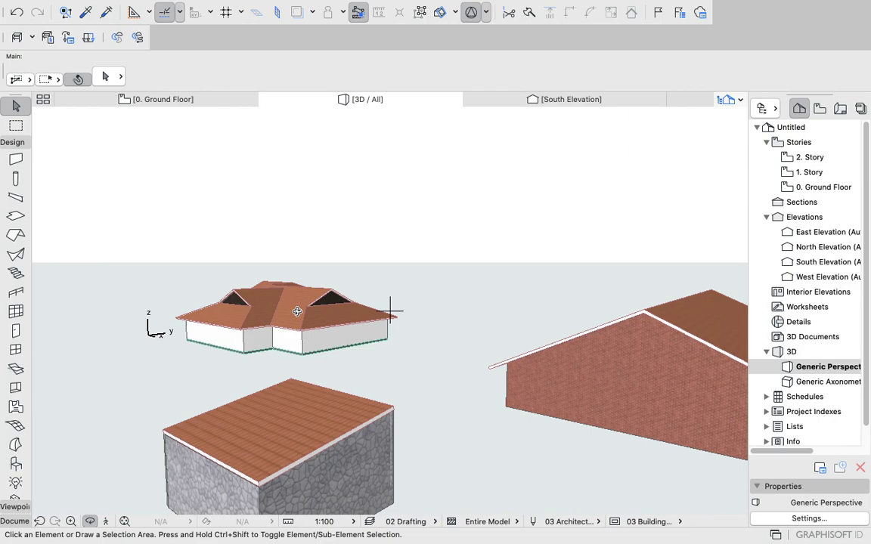
{"action": "left_click_drag", "start_coordinate": [279, 357], "coordinate": [356, 459]}
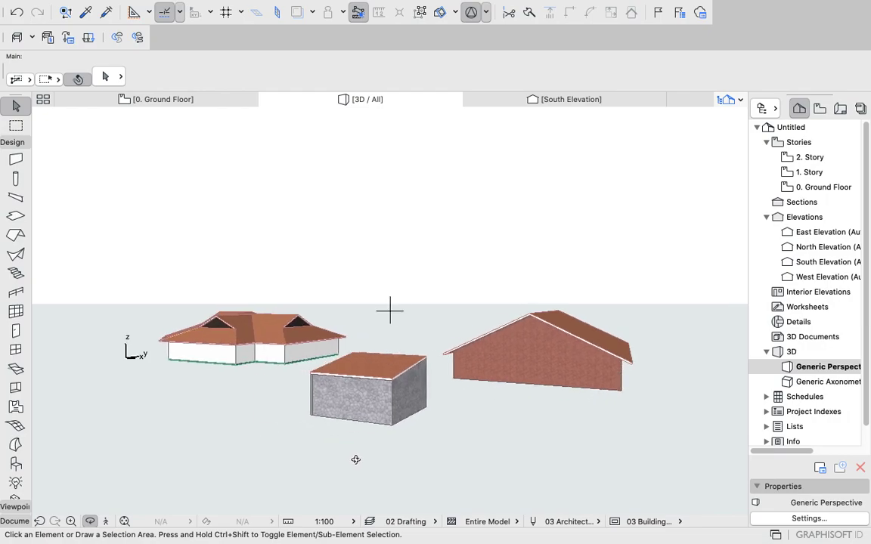